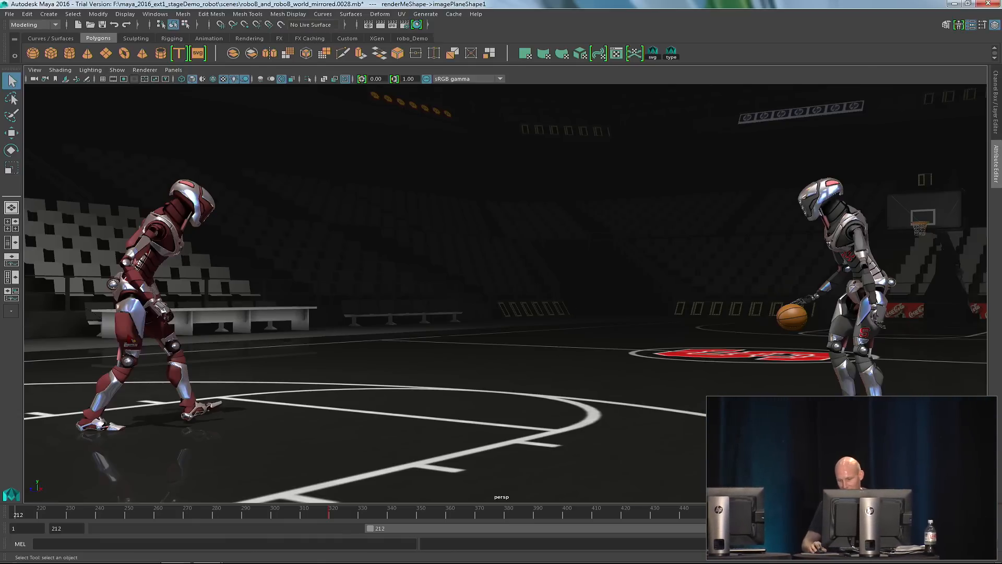
Play the robot animation and check the Evaluation Mode in the Animation preferences.
key(alt+v)
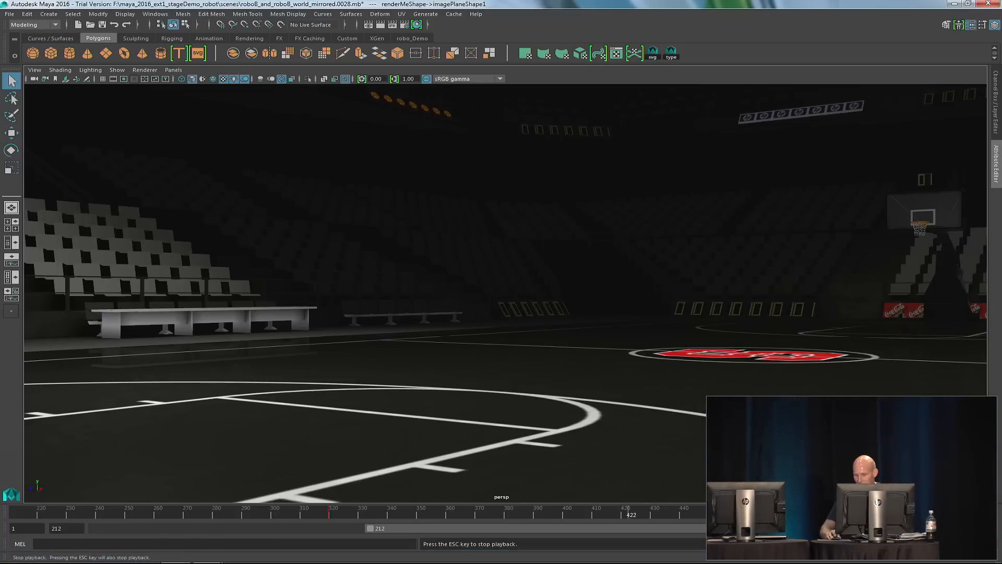
click(995, 528)
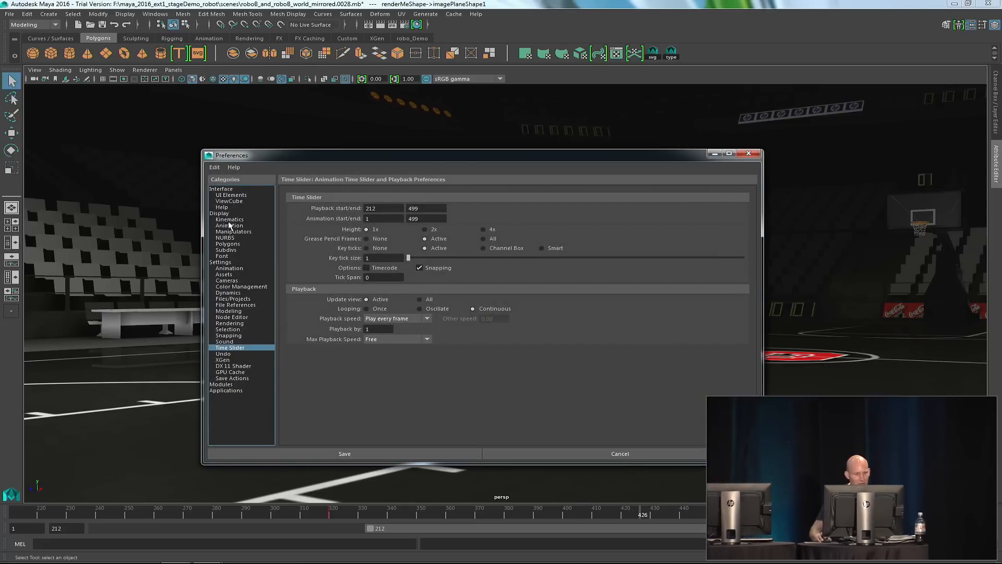
click(230, 268)
click(382, 207)
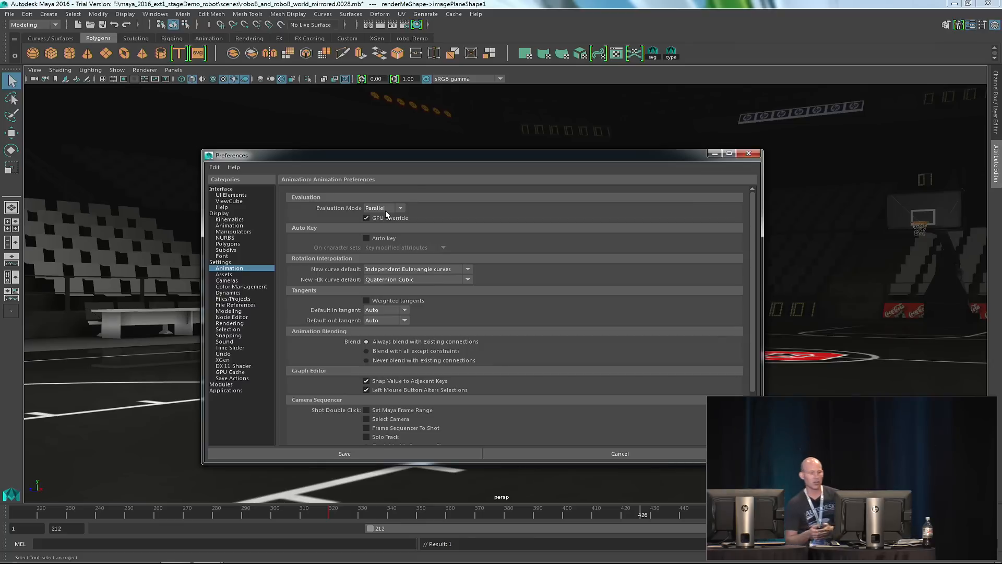
click(748, 153)
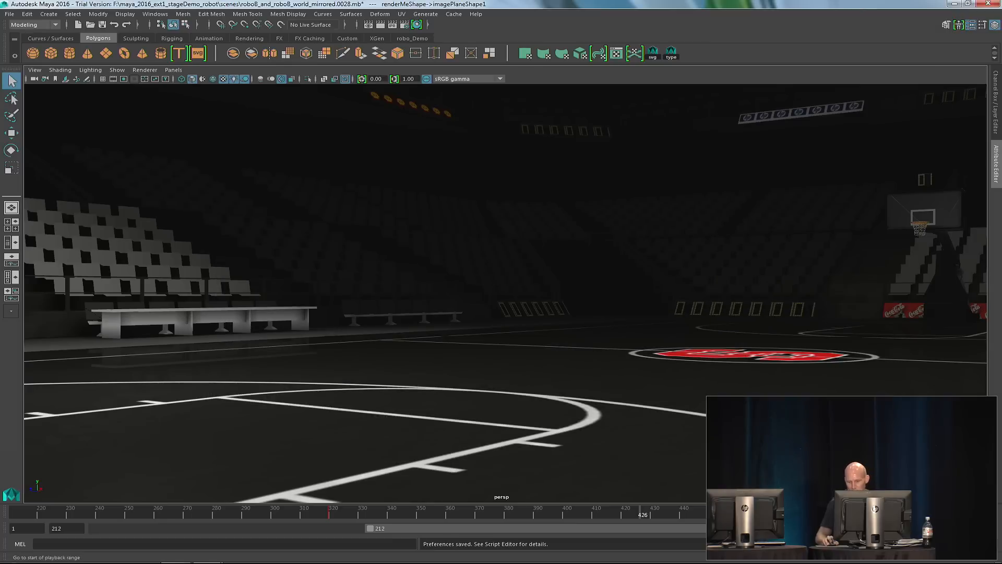
Replay the animation from the start of the playback range and enable ambient occlusion in the viewport.
key(alt+shift+v)
key(alt+v)
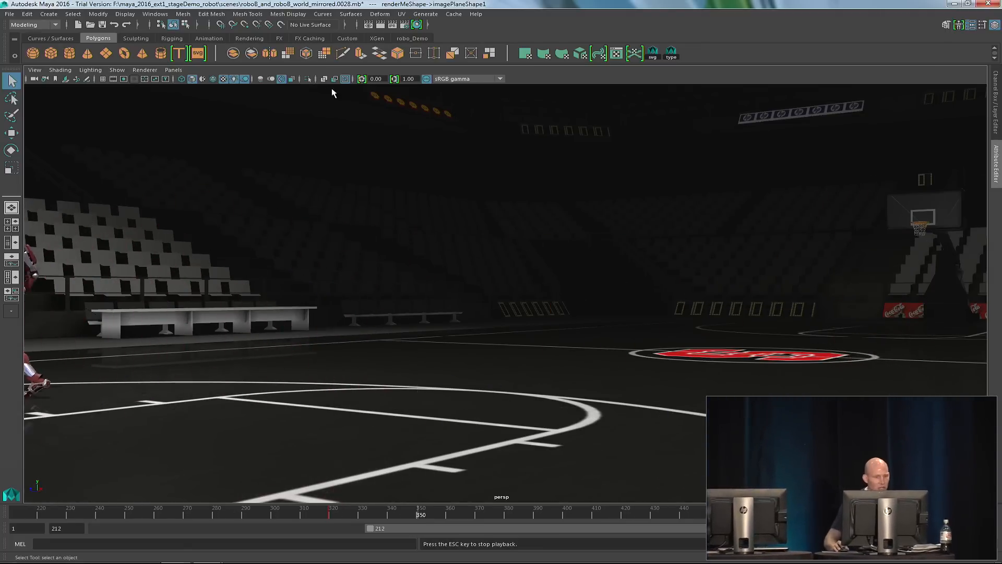
click(263, 78)
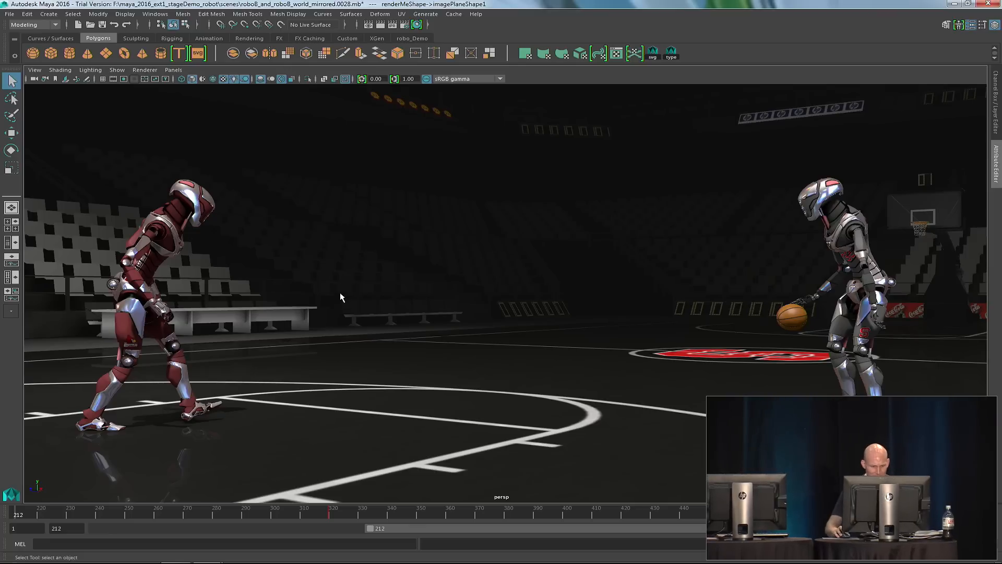
Move the playback range back to start at frame 1 and play the animation through the renderMe camera.
drag(371, 530, 97, 529)
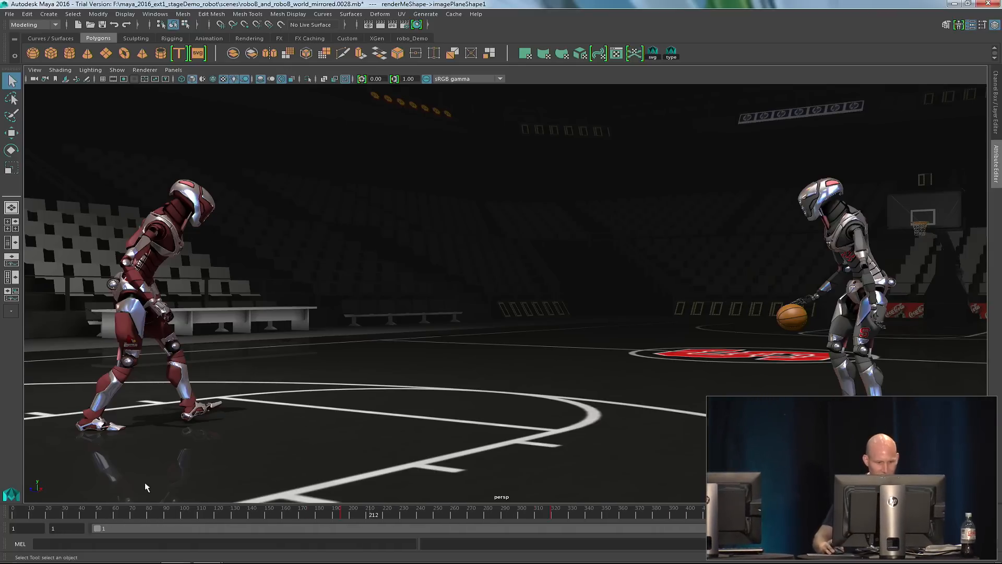
key(space)
click(594, 271)
mouse_move(599, 284)
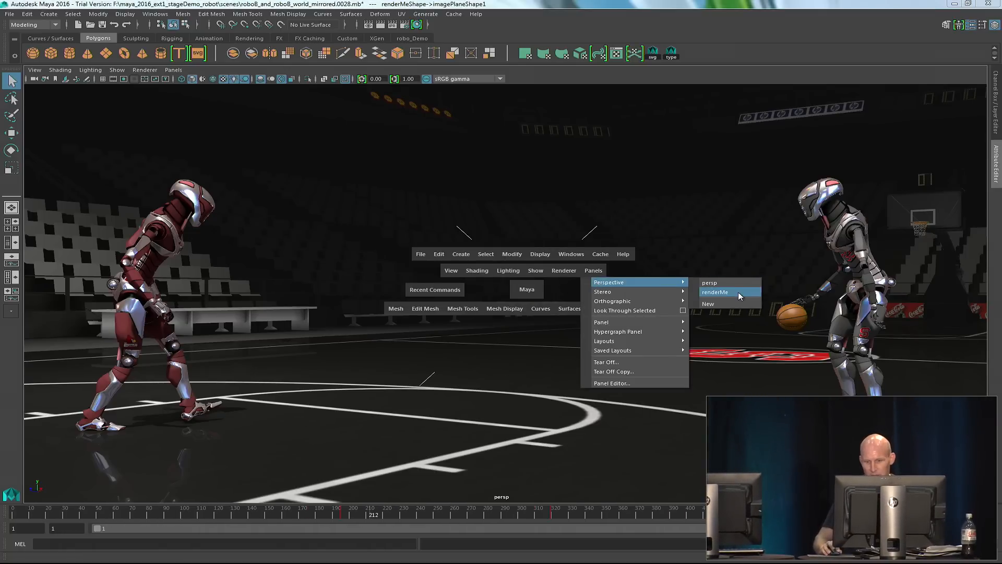
click(737, 296)
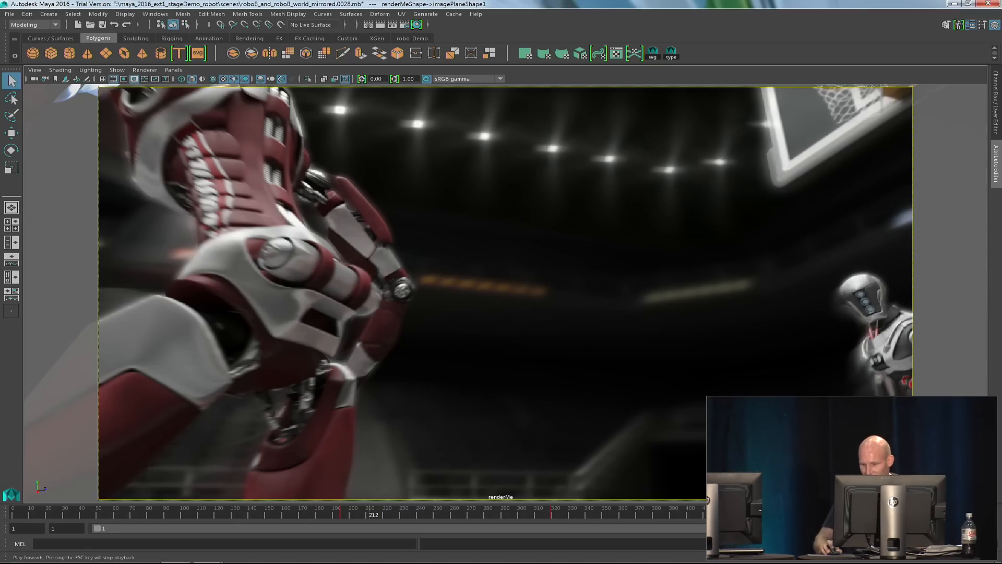
key(alt+v)
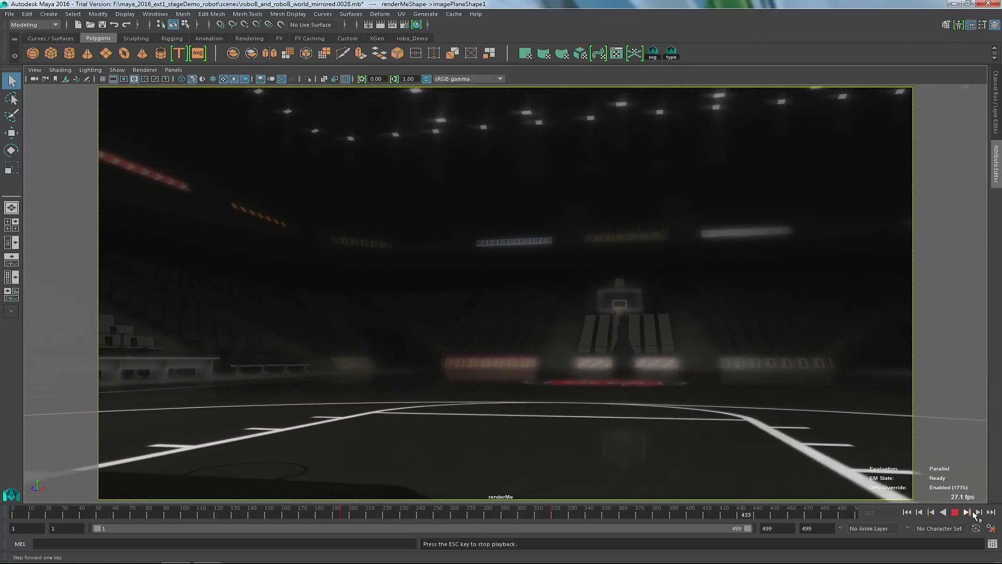
key(Escape)
Switch the view back to the persp camera and frame the court floor around the key and free-throw circle.
key(space)
drag(408, 276, 406, 192)
mouse_move(410, 304)
alt+mouse_down()
mouse_move(423, 317)
mouse_move(407, 294)
alt+mouse_up()
alt+middle_drag(409, 299, 660, 183)
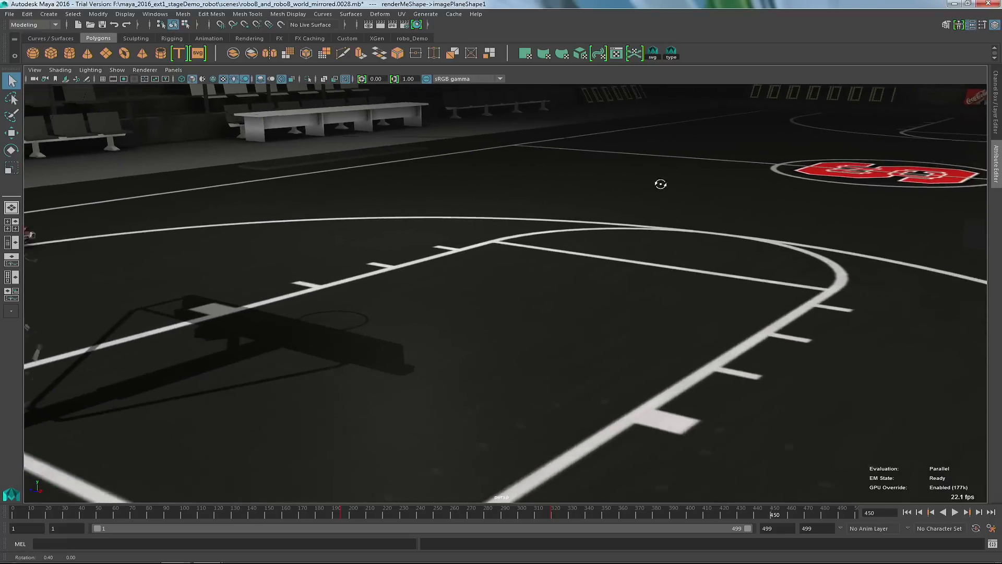
alt+drag(660, 183, 608, 224)
alt+middle_drag(506, 222, 409, 253)
alt+drag(409, 252, 435, 255)
alt+right_drag(437, 281, 494, 291)
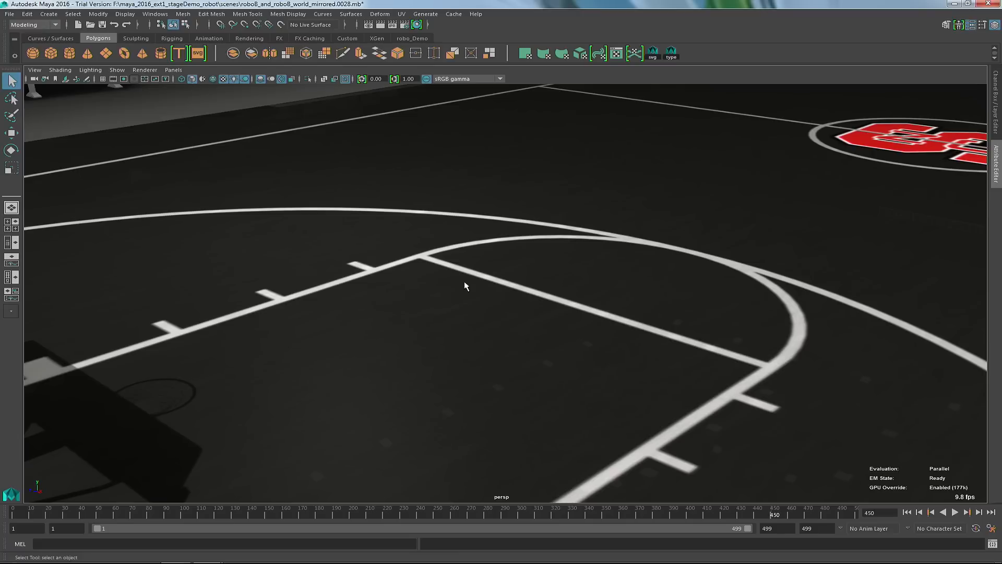
Bring up the Hypershade beside the viewport and preview the roboA_32_NC material on the Shader Ball in the Material Viewer.
key(space)
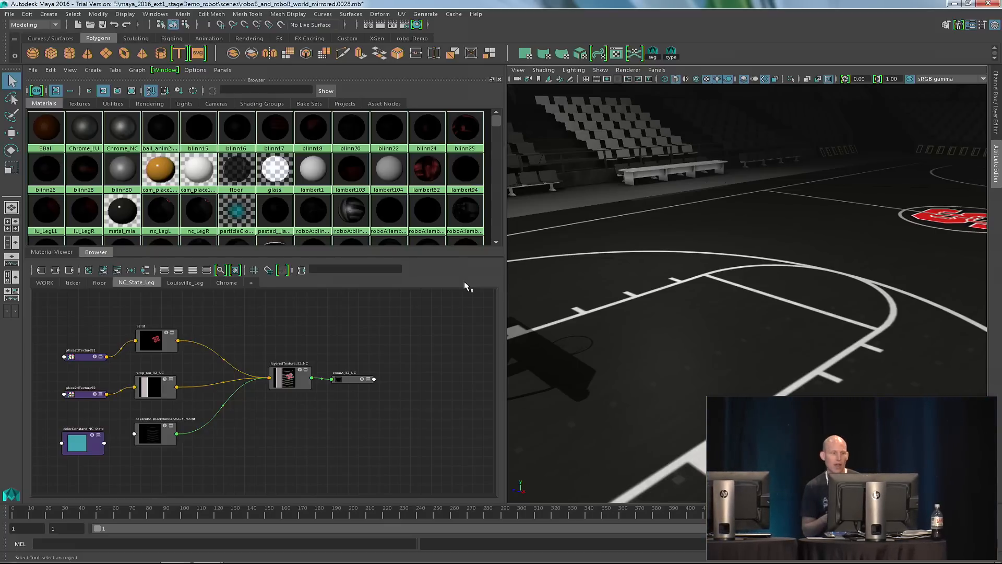
click(52, 252)
click(94, 242)
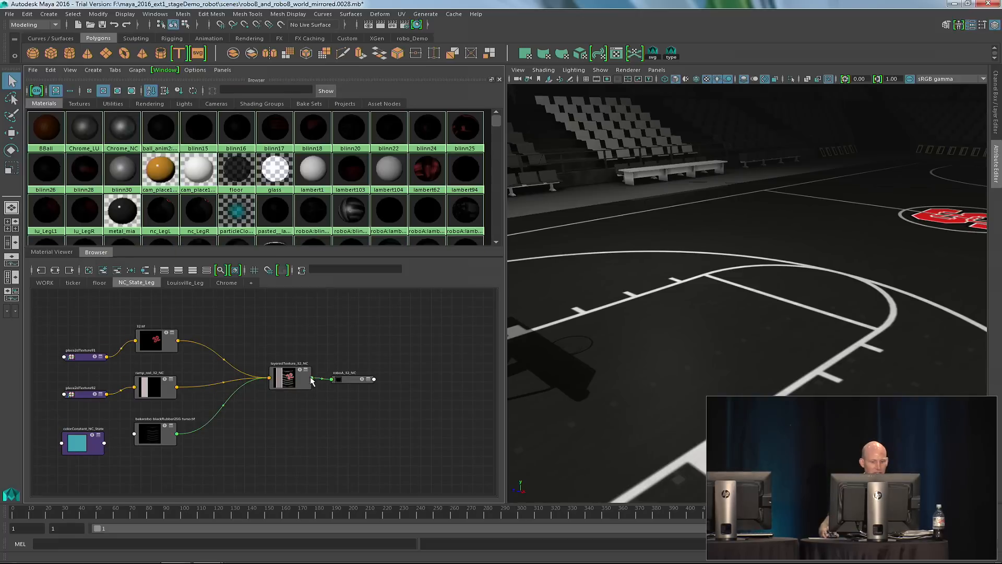
click(337, 379)
click(49, 251)
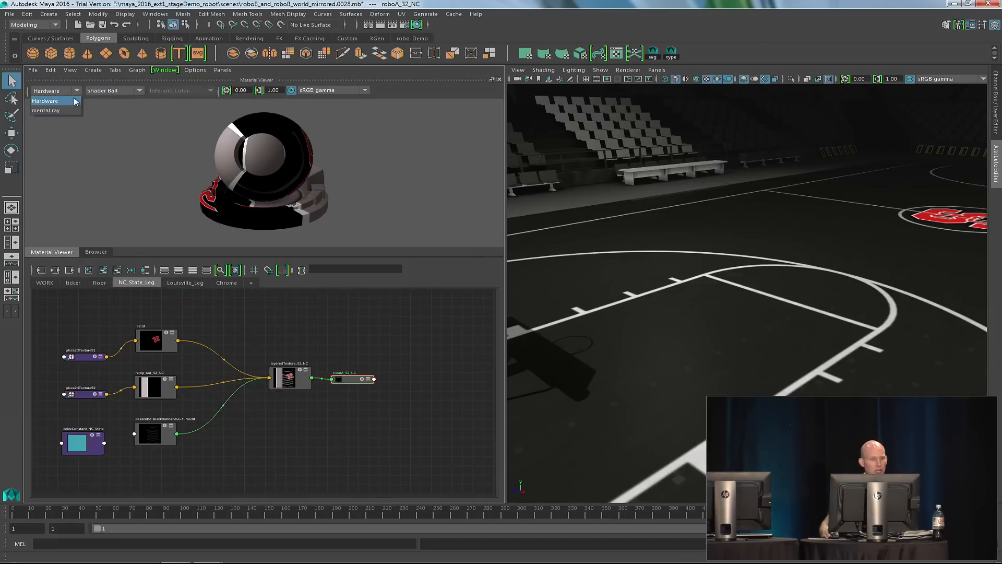
click(123, 91)
click(50, 91)
click(97, 92)
click(186, 128)
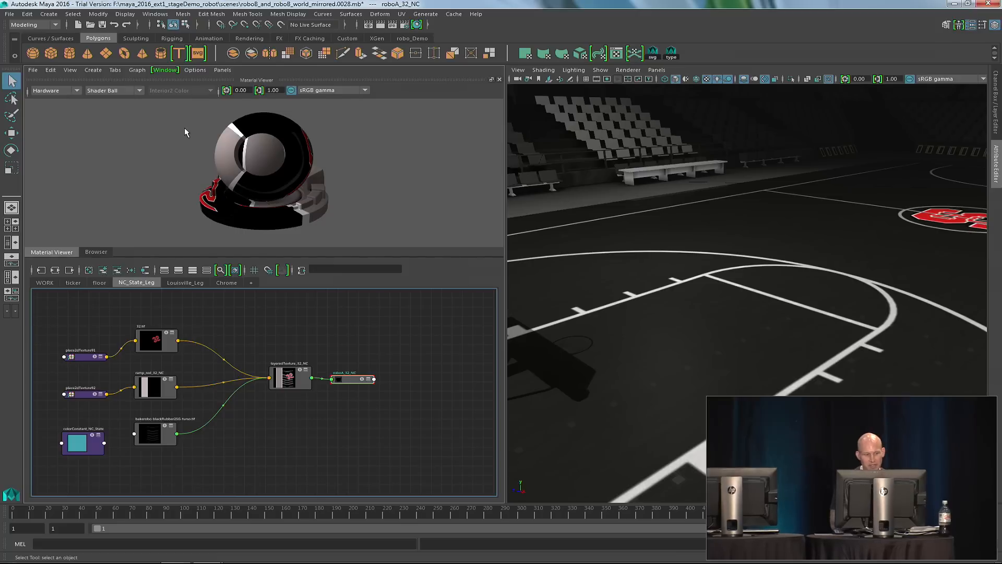
Open the Hypershade's Property Editor and dock it beside the Material Viewer.
click(171, 71)
click(189, 97)
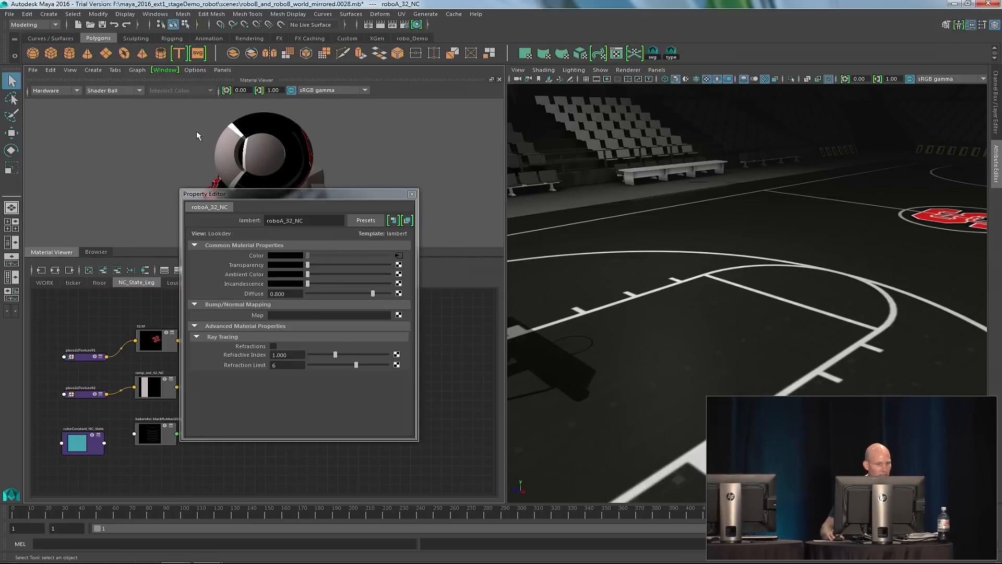
drag(255, 193, 418, 109)
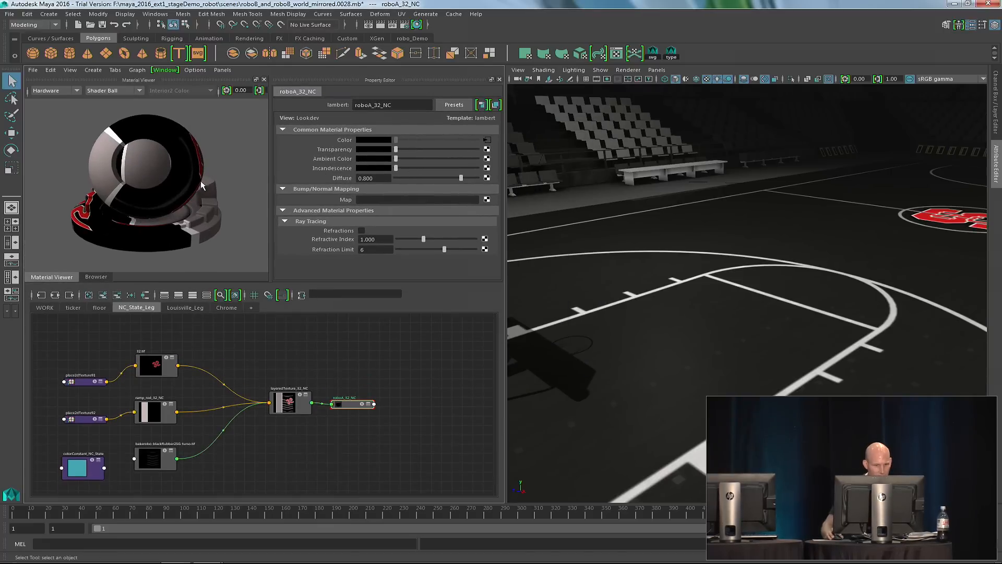
Open the Hypershade's Create pane and dock it beside the node graph.
click(164, 68)
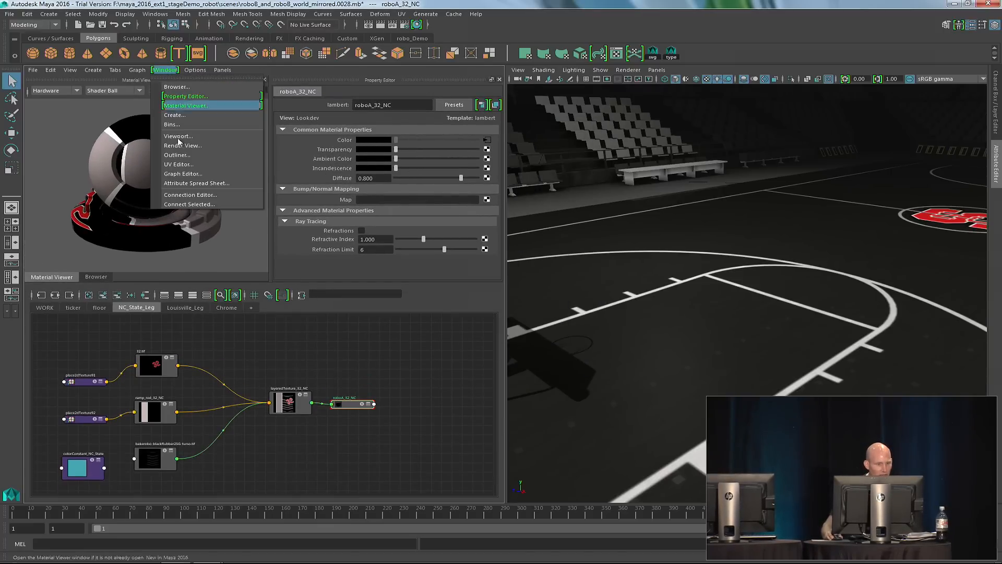
click(200, 116)
drag(115, 130, 182, 340)
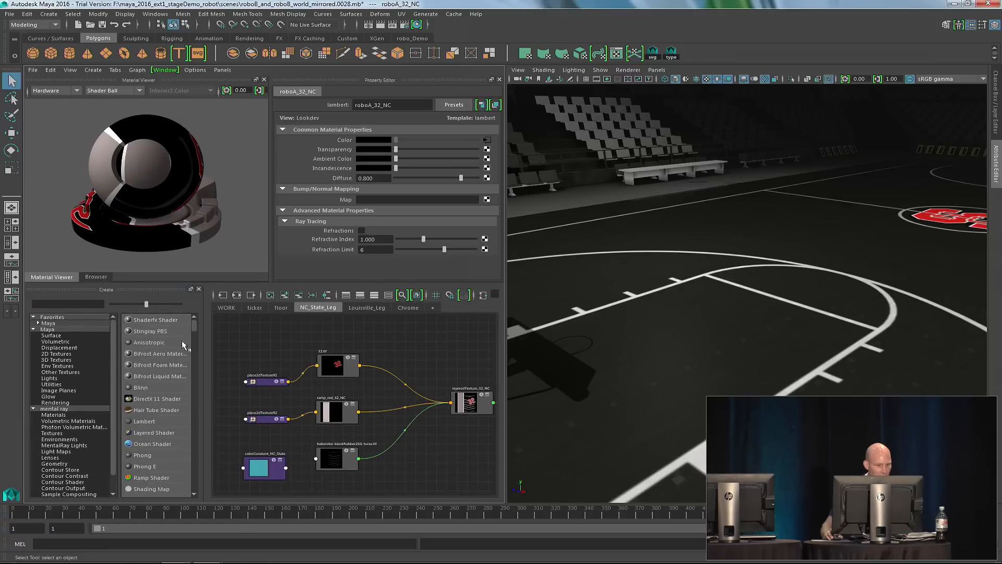
Show the favorite Maya Utilities nodes in the Create pane, collapse its category tree and narrow the pane.
click(38, 323)
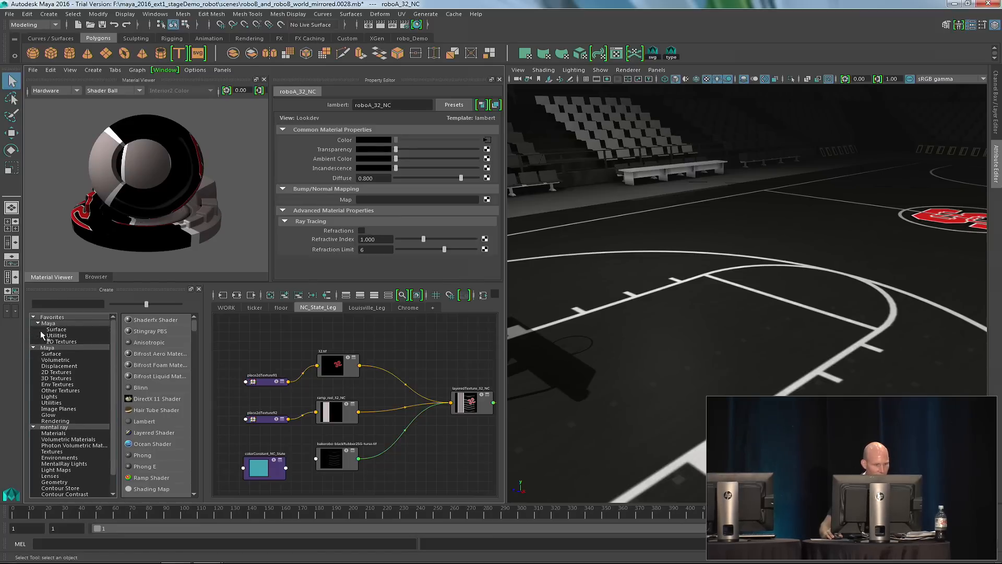
click(57, 336)
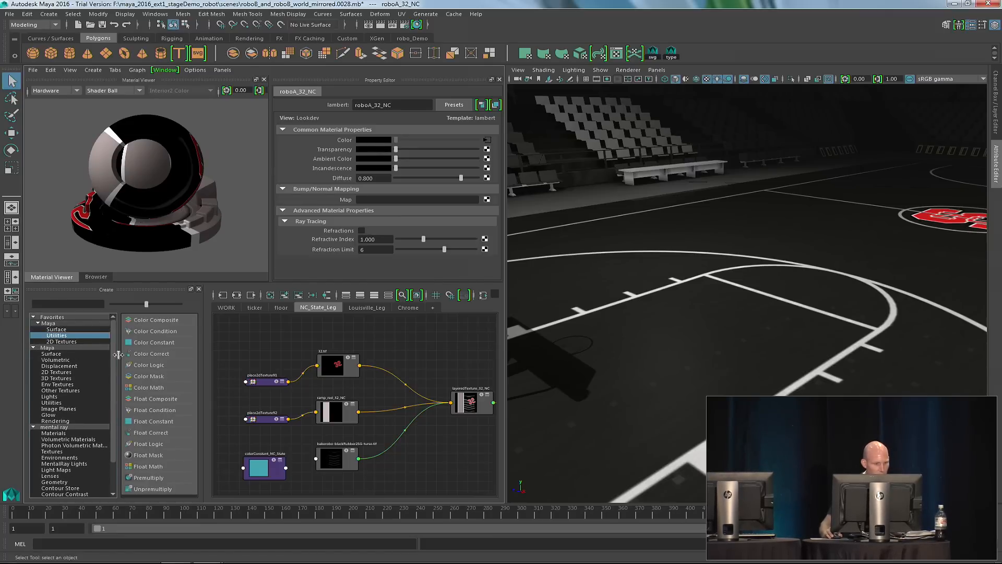
drag(116, 359, 32, 360)
drag(204, 368, 116, 366)
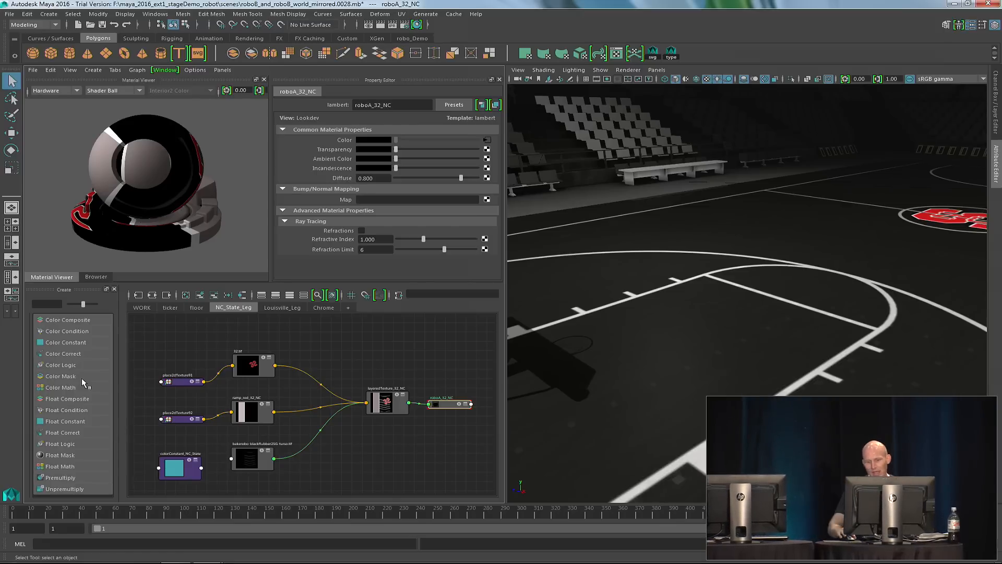
Open the floor graph and preview the court logo texture and the gray hardwood floor texture.
alt+drag(777, 324, 756, 322)
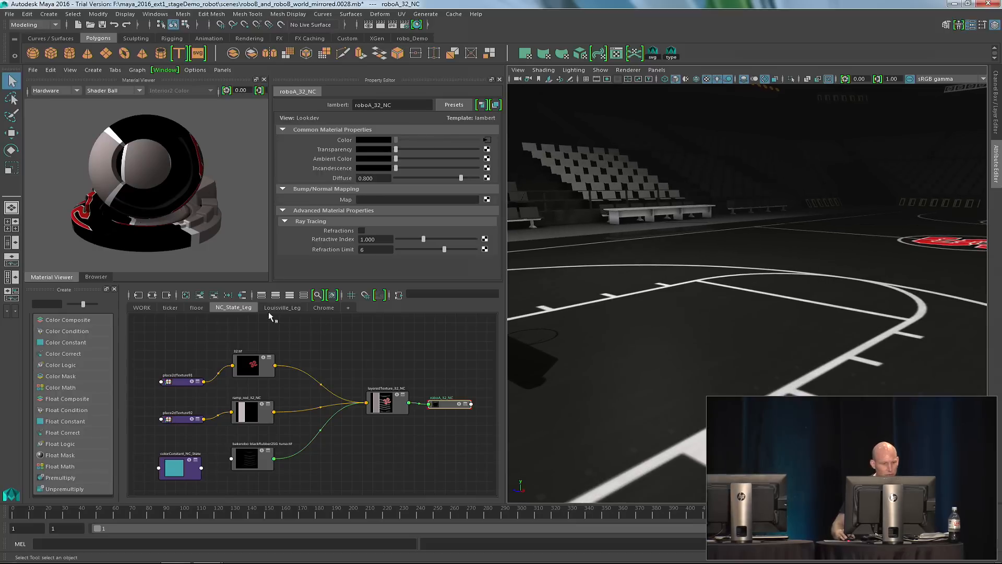
click(197, 308)
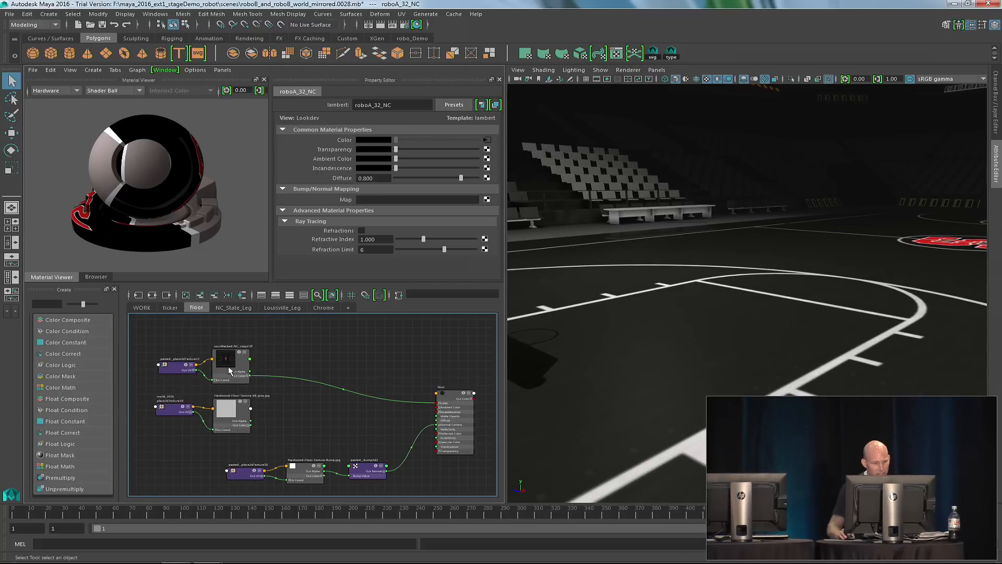
click(228, 367)
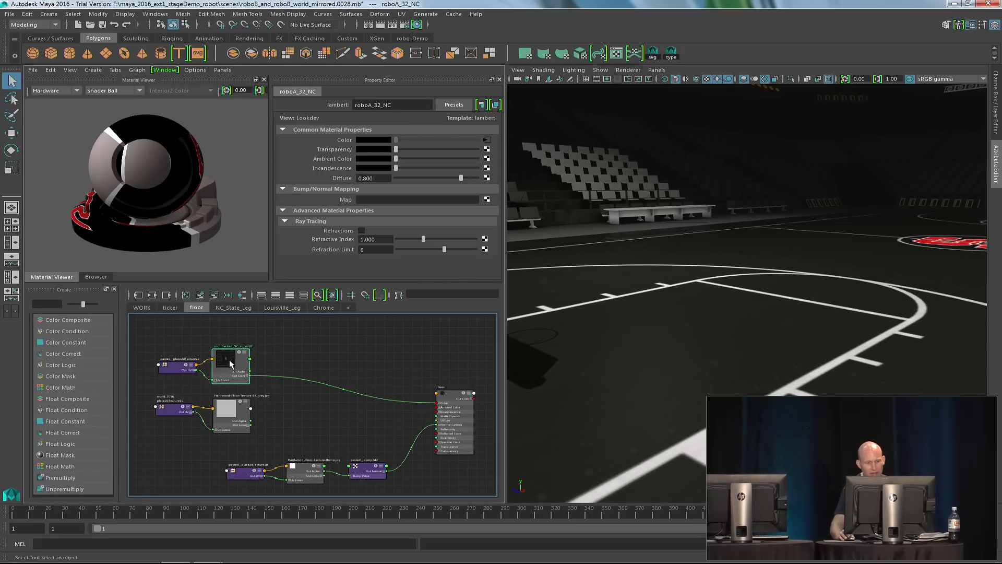
click(228, 405)
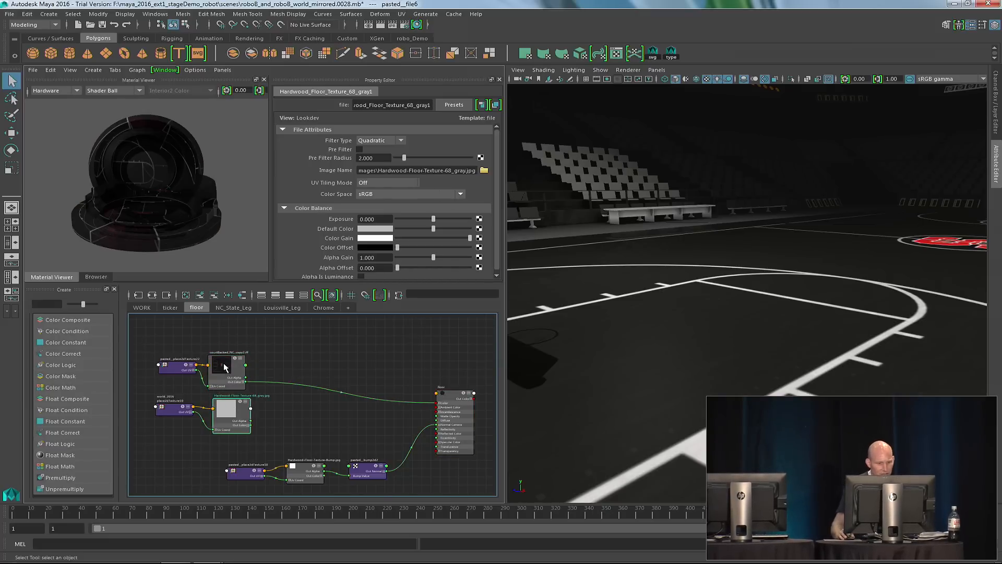
drag(224, 370, 226, 368)
click(223, 413)
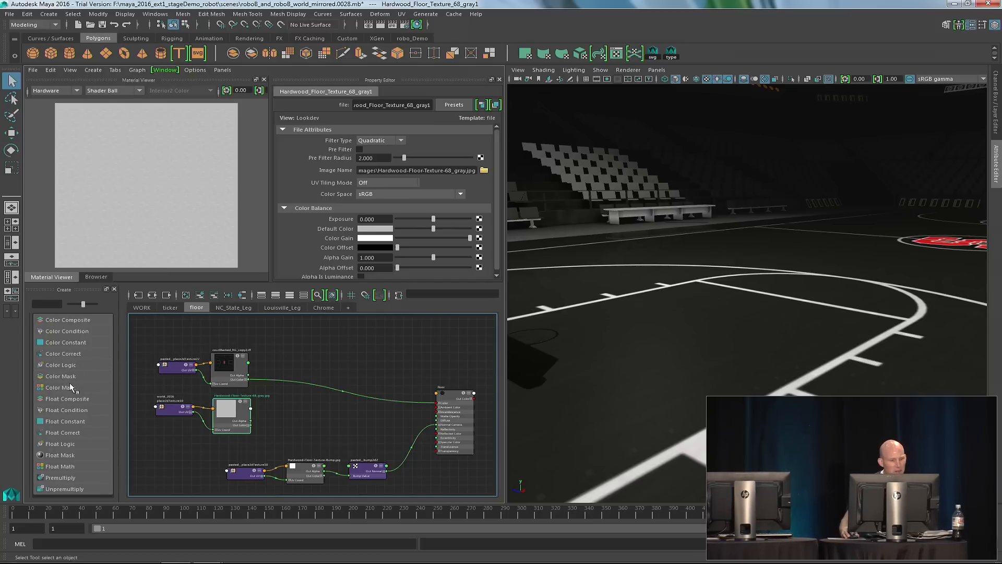
Add a Color Composite node with the court texture as Color A and the gray hardwood texture as Color B.
click(52, 321)
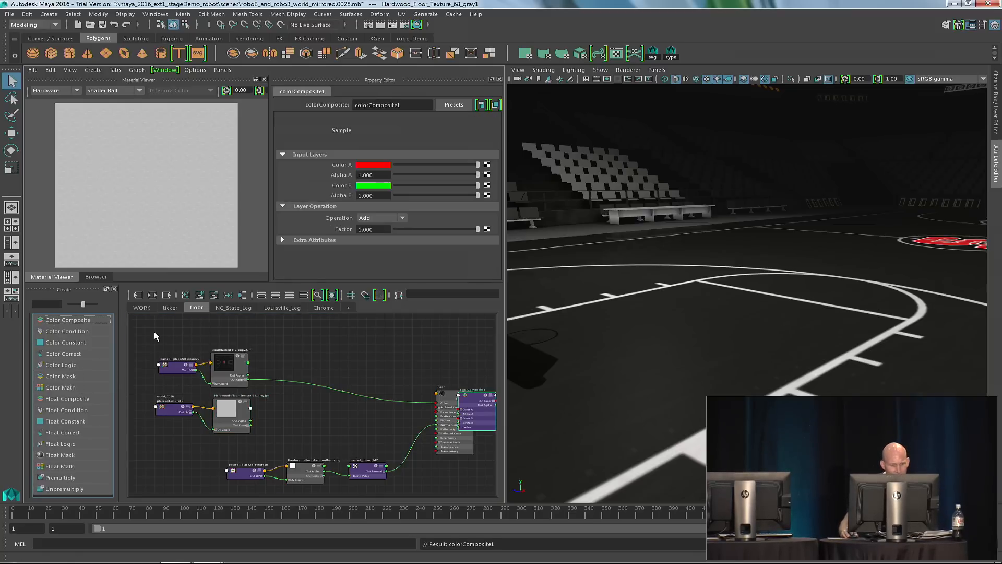
drag(459, 395, 313, 345)
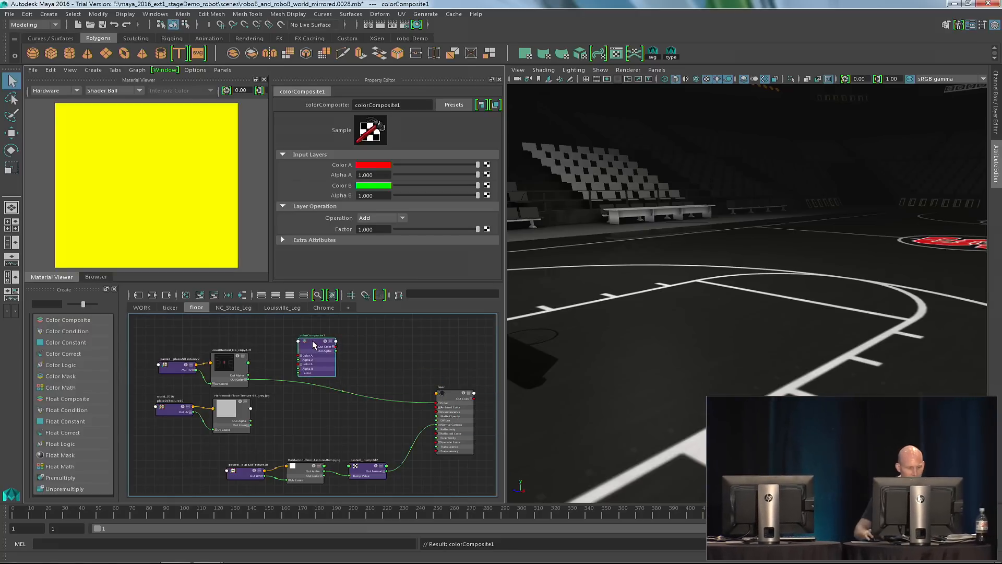
middle_drag(228, 363, 361, 164)
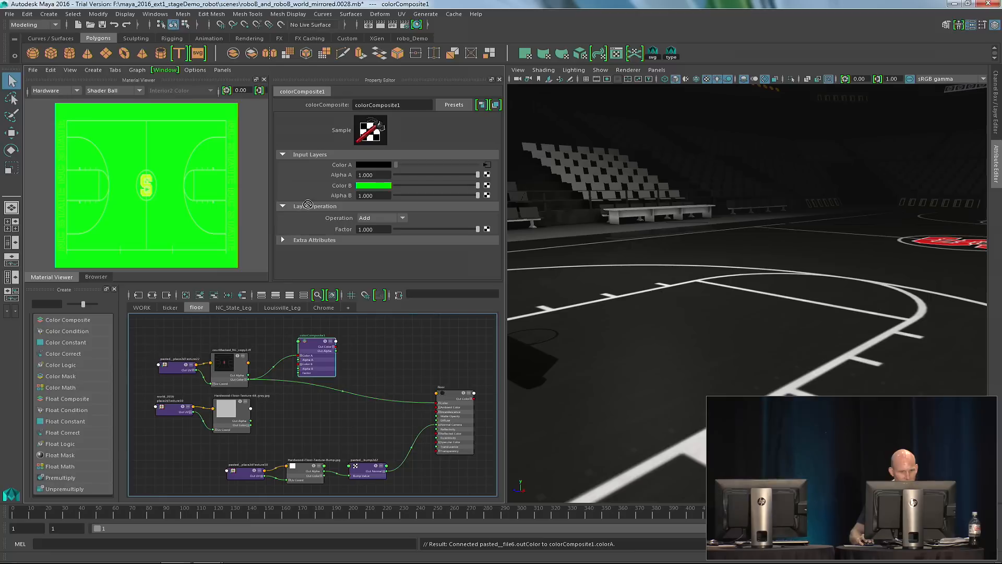
middle_drag(329, 183, 330, 185)
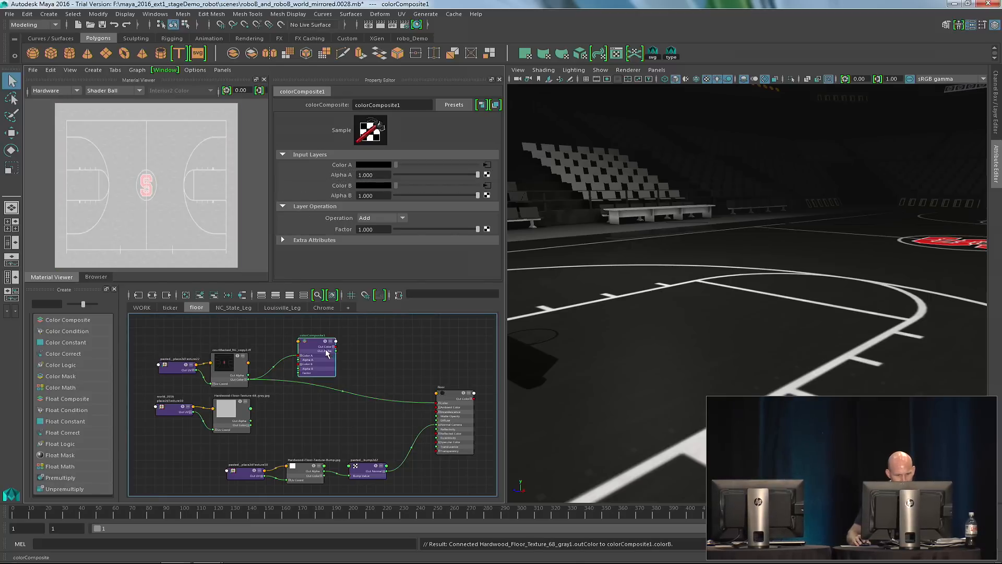
Connect the Color Composite node's Out Color to the floor material's Color and view the court toward the centre logo.
drag(337, 350, 439, 405)
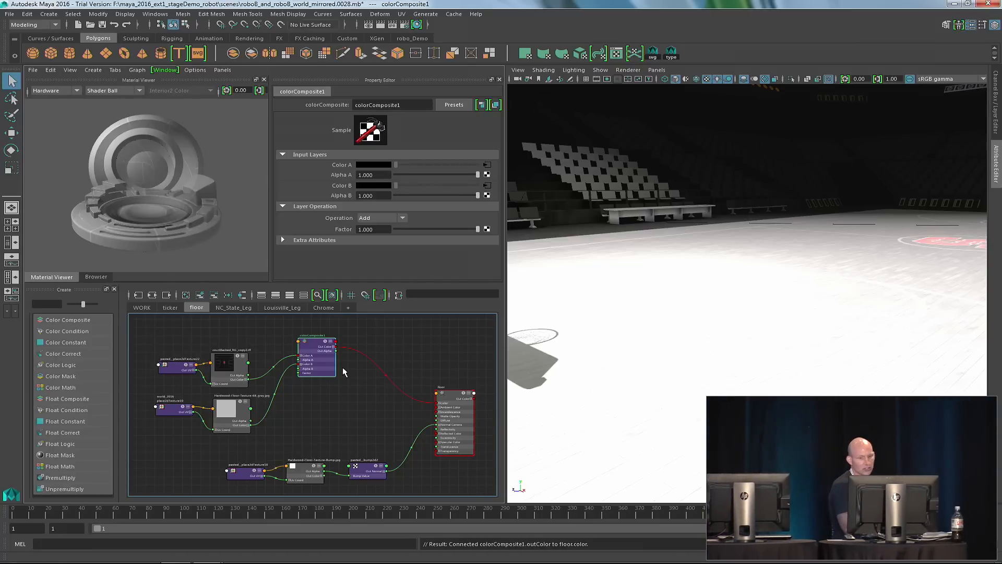
alt+drag(563, 345, 667, 354)
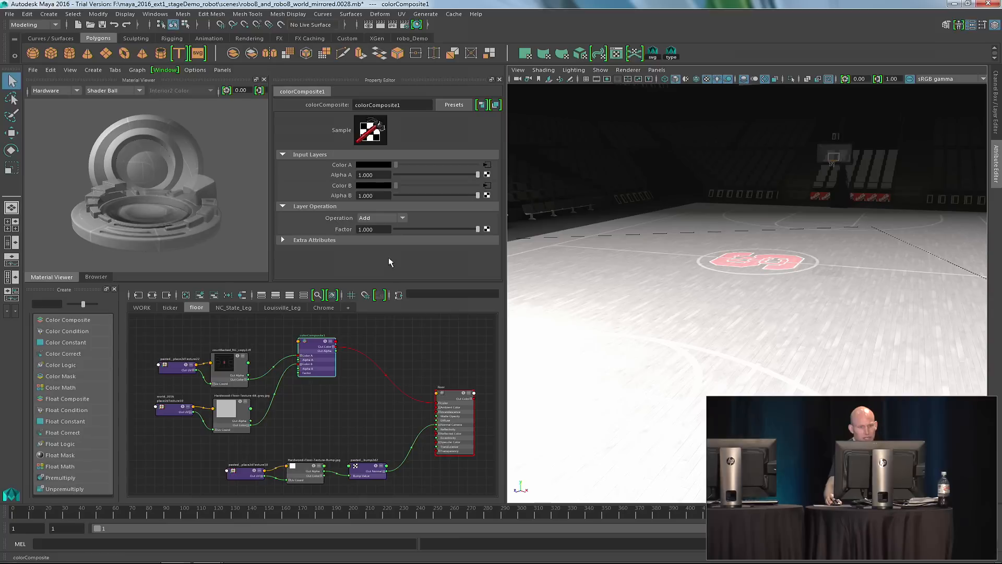
Set the Color Composite operation to Screen with a factor of about 0.355 and review the other blend operations.
click(371, 219)
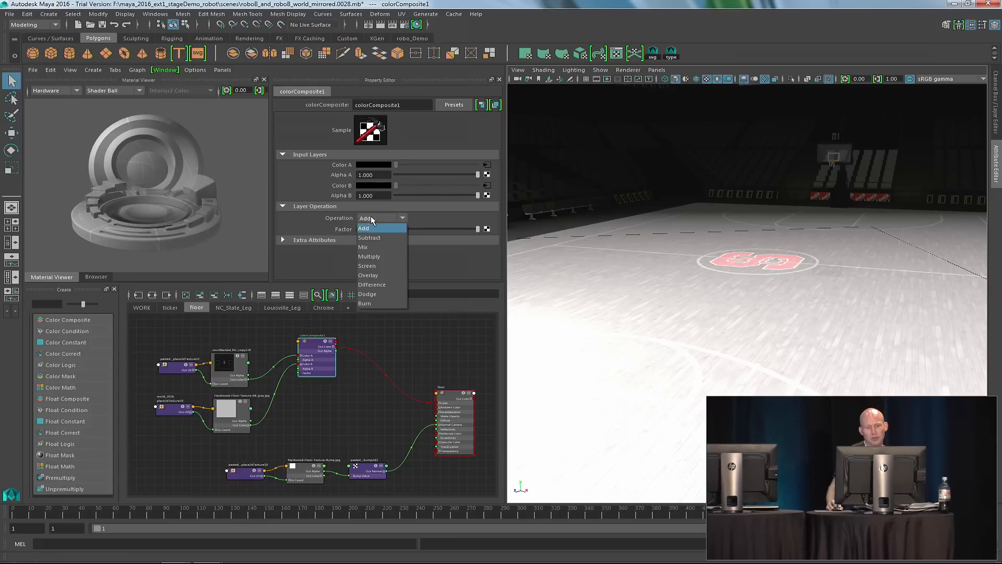
click(377, 267)
drag(479, 234, 424, 237)
alt+drag(812, 340, 775, 306)
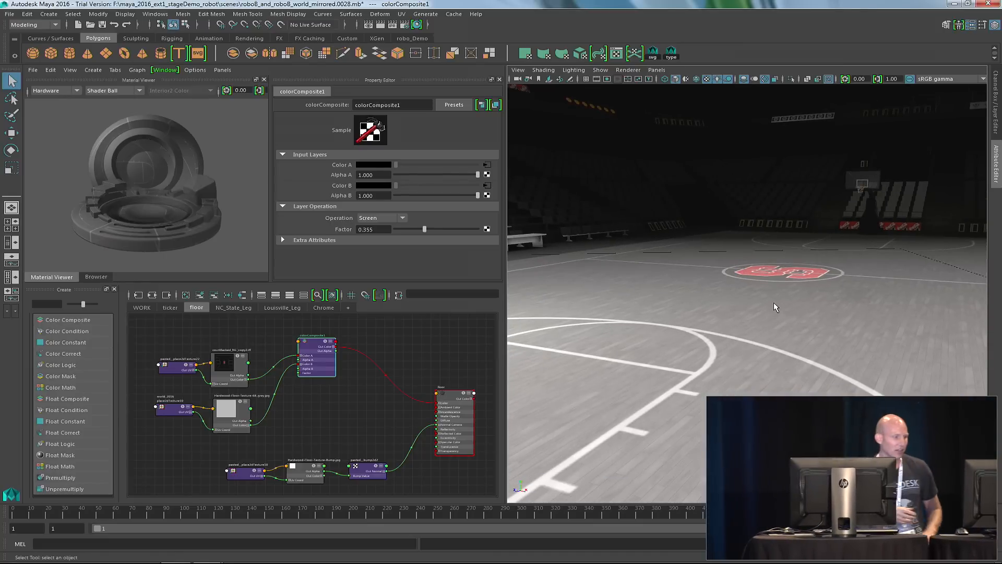
click(394, 218)
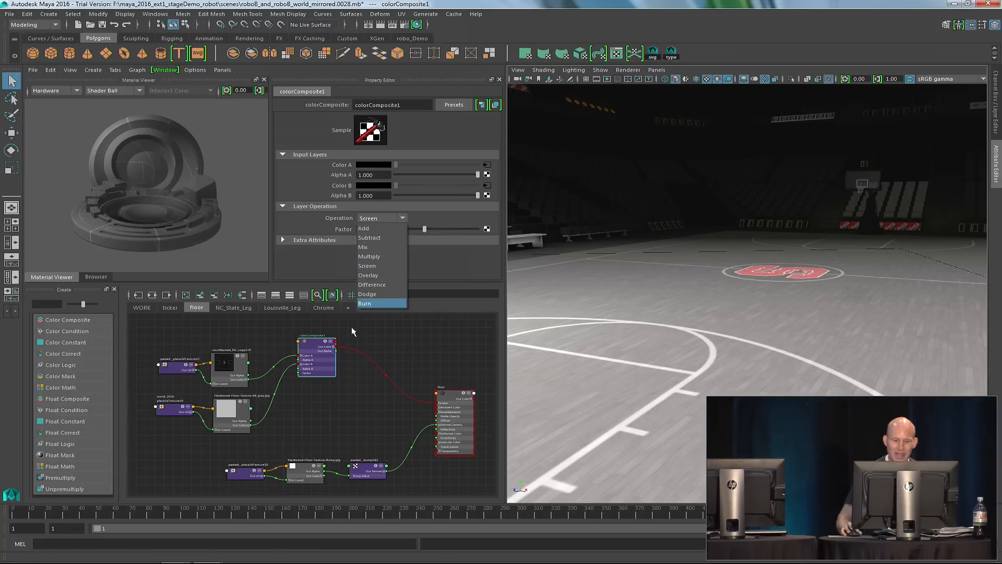
click(413, 368)
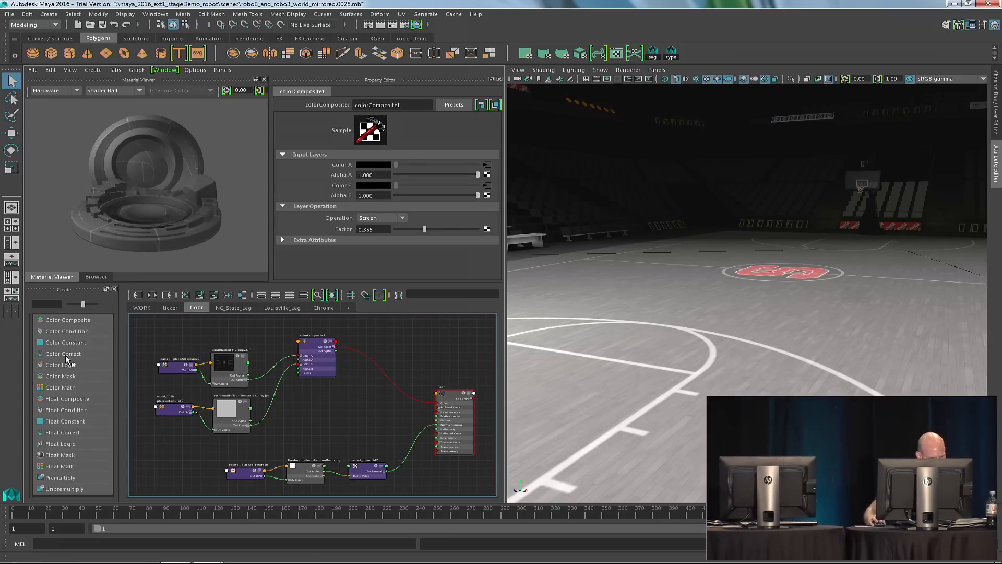
Add a Color Correct node beside the Color Composite, feed the composite's Out Color into its Color, and preview the result.
drag(67, 320, 380, 358)
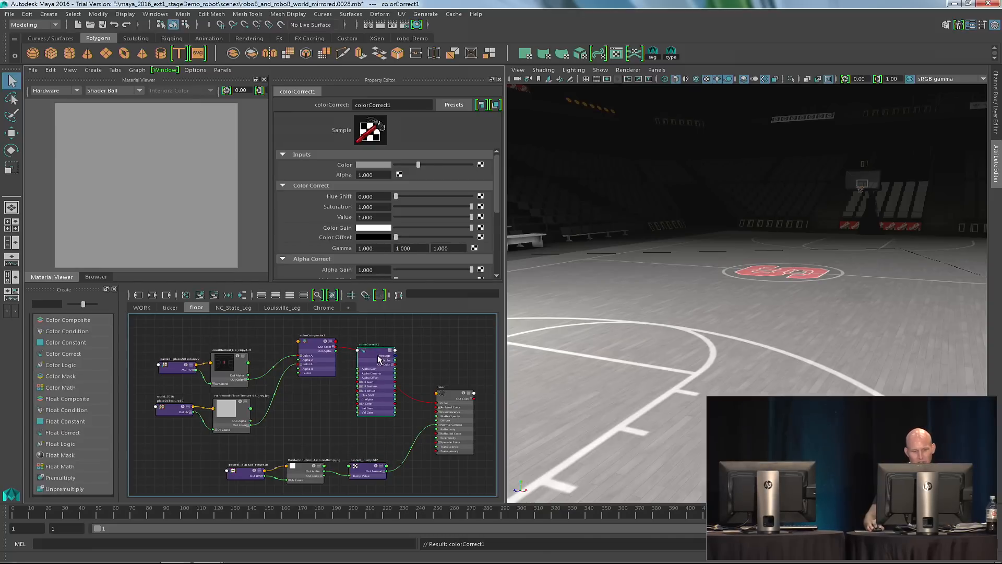
middle_drag(318, 344, 336, 168)
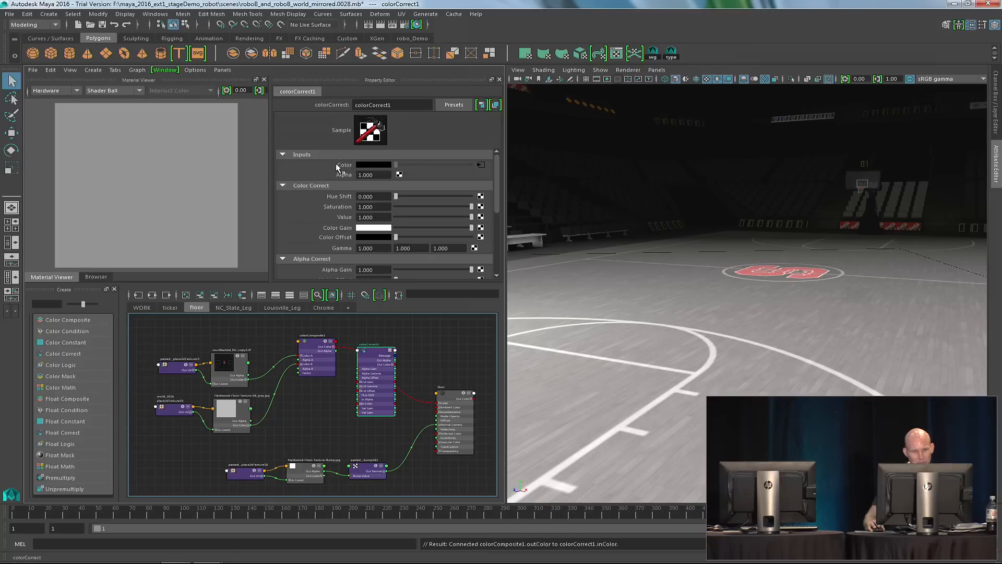
mouse_move(498, 201)
mouse_down()
mouse_move(498, 215)
mouse_move(495, 197)
mouse_up()
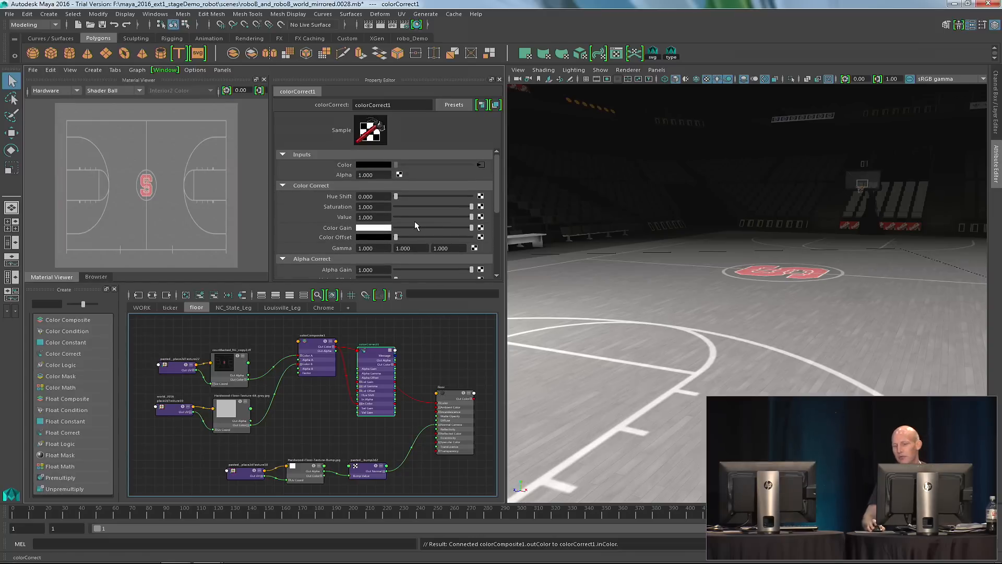
Set all three Color Correct gamma values to 0.2 and connect the node's Out Color to the floor material's Color.
click(375, 249)
text(.2)
key(Tab)
text(.2)
key(Tab)
text(.2)
key(Tab)
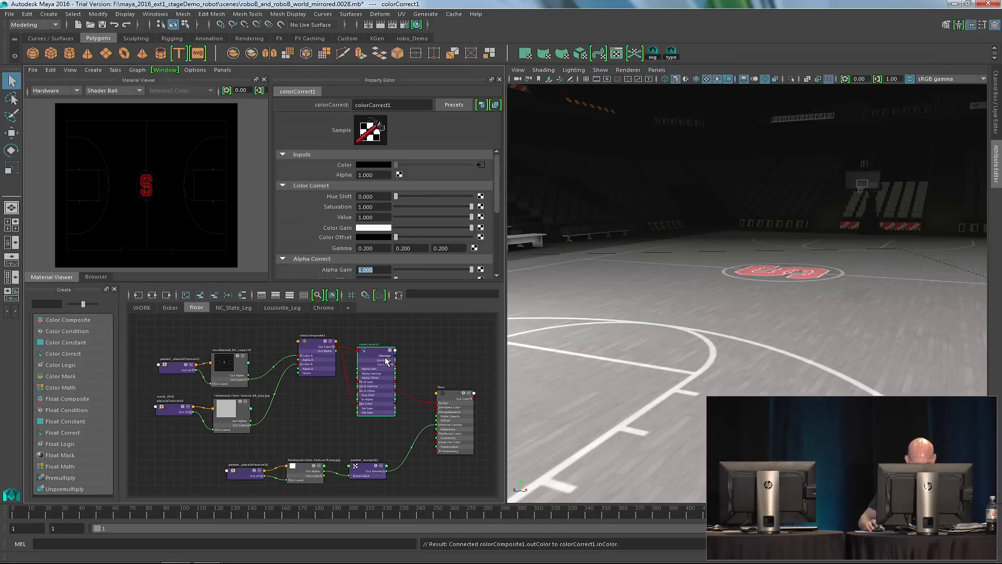
drag(395, 367, 438, 403)
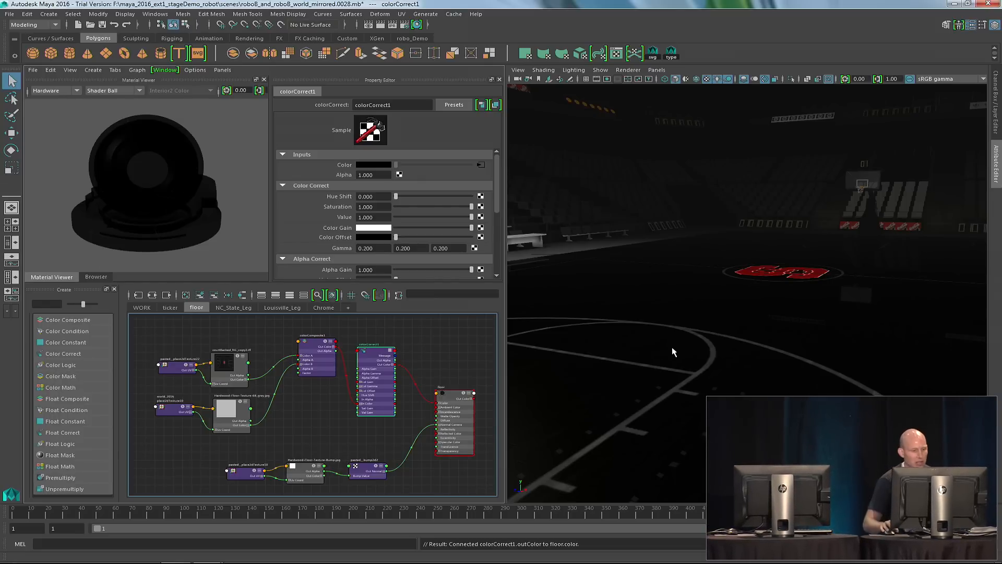
Set the Color Correct node's Value to 1.5 and view the brightened court lines and logo.
drag(379, 218, 319, 211)
text(1.5)
key(Return)
alt+drag(699, 252, 758, 256)
alt+right_drag(695, 261, 732, 241)
alt+drag(732, 241, 725, 246)
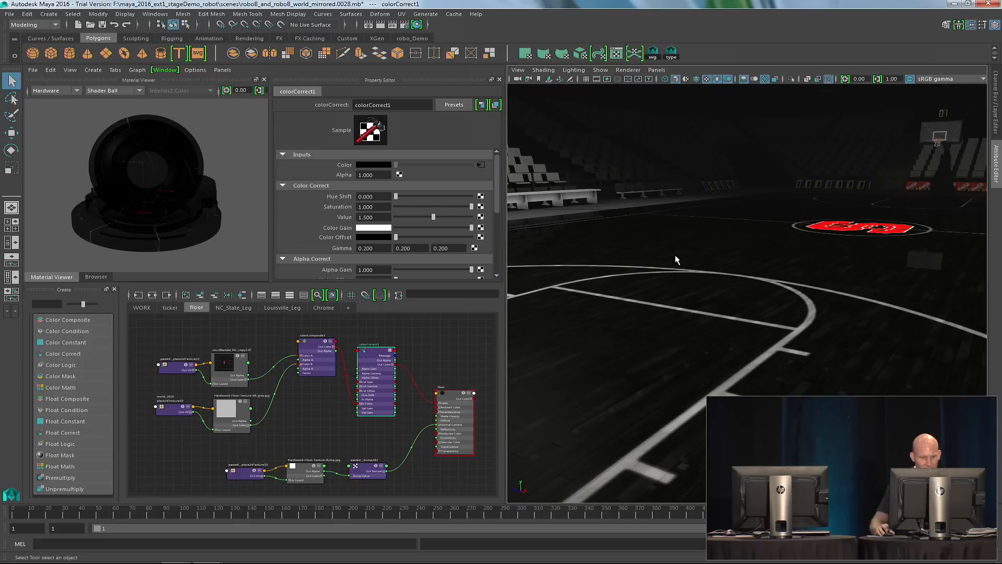
Raise the Color Composite node's Factor to about 0.535 and inspect the wood grain around the centre logo.
click(313, 342)
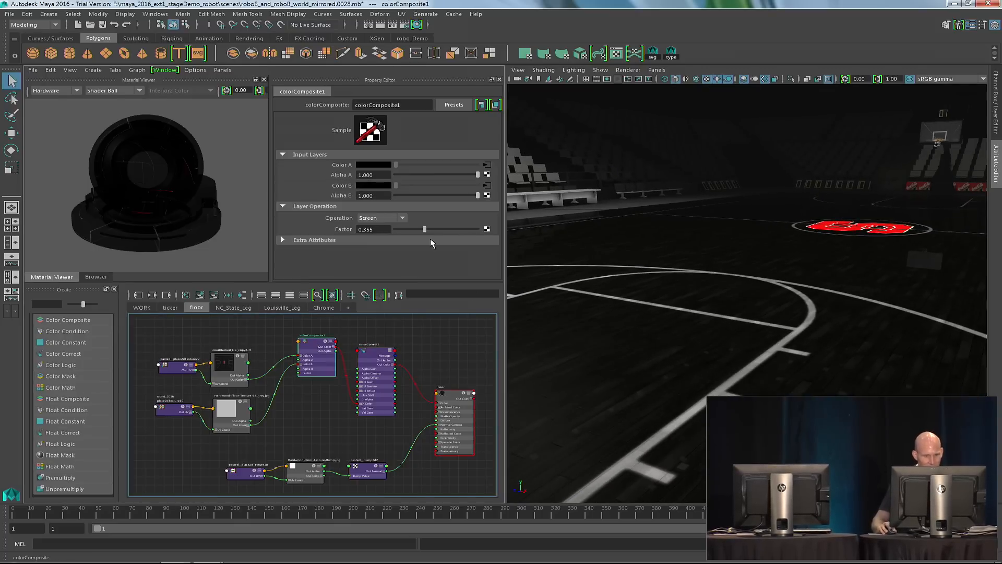
drag(426, 230, 439, 230)
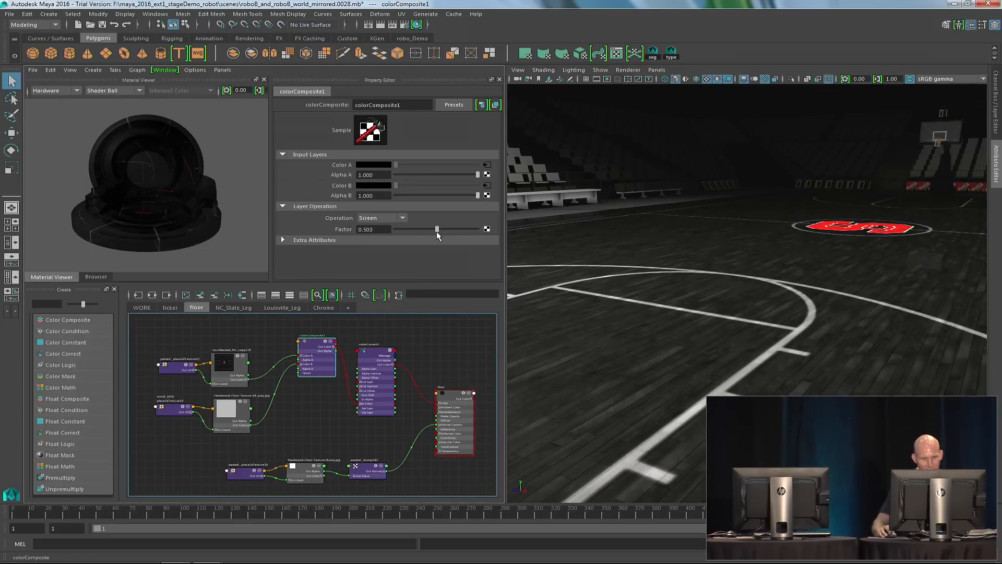
alt+drag(845, 363, 767, 339)
alt+right_drag(768, 339, 798, 339)
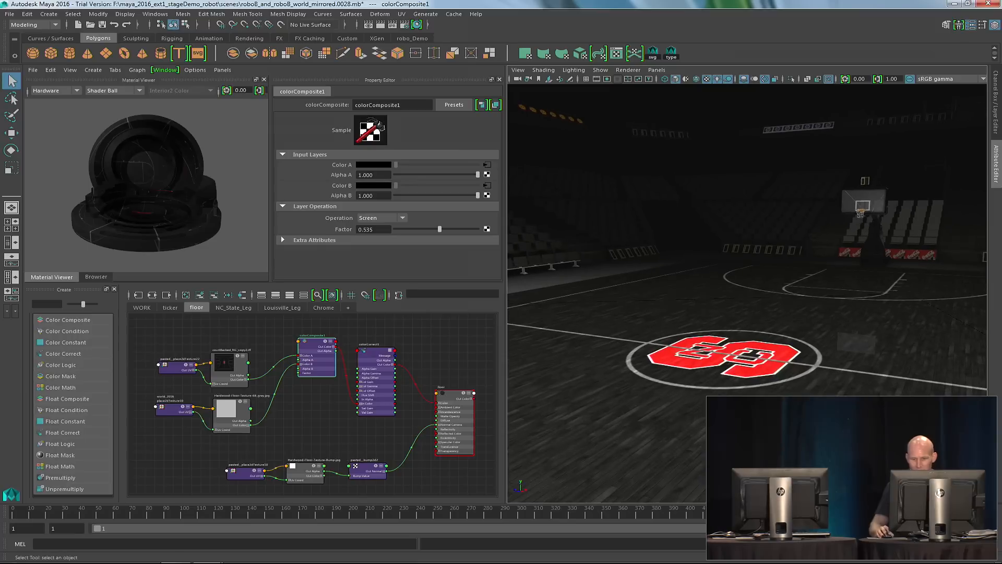
alt+middle_drag(799, 340, 913, 266)
alt+middle_drag(852, 289, 640, 326)
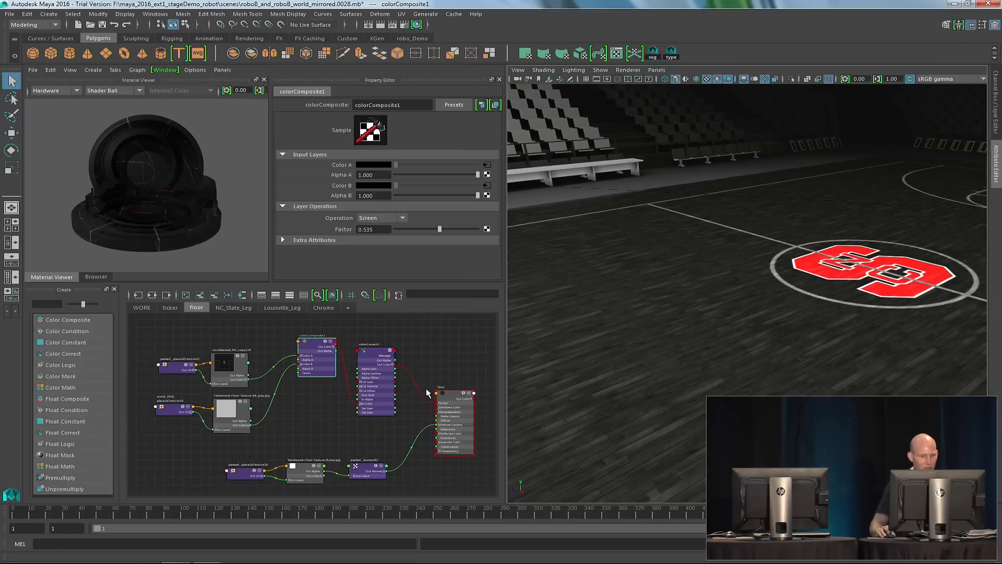
Lower the Color Correct node's Saturation to about 0.881.
click(382, 358)
drag(454, 209, 462, 207)
drag(396, 196, 369, 195)
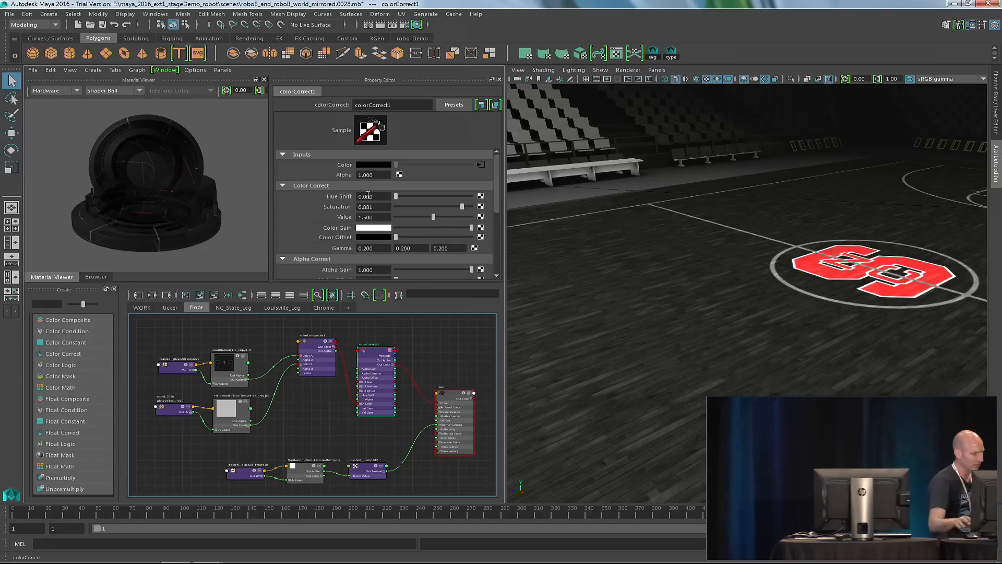
Move the animation to frame 292 and frame the two robots against the dark court floor.
alt+drag(764, 313, 760, 293)
alt+right_drag(761, 293, 590, 314)
alt+drag(706, 347, 595, 316)
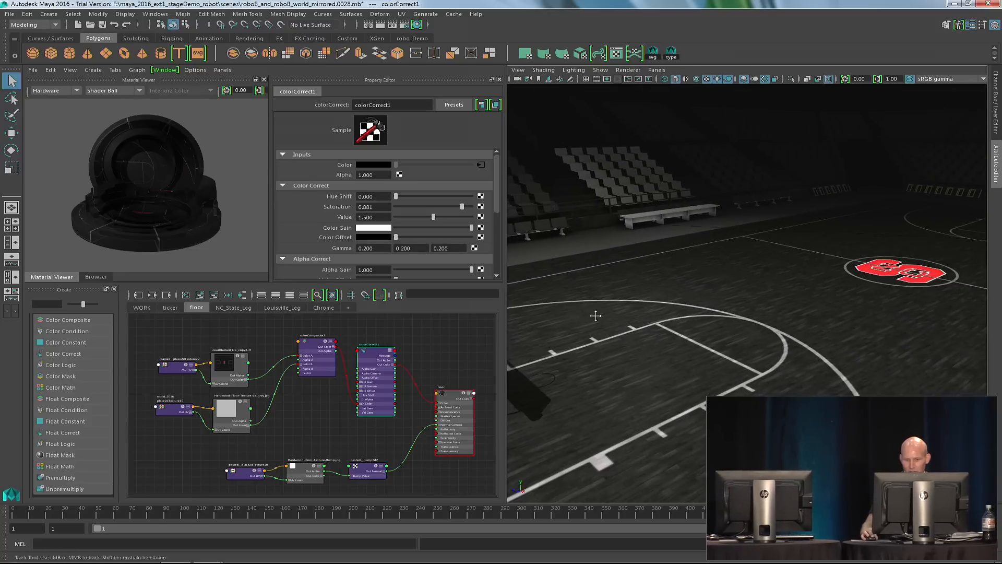
alt+middle_drag(596, 316, 706, 316)
alt+drag(706, 317, 778, 314)
alt+right_drag(777, 314, 651, 406)
drag(297, 516, 503, 521)
alt+drag(890, 379, 828, 371)
alt+middle_drag(827, 371, 820, 282)
alt+drag(828, 376, 680, 352)
alt+right_drag(680, 352, 856, 320)
alt+drag(856, 320, 697, 313)
alt+middle_drag(634, 329, 780, 282)
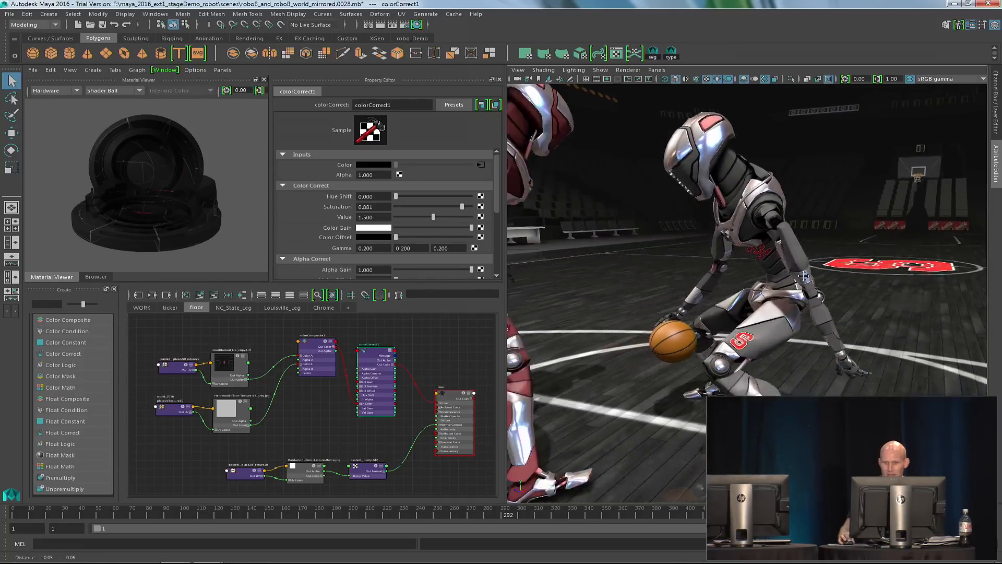
Inspect the ball-handling robot up close, framing its numbered torso and the logo on its leg.
alt+drag(780, 283, 746, 286)
alt+right_drag(746, 286, 835, 282)
alt+middle_drag(835, 282, 762, 322)
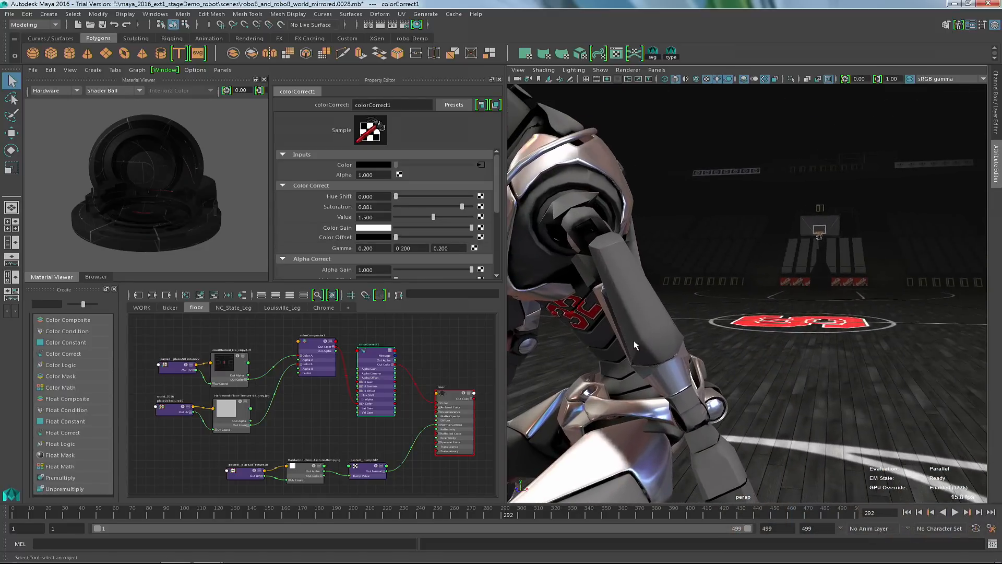
alt+middle_drag(635, 341, 741, 293)
alt+drag(742, 293, 653, 340)
alt+middle_drag(652, 339, 700, 300)
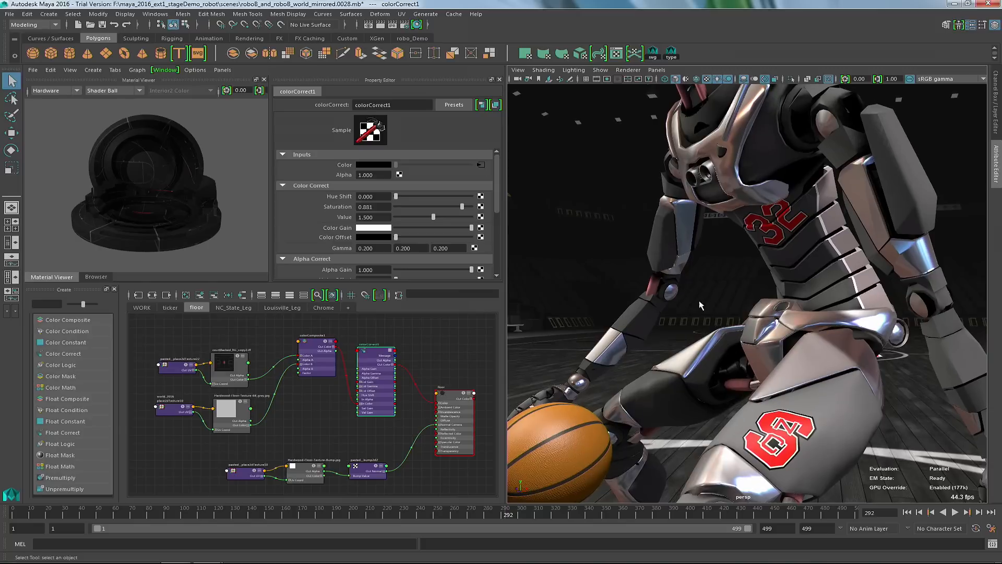
alt+right_drag(701, 304, 766, 285)
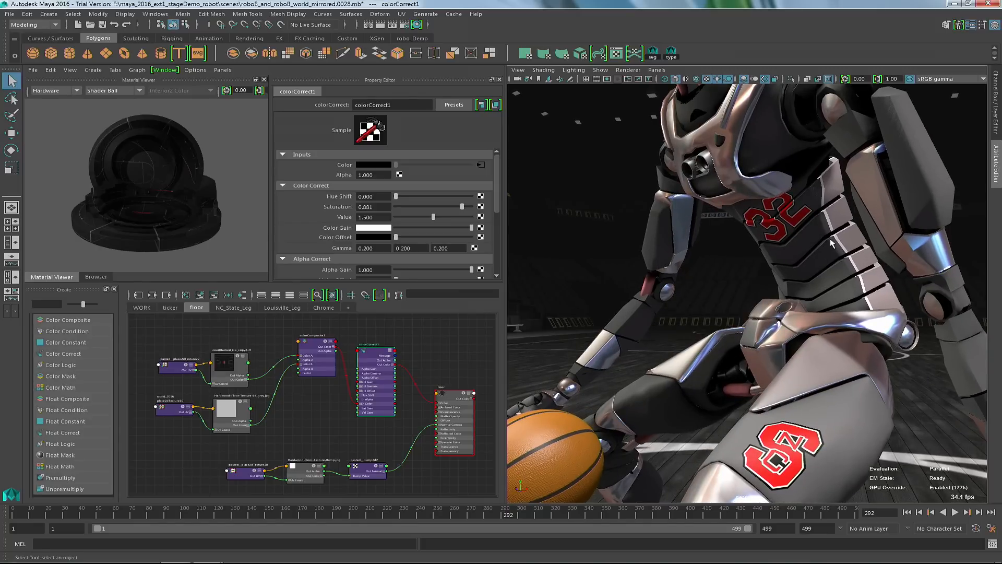
Open the NC_State_Leg graph, inspect its red ramp, and solo the number 32 file texture.
click(233, 308)
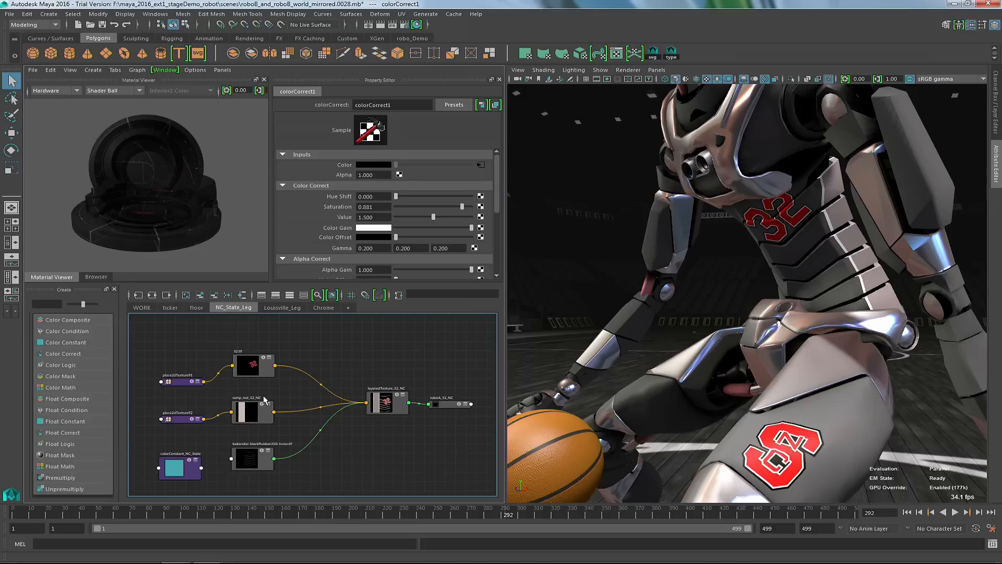
click(260, 412)
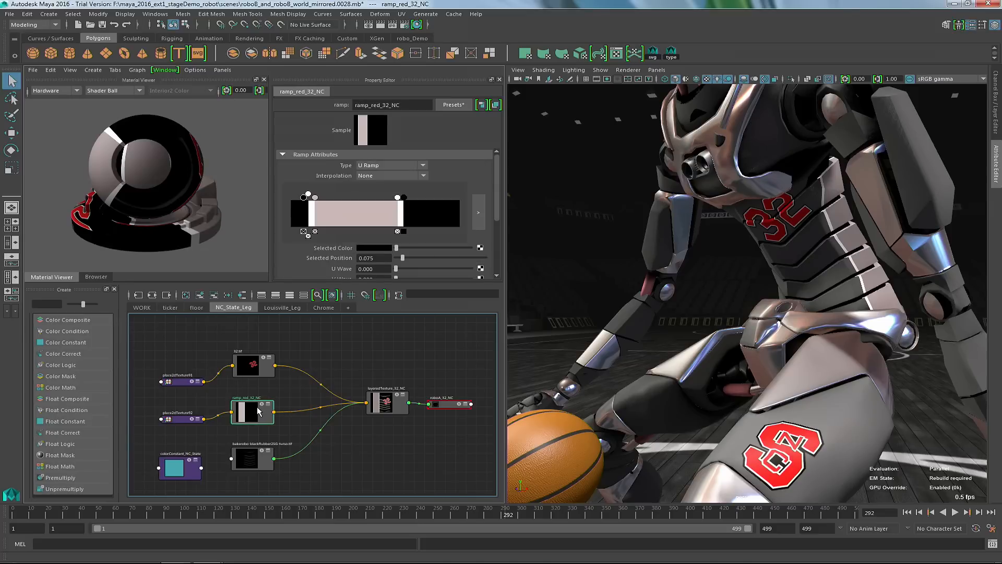
click(263, 373)
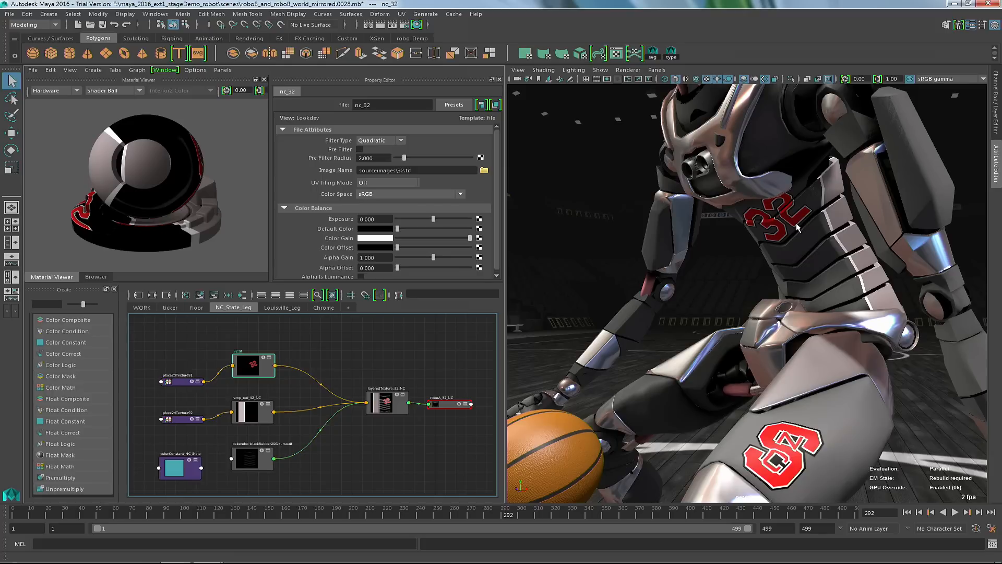
click(264, 360)
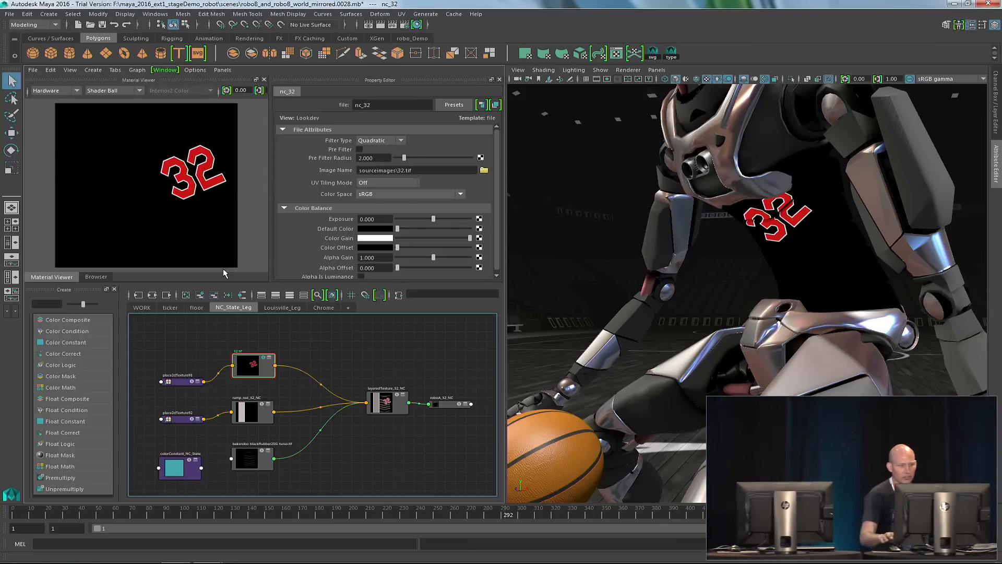
Recolor the ramp_red_32_NC entry at position 0.142 with the red sampled from the previewed number 32.
click(251, 419)
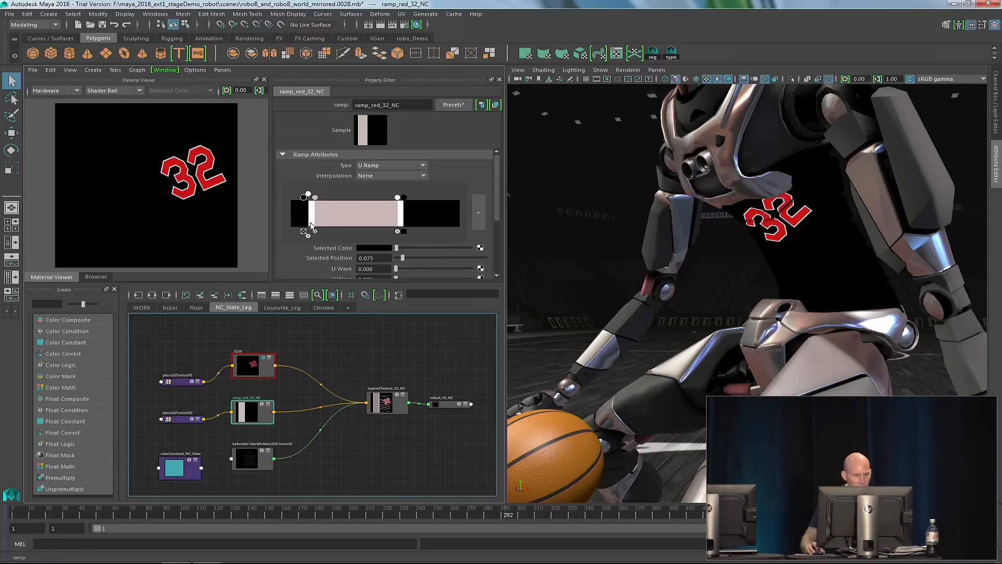
click(315, 199)
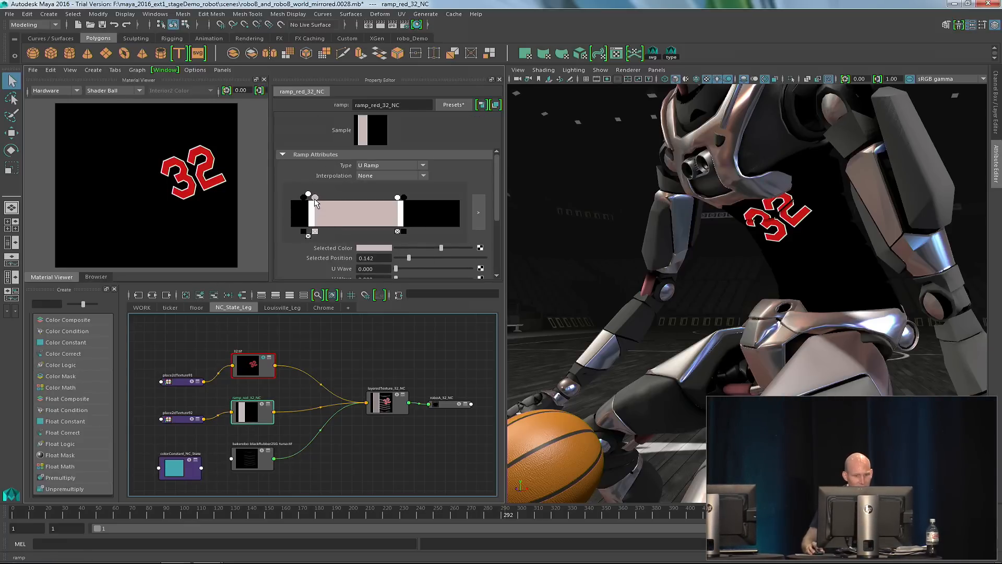
click(370, 247)
click(267, 210)
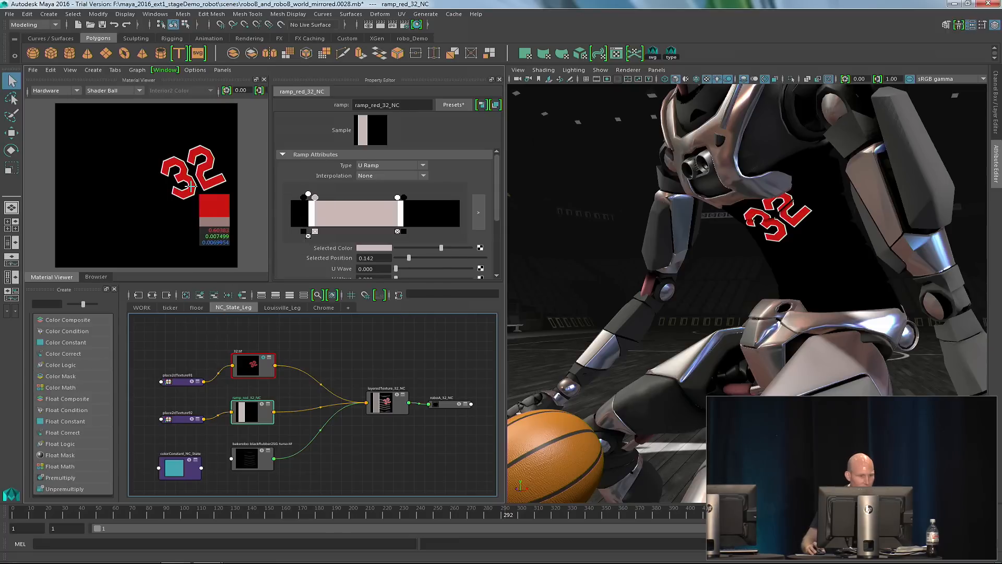
click(191, 187)
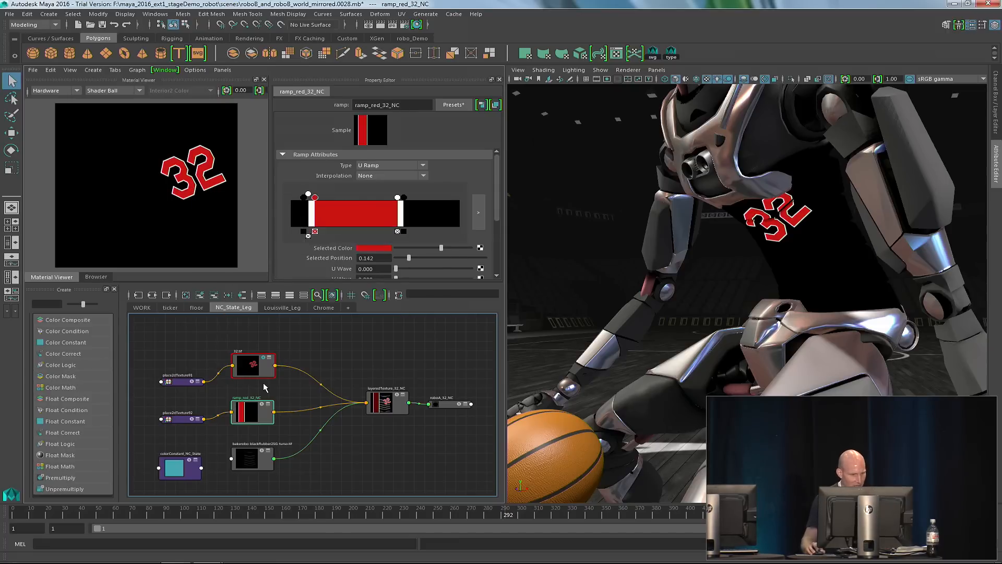
Solo the ramp_red_32_NC texture and the combined layeredTexture_32_NC to compare them on the robot's torso.
alt+middle_drag(252, 400, 272, 349)
alt+right_drag(264, 382, 295, 369)
alt+middle_drag(296, 371, 335, 419)
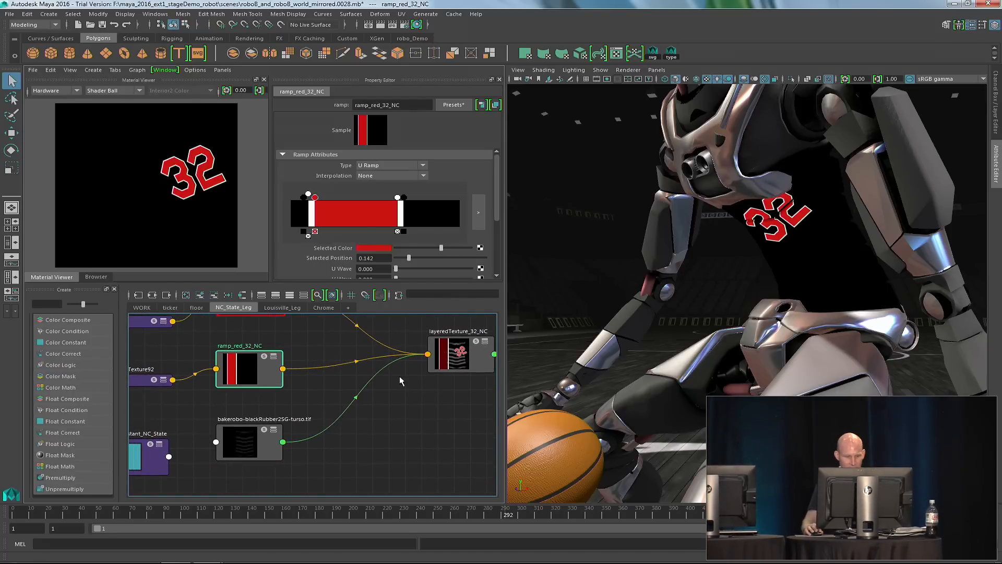
alt+middle_drag(325, 369, 326, 386)
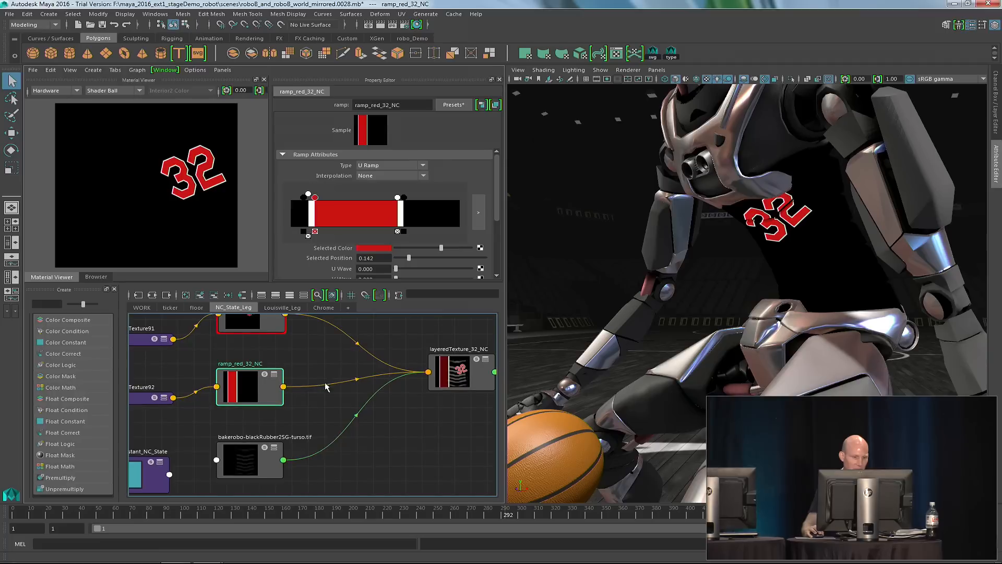
click(266, 376)
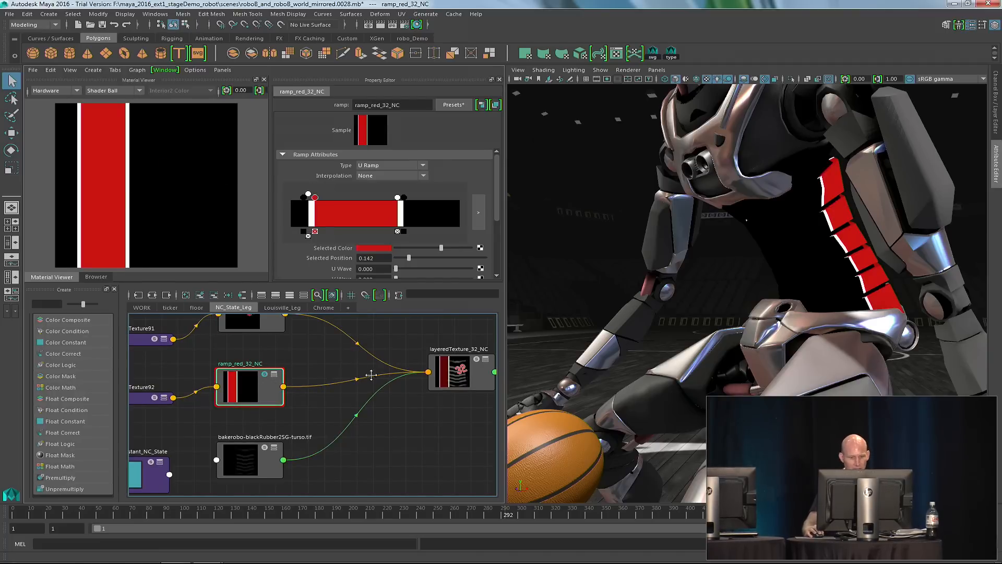
alt+middle_drag(459, 368, 386, 379)
click(403, 373)
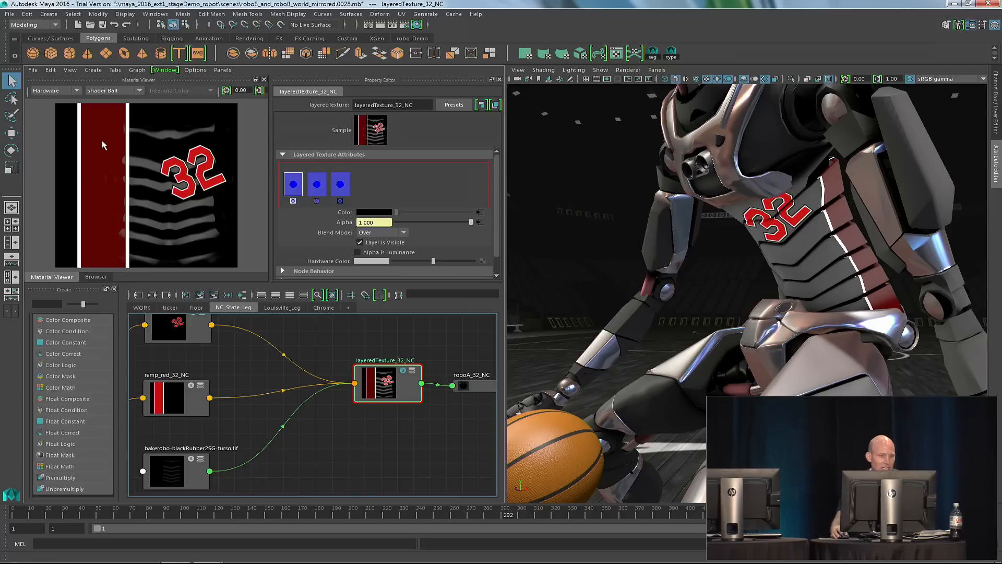
Solo the ramp_red_32_NC node again and expand it to show its connected attributes.
click(175, 390)
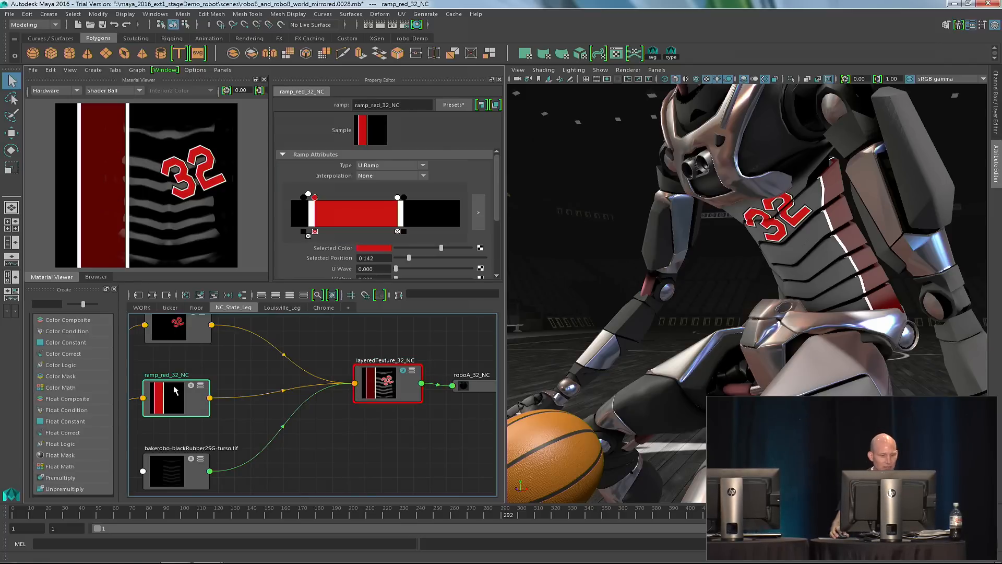
click(189, 389)
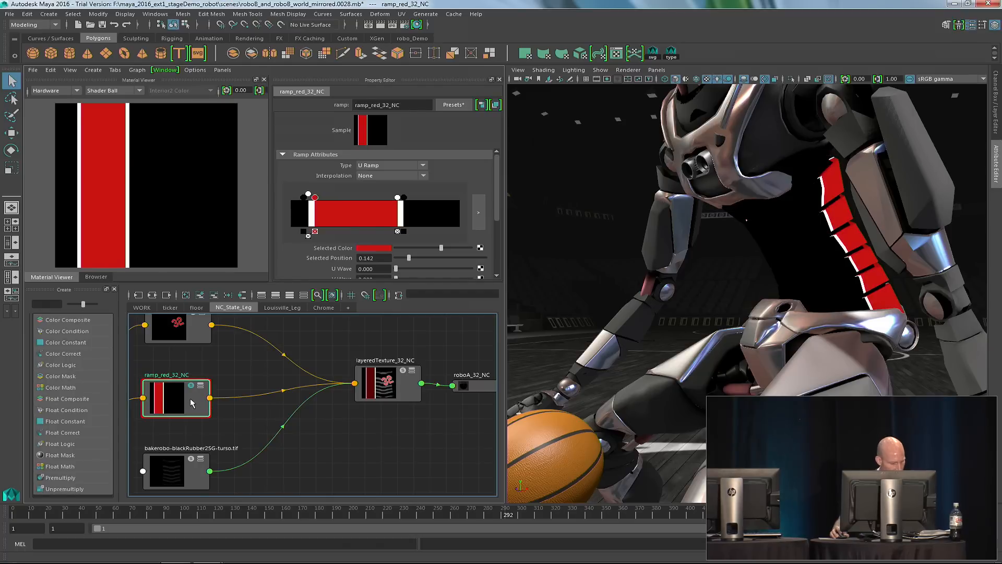
key(2)
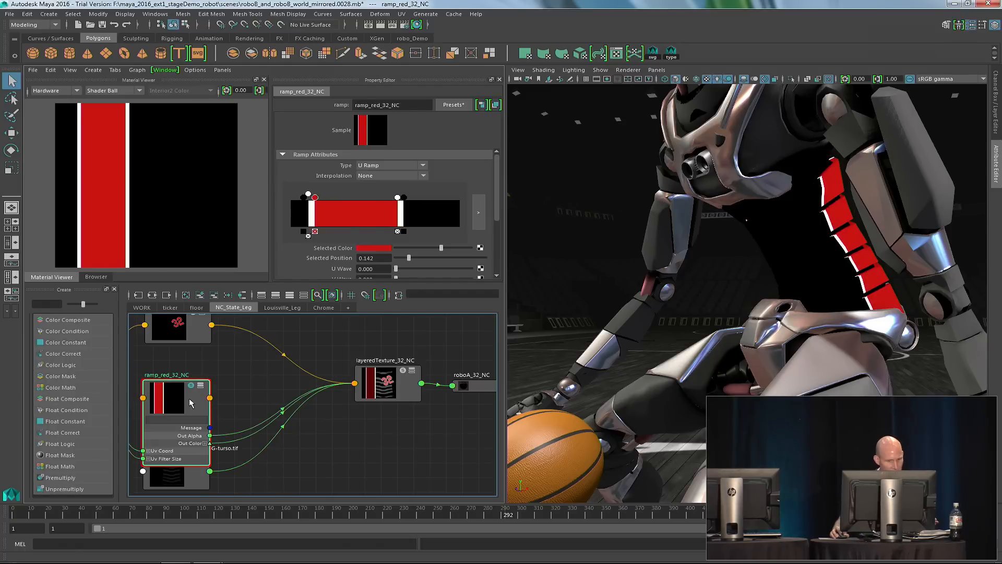
Solo the Out Alpha output of ramp_red_32_NC and move the node clear of the black rubber texture.
click(210, 435)
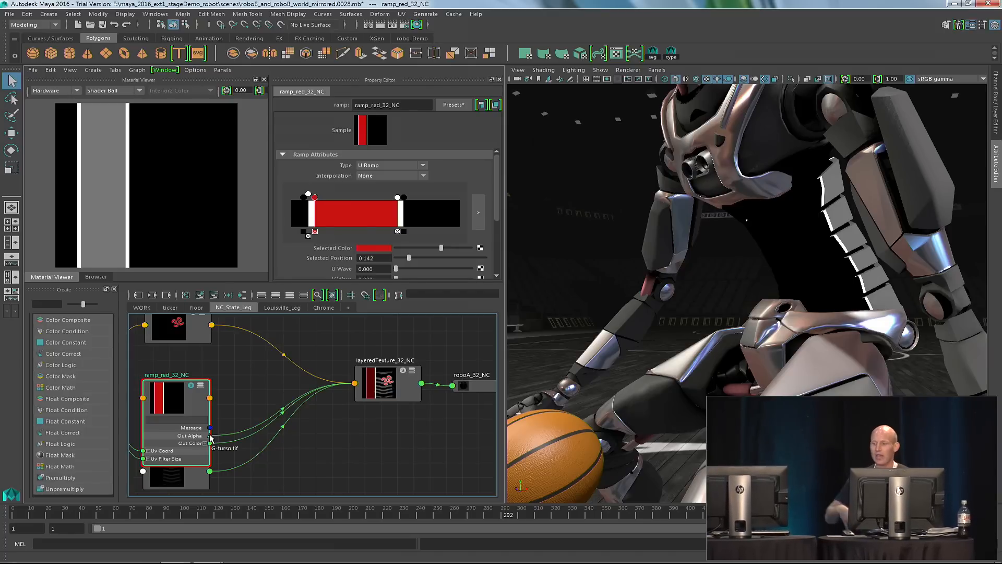
drag(182, 404, 189, 376)
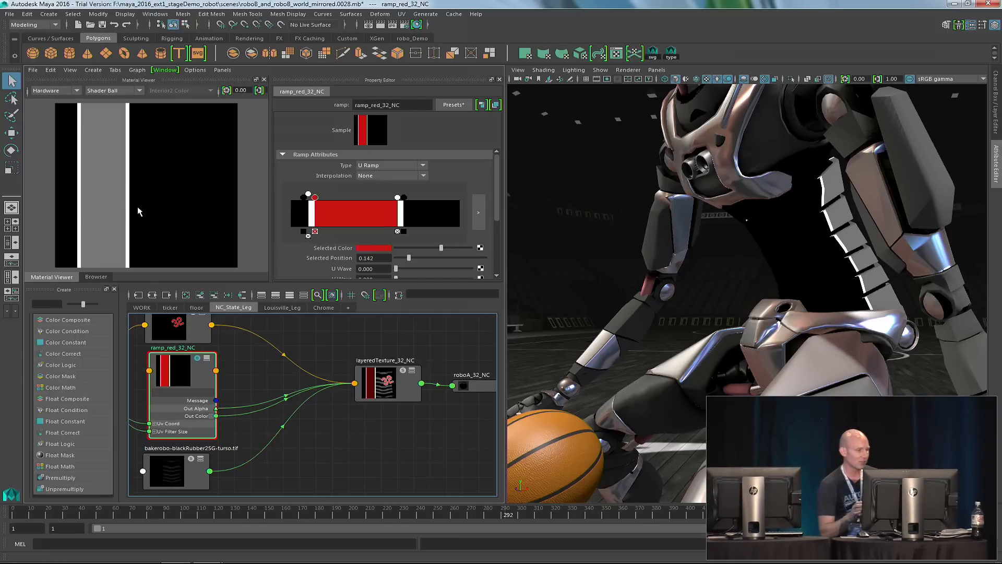
Add a Color Logic node with Color B set to black and ramp_red_32_NC connected to Color A.
click(51, 363)
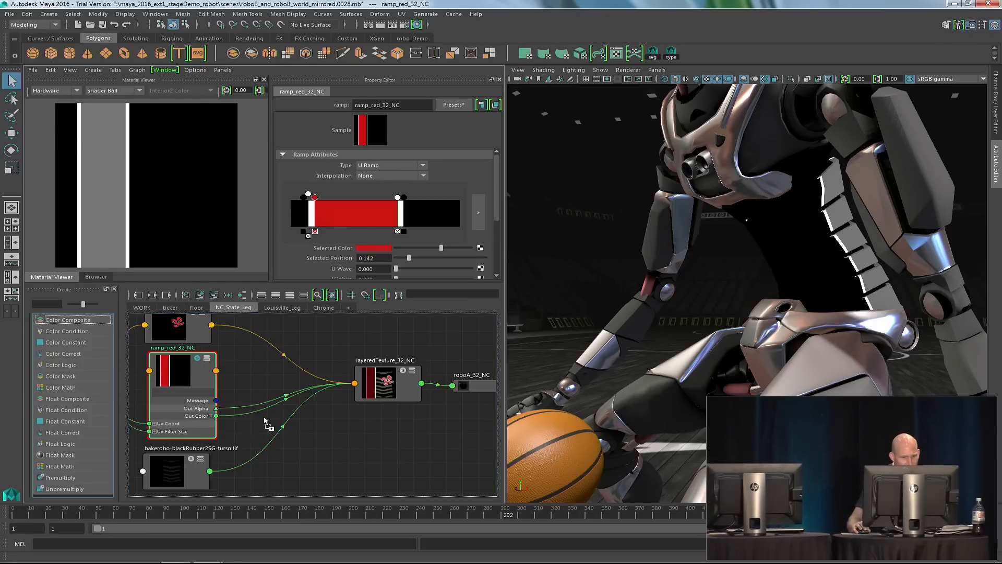
click(292, 345)
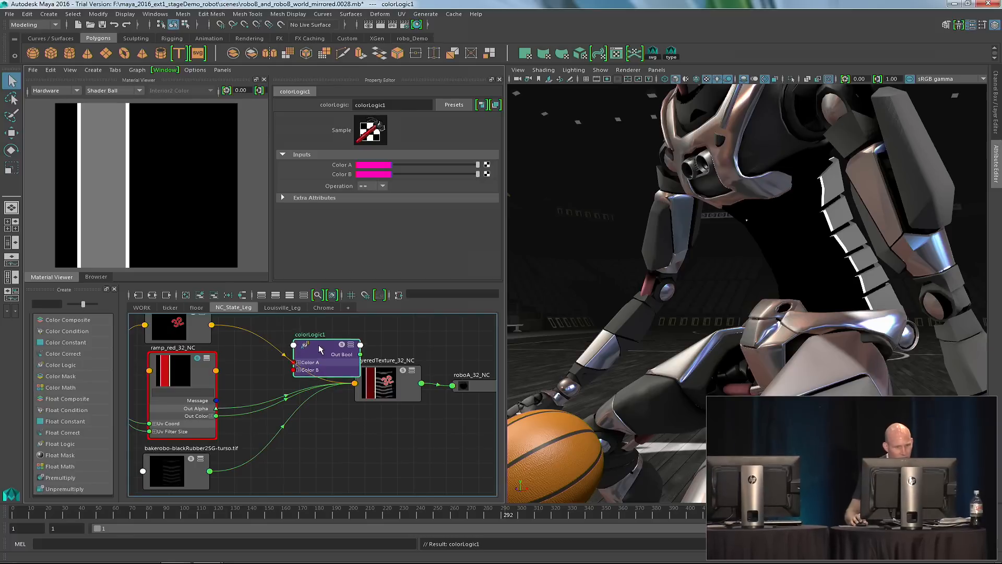
click(364, 186)
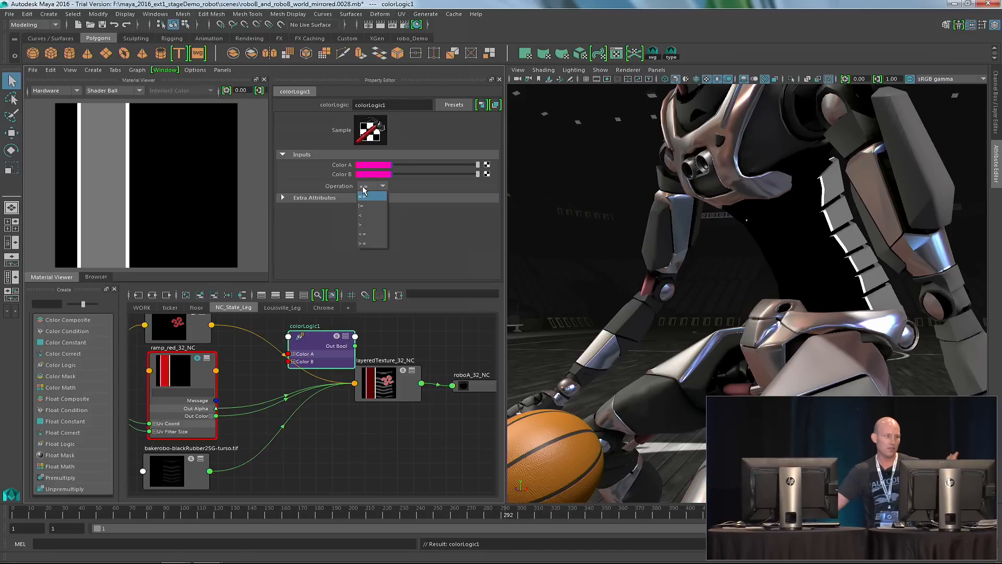
click(400, 213)
drag(471, 175, 337, 178)
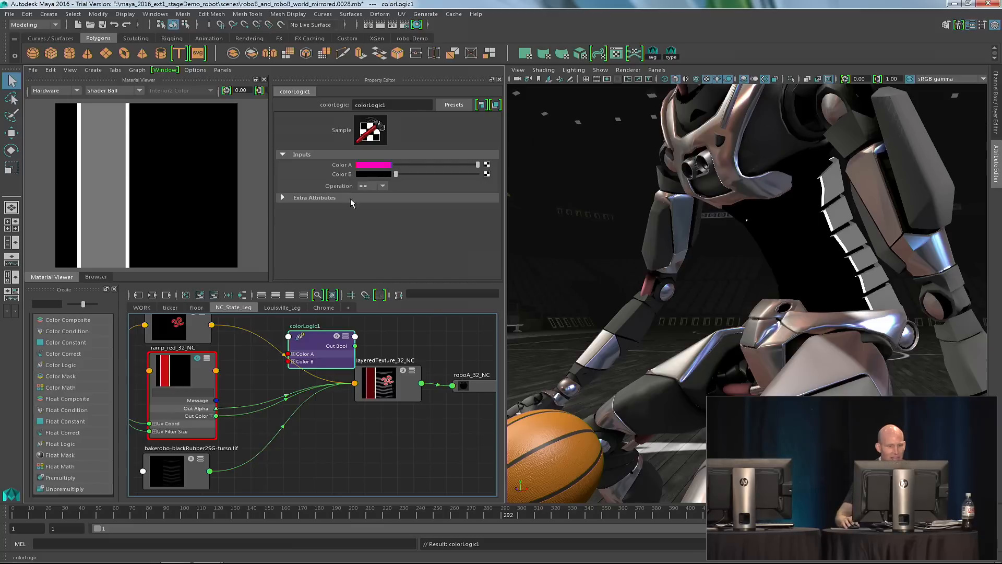
middle_drag(171, 367, 337, 167)
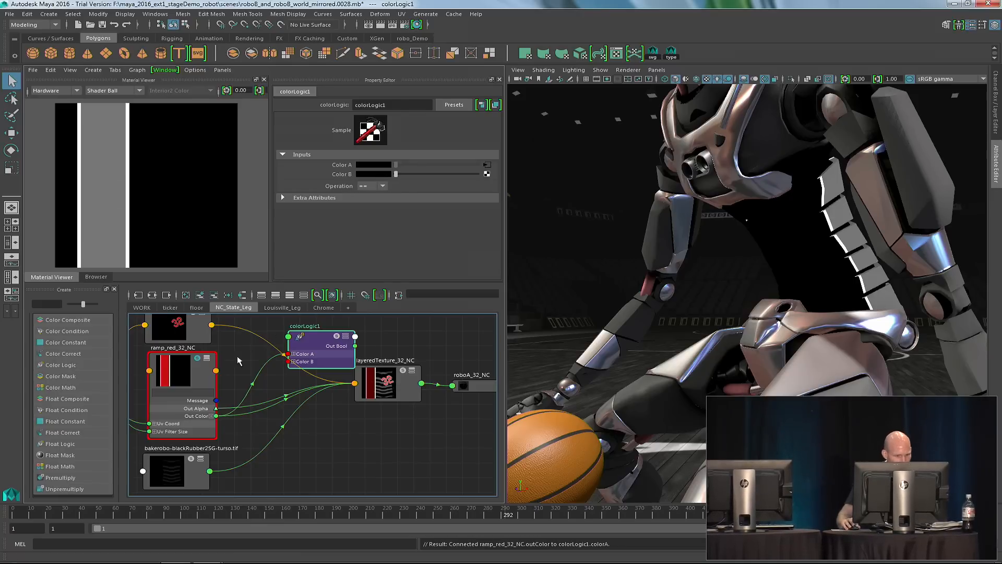
drag(303, 352, 295, 341)
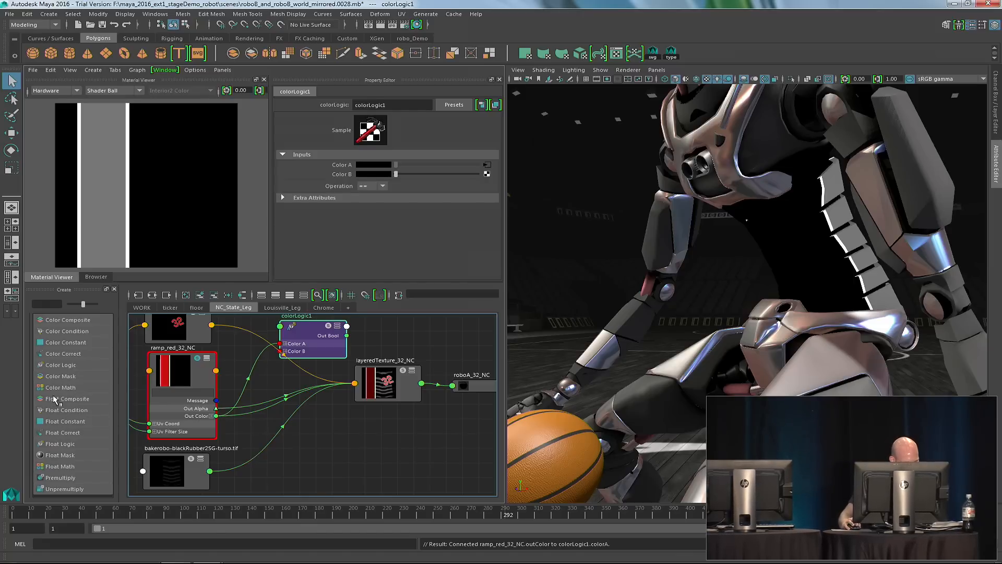
Add a Color Condition node and arrange it beside the Color Logic node above layeredTexture_32_NC.
click(60, 332)
drag(355, 440, 396, 297)
alt+middle_drag(353, 343, 327, 419)
drag(270, 409, 272, 387)
drag(385, 385, 385, 360)
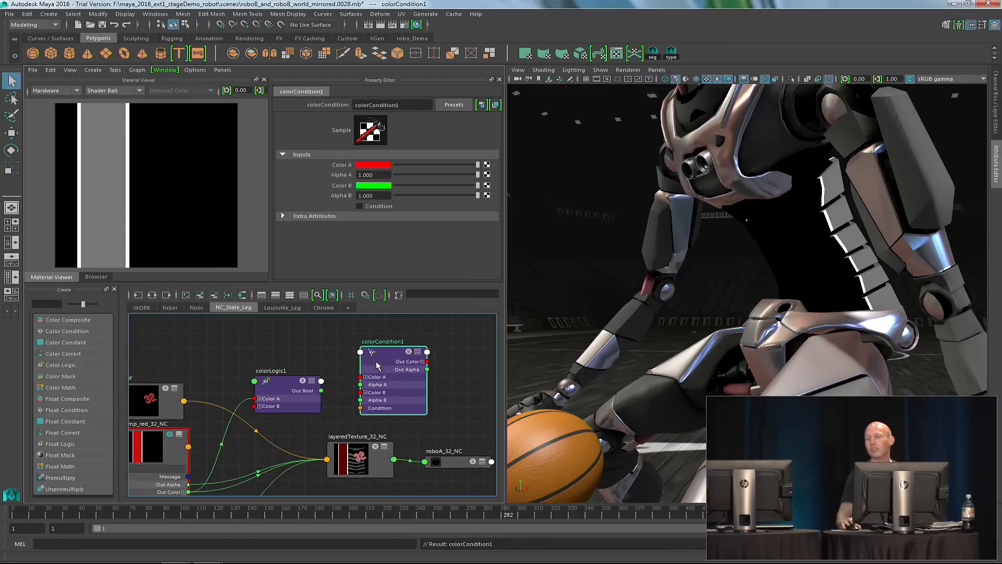
Set the Color Condition node's Color A to black, Alpha A to 0 and Color B to white.
drag(478, 164, 292, 169)
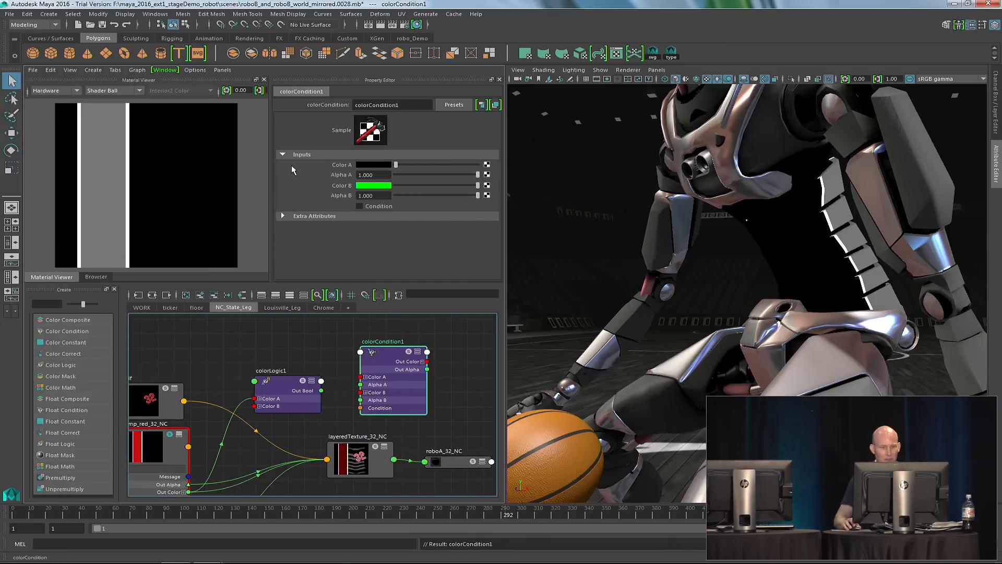
drag(478, 174, 257, 171)
drag(477, 185, 310, 192)
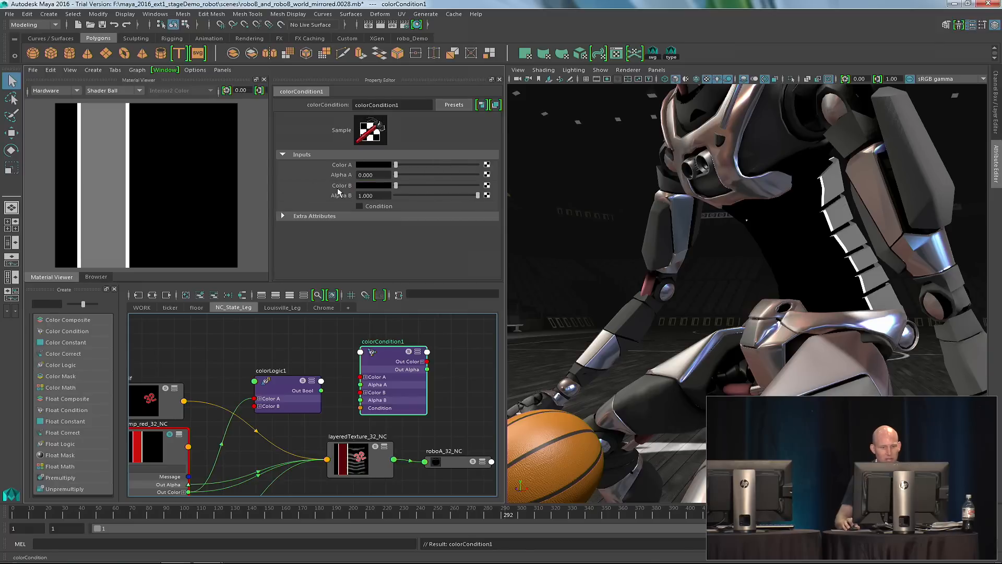
drag(401, 185, 486, 185)
Connect the Color Logic node's Out Bool to the Color Condition node's Condition and solo the Color Condition node.
drag(321, 391, 359, 411)
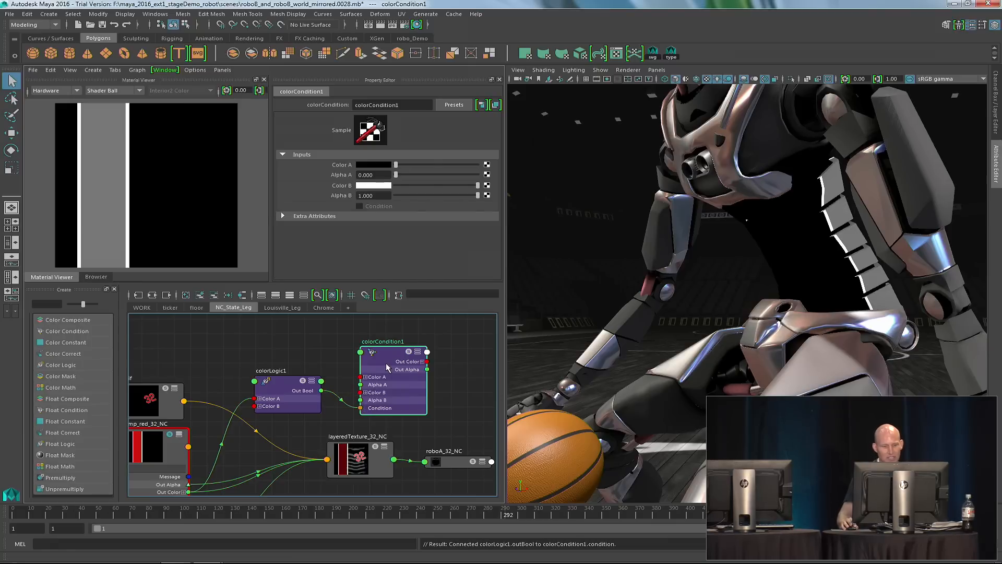
drag(387, 368, 374, 363)
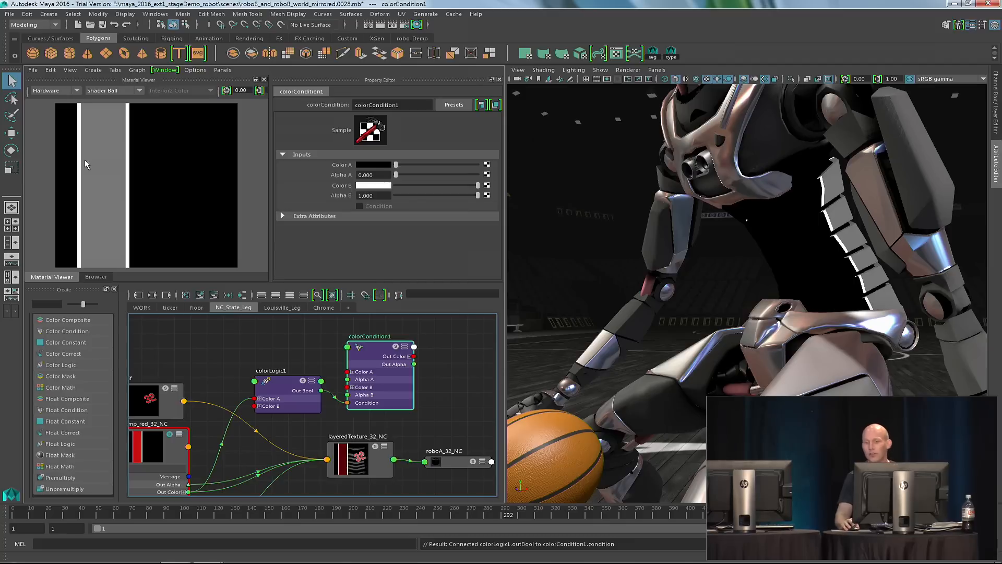
click(396, 347)
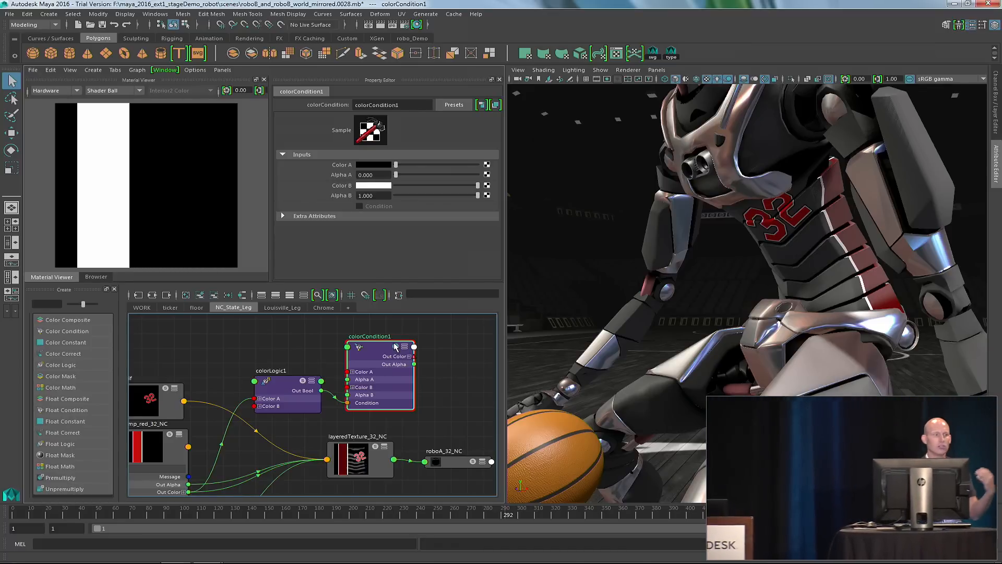
Connect the Color Condition node's Out Alpha to the Alpha of the red ramp layer in layeredTexture_32_NC.
click(330, 442)
click(315, 192)
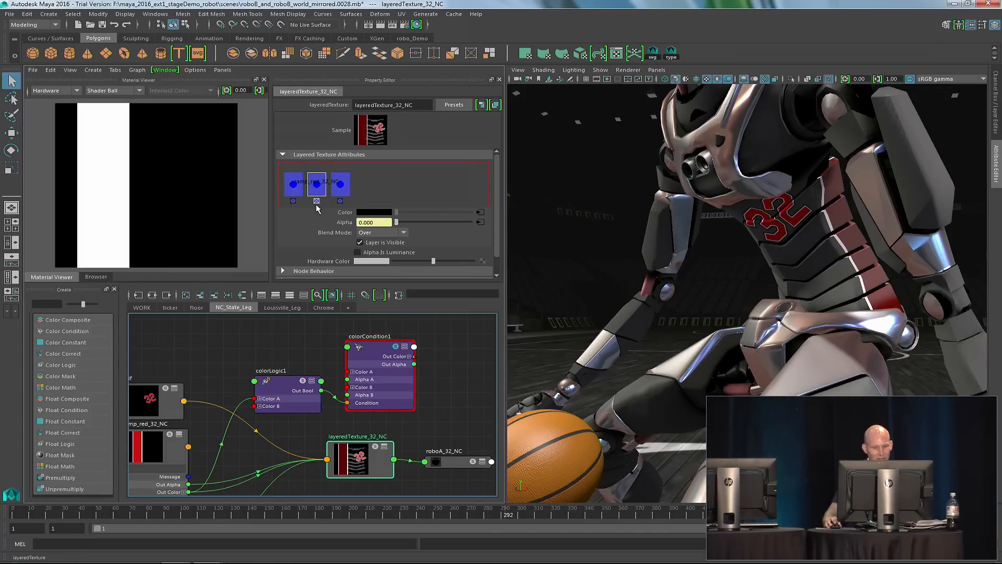
middle_drag(374, 353, 331, 222)
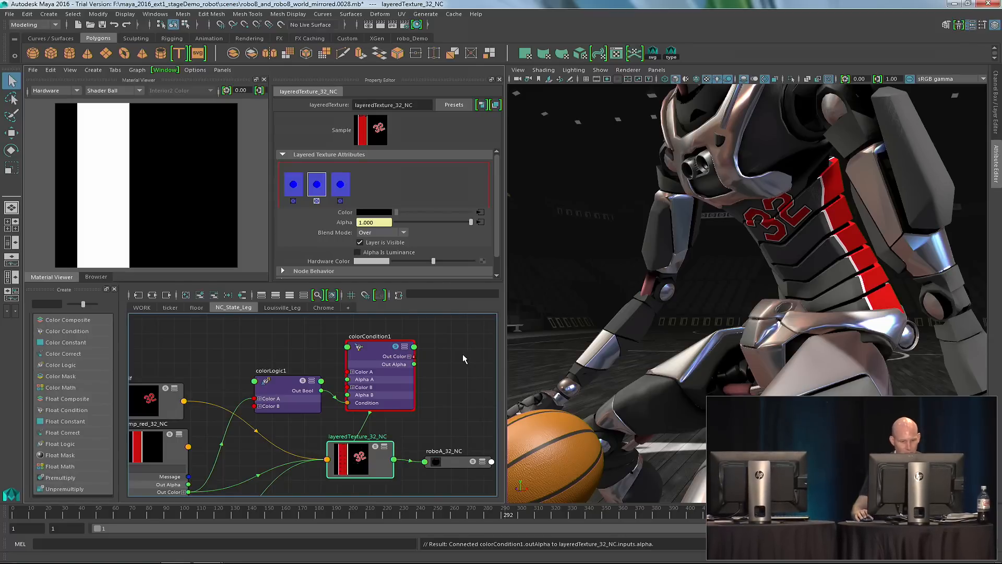
scroll(425, 366, down, 3)
mouse_move(329, 412)
alt+middle_down()
mouse_move(350, 387)
mouse_move(337, 395)
alt+middle_up()
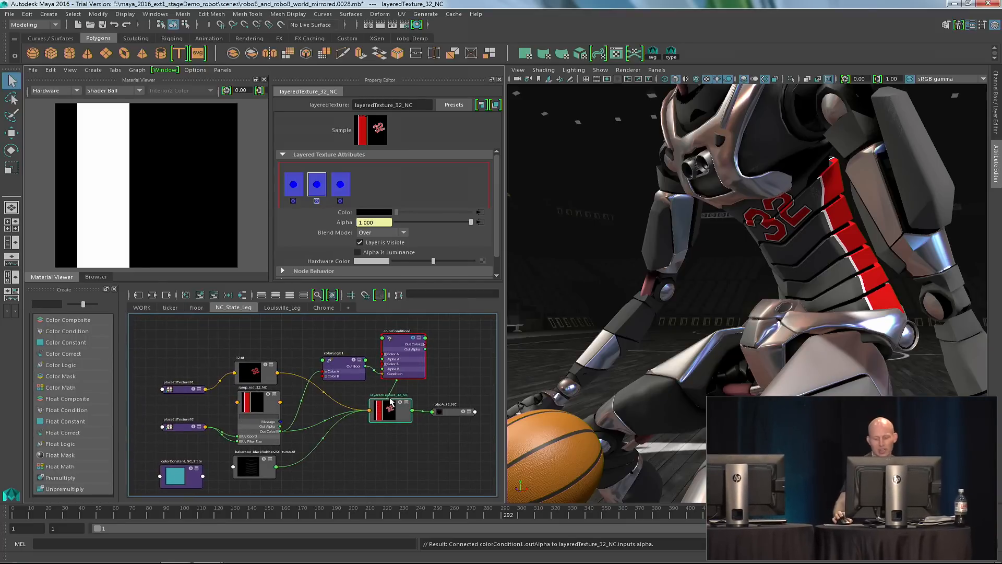
Frame the Louisville robot's leg in the scene and open the Louisville_Leg graph.
alt+drag(737, 324, 673, 325)
alt+middle_drag(673, 325, 543, 340)
alt+right_drag(747, 376, 841, 395)
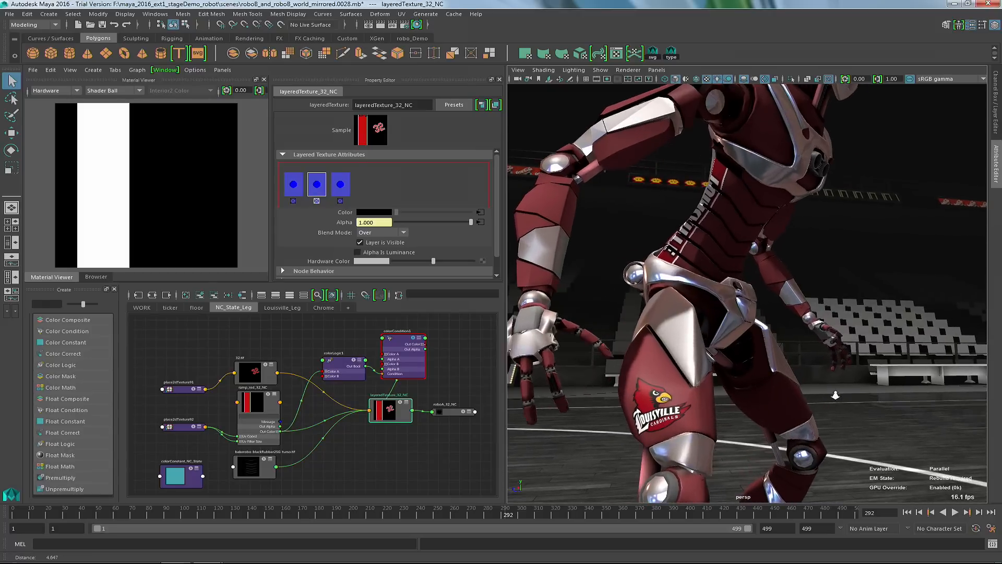
alt+middle_drag(755, 308, 782, 283)
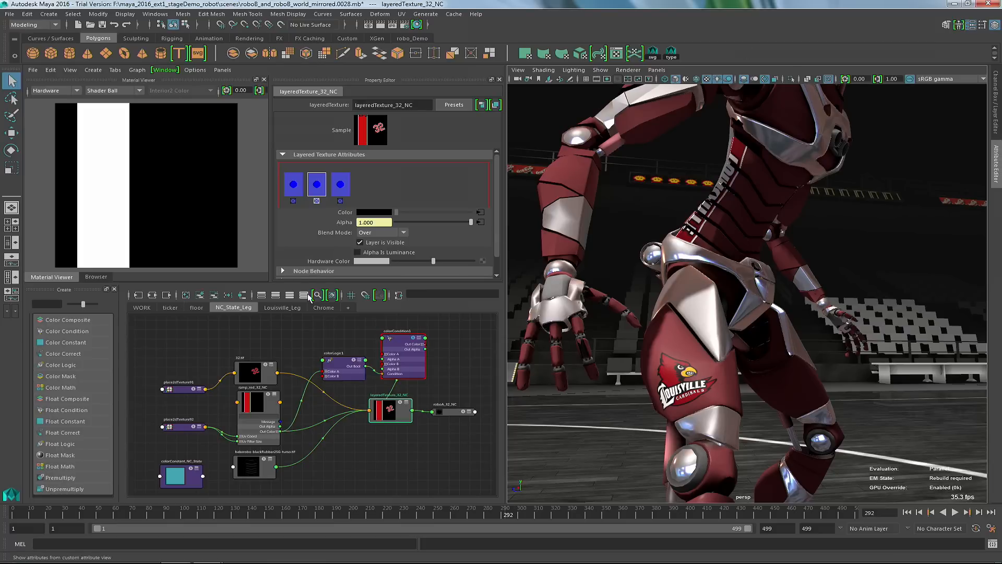
click(286, 307)
key(a)
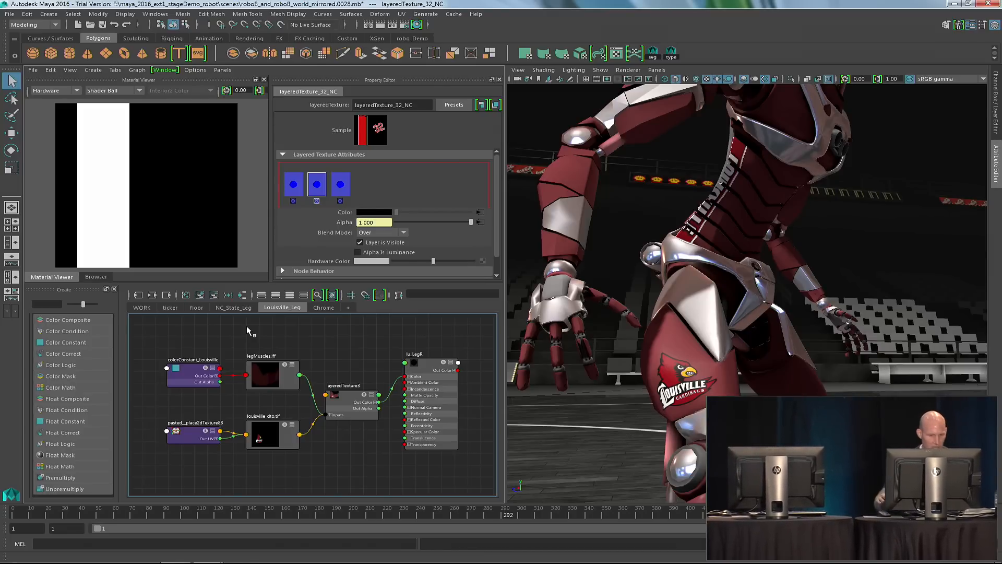
scroll(251, 389, up, 2)
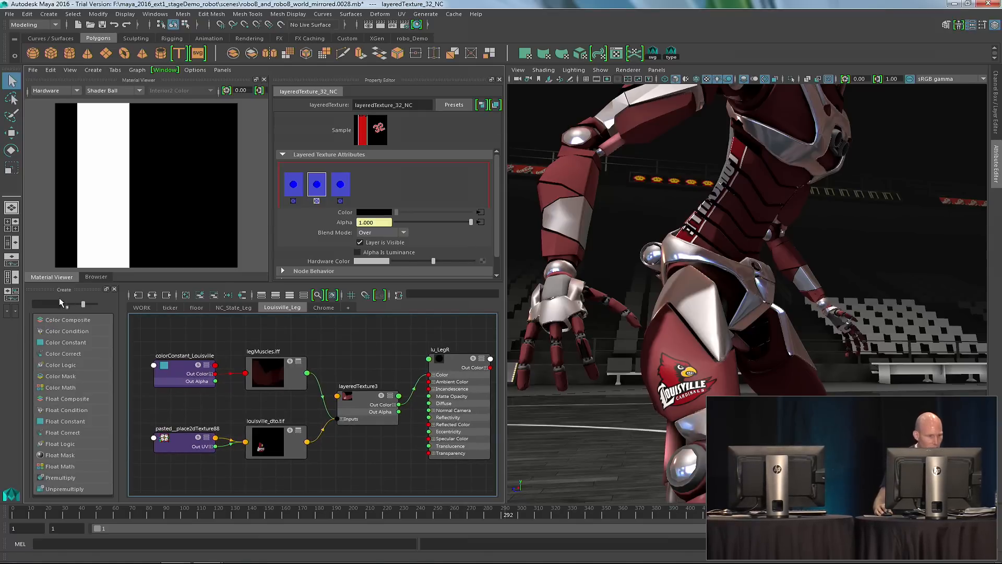
Add a Simplex Noise texture from the favorite 2D textures and arrange it with its placement node below the Louisville textures.
drag(31, 339, 71, 339)
click(51, 341)
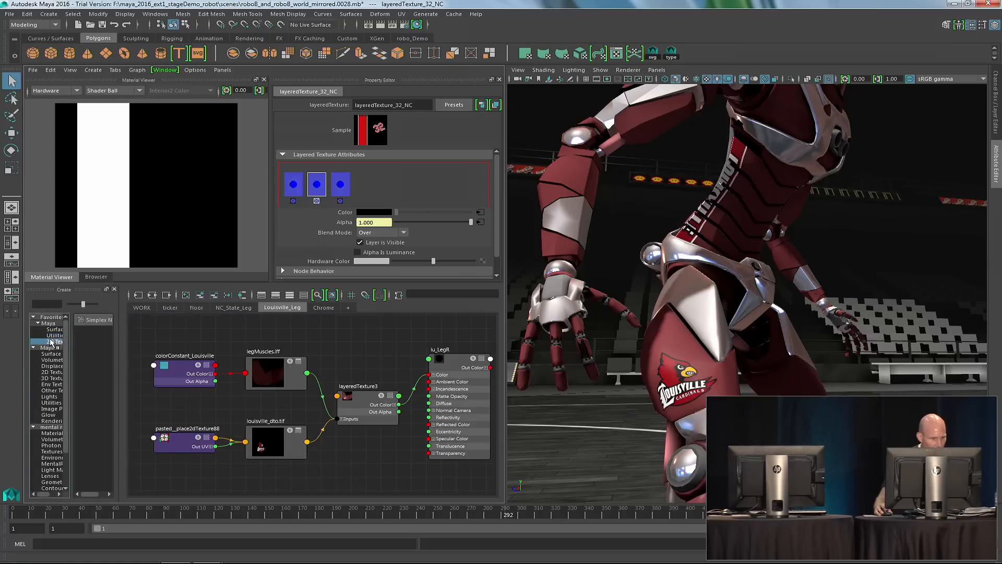
middle_drag(89, 323, 358, 339)
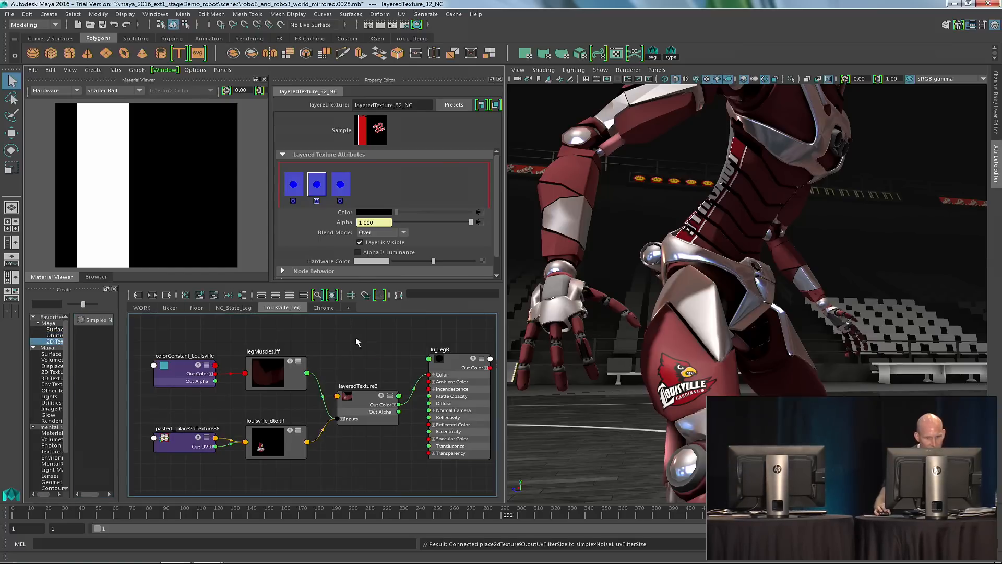
drag(405, 350, 269, 473)
alt+middle_drag(473, 362, 325, 336)
drag(325, 320, 227, 431)
alt+middle_drag(245, 410, 392, 383)
drag(279, 413, 204, 455)
drag(379, 412, 351, 421)
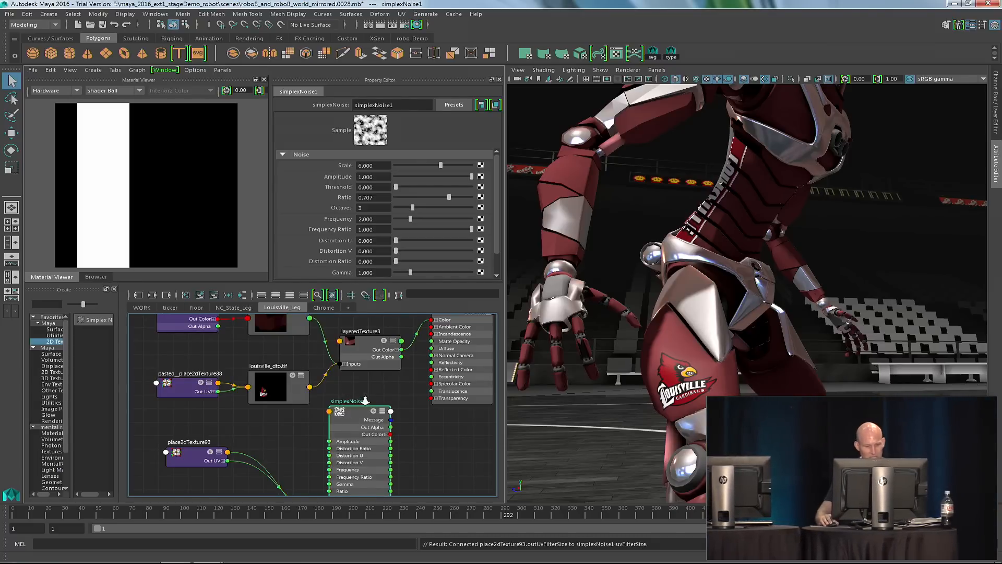
Widen the node creation lists and add a Fractal texture from Maya's 2D Textures category.
scroll(337, 424, down, 2)
alt+middle_drag(334, 425, 299, 402)
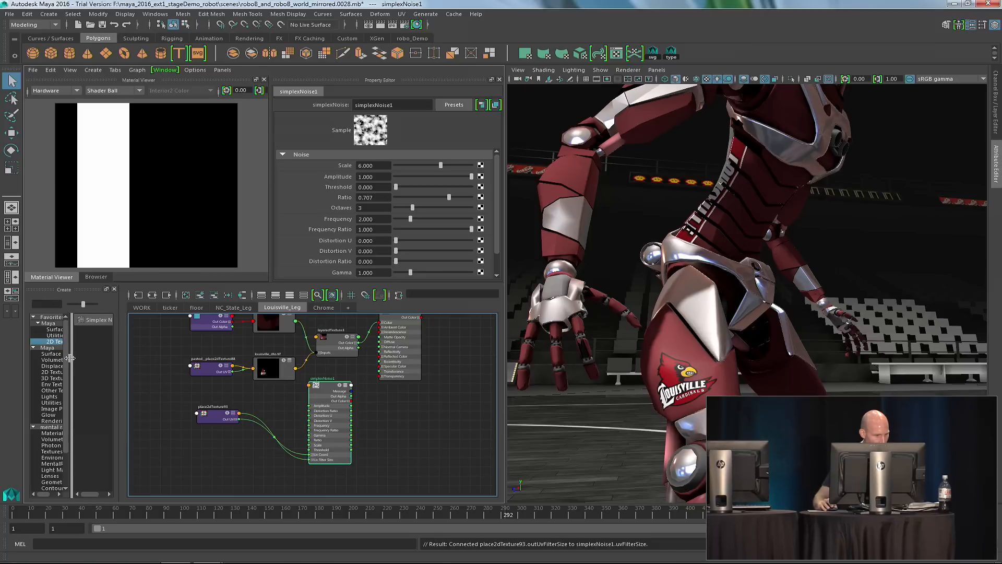
drag(70, 359, 103, 365)
click(52, 372)
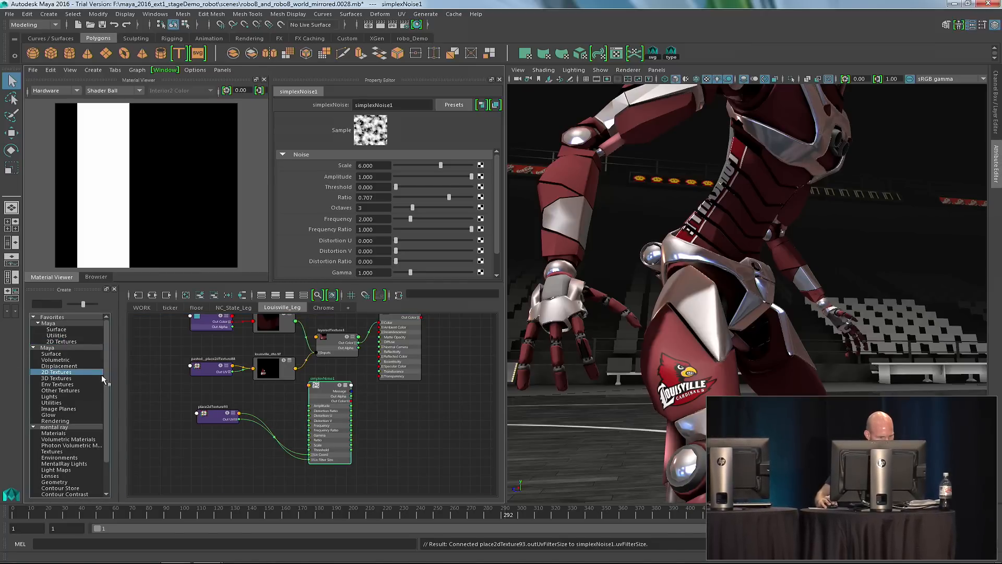
mouse_move(118, 383)
mouse_down()
mouse_move(182, 384)
mouse_move(118, 385)
mouse_up()
middle_drag(139, 377, 244, 398)
alt+middle_drag(292, 424, 316, 448)
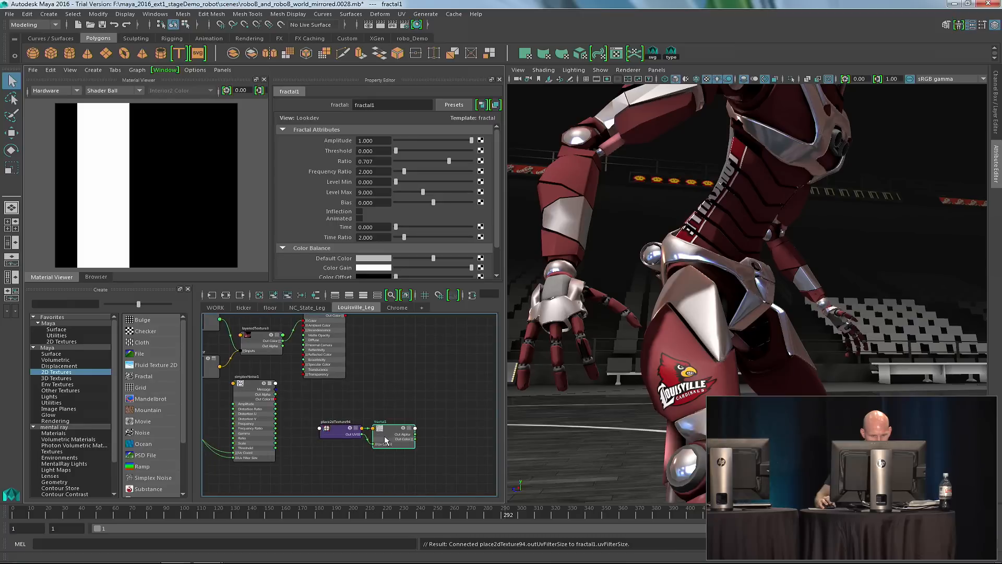
Connect the Fractal texture's Out Color to the Color of lu_LegR and space out the nodes.
alt+middle_drag(315, 319, 324, 359)
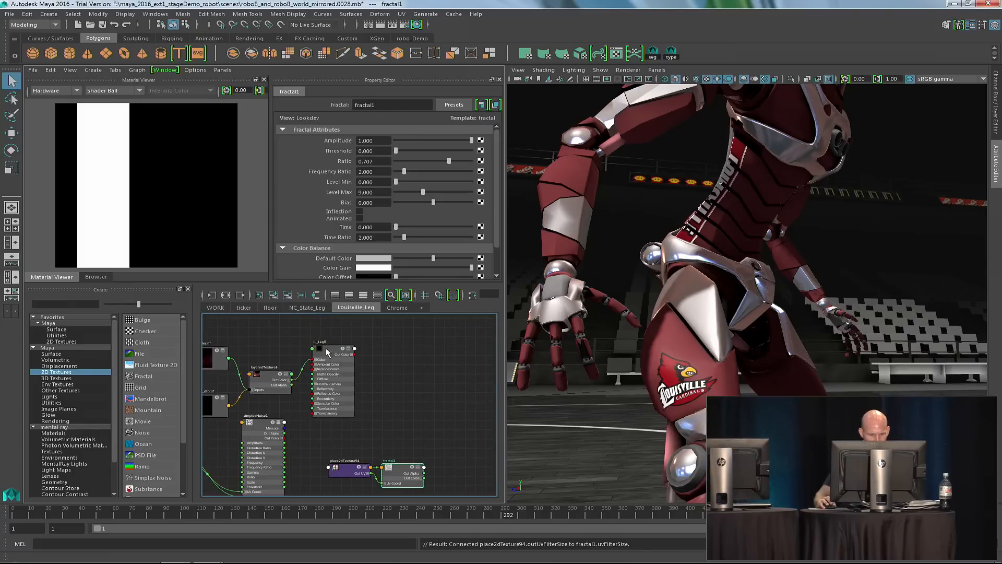
drag(325, 350, 389, 353)
click(360, 405)
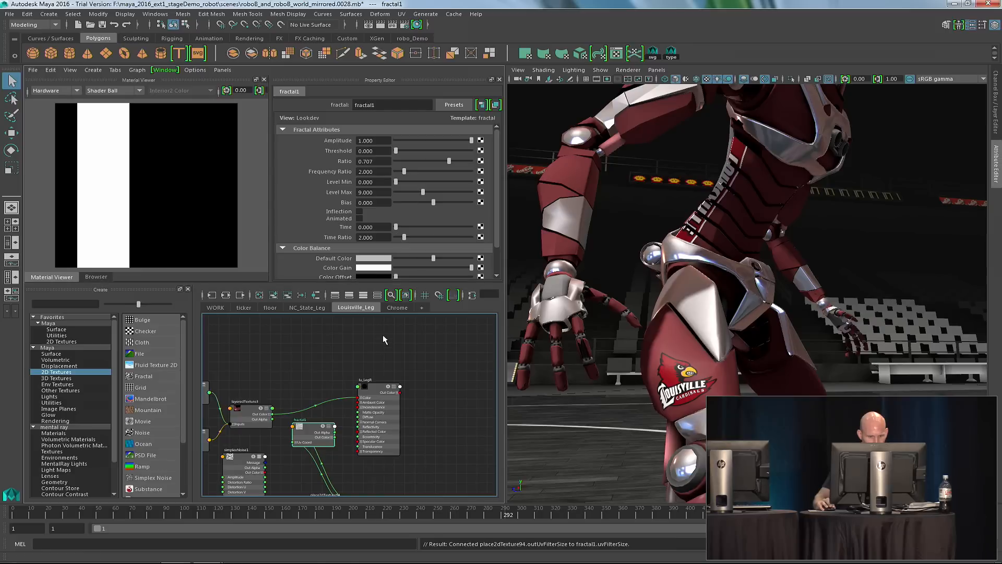
drag(334, 437, 397, 381)
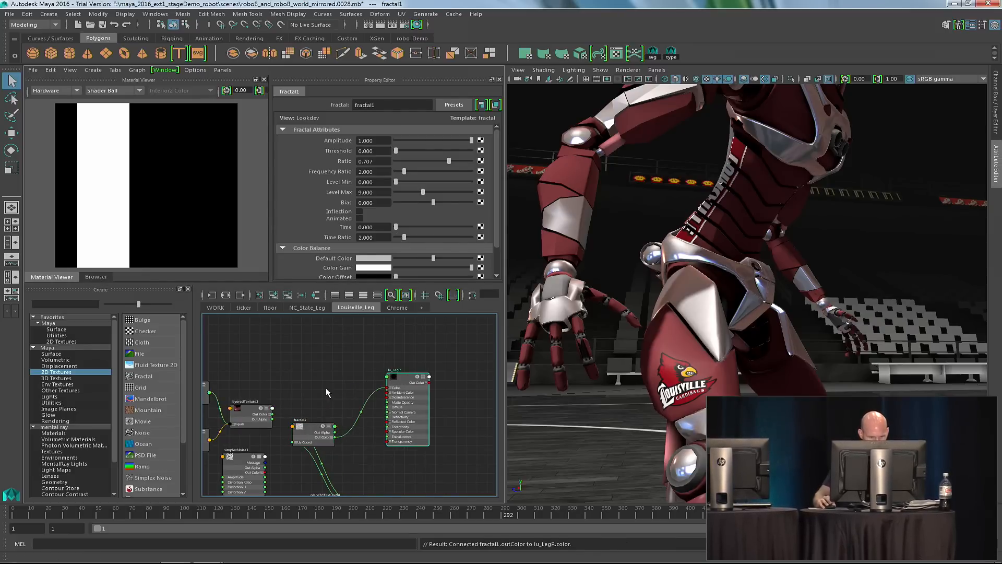
drag(308, 435, 329, 394)
alt+middle_drag(386, 413, 402, 332)
Set the Fractal placement node's Repeat UV to 30 by 30 and inspect the pattern on the robot's leg.
drag(348, 426, 338, 414)
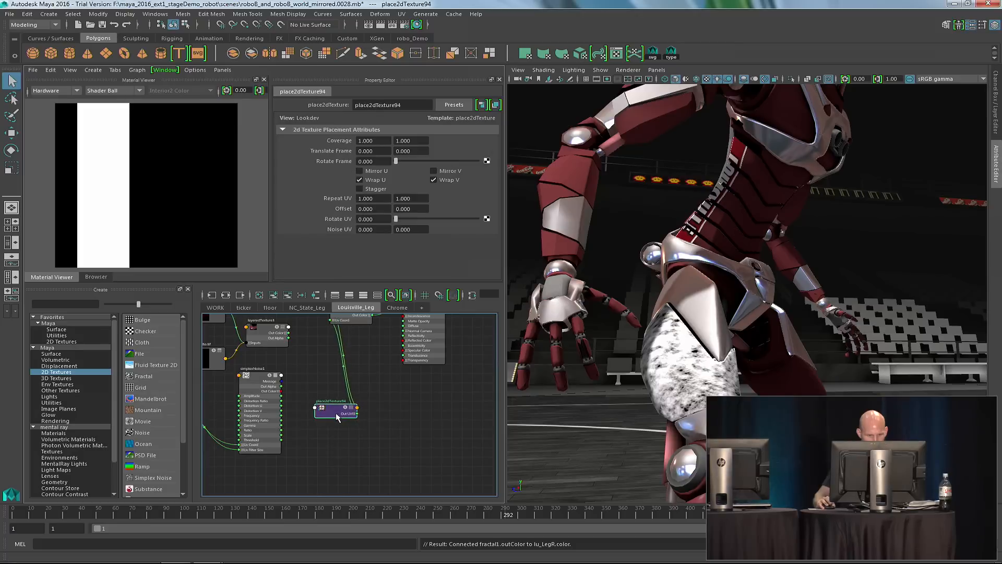
double_click(382, 201)
text(30)
key(Tab)
text(30)
key(Tab)
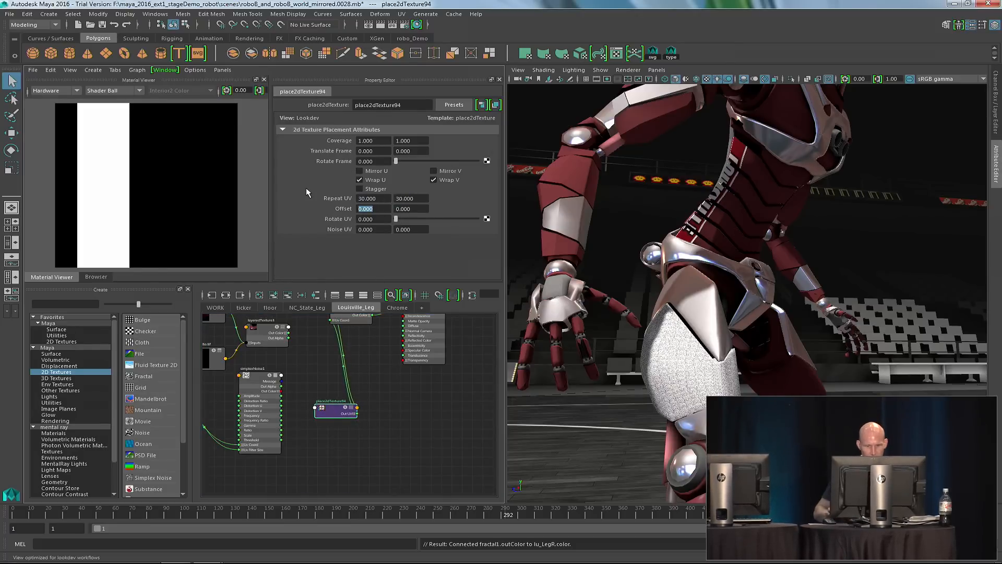
alt+drag(622, 350, 643, 342)
alt+middle_drag(643, 343, 804, 338)
alt+drag(670, 320, 716, 341)
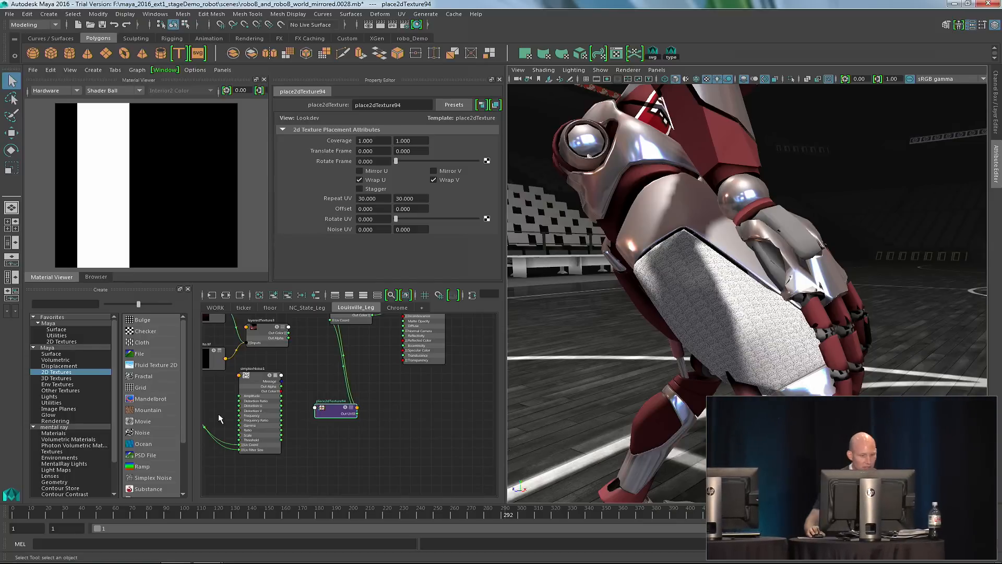
Delete the Fractal texture and its 2D placement node from the Louisville_Leg graph.
alt+middle_drag(322, 424, 331, 456)
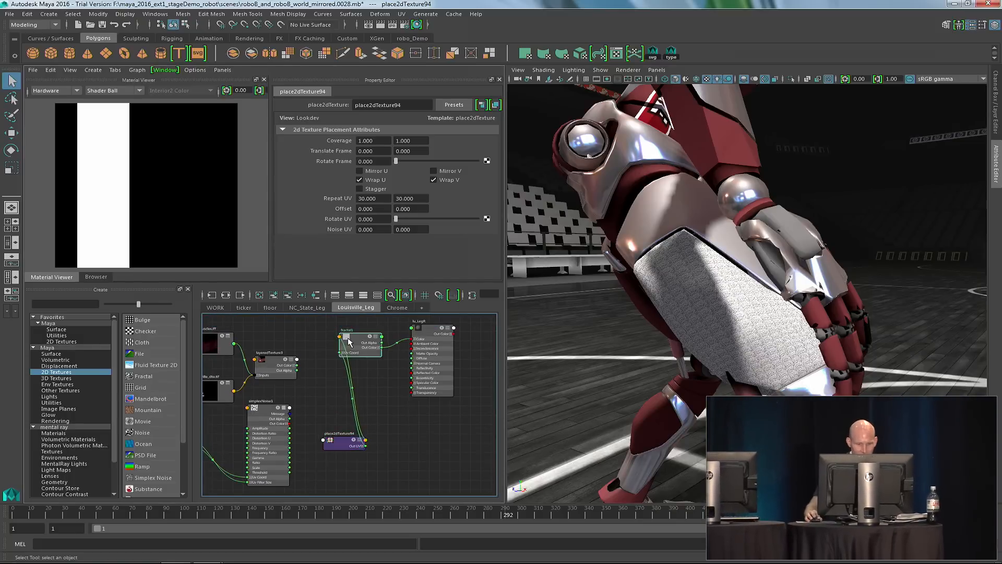
click(377, 342)
key(Delete)
key(Delete)
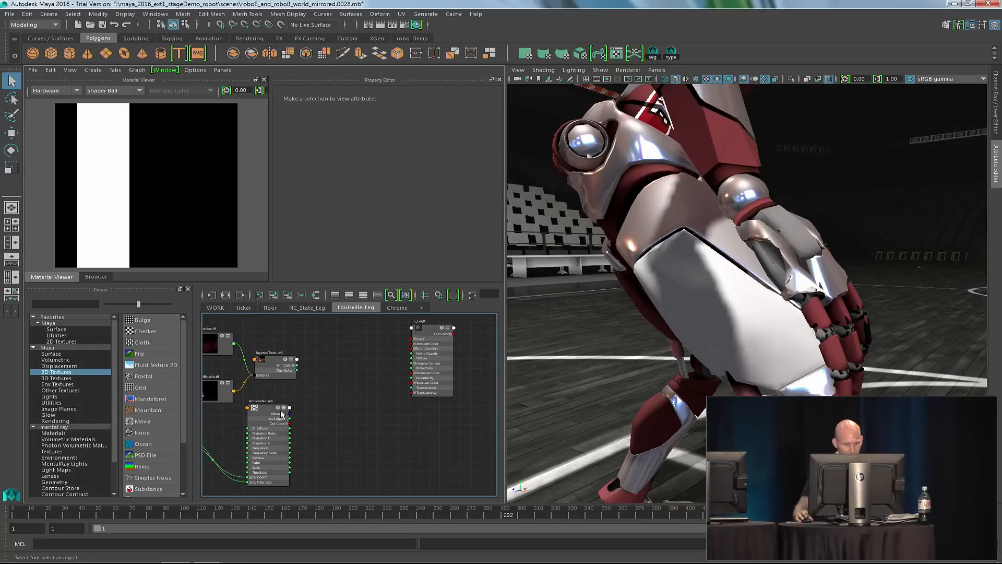
Connect the Simplex Noise texture's Out Color to the Color of the lu_LegR material.
drag(248, 426, 343, 372)
alt+middle_drag(343, 372, 296, 421)
alt+right_drag(296, 421, 380, 418)
alt+middle_drag(380, 418, 228, 409)
alt+middle_drag(287, 408, 326, 419)
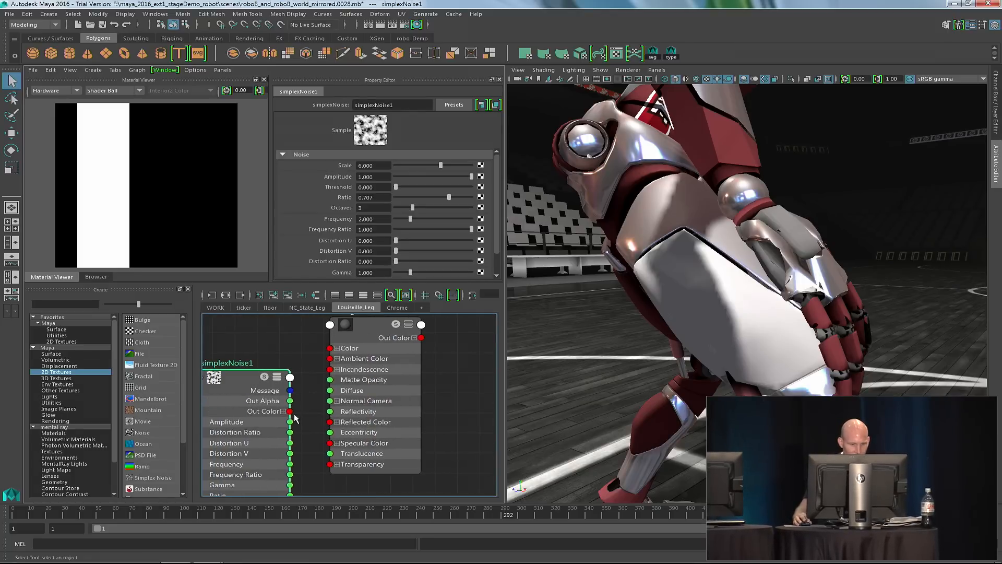
drag(290, 411, 329, 348)
scroll(369, 420, down, 2)
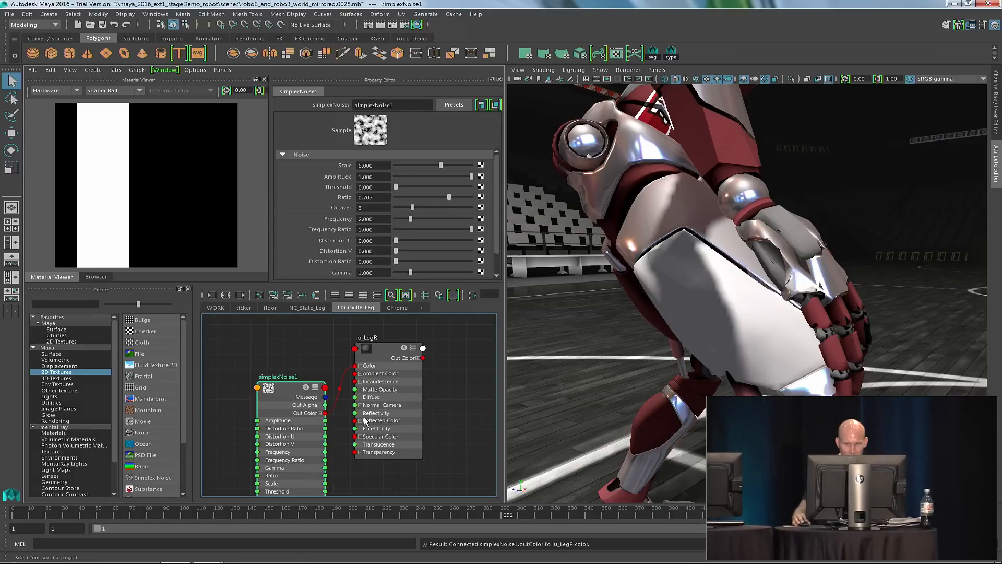
Set the Simplex Noise placement node's Repeat UV to 30 by 30 and inspect the pattern on the robot's leg.
alt+middle_drag(340, 416, 409, 398)
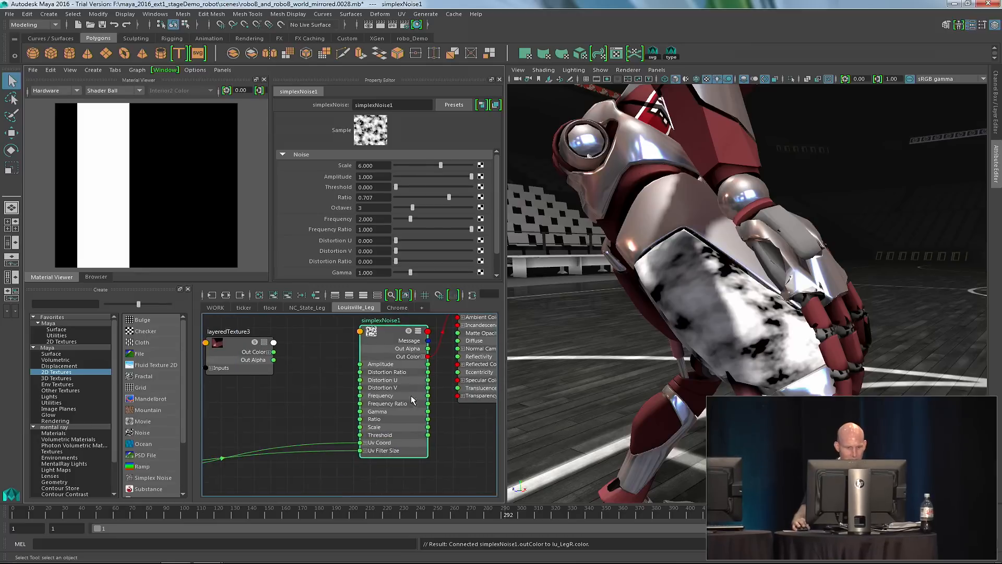
scroll(390, 409, down, 2)
alt+middle_drag(305, 429, 407, 413)
drag(232, 438, 406, 401)
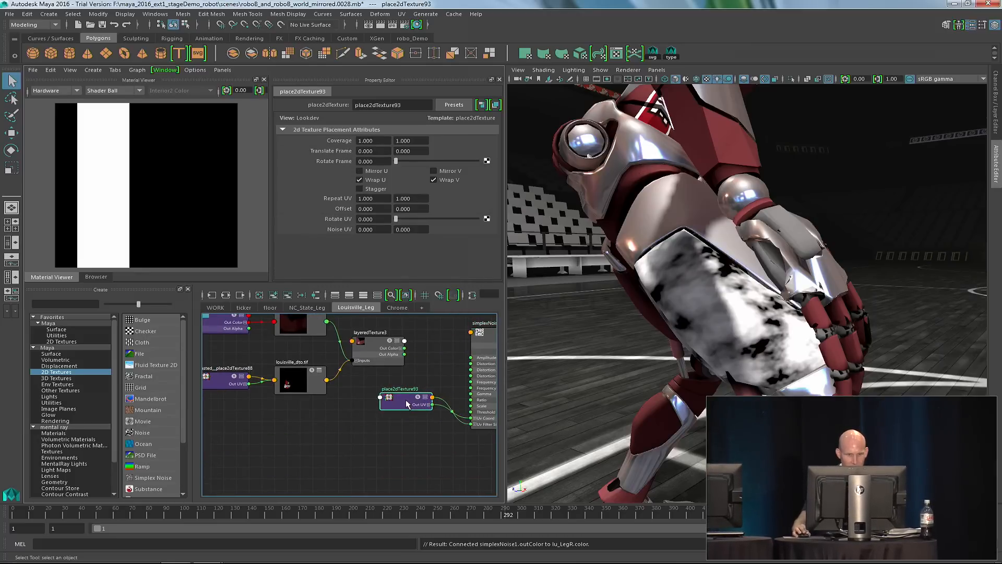
double_click(368, 198)
text(30)
key(Tab)
text(30)
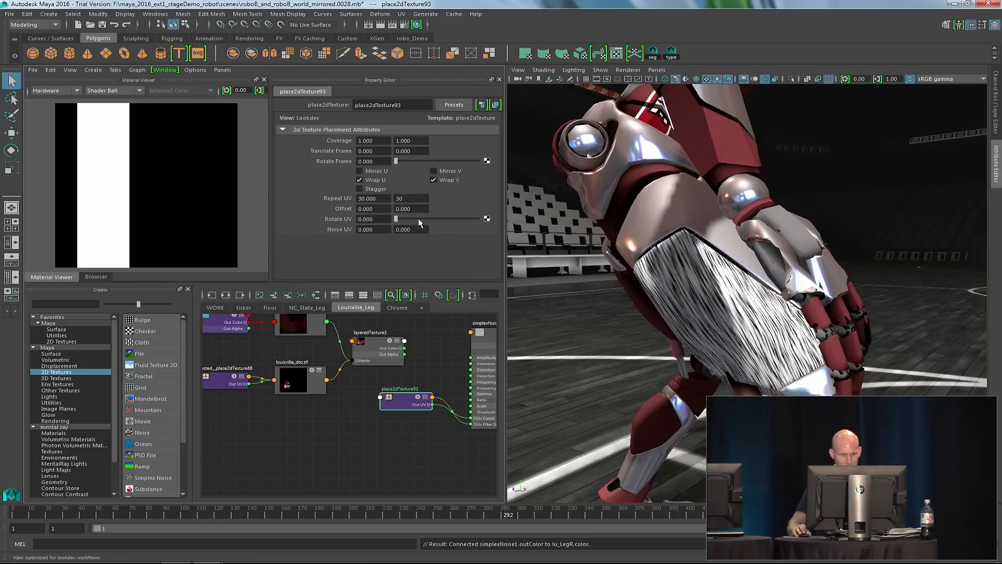
key(Return)
alt+drag(774, 364, 752, 347)
alt+drag(830, 364, 753, 305)
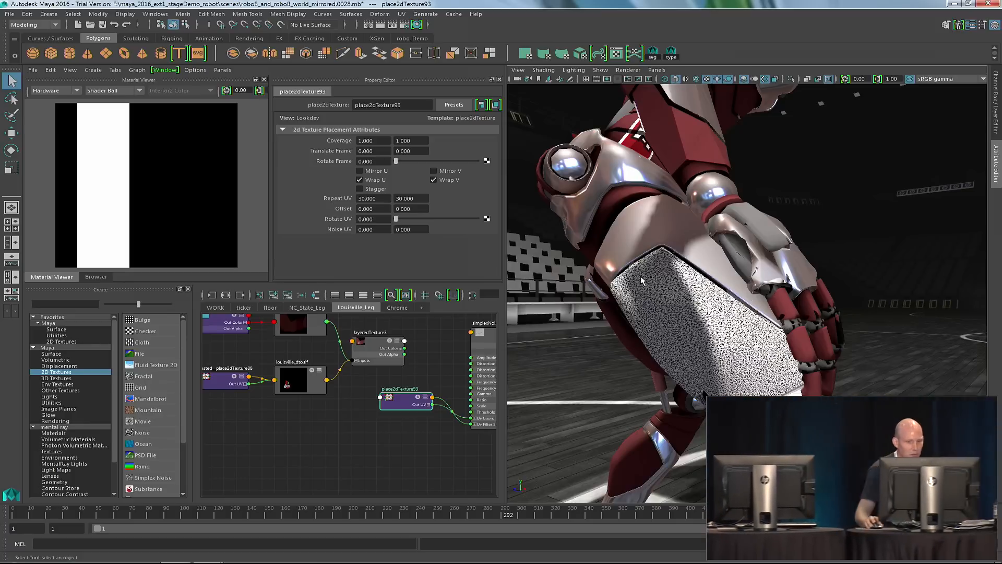
Set the Simplex Noise texture's Noise Type to Cellular and lower its Scale to about 1.8.
click(488, 342)
alt+middle_drag(424, 382, 334, 405)
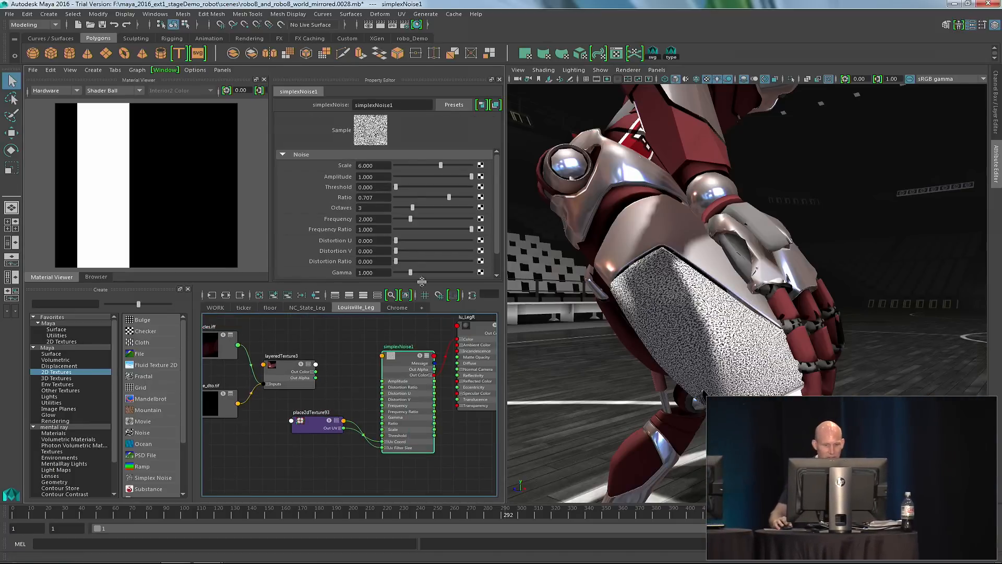
drag(494, 239, 490, 259)
click(365, 261)
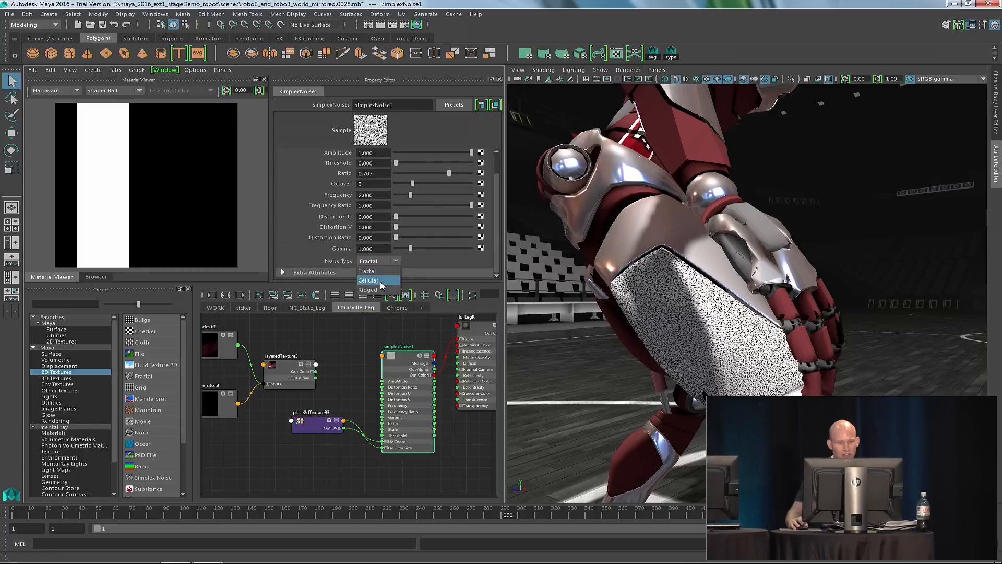
click(380, 281)
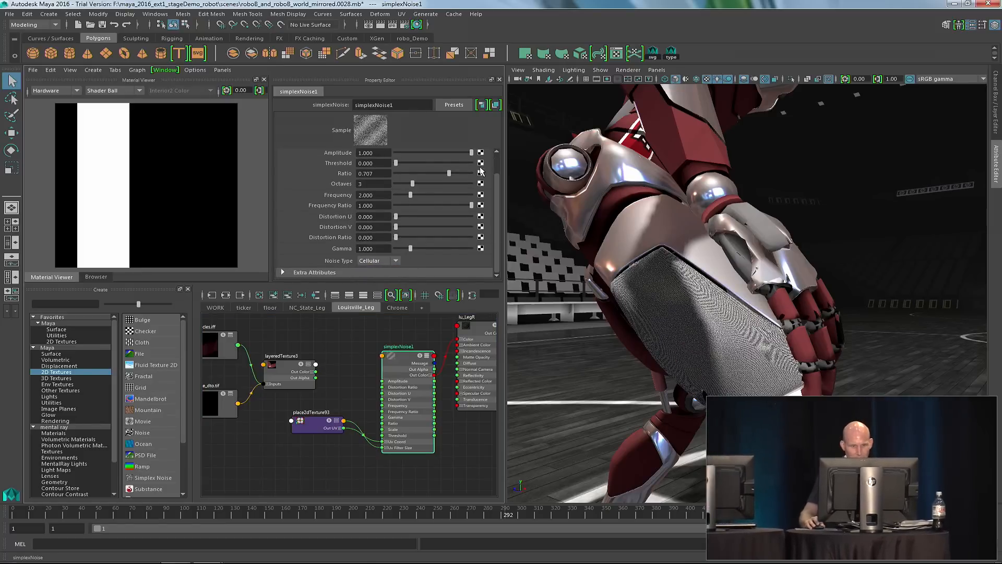
scroll(494, 203, up, 2)
drag(436, 165, 409, 167)
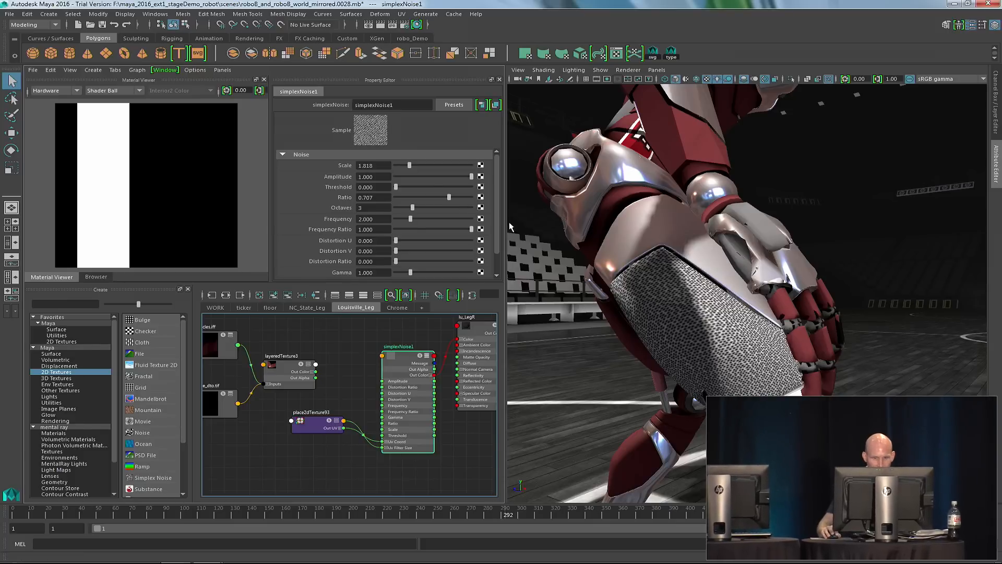
Try the Ridged noise type on the Simplex Noise texture and return it to Cellular.
scroll(496, 227, down, 1)
click(377, 260)
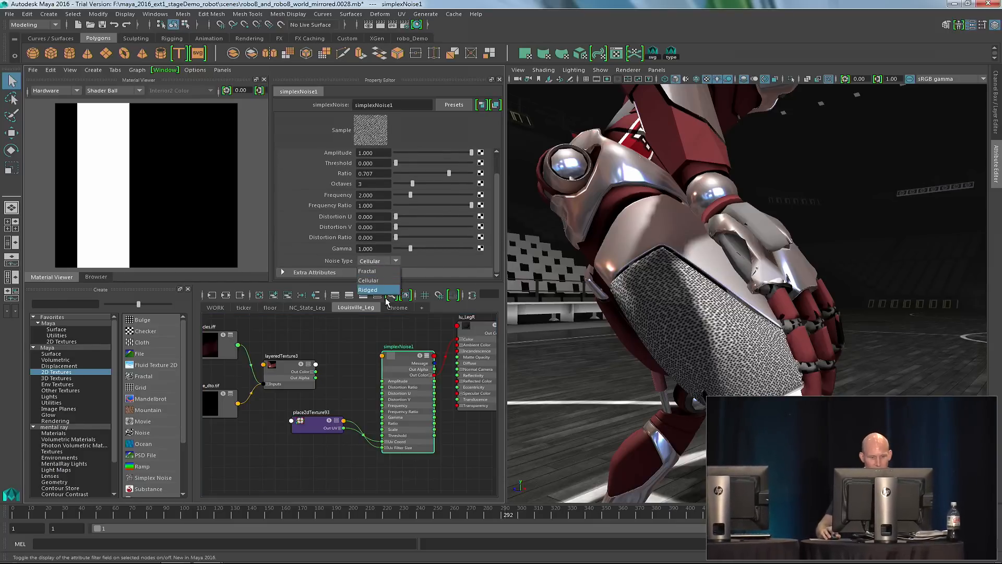
click(367, 288)
click(372, 261)
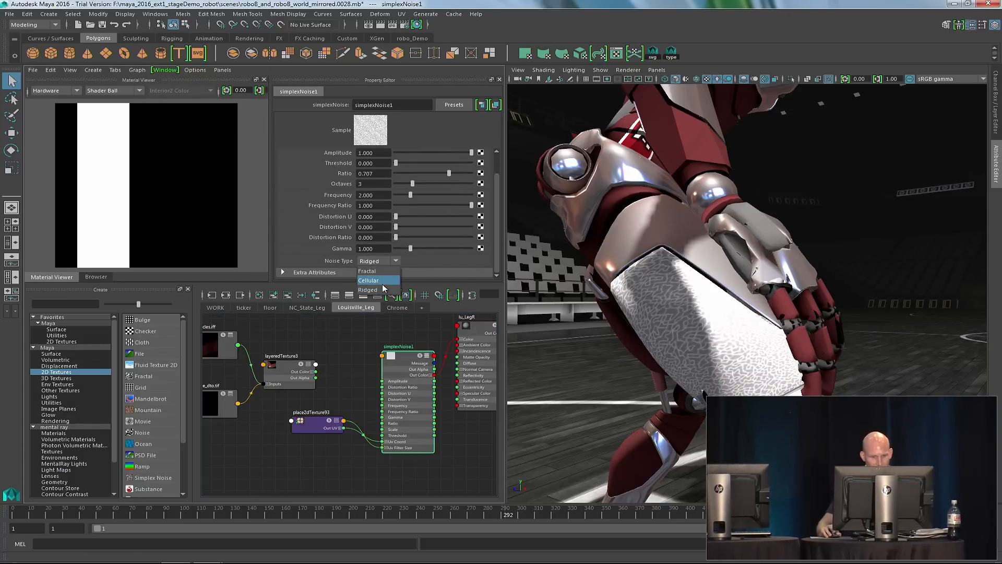
click(309, 324)
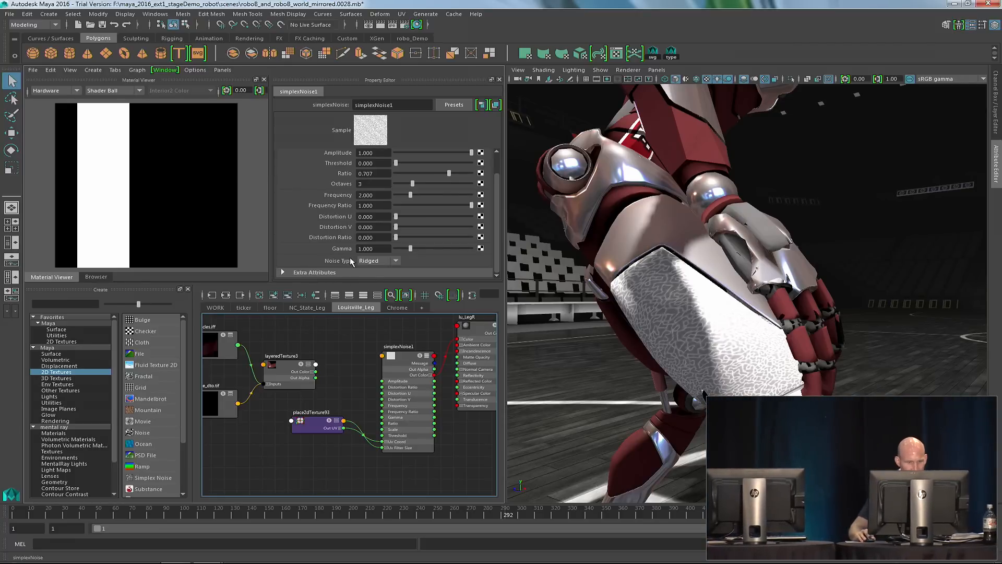
click(367, 261)
click(380, 280)
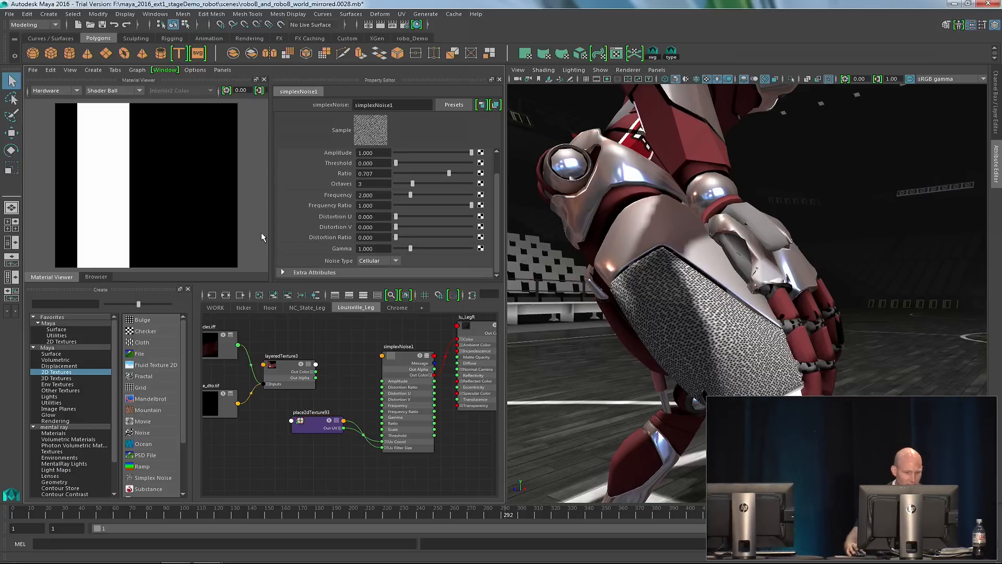
Add a second Simplex Noise texture from the favorite 2D textures and place it below the first one's placement node.
click(63, 342)
drag(139, 321, 389, 368)
drag(453, 370, 313, 458)
alt+middle_drag(341, 433, 361, 398)
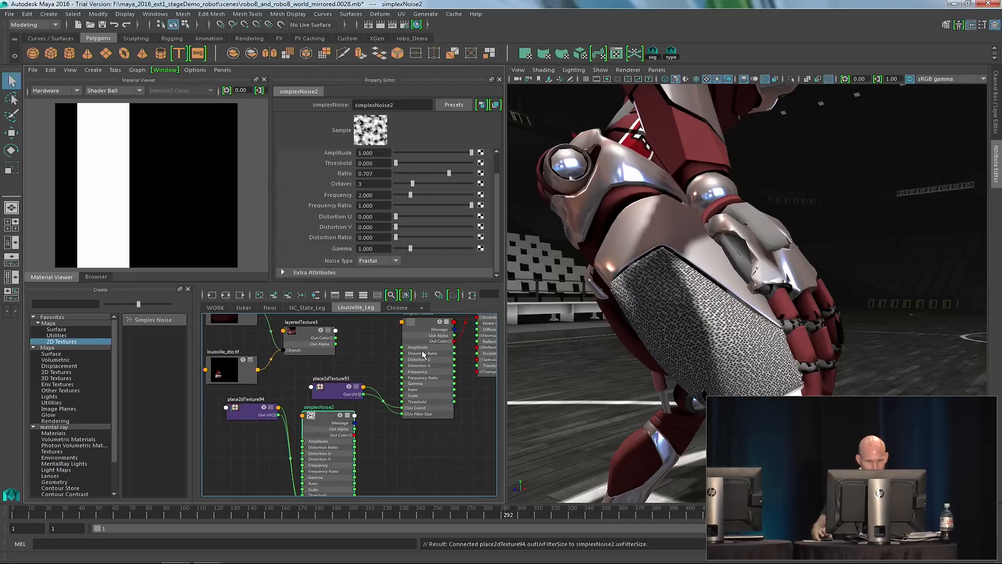
Feed the second Simplex Noise into Distortion U and V of simplexNoise1 and raise its Distortion Ratio to about 0.6.
click(416, 333)
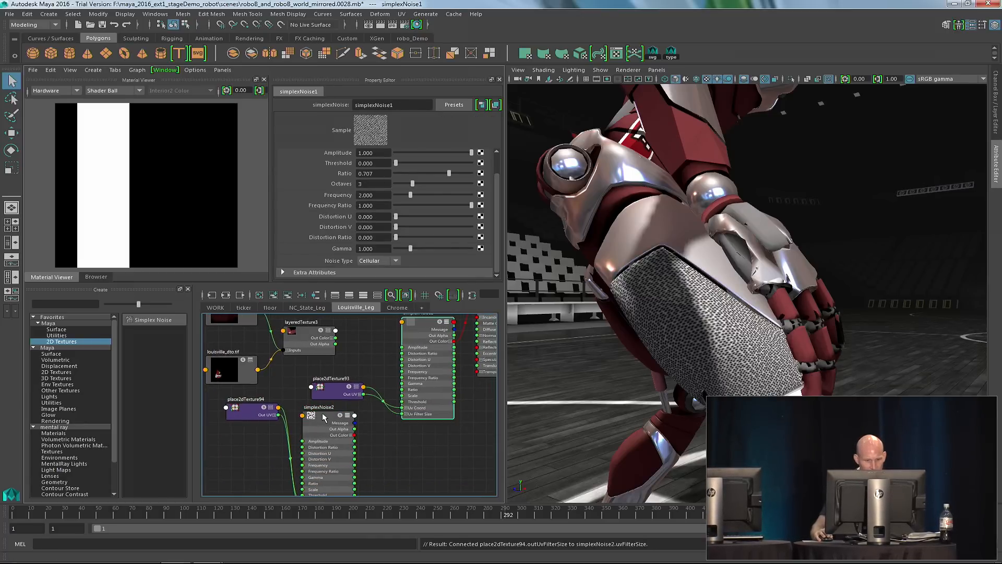
middle_drag(351, 223, 338, 218)
middle_drag(325, 430, 344, 226)
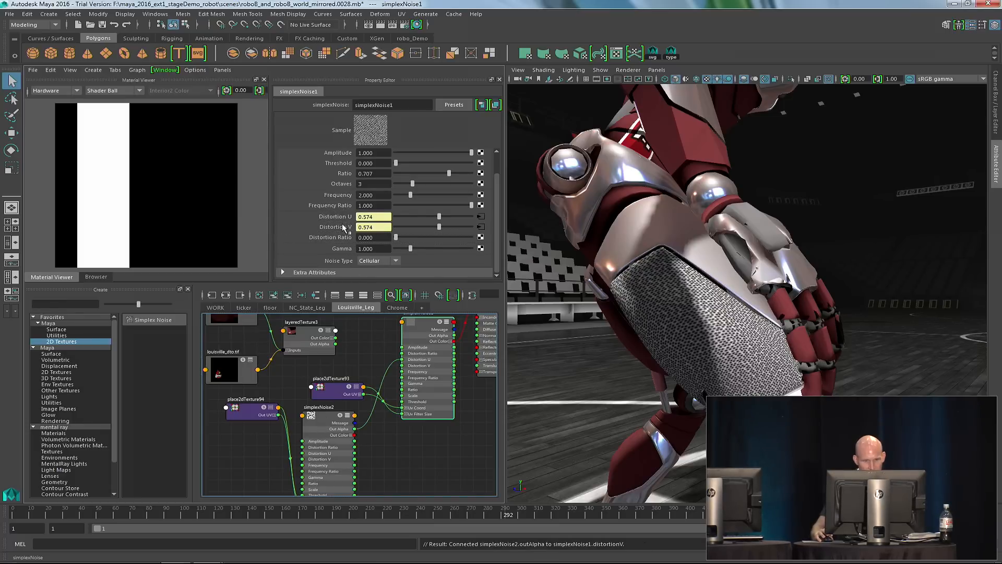
drag(392, 237, 441, 245)
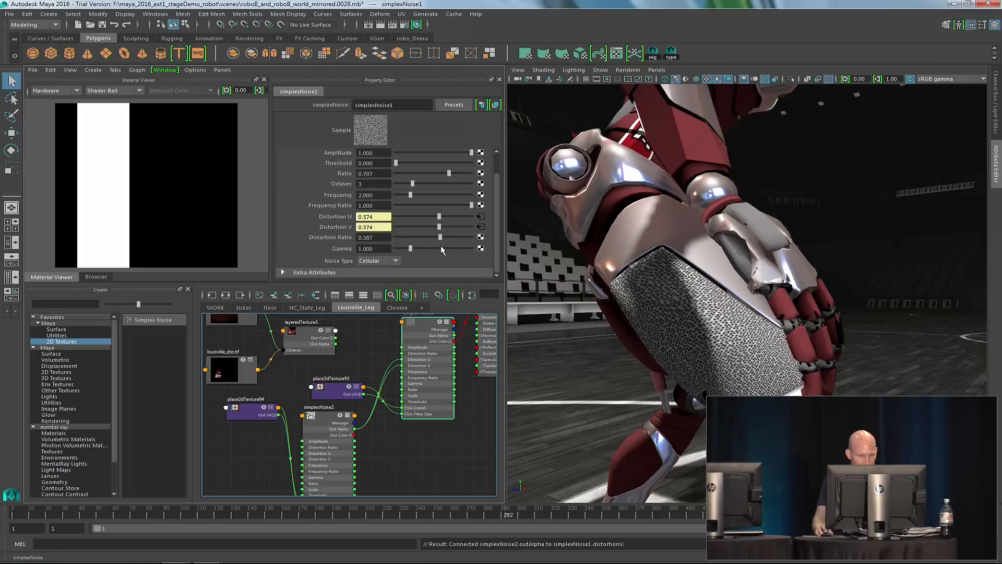
Set the second Simplex Noise to 6 octaves, a Ratio of about 0.52 and an Amplitude of about 0.49.
click(317, 424)
drag(416, 188, 452, 175)
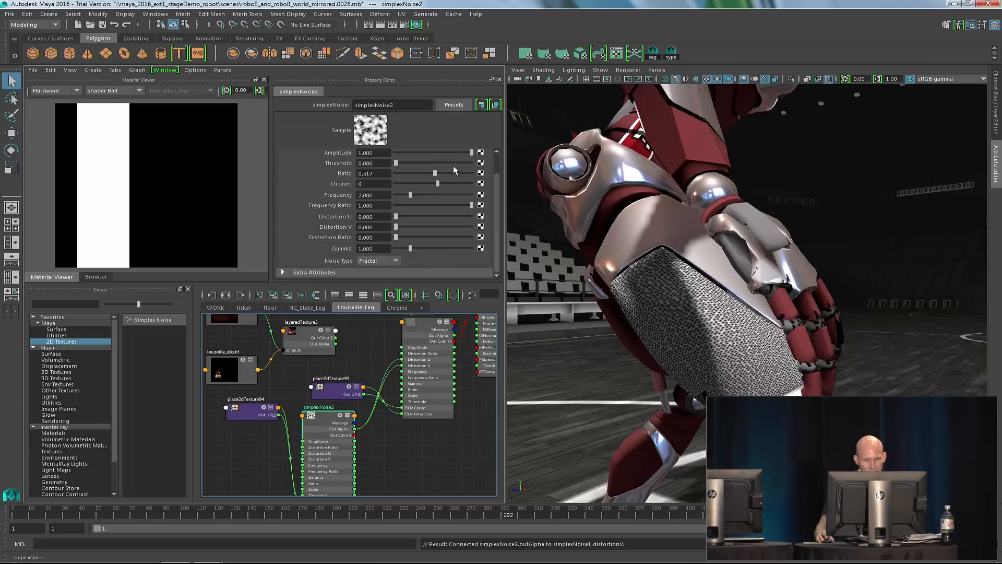
drag(458, 155, 432, 153)
scroll(496, 213, up, 3)
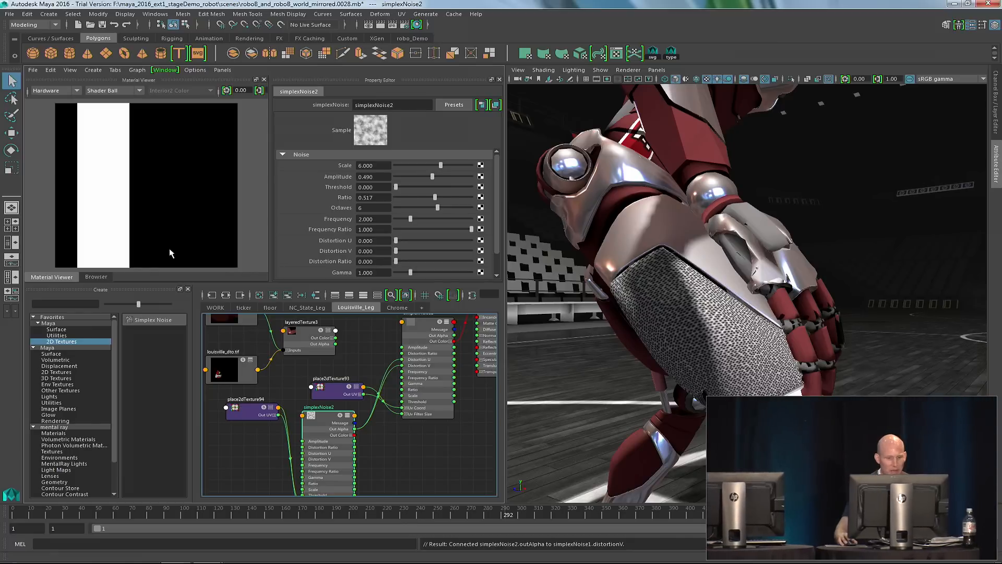
Connect layeredTexture3's Out Color to the Color of lu_LegR in place of the noise and move simplexNoise1 clear of the connection.
alt+middle_drag(441, 360, 372, 405)
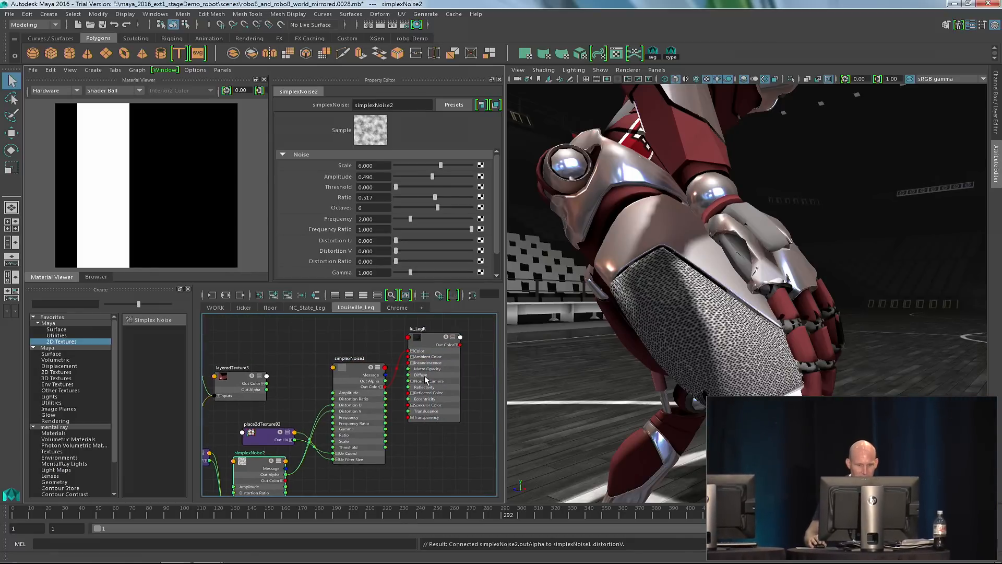
drag(430, 345, 433, 348)
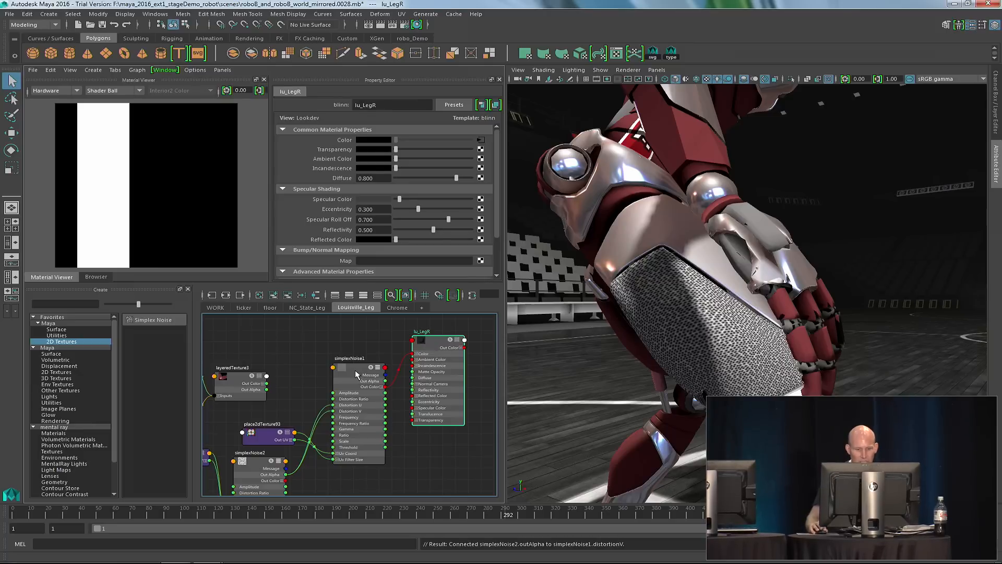
drag(357, 374, 355, 370)
drag(267, 383, 413, 354)
drag(356, 369, 361, 391)
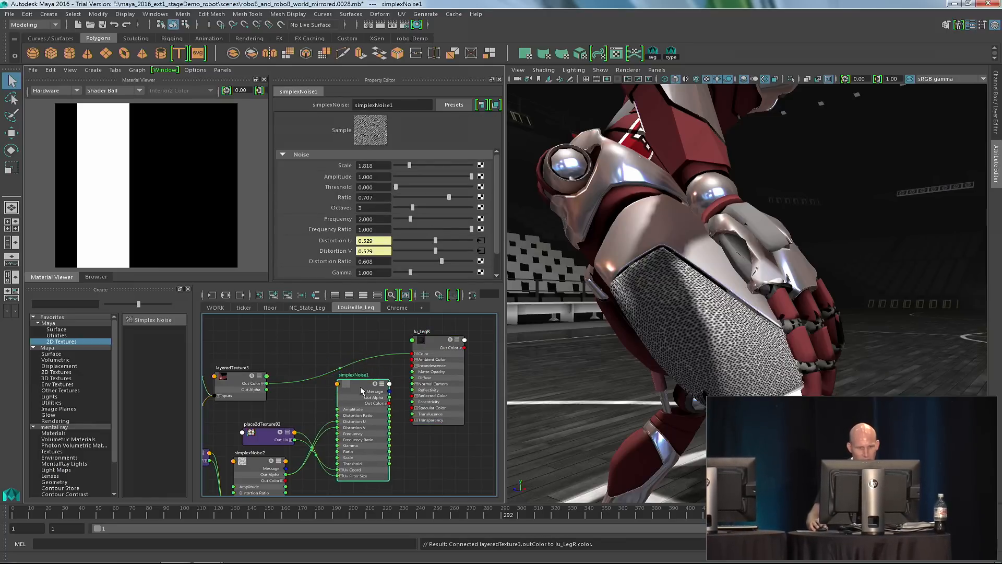
Assign simplexNoise1 as the bump map of lu_LegR and place the bump2d node below the material.
click(429, 346)
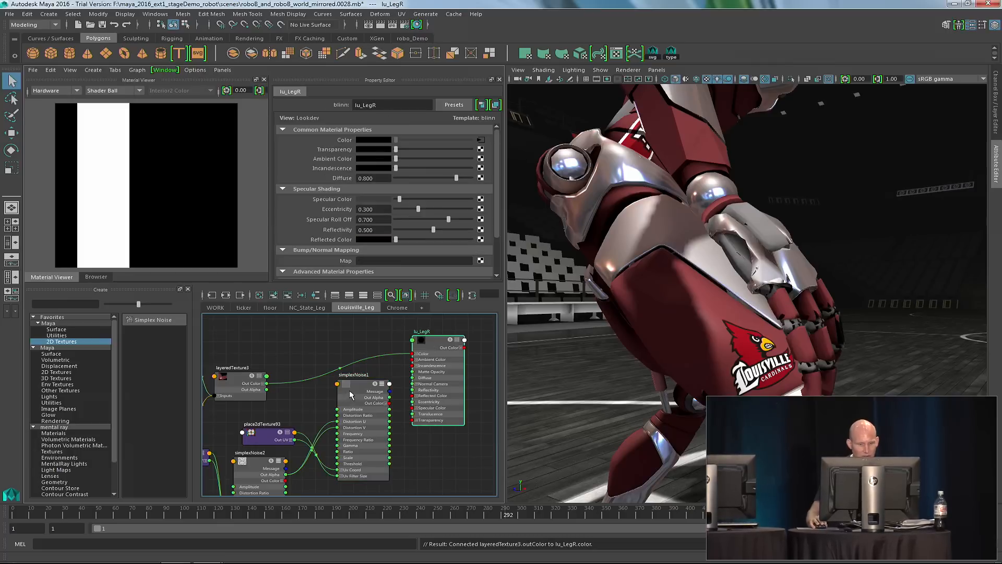
middle_drag(355, 381, 340, 263)
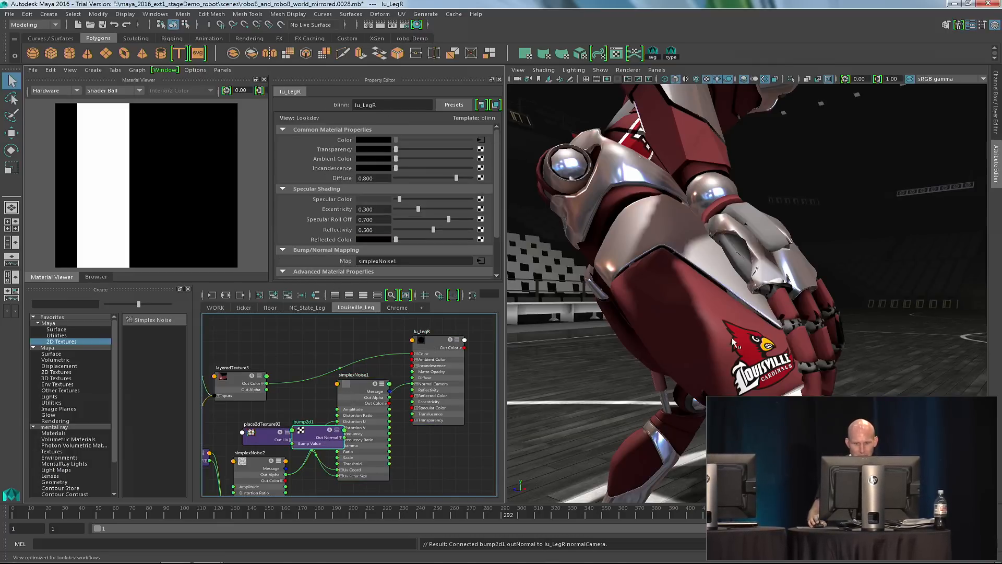
click(316, 435)
drag(316, 437, 434, 470)
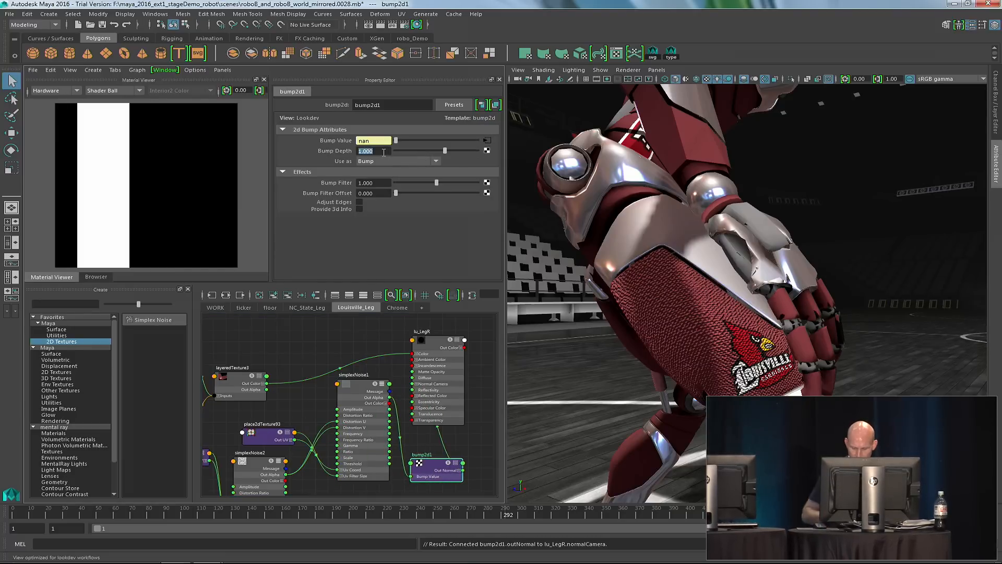
Set the bump node's Bump Depth to 0.05 and inspect the bumped surface around the Louisville logo.
key(Return)
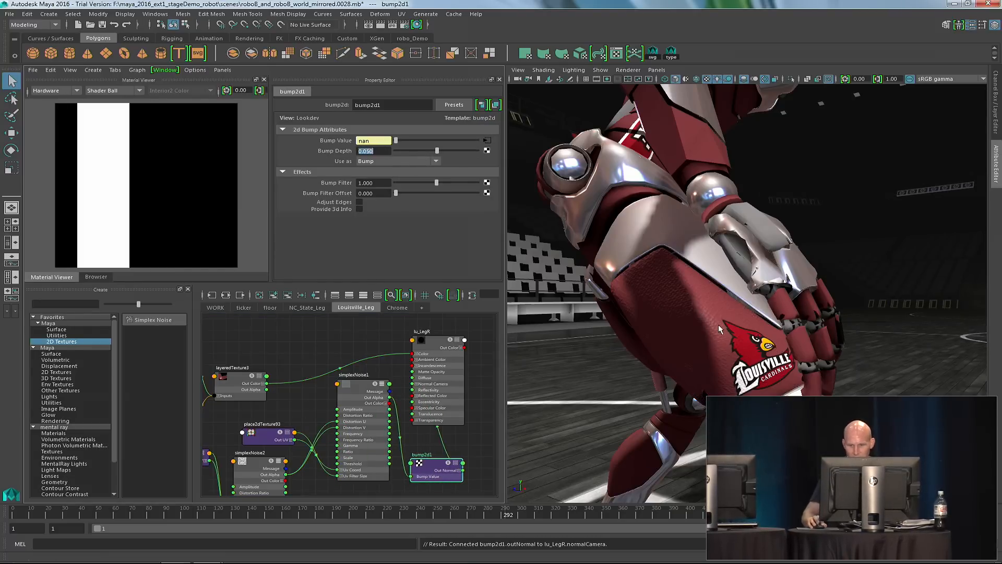
alt+drag(709, 328, 672, 322)
alt+middle_drag(672, 322, 554, 313)
alt+drag(913, 366, 849, 338)
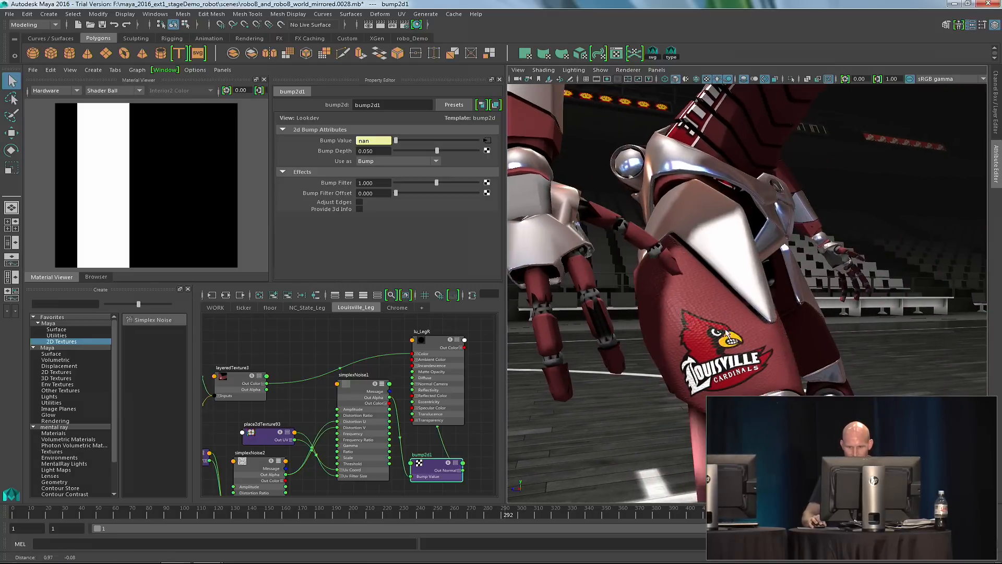
scroll(849, 341, up, 2)
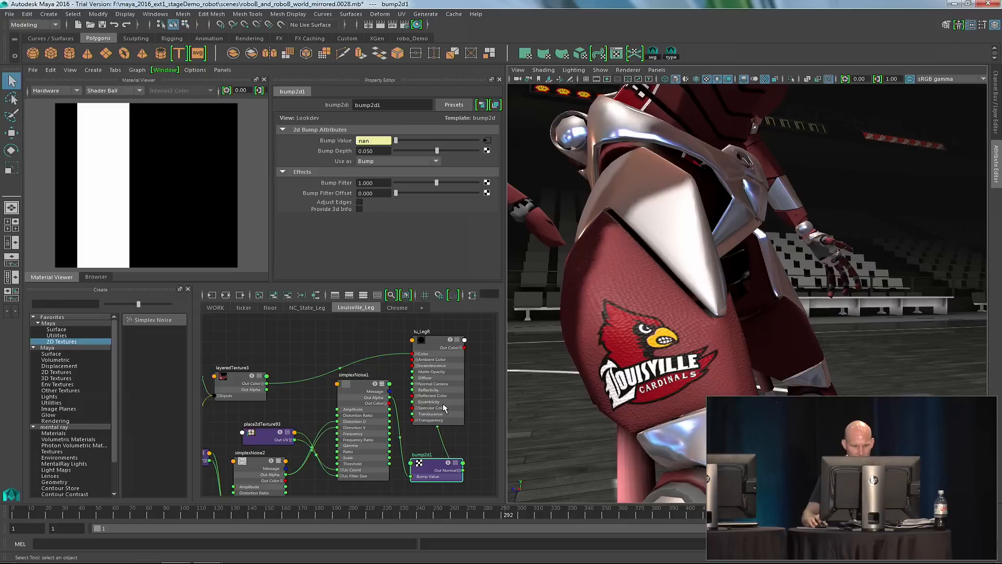
Raise the Scale of simplexNoise1 to about 5.8 and inspect the finer bump on the leg up close.
click(347, 389)
drag(411, 166, 440, 166)
alt+right_drag(781, 328, 715, 343)
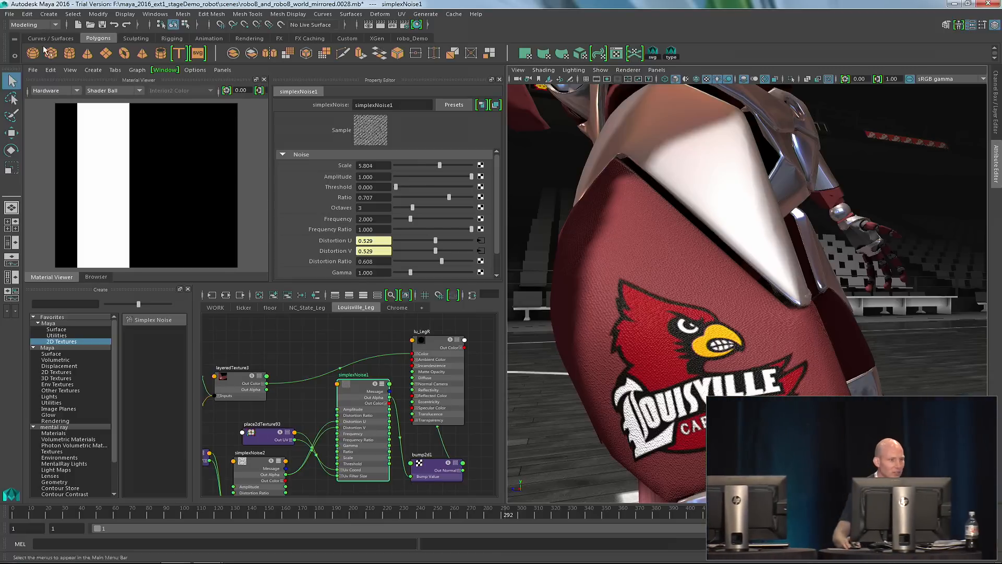
Switch the Material Viewer's renderer to mental ray and preview the lu_LegR material on the shader ball.
click(57, 110)
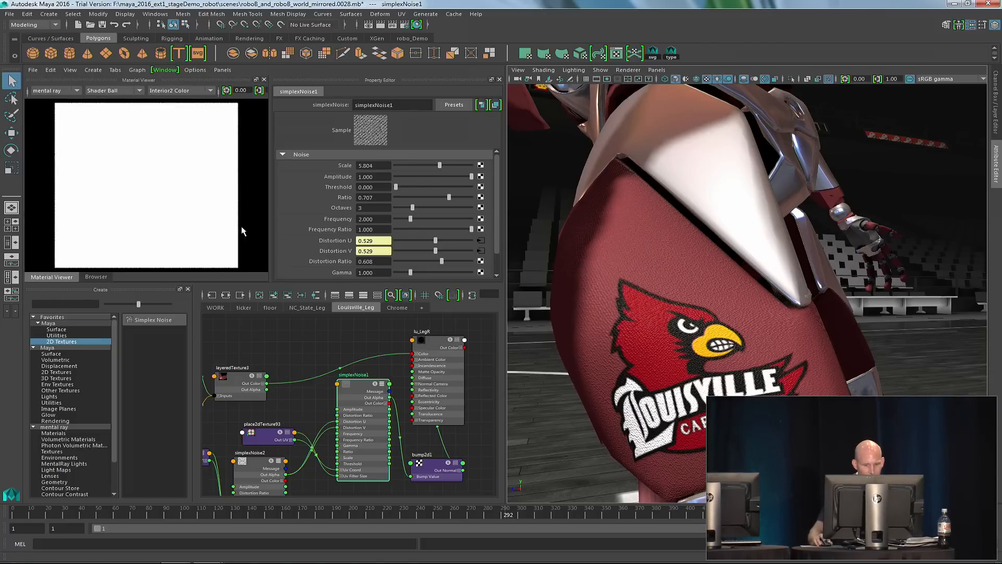
right_drag(347, 334, 432, 341)
click(431, 341)
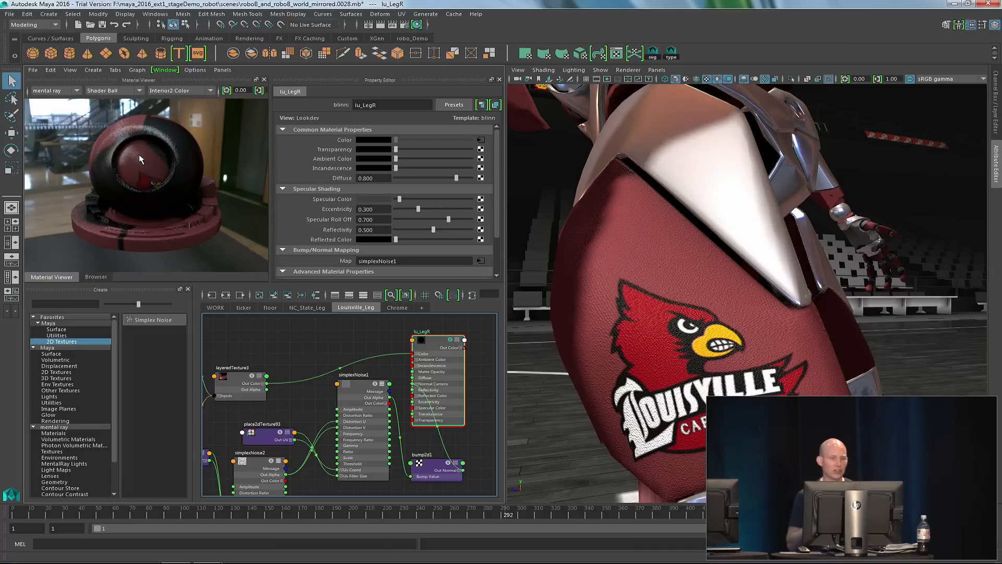
Switch the Material Viewer's renderer back to Hardware.
click(60, 90)
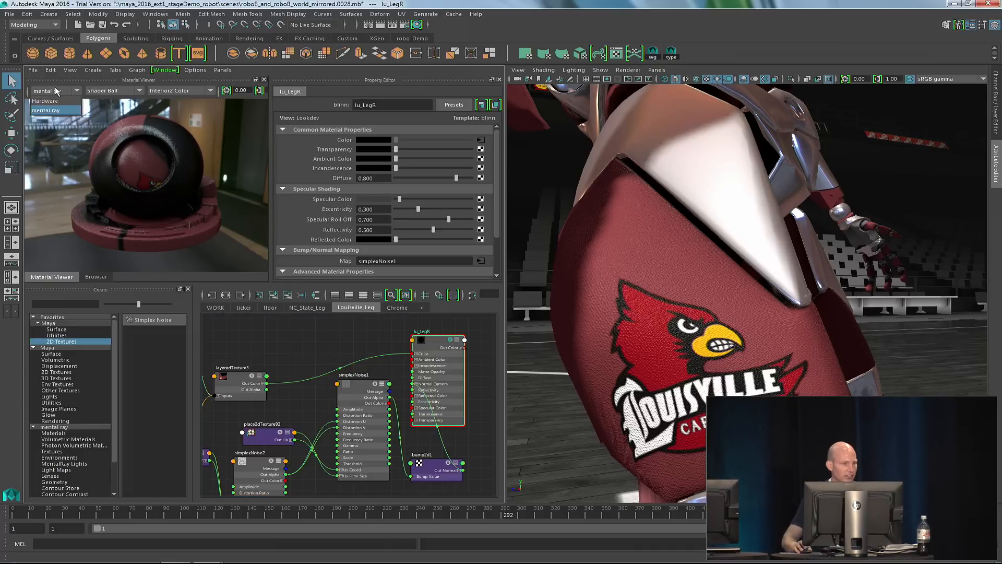
click(46, 101)
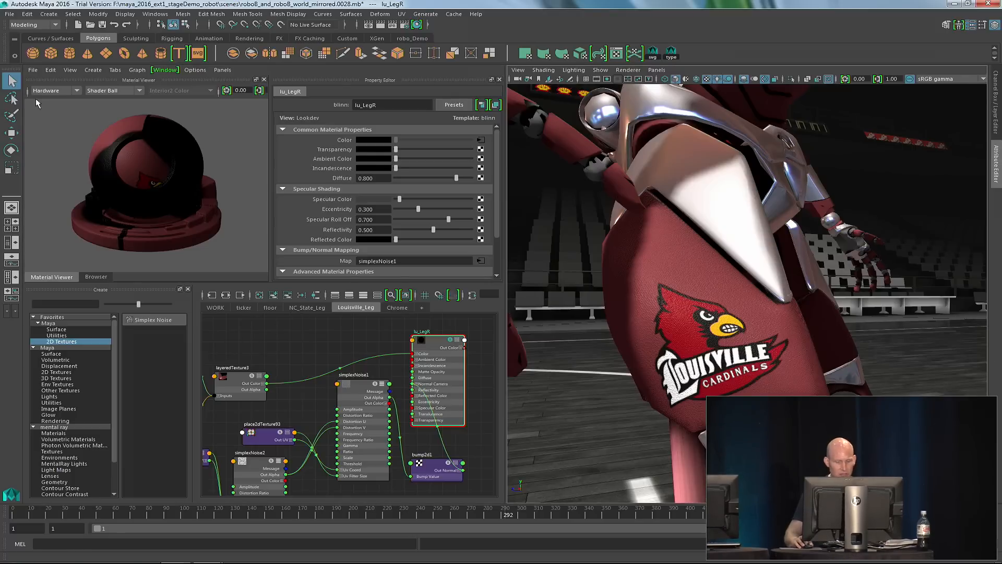
Look through the renderMe camera, move to frame 332 and enlarge the camera view to fill the workspace.
key(space)
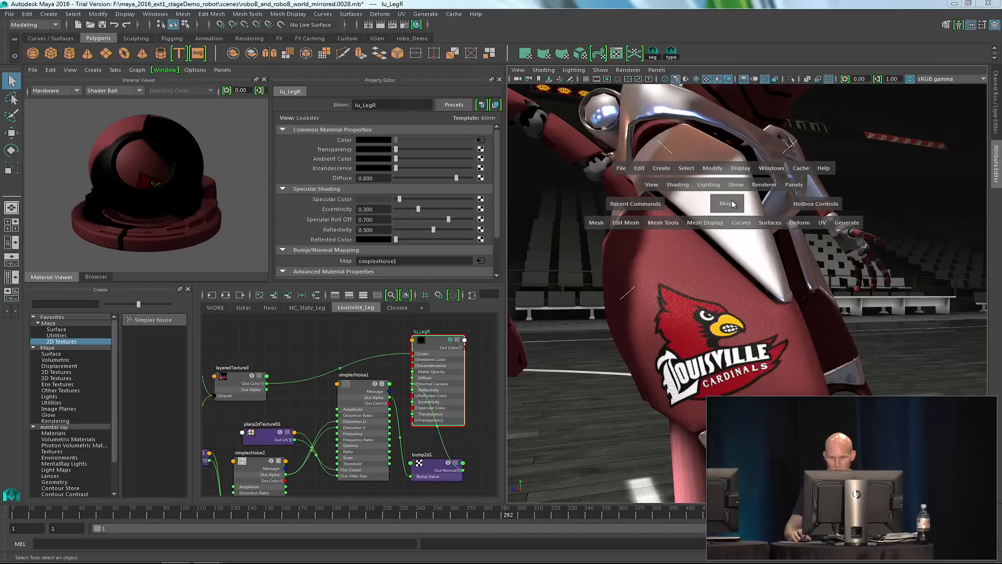
click(795, 186)
mouse_move(804, 196)
click(942, 206)
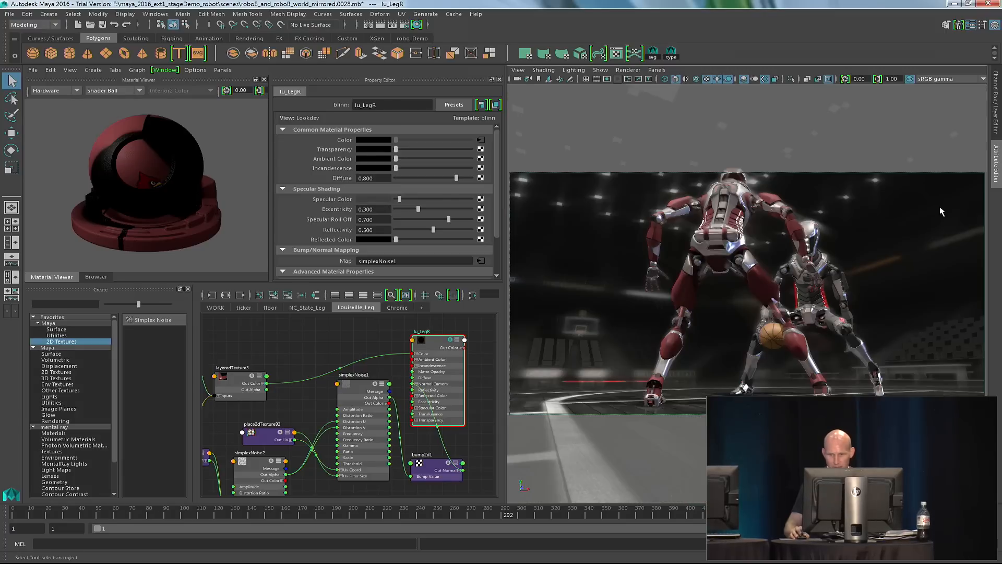
drag(511, 513, 573, 506)
key(space)
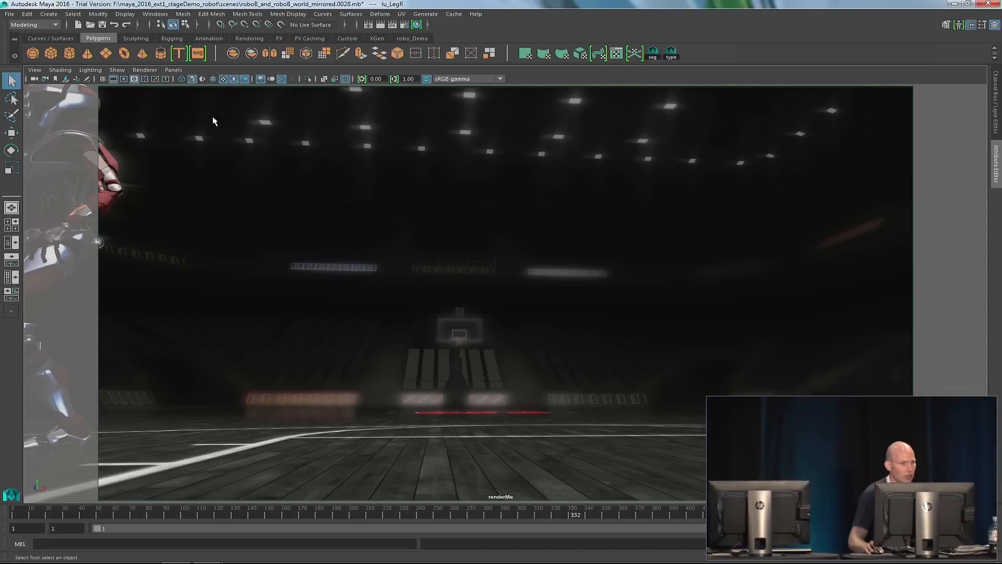
Create an SVG object, frame it in the perspective view and show its svg1 attributes.
click(198, 52)
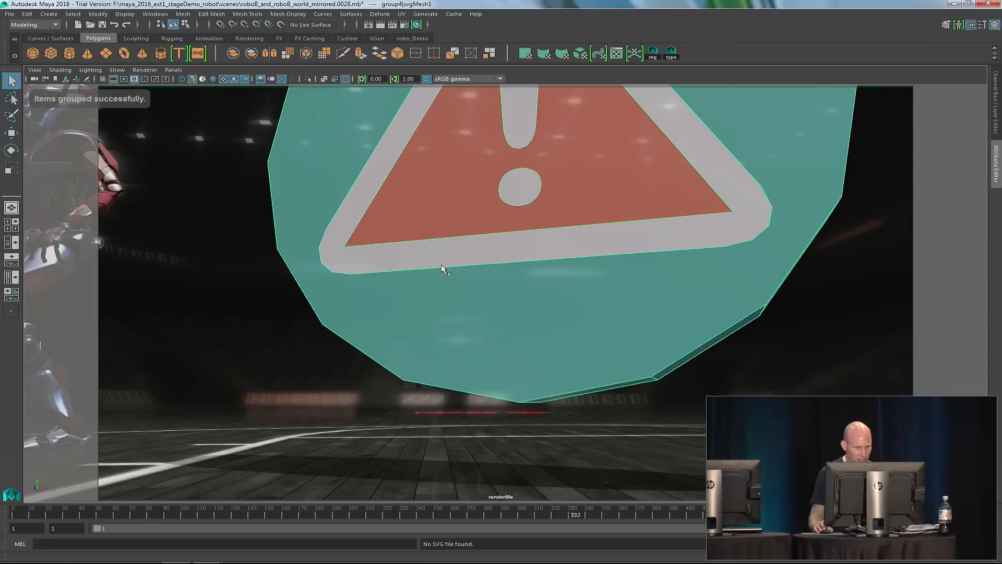
key(ctrl+a)
key(space)
drag(481, 274, 465, 255)
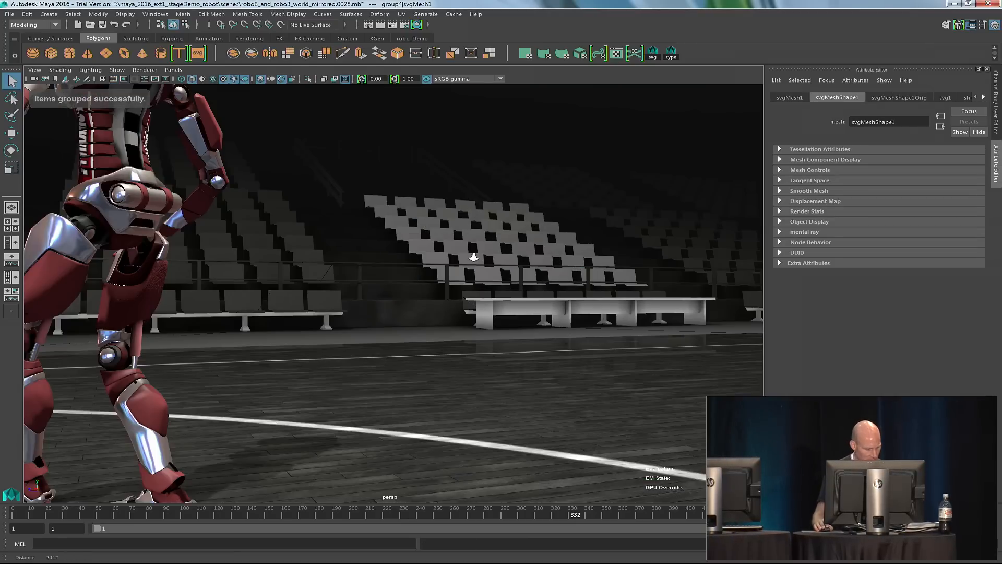
key(f)
alt+drag(403, 280, 422, 299)
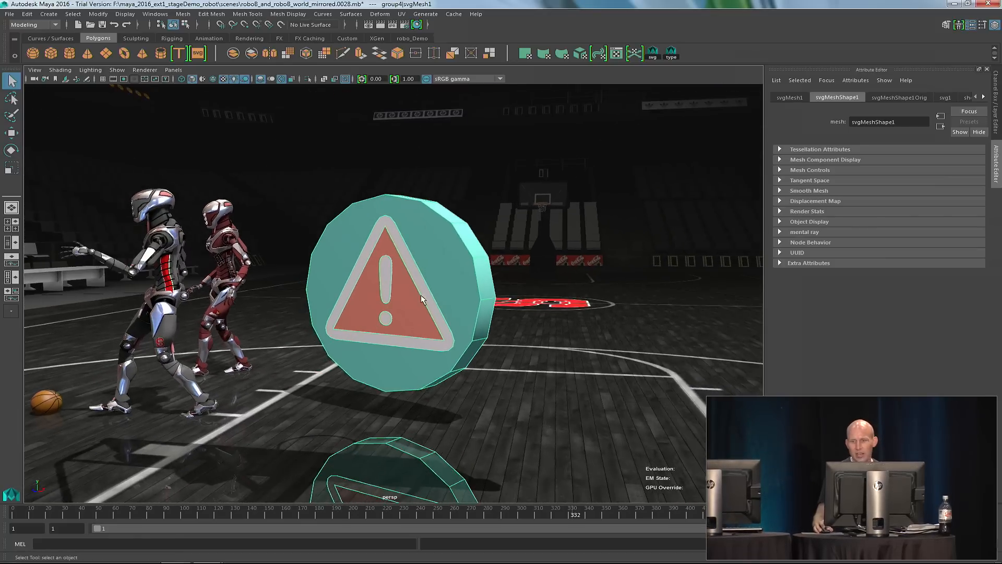
click(946, 97)
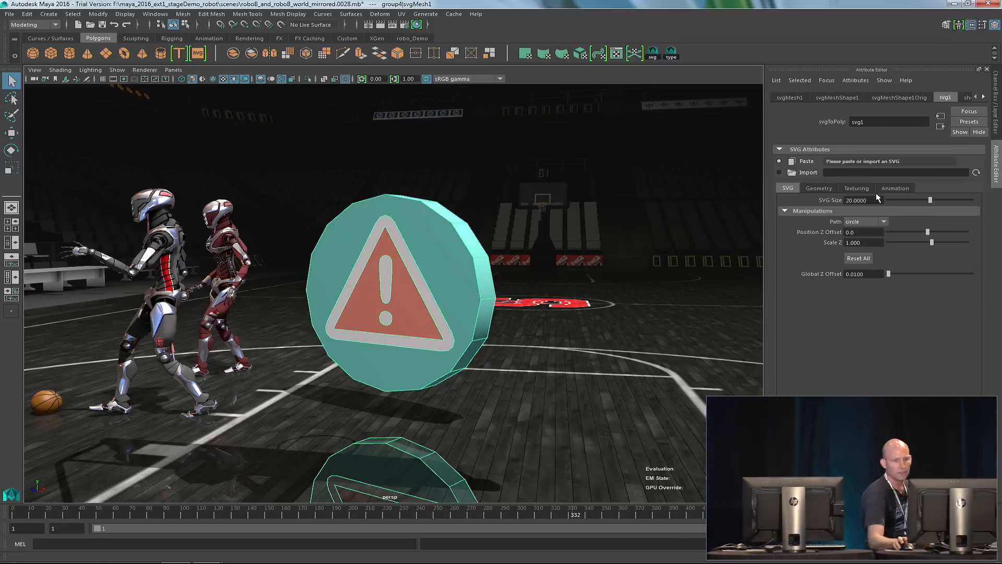
Try to import sweet_2016_v3.svg into the SVG object.
click(815, 172)
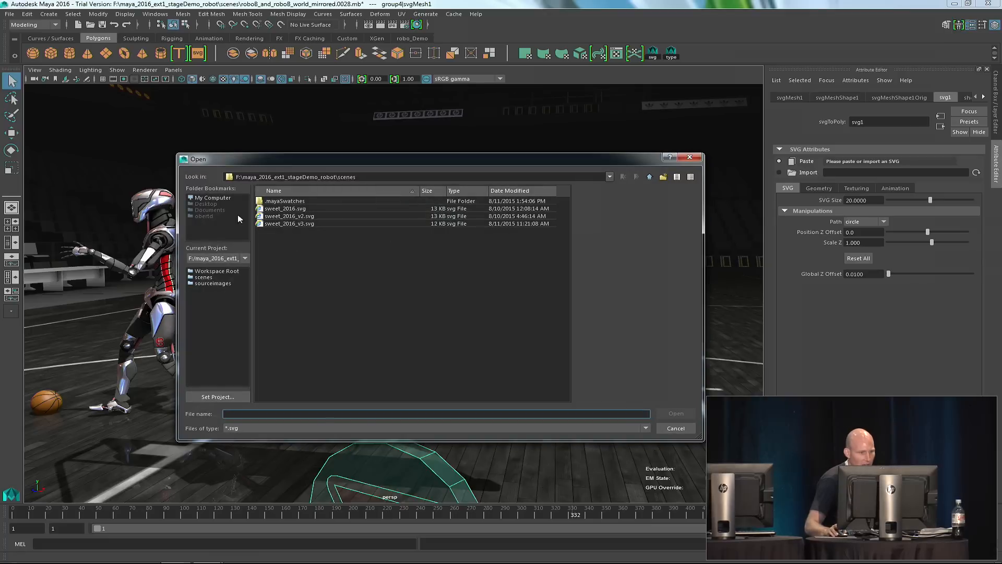
click(290, 224)
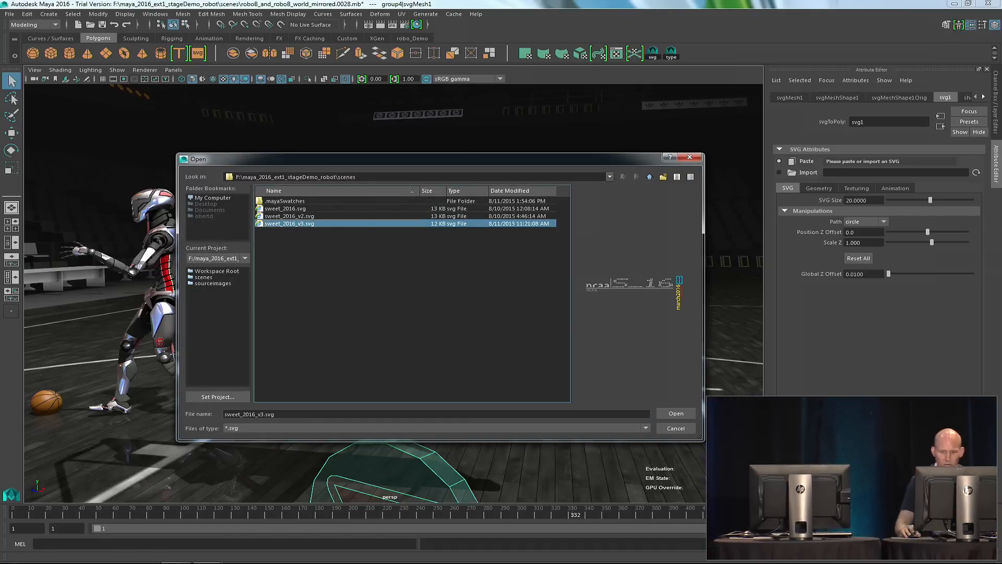
click(676, 413)
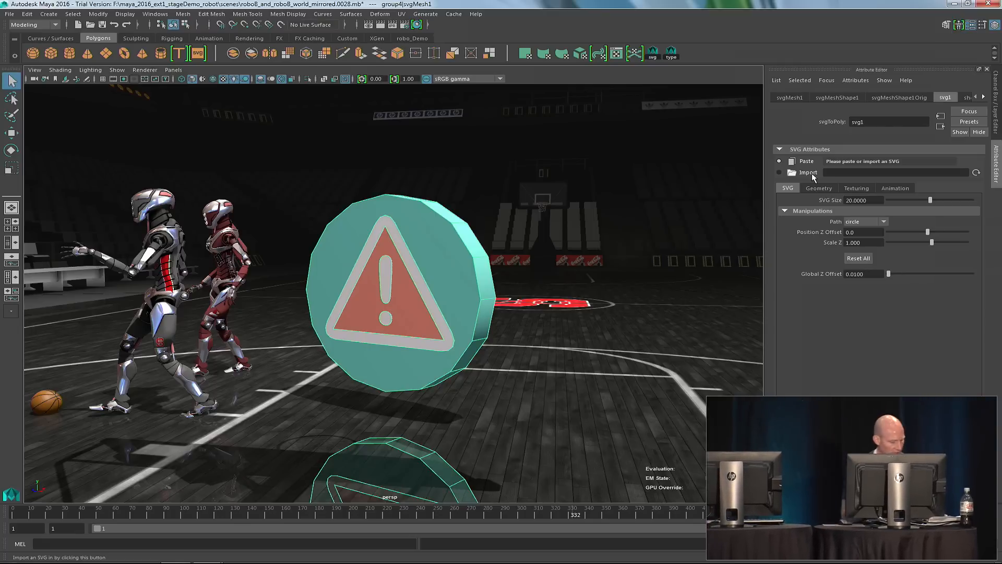
Switch to Illustrator, copy all the artwork of sweet_2016_v4.svg and paste it into svg1 in Maya.
key(alt+Tab)
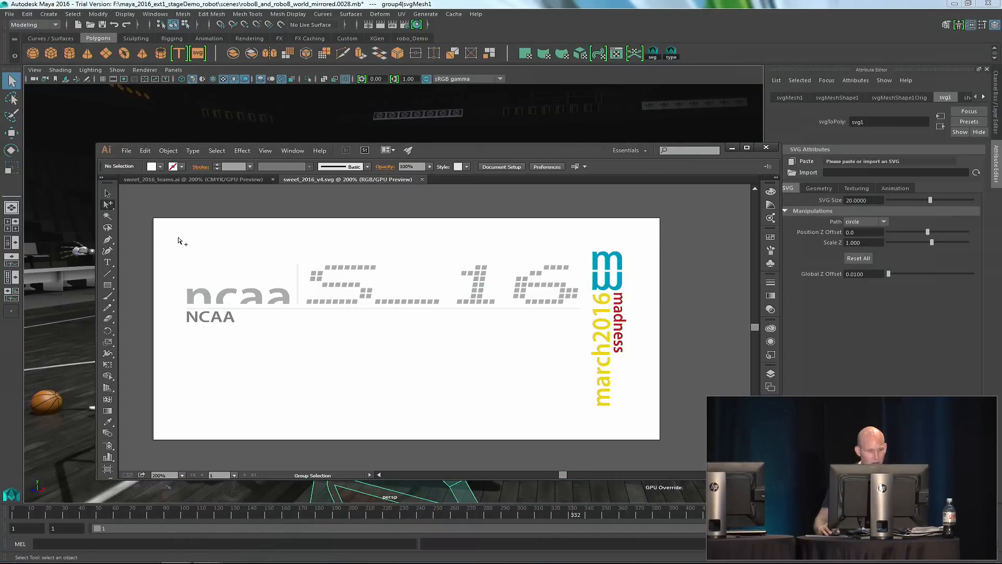
drag(178, 241, 647, 418)
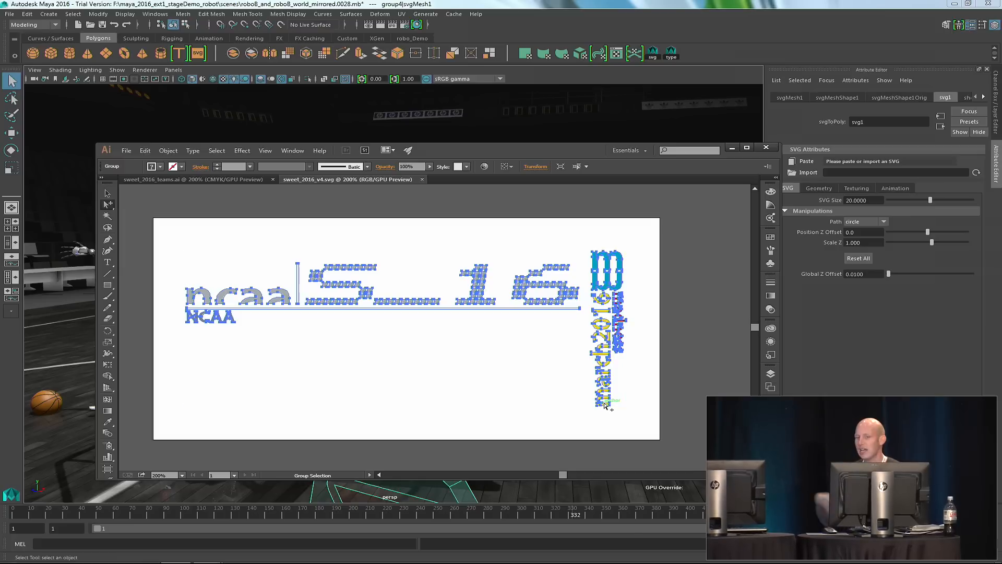
key(alt+Tab)
click(802, 163)
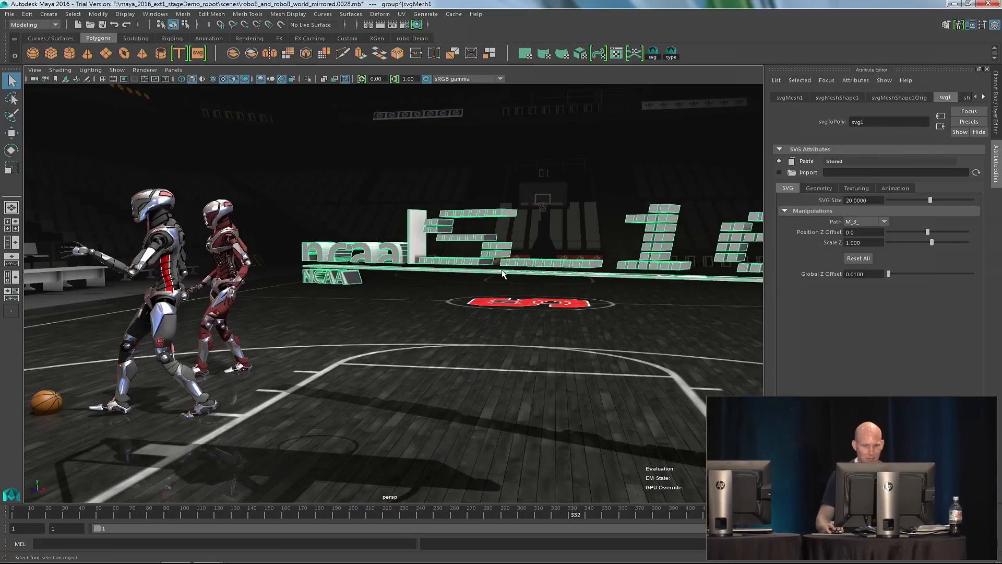
alt+middle_drag(501, 270, 333, 226)
scroll(398, 263, down, 2)
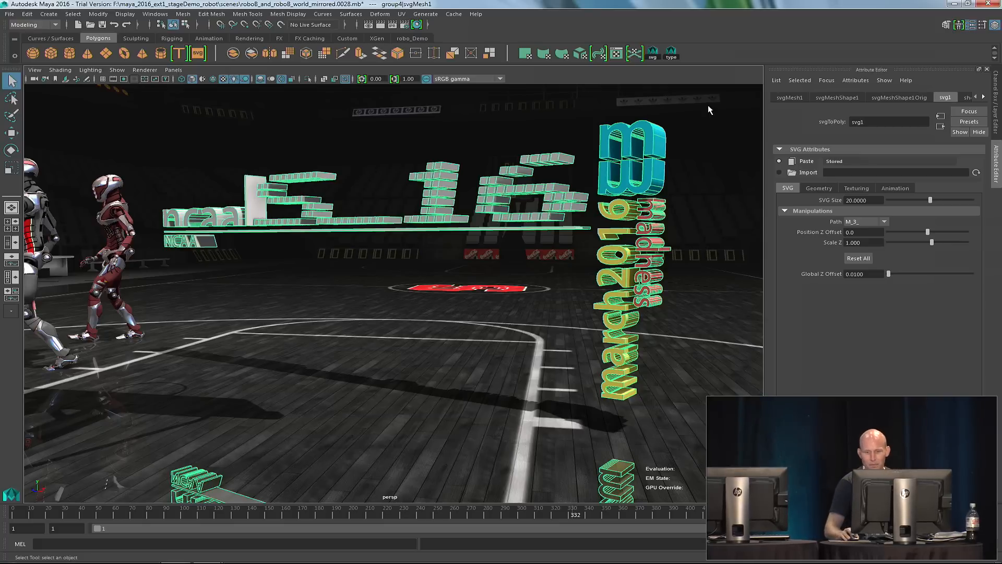
Examine svg1's Mesh Settings and Extrusion geometry options alongside a close view of the extruded blue M logo.
click(818, 188)
alt+middle_drag(585, 195, 439, 261)
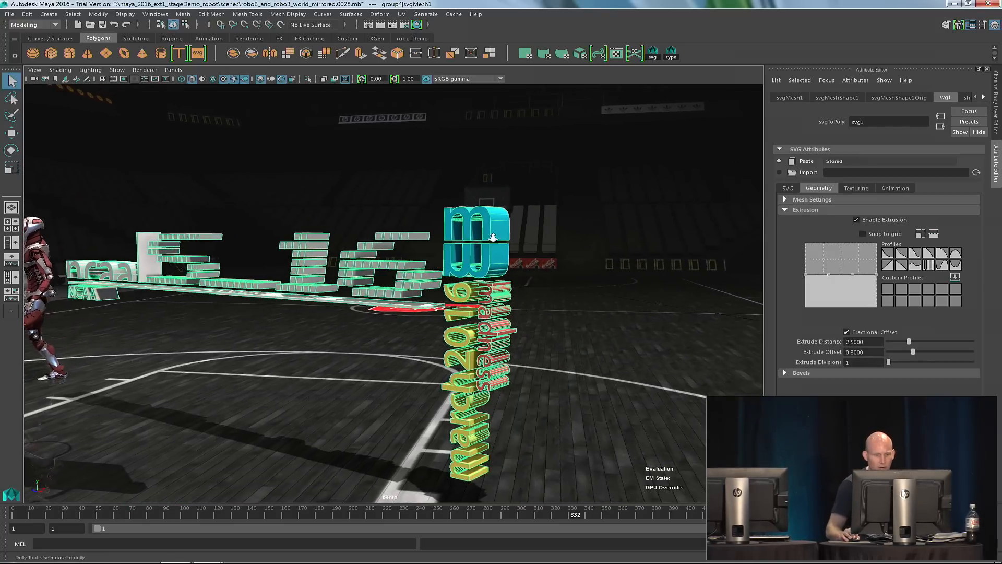
alt+right_drag(438, 261, 548, 282)
alt+middle_drag(548, 281, 550, 319)
alt+drag(550, 318, 587, 335)
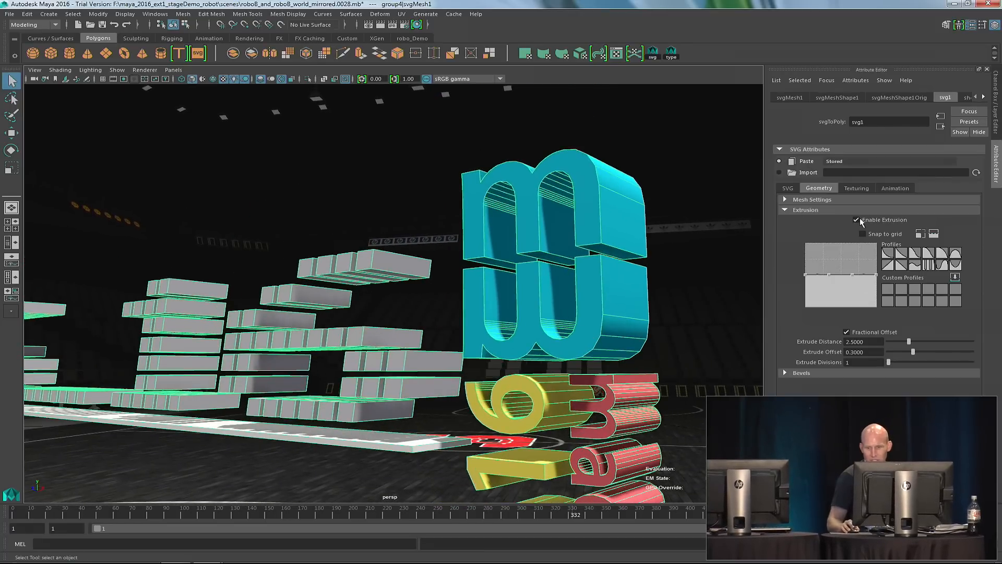
click(783, 200)
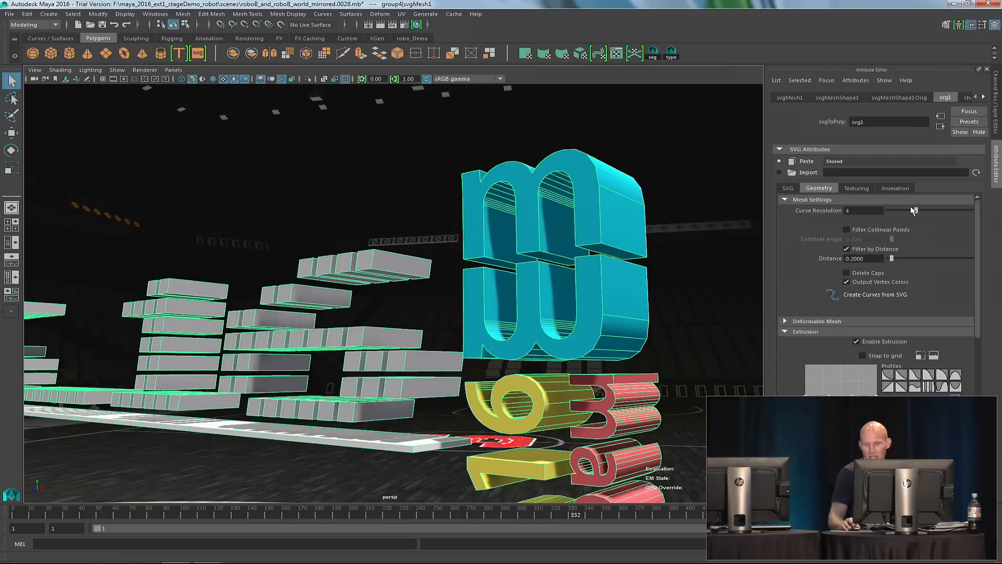
mouse_move(912, 211)
mouse_down()
mouse_move(897, 211)
mouse_move(947, 209)
mouse_move(904, 210)
mouse_move(926, 208)
mouse_move(912, 208)
mouse_up()
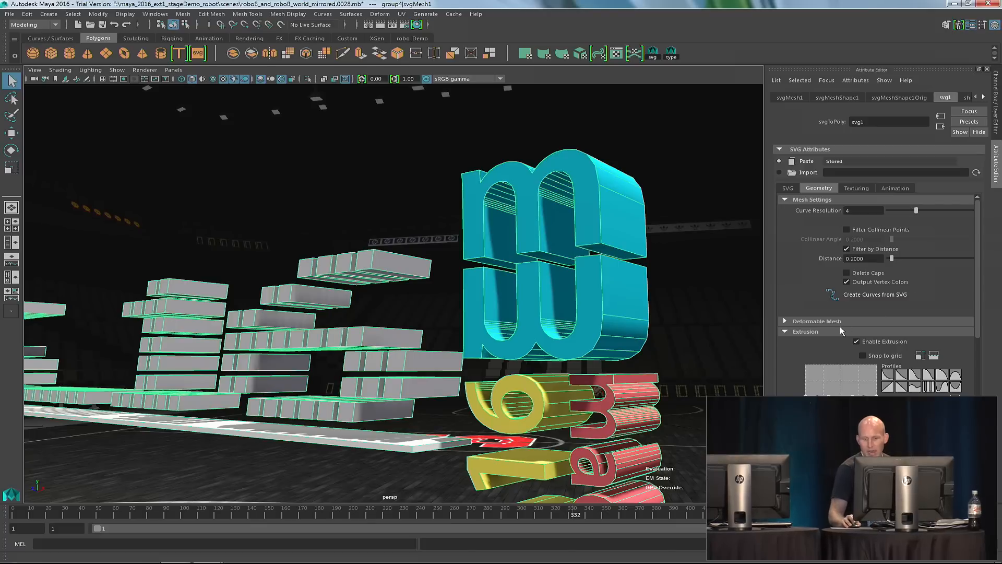
drag(976, 312, 976, 381)
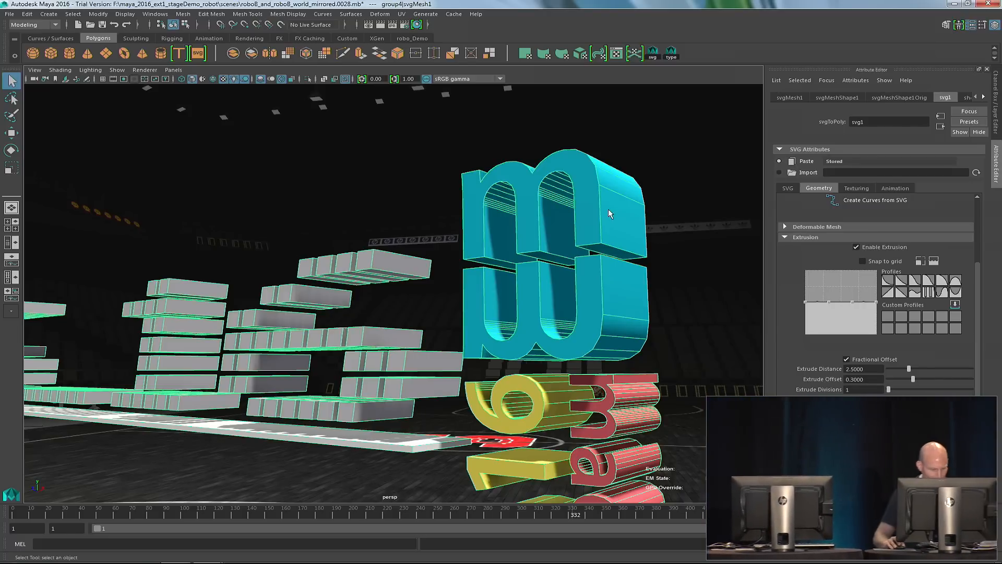
Set both the Extrude Distance and the Extrude Offset of svg1 to 2.
alt+drag(588, 217, 492, 351)
alt+middle_drag(492, 351, 519, 308)
alt+right_drag(519, 308, 548, 317)
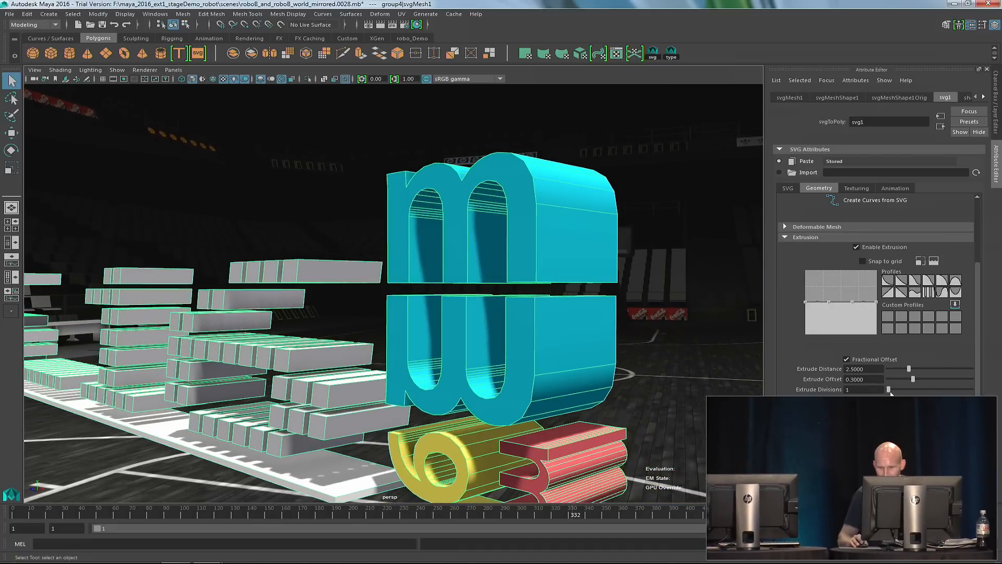
click(869, 369)
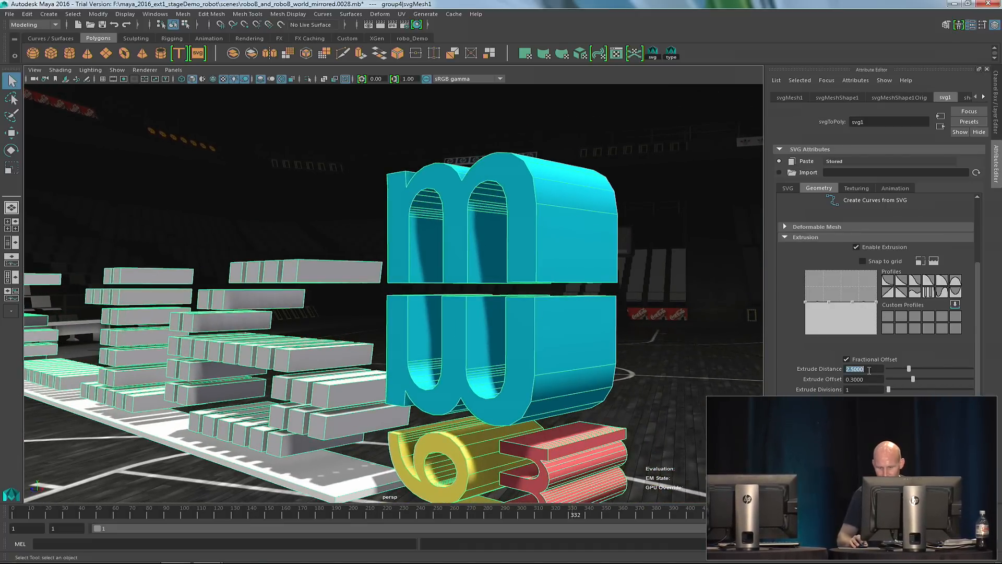
text(2)
key(Return)
click(868, 378)
text(2)
key(Return)
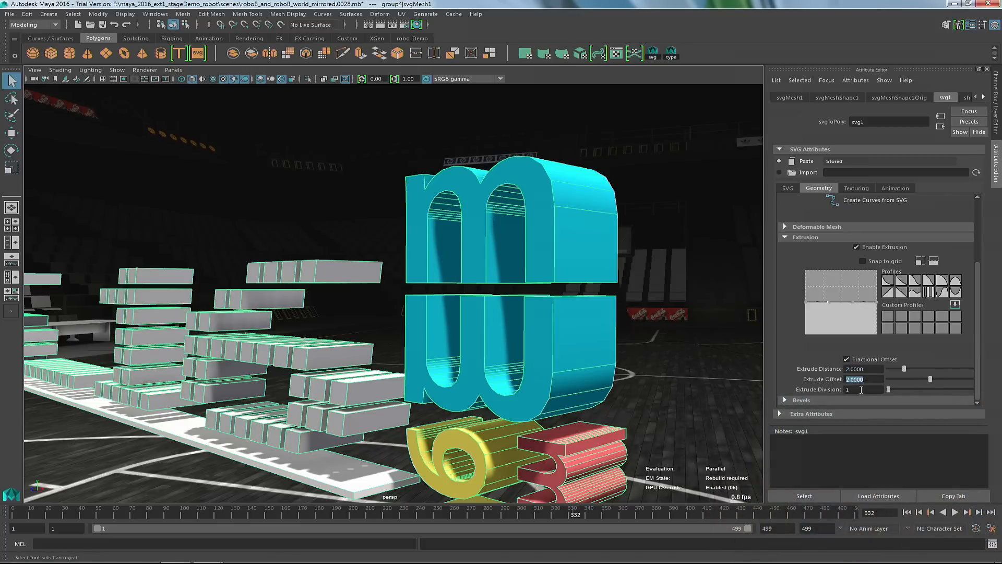
Set the Extrude Divisions to 8 and apply the dome-shaped preset profile to the extrusion.
drag(890, 390, 954, 391)
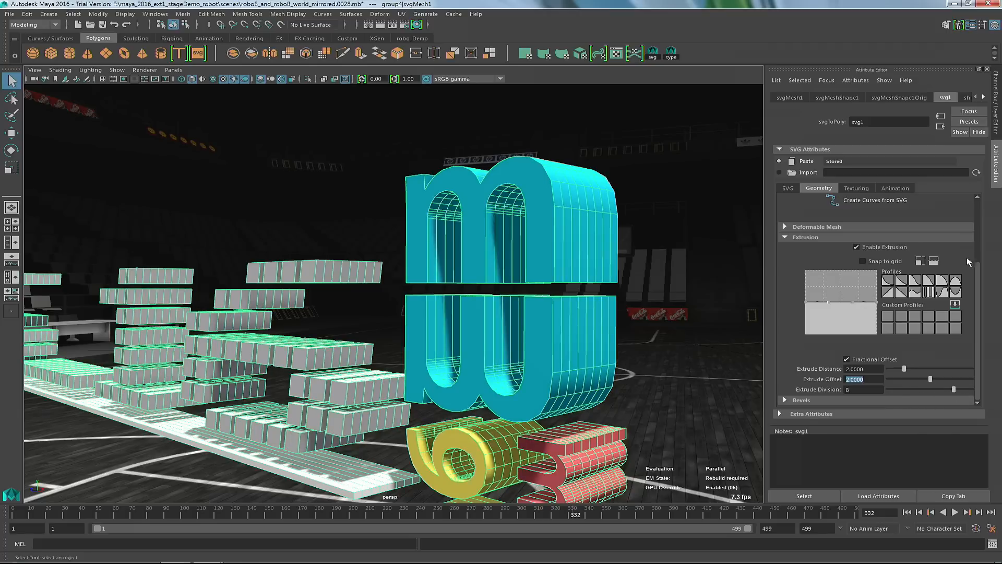
click(955, 285)
alt+right_drag(553, 255, 581, 256)
alt+middle_drag(589, 222, 555, 283)
alt+right_drag(546, 281, 599, 303)
Set the Extrude Offset to -2 and adjust the upper-left control point of the extrusion profile curve.
double_click(866, 380)
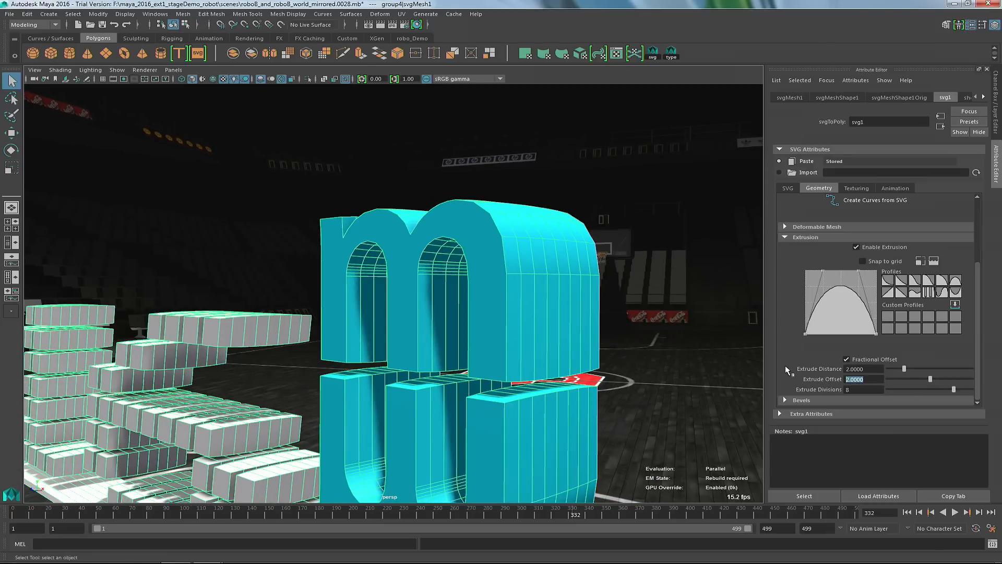
text(-2)
key(Return)
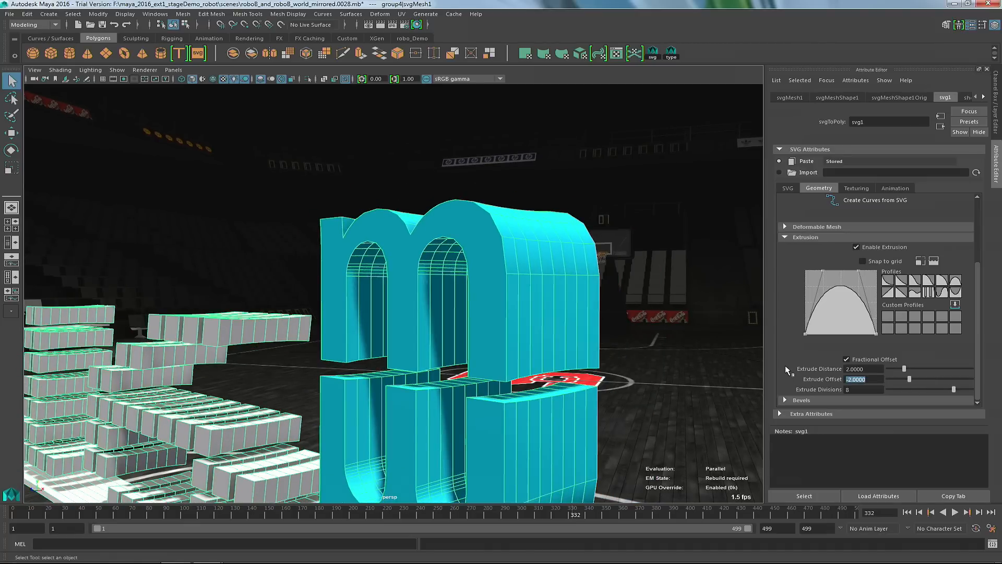
mouse_move(823, 271)
mouse_down()
mouse_move(823, 288)
mouse_move(825, 253)
mouse_up()
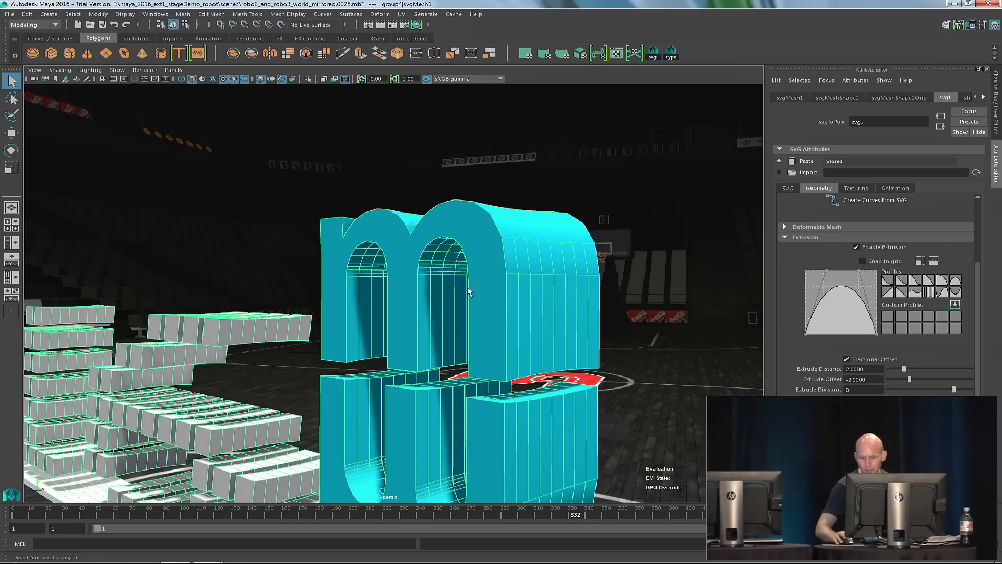
Set the Extrude Offset to 0 and the Extrude Divisions to 1.
double_click(866, 379)
text(0)
key(Return)
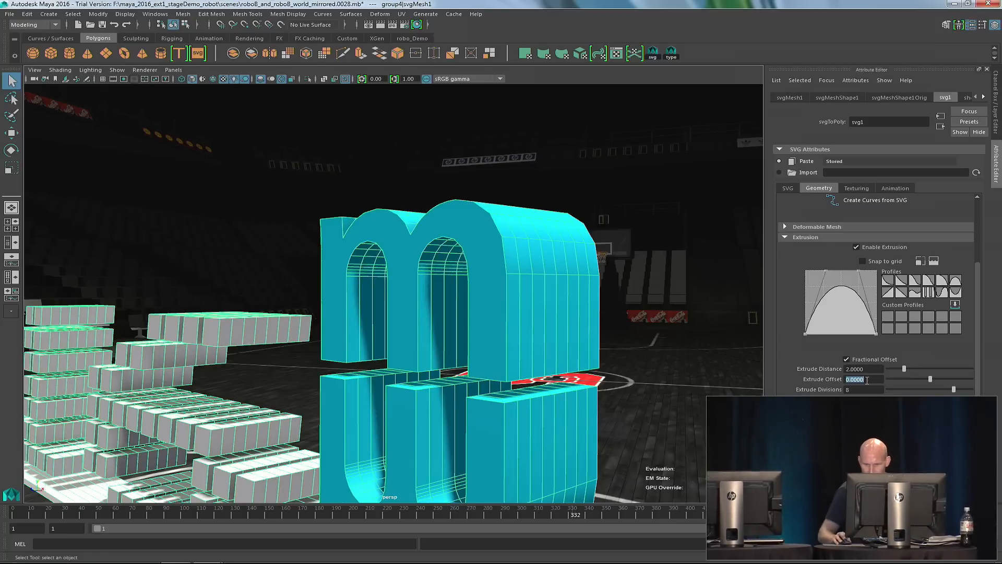
double_click(864, 390)
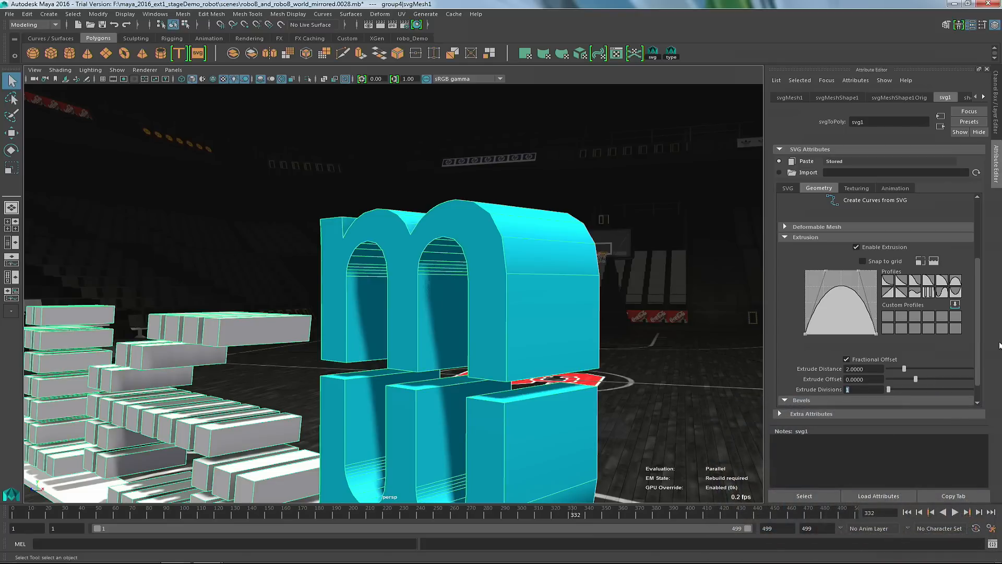
Set the bevel style of svg1 to Inner Bevel and enable the front bevel.
scroll(975, 342, down, 1)
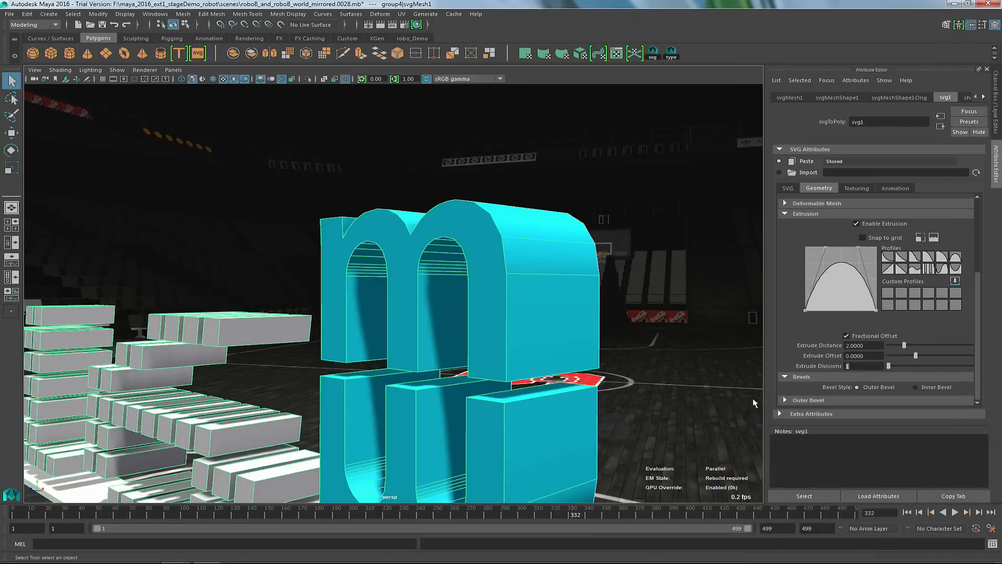
alt+drag(132, 302, 282, 284)
alt+right_drag(283, 283, 385, 275)
alt+middle_drag(385, 275, 367, 309)
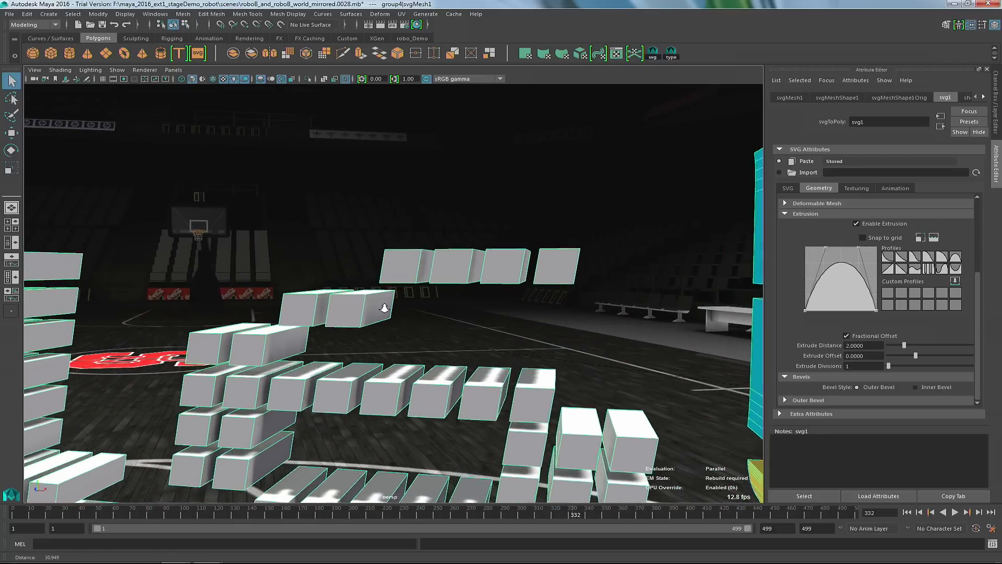
alt+right_drag(367, 309, 465, 295)
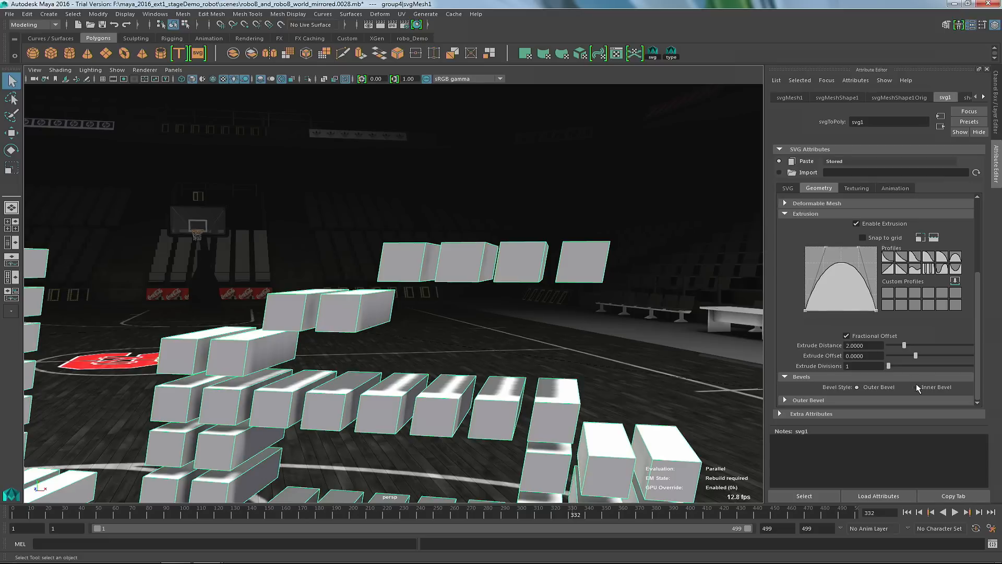
scroll(974, 364, down, 1)
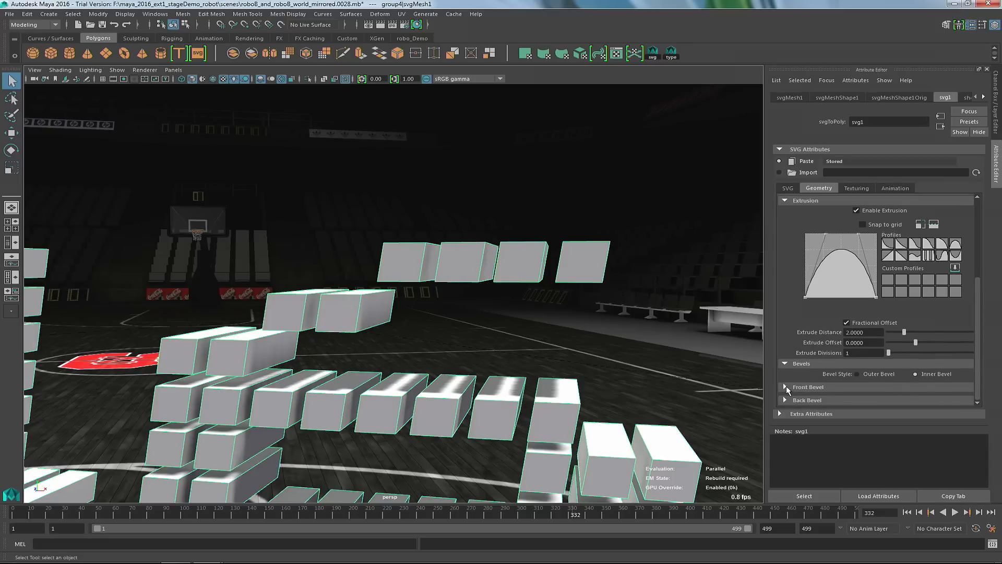
click(806, 390)
scroll(874, 310, down, 2)
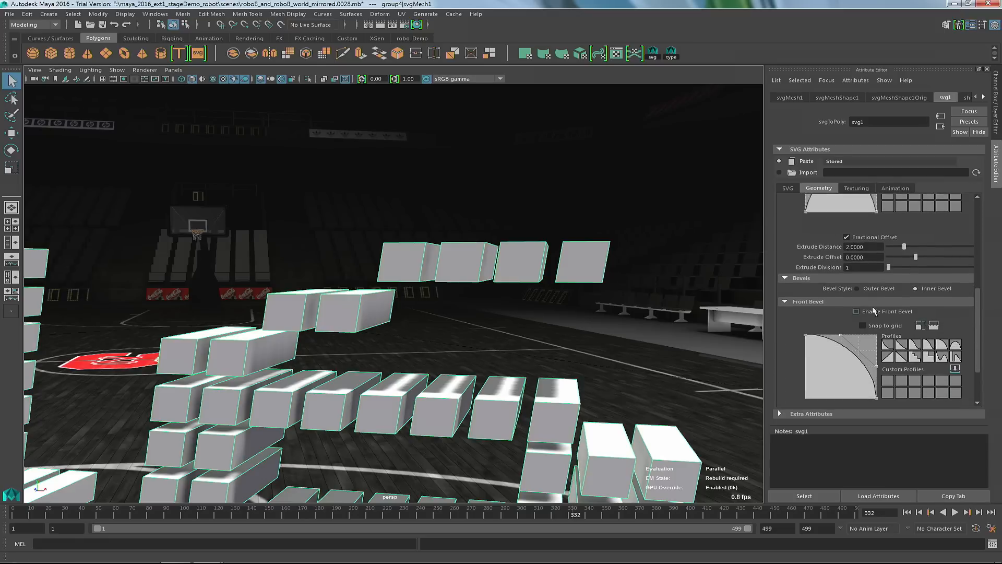
click(856, 311)
drag(976, 326, 974, 357)
click(784, 401)
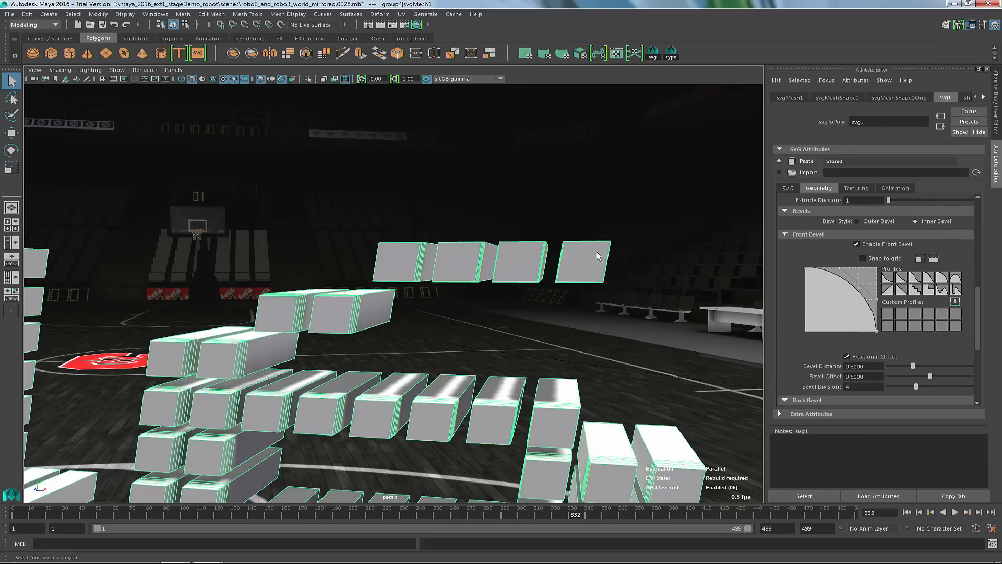
Set the front bevel's Bevel Offset to 1.5 and its Bevel Distance to 0.1.
alt+drag(572, 251, 460, 276)
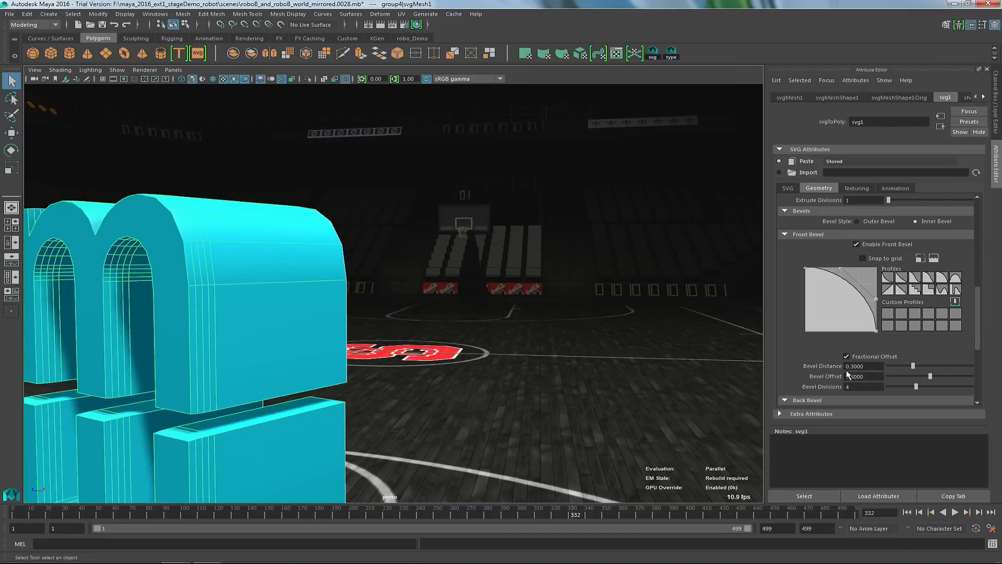
double_click(872, 376)
text(1.5)
key(Return)
double_click(861, 365)
text(.1)
key(Return)
alt+right_drag(501, 245, 391, 271)
alt+middle_drag(392, 270, 576, 234)
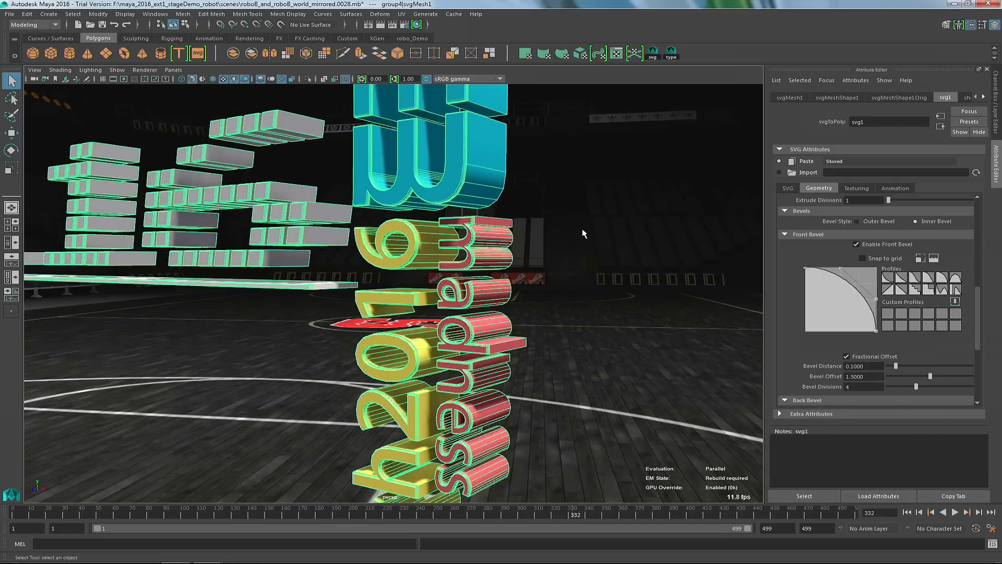
Enable Deformable Mesh in the mesh settings of svg1.
click(577, 237)
alt+drag(577, 240, 519, 265)
alt+drag(449, 308, 459, 233)
click(511, 297)
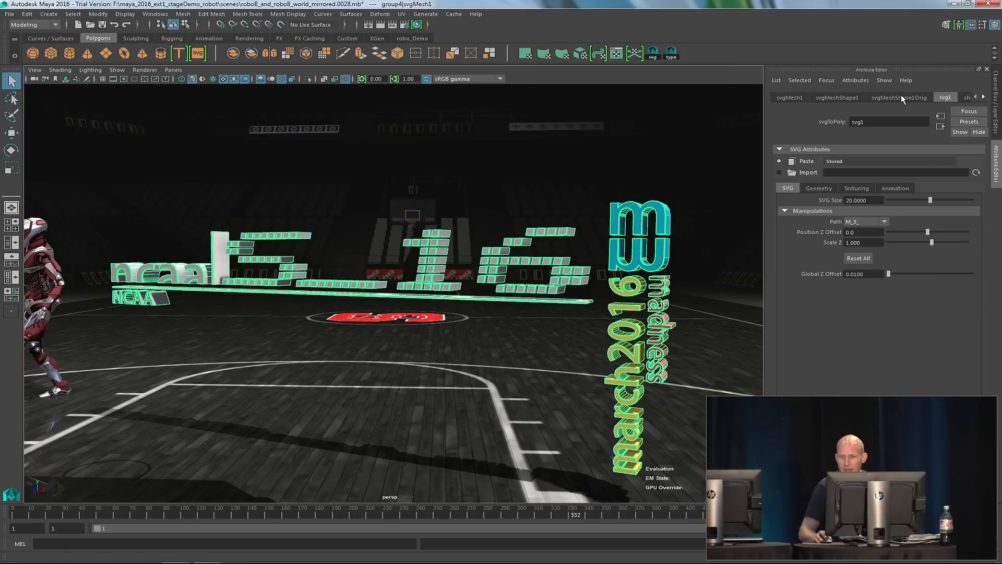
click(820, 188)
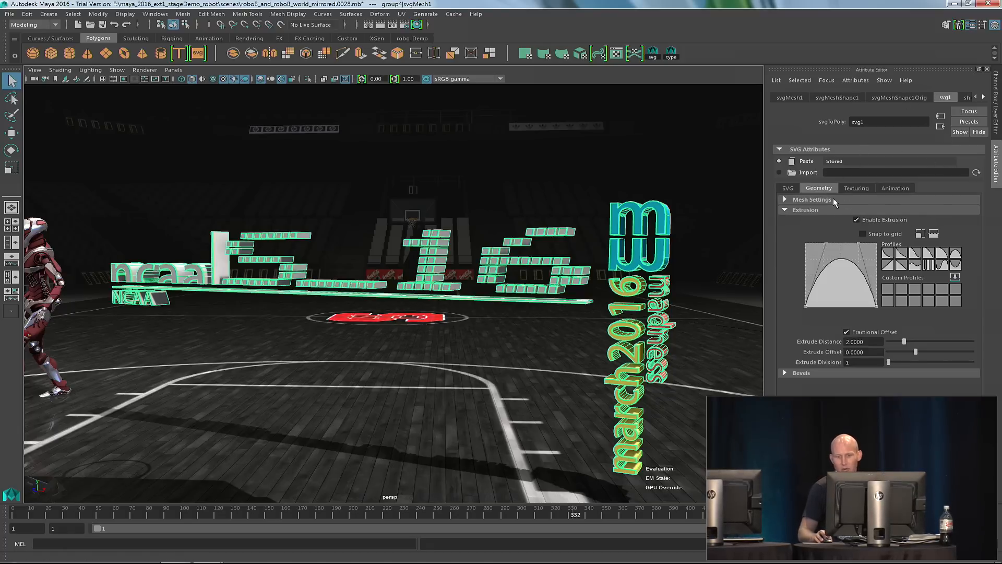
click(784, 200)
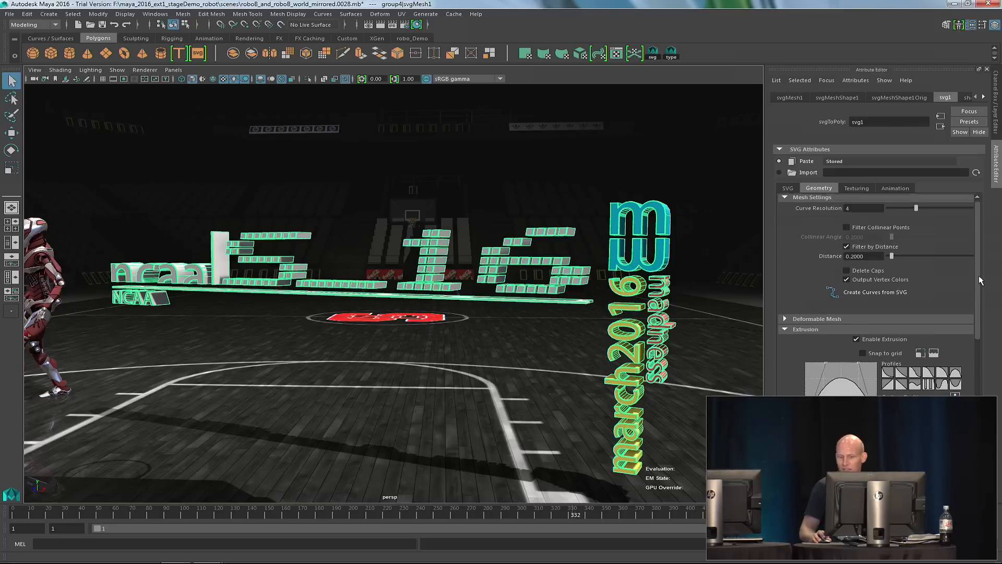
click(785, 322)
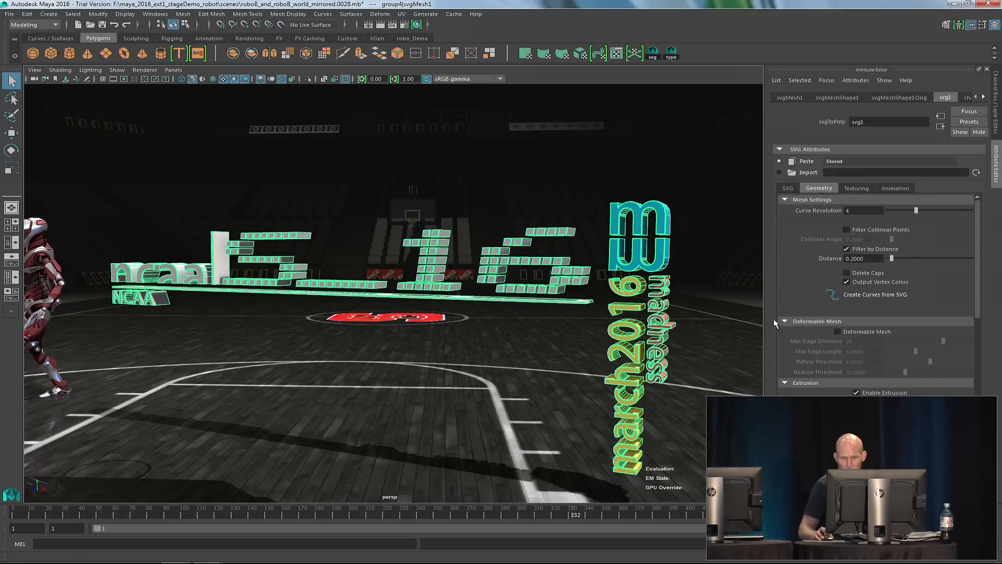
alt+middle_drag(543, 215, 493, 223)
alt+right_drag(514, 230, 671, 246)
alt+middle_drag(437, 242, 591, 313)
click(837, 332)
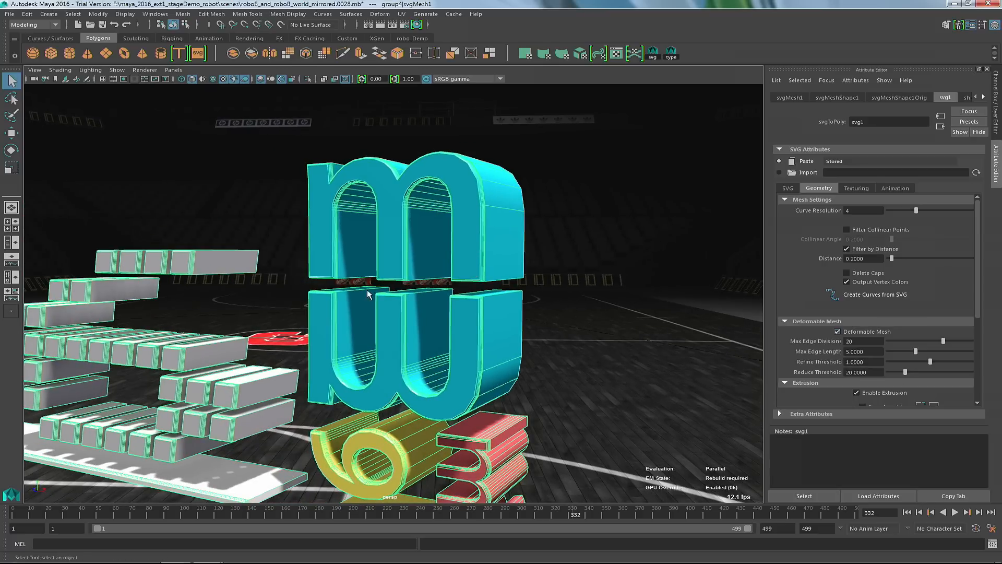
alt+middle_drag(536, 309, 563, 312)
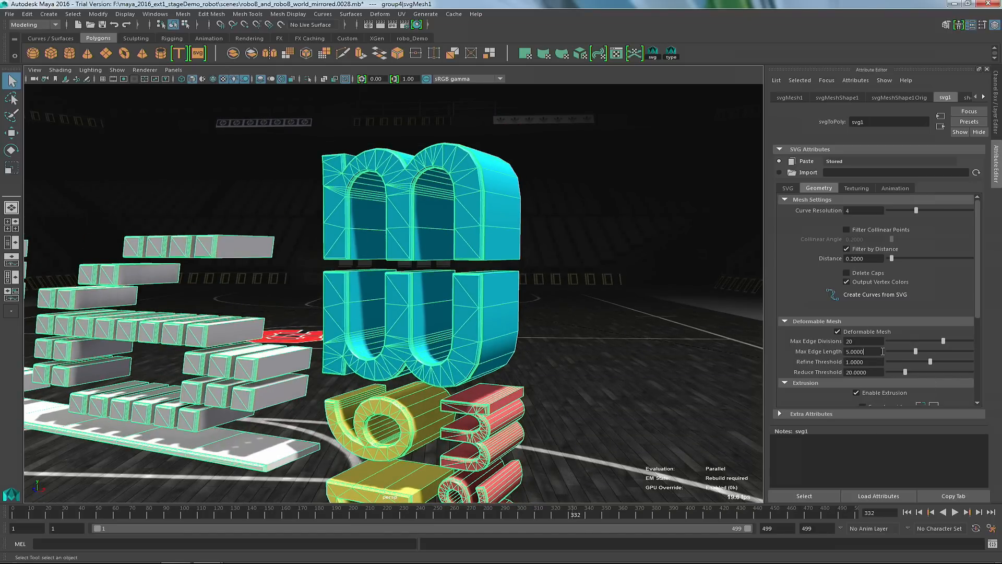
Try a Max Edge Length of 2 for the deformable mesh and settle on 4.
text(2)
key(Return)
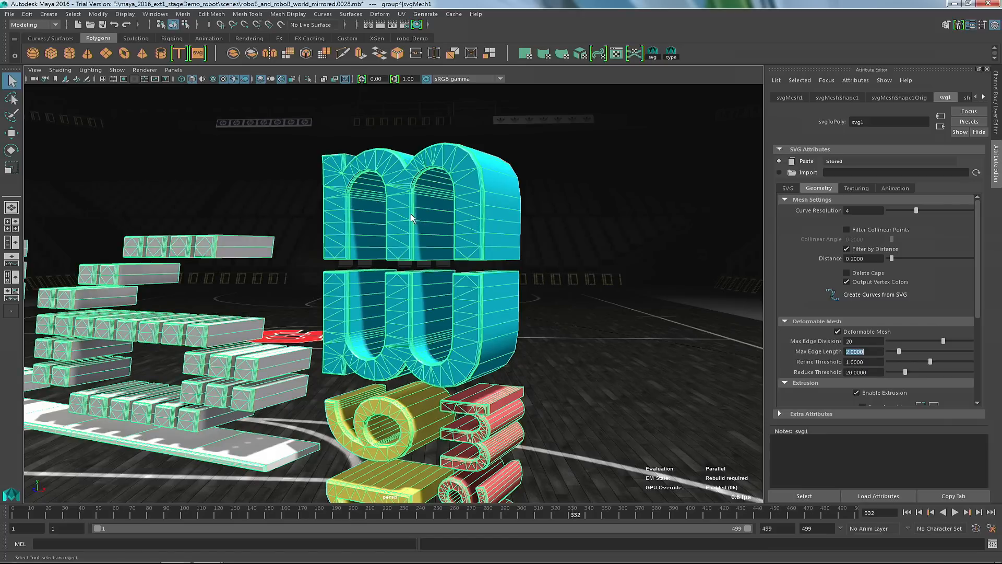
key(Tab)
text(0.5)
key(Return)
key(Return)
Create a nonlinear Bend deformer on the extruded SVG graphics.
alt+right_drag(489, 278, 354, 272)
alt+middle_drag(328, 275, 410, 209)
mouse_move(411, 208)
alt+mouse_down()
mouse_move(450, 224)
mouse_move(422, 223)
alt+mouse_up()
alt+middle_drag(422, 224, 394, 218)
key(space)
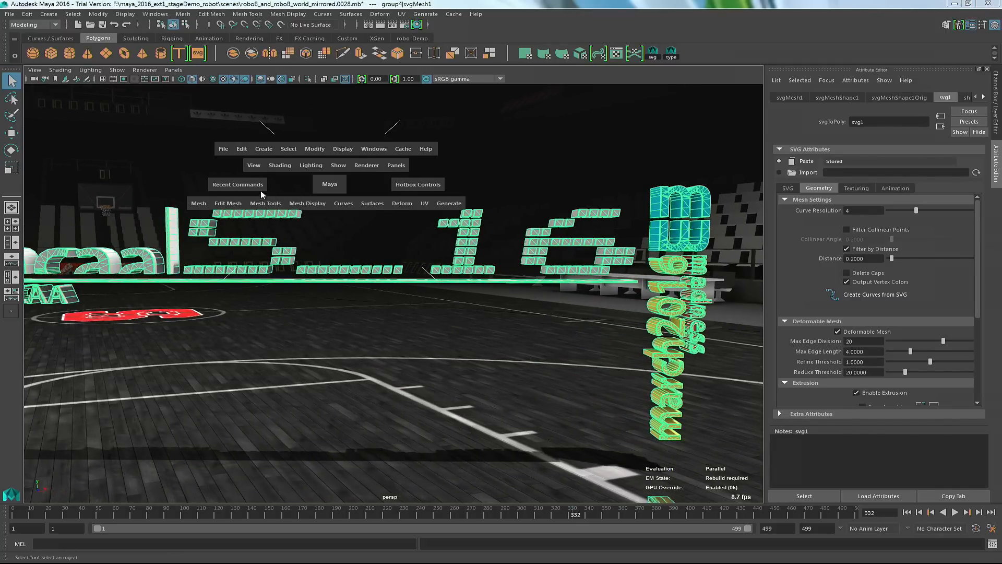
click(401, 202)
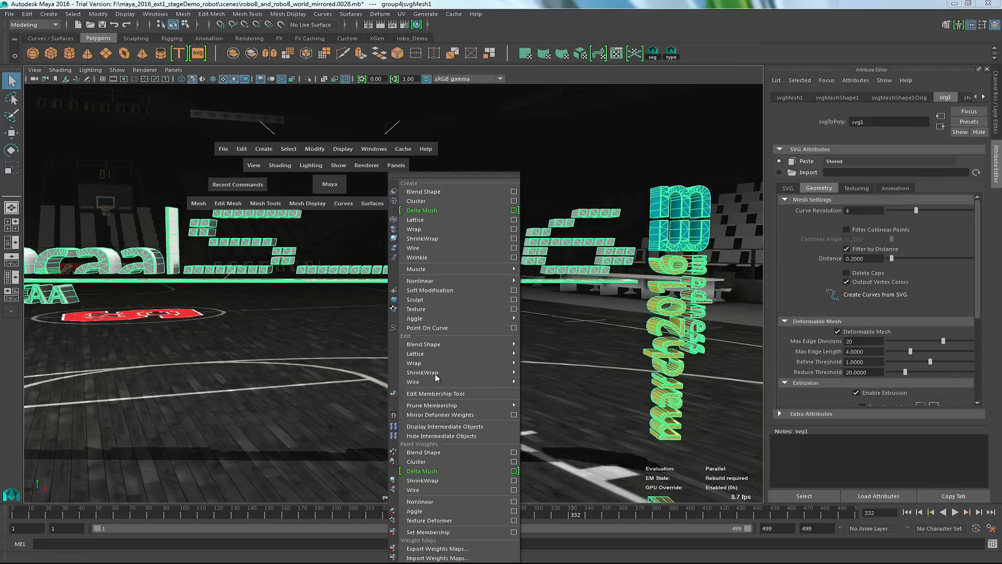
mouse_move(443, 281)
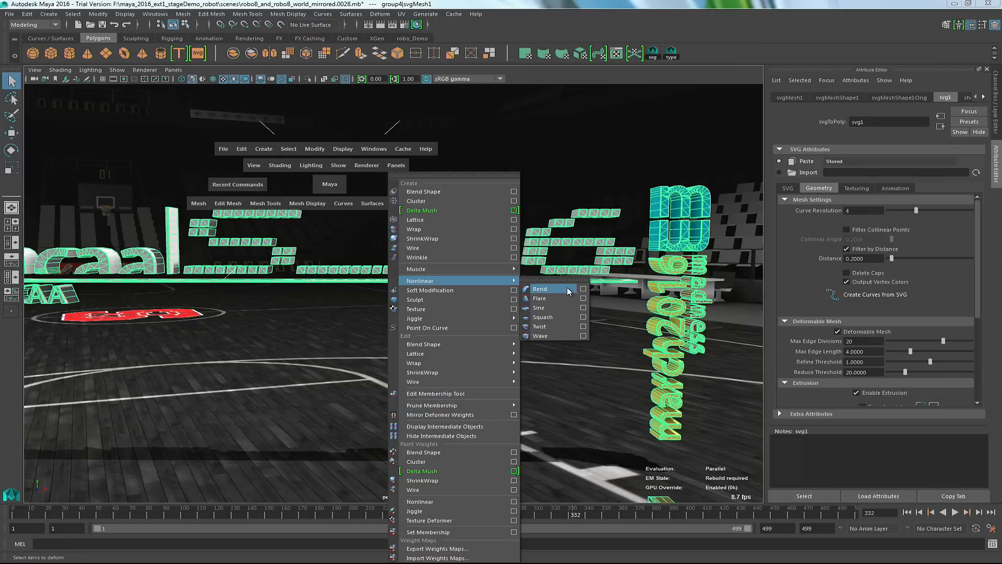
click(549, 290)
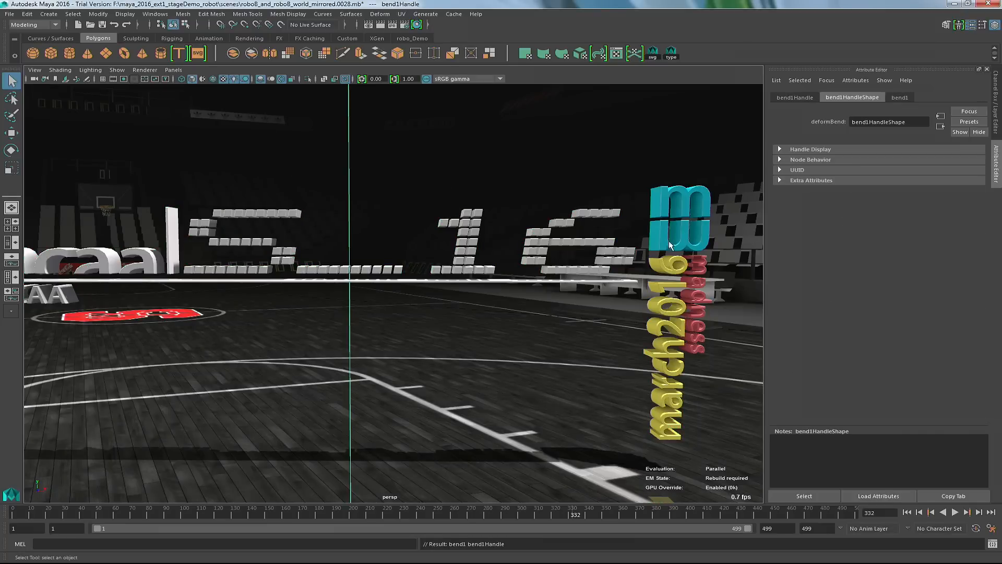
Set the Curvature of bend1 to about 40.9.
click(899, 97)
drag(936, 159, 946, 159)
alt+drag(277, 165, 418, 320)
Try to rotate the bend deformer handle about its X axis, and undo the rotation.
key(e)
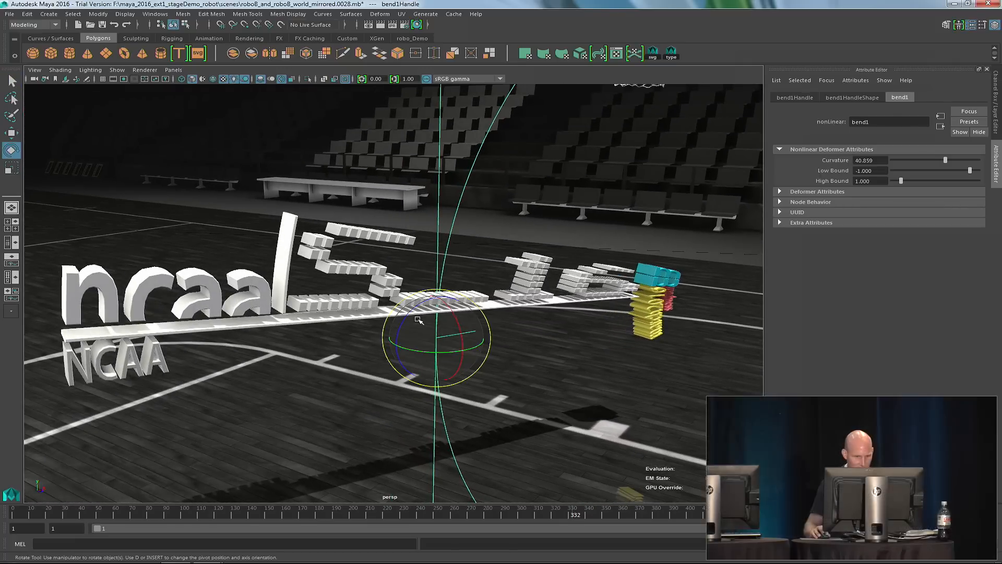
key(=)
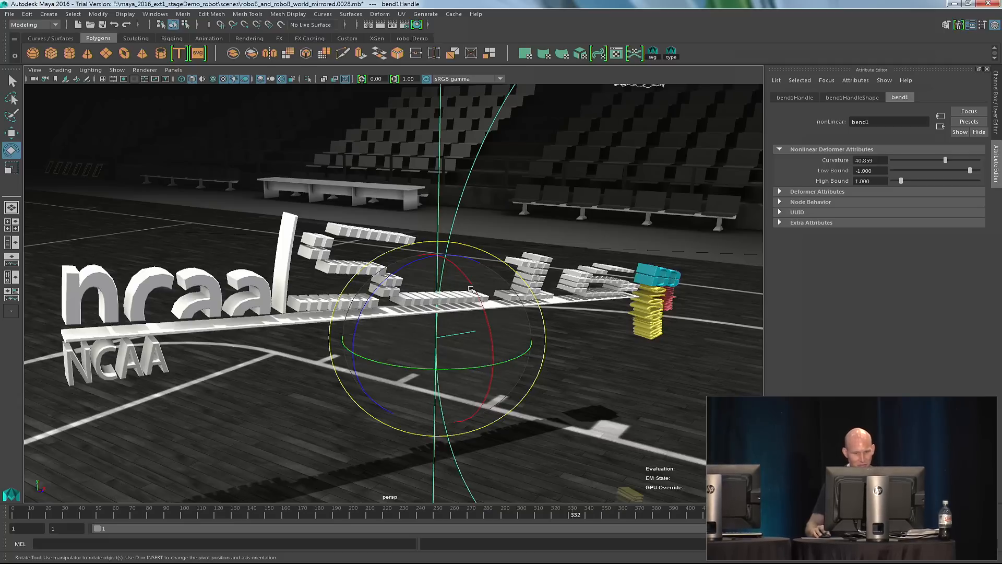
mouse_move(482, 307)
ctrl+shift+right_down()
mouse_move(475, 290)
mouse_move(479, 300)
ctrl+shift+right_up()
alt+drag(477, 326, 495, 323)
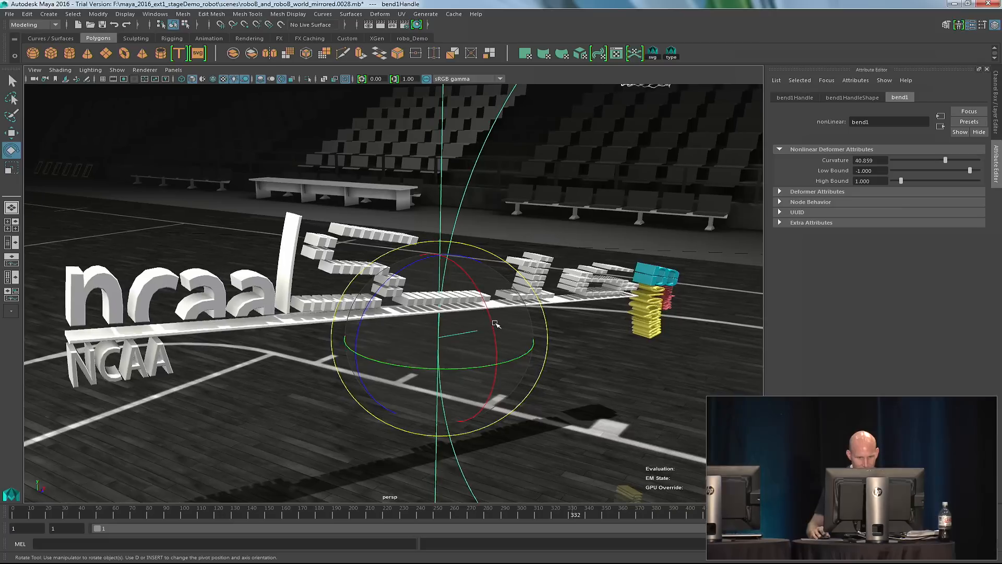
mouse_move(493, 324)
ctrl+shift+right_down()
mouse_move(492, 307)
mouse_move(493, 318)
ctrl+shift+right_up()
alt+drag(540, 341, 469, 335)
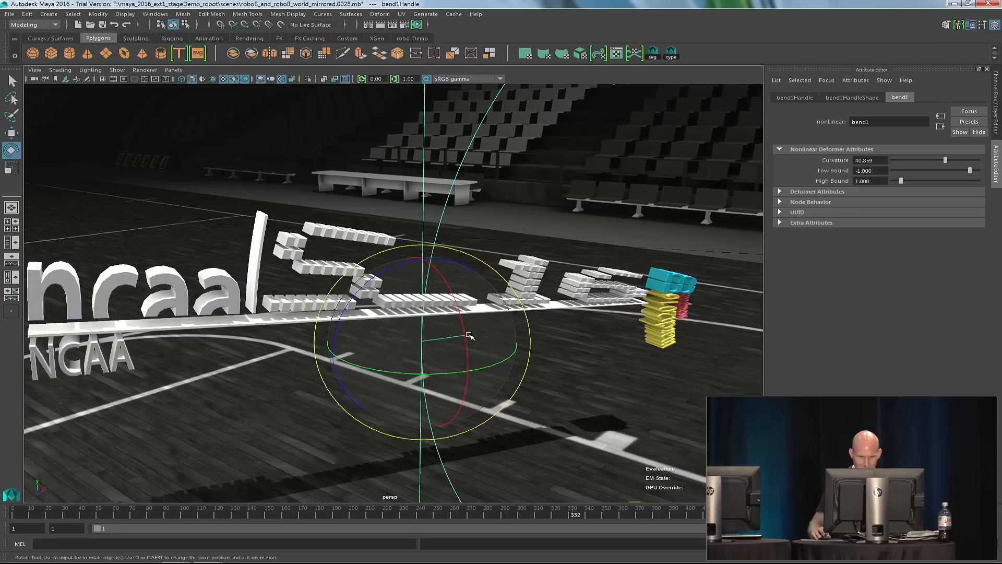
key(w)
click(453, 296)
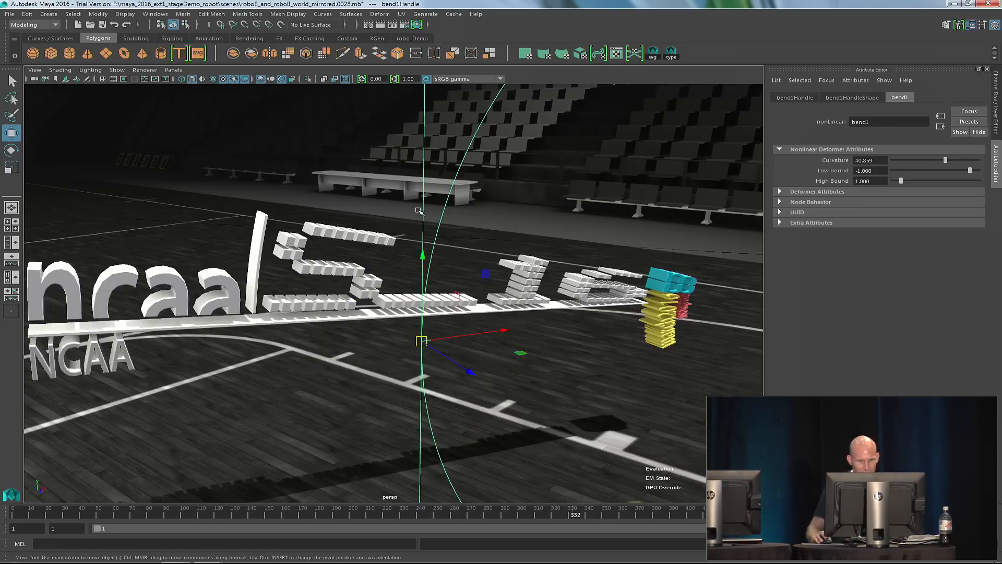
alt+drag(431, 213, 424, 208)
alt+drag(410, 265, 406, 289)
key(e)
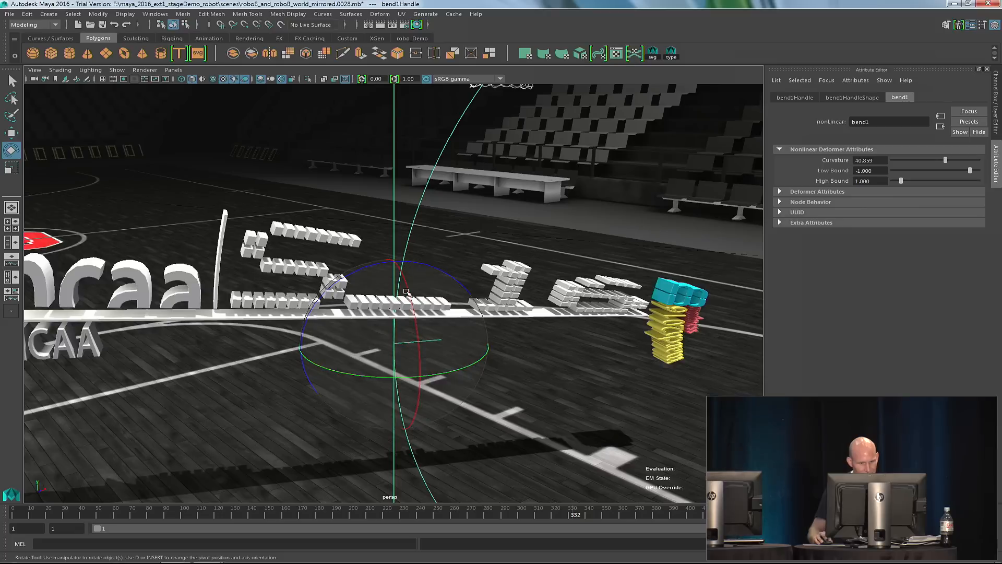
drag(410, 291, 381, 303)
key(ctrl+z)
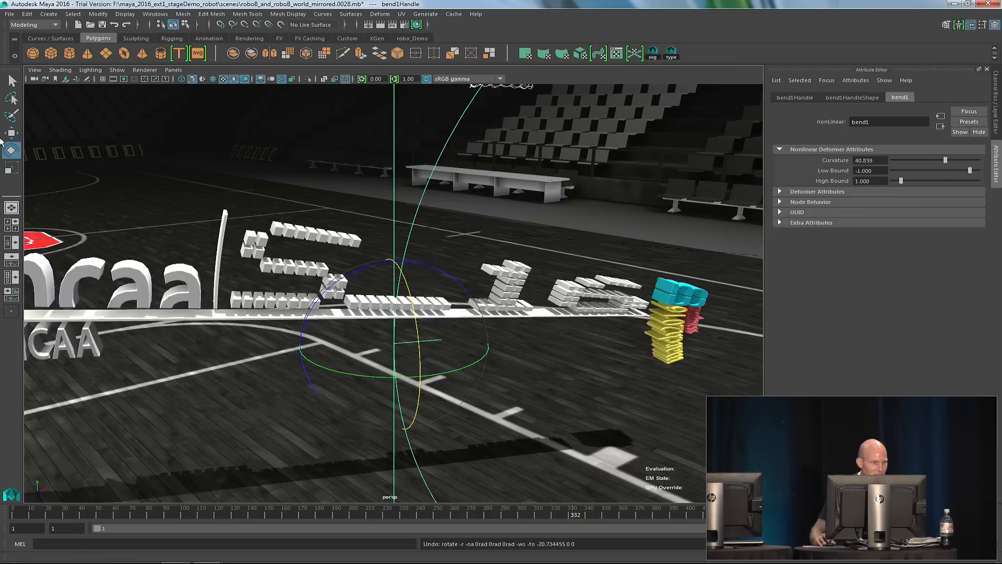
Reset the Rotate tool to its default settings and rotate the bend handle onto its side.
double_click(11, 150)
click(152, 81)
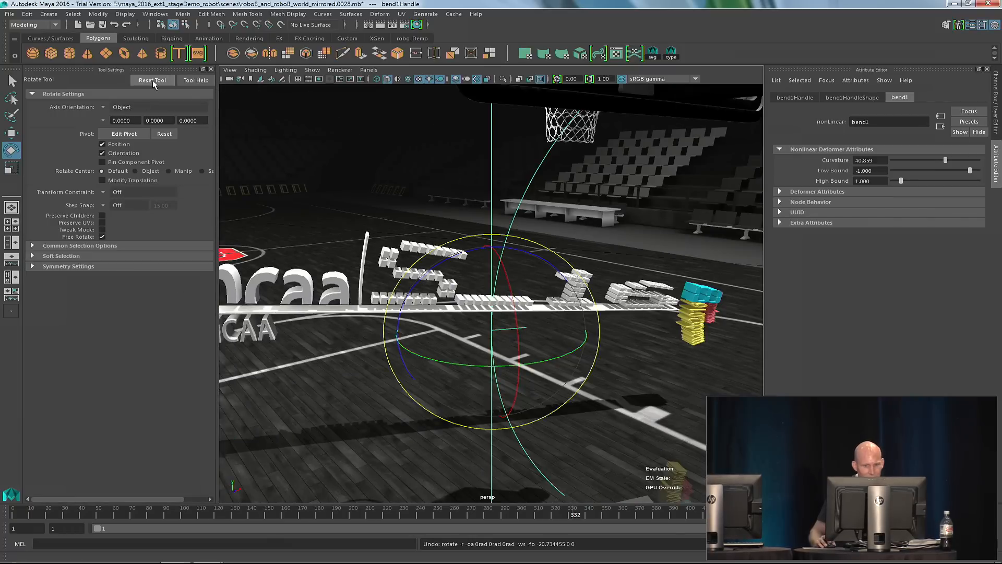
alt+drag(499, 320, 518, 304)
scroll(506, 319, up, 2)
drag(459, 365, 577, 344)
Raise the Curvature of bend1 to about 147 and rotate the handle further to change the bend direction.
drag(946, 159, 970, 160)
alt+drag(444, 342, 485, 317)
drag(486, 313, 538, 276)
Switch the view to the renderMe perspective camera.
key(space)
click(628, 241)
mouse_move(636, 249)
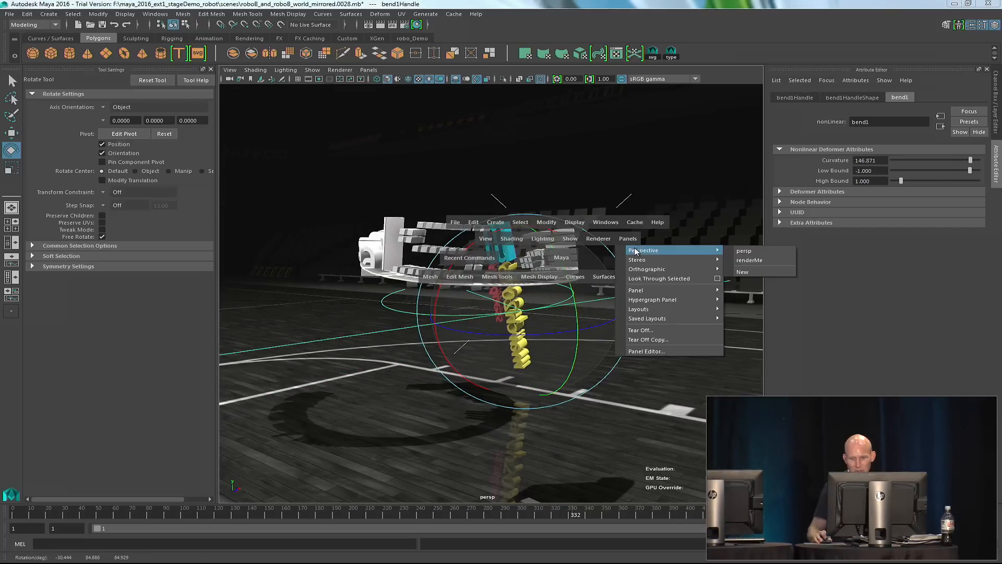
click(734, 262)
Set the Curvature of bend1 to about -27.6 and scrub the timeline to frame 376.
drag(970, 161, 930, 163)
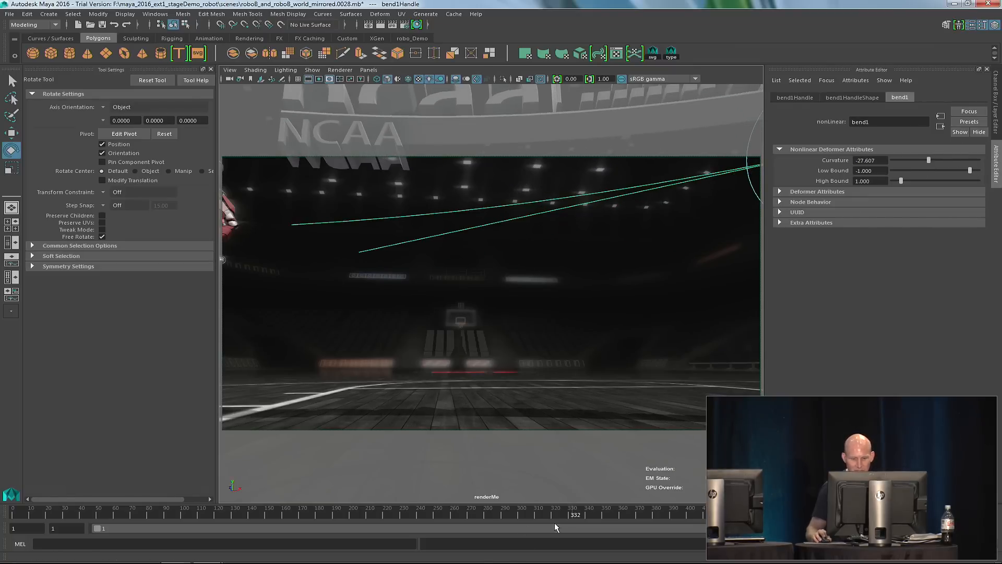
drag(567, 512, 647, 490)
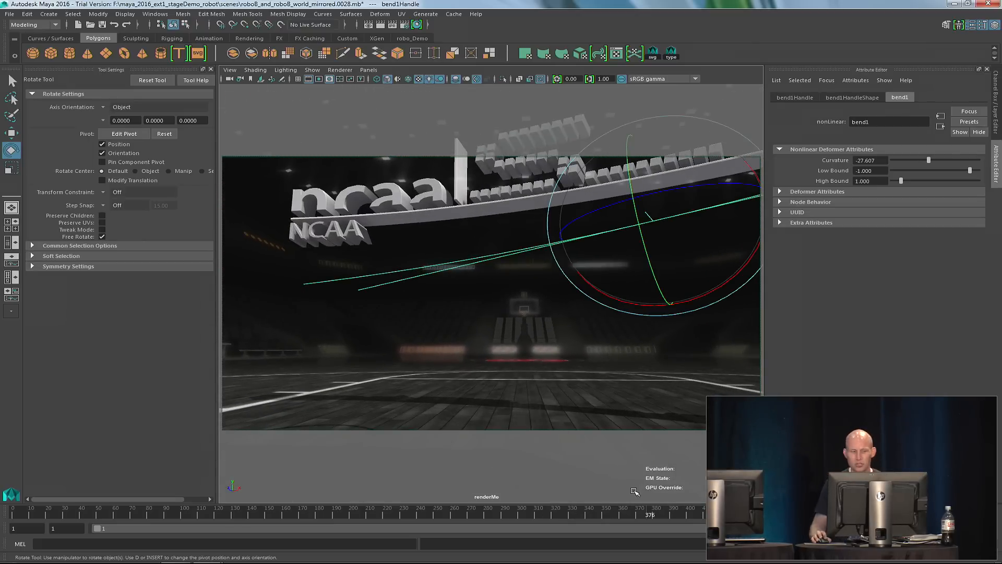
Create a 3D Type object, show its type1 attributes, and scale the text down to fit the camera view.
click(180, 56)
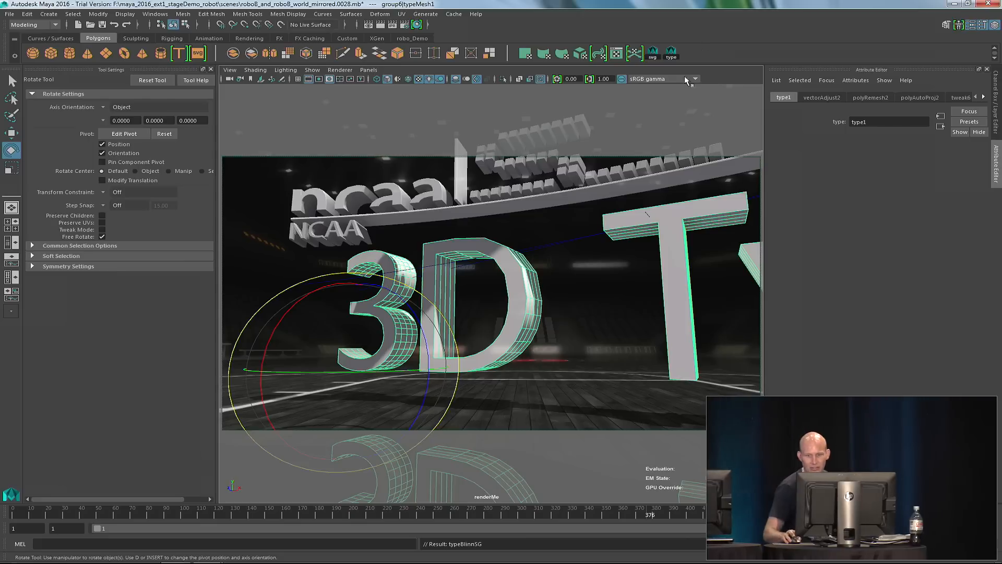
click(812, 98)
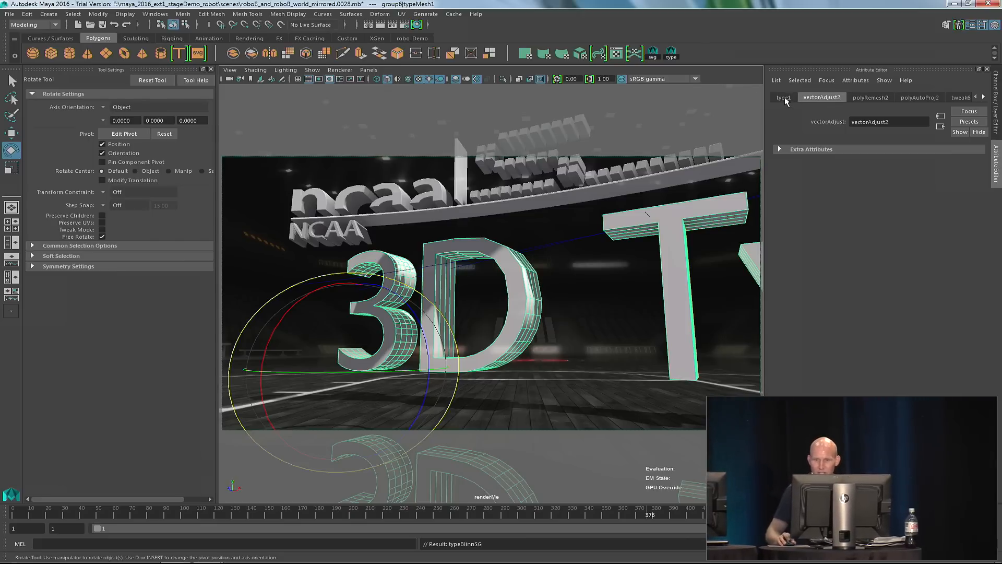
click(784, 98)
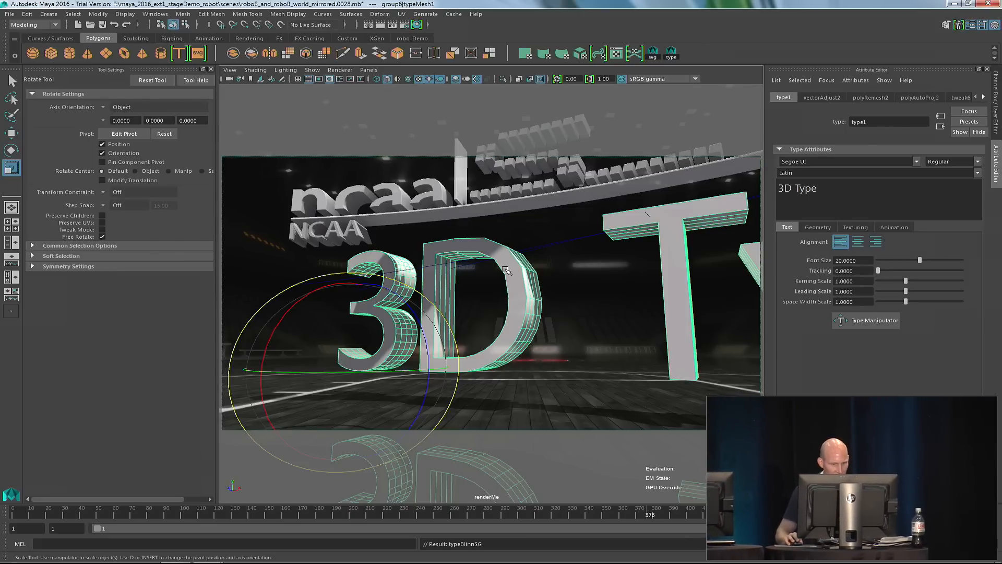
key(r)
middle_drag(501, 285, 146, 291)
Move the 3D Type text up and across to sit beneath the NCAA graphics, and show its type1 attributes.
key(w)
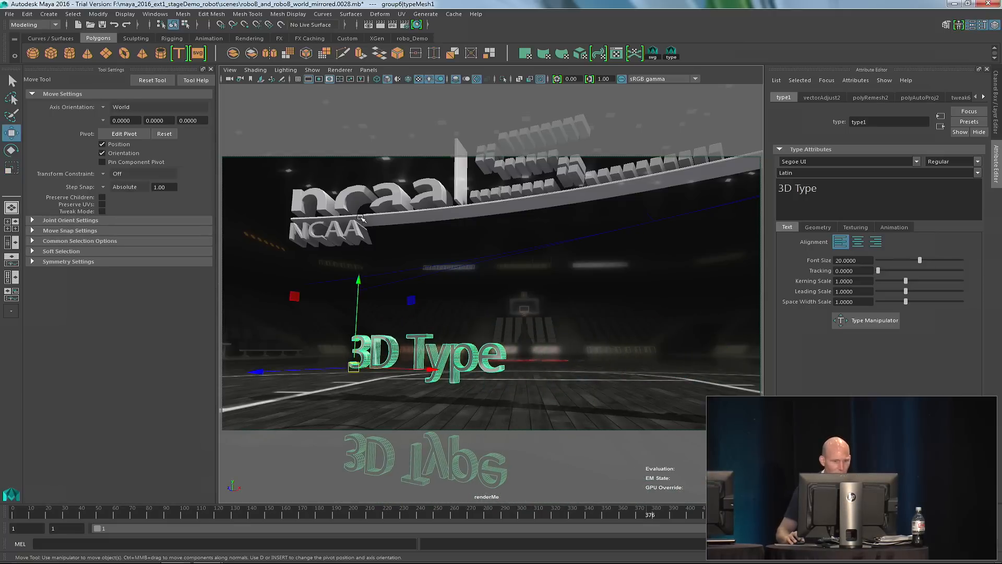
drag(358, 281, 359, 191)
drag(436, 270, 566, 247)
alt+middle_drag(567, 248, 559, 322)
click(953, 97)
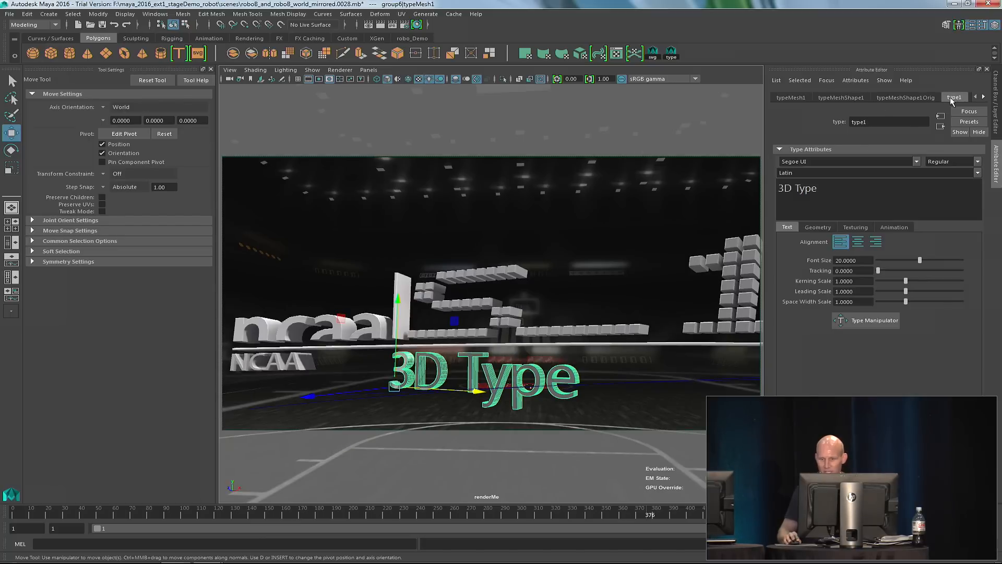
Right-align the 3D Type text after trying centre alignment, and move the text across so it clears the NCAA lettering.
click(858, 242)
click(877, 243)
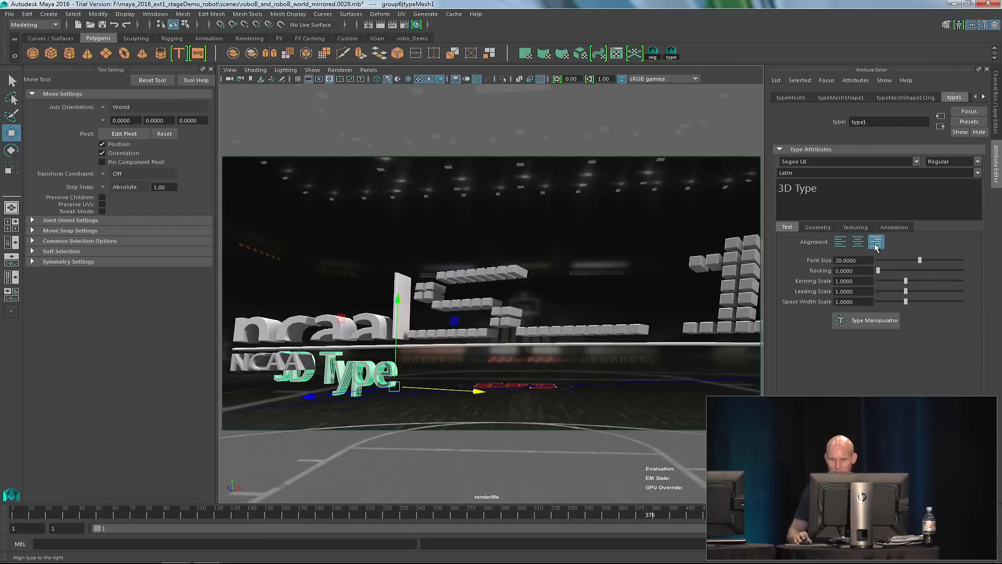
alt+middle_drag(455, 321, 653, 243)
drag(702, 306, 832, 299)
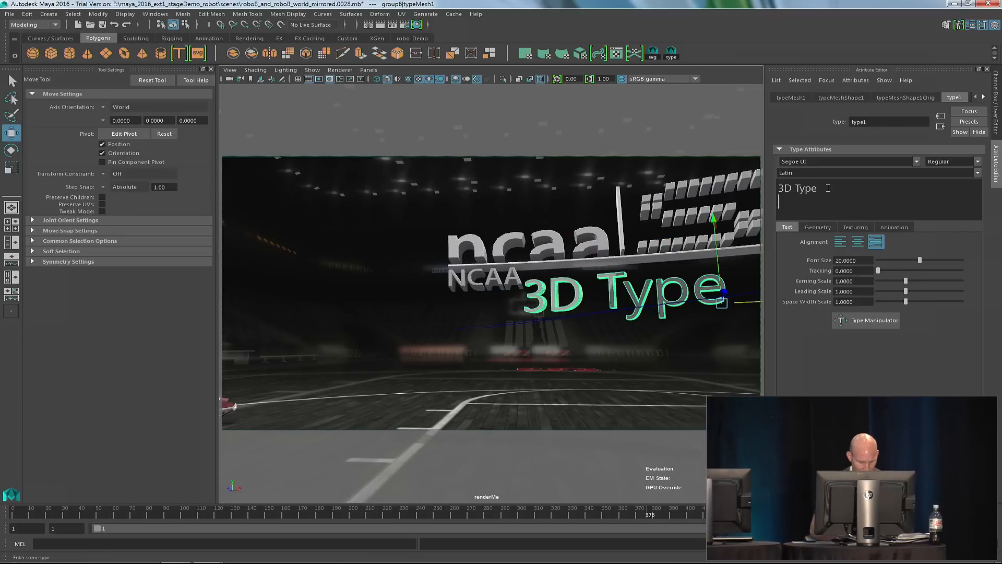
Add a second line reading Maya, and set the Kerning Scale to about 1.06 and the Leading Scale to about 0.94.
text(Maya)
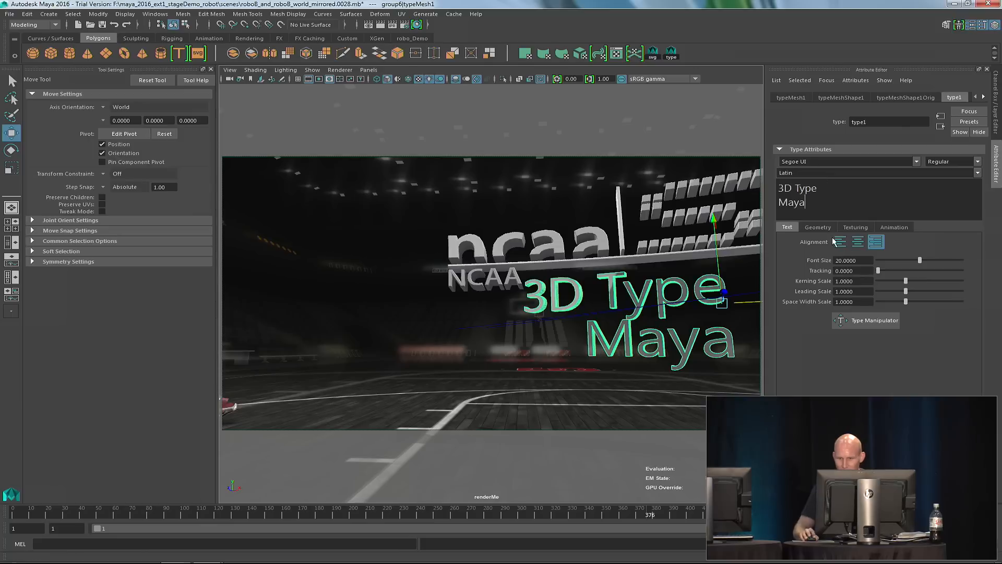
drag(906, 291, 907, 281)
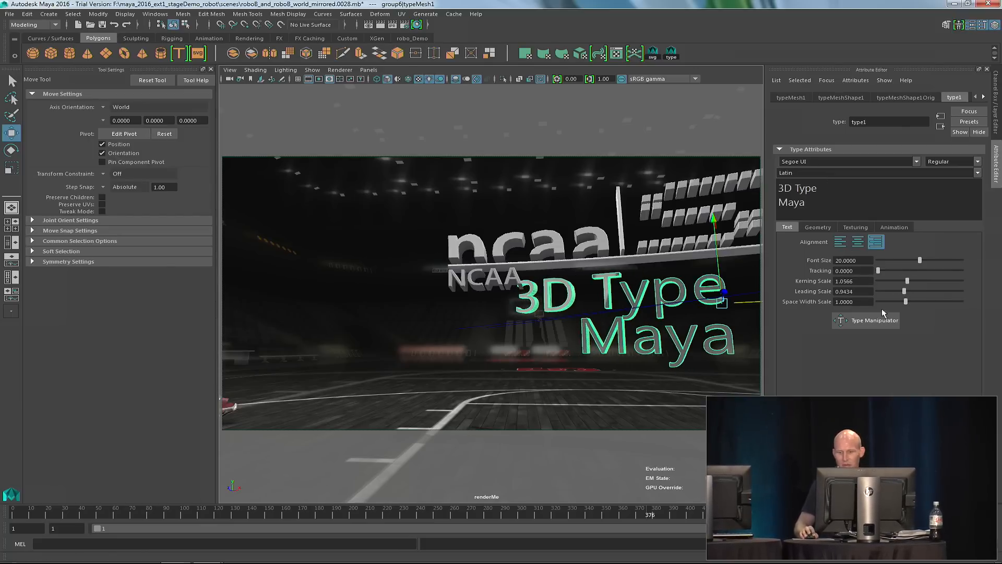
Activate the Type Manipulator and switch its mode to Word and finally to Line.
click(844, 321)
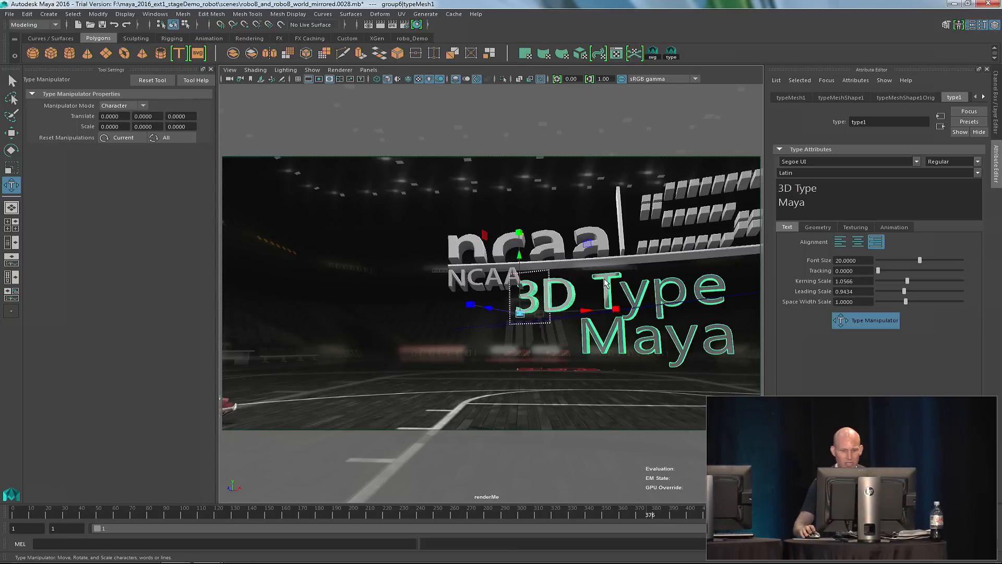
right_click(555, 309)
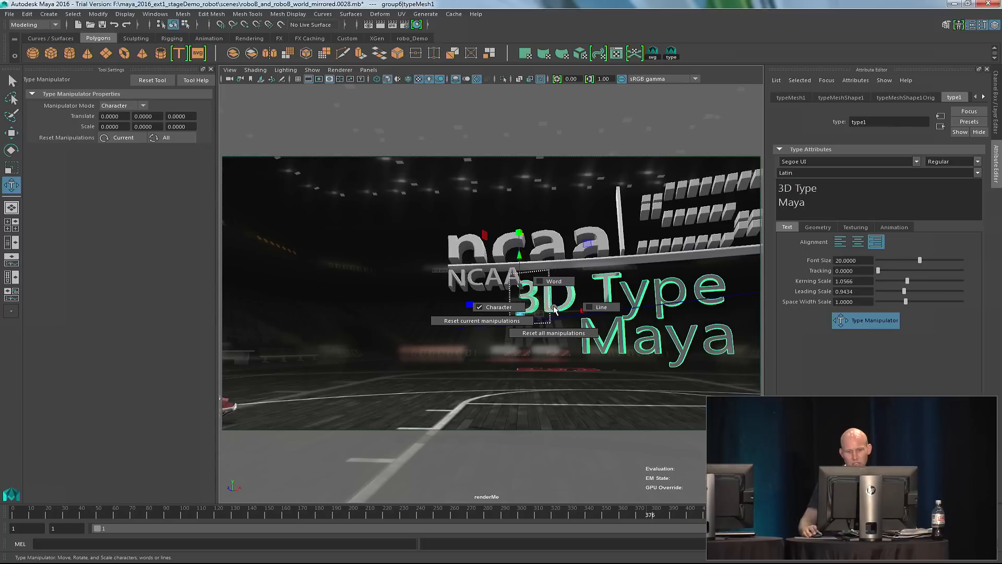
click(554, 281)
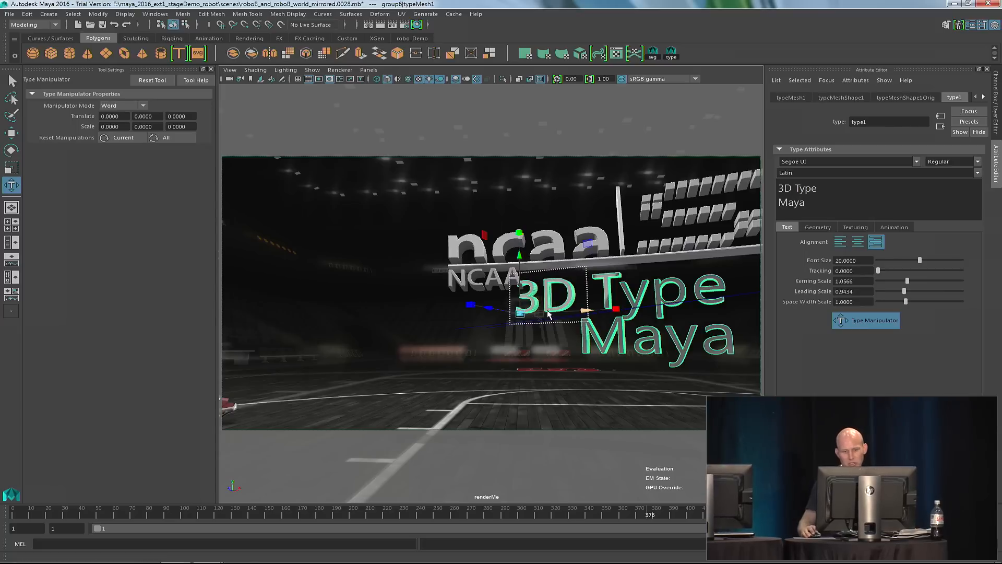
right_click(609, 303)
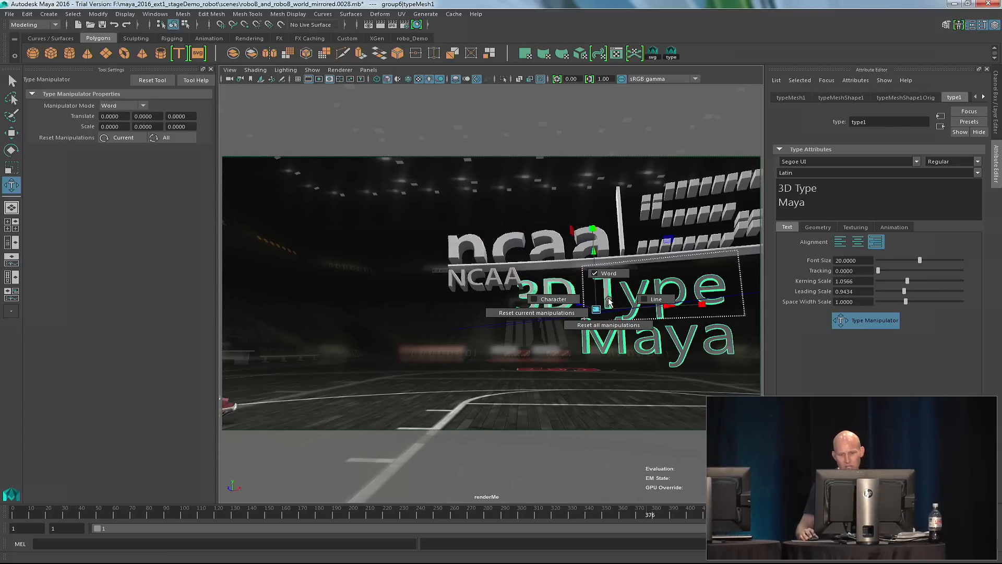
click(685, 301)
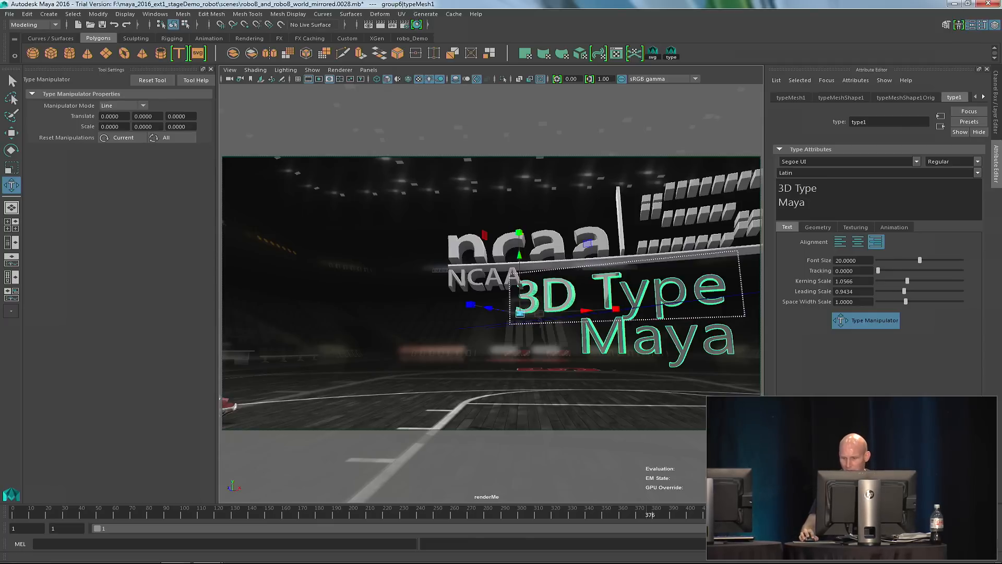
Copy the two matchup lines from the Script Editor and replace the type's text with "NC_State _ Washington State" and "Louisville _ Tennessee".
click(996, 546)
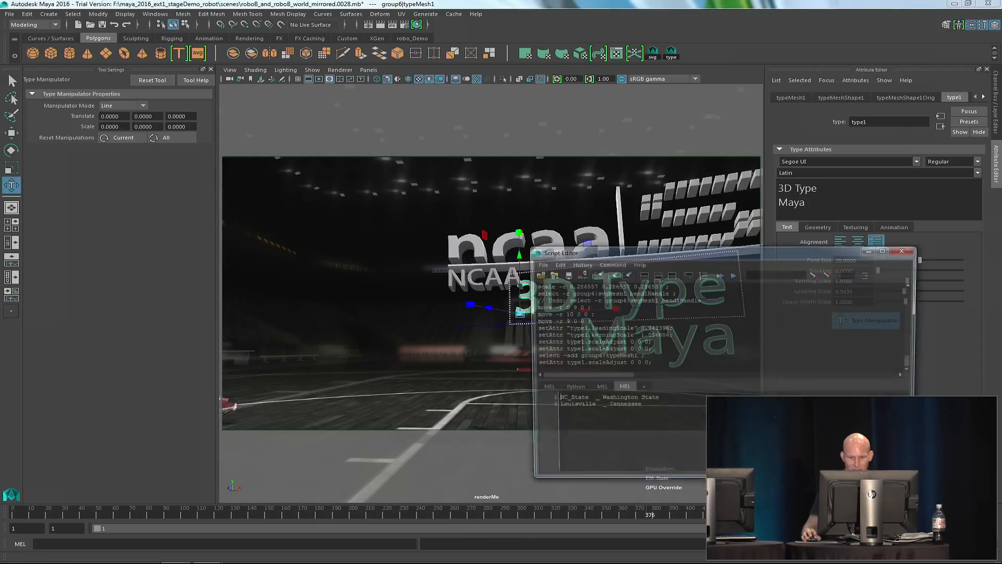
drag(663, 407, 496, 390)
key(ctrl+c)
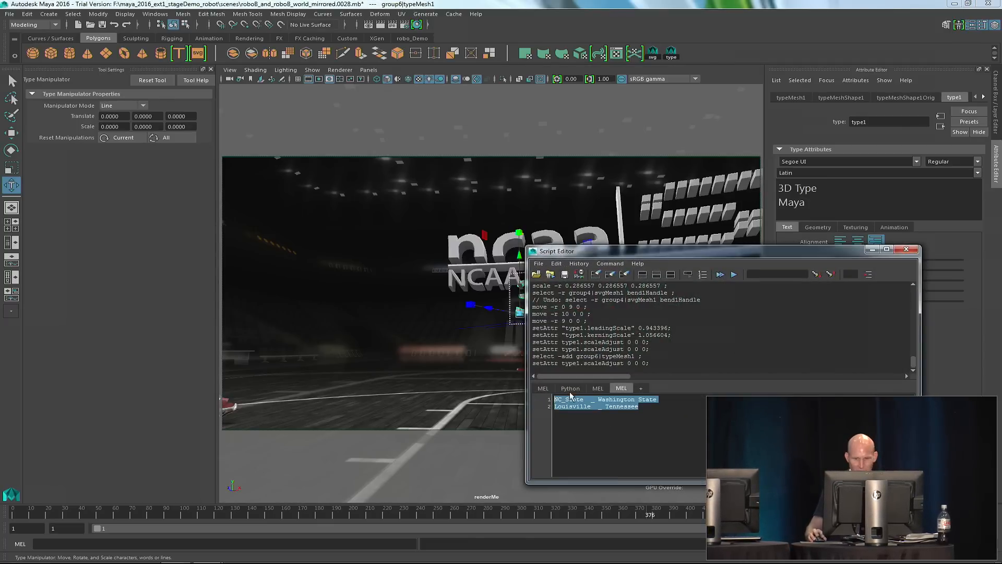
click(872, 250)
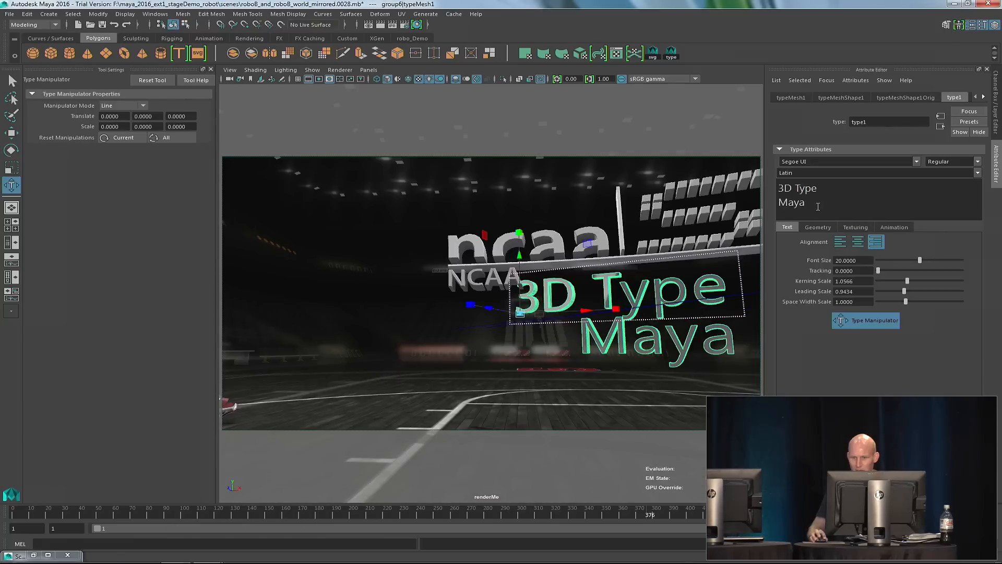
drag(819, 206, 743, 178)
key(ctrl+v)
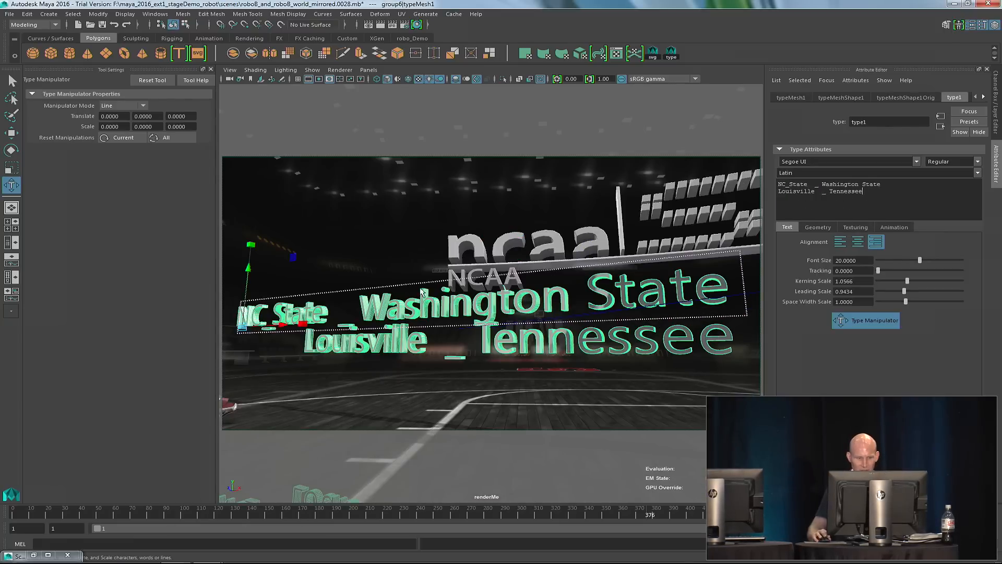
Move the matchup text across beside the march2016 lettering, scale it down, and raise it beneath the 16 graphics.
scroll(424, 285, down, 3)
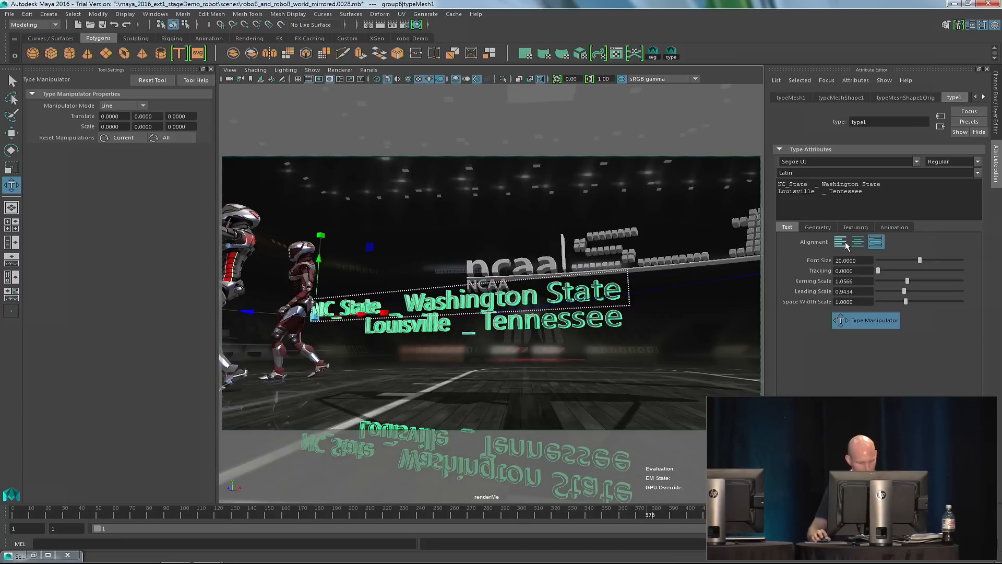
key(q)
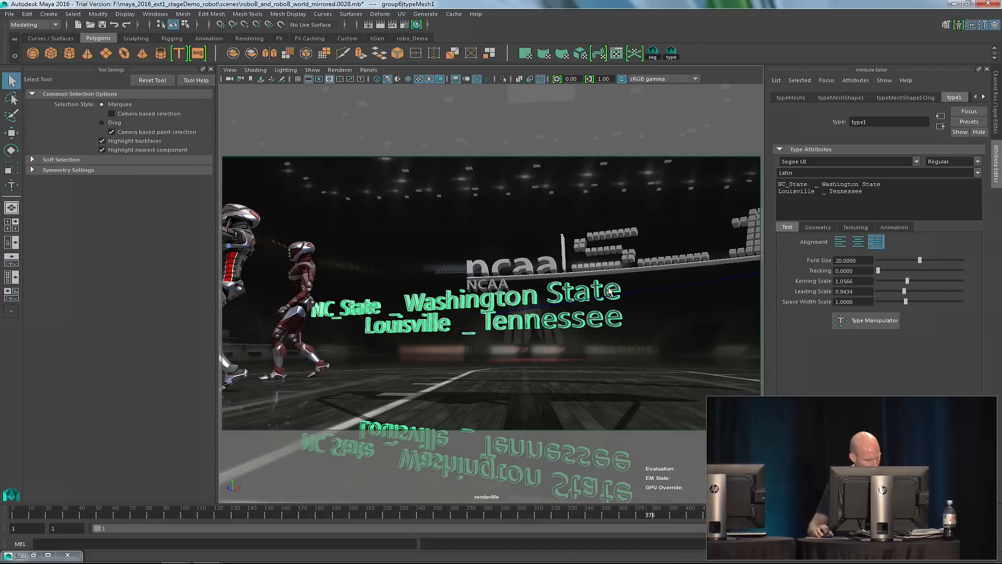
key(w)
alt+middle_drag(637, 284, 535, 295)
drag(526, 303, 794, 290)
key(e)
key(r)
middle_drag(627, 253, 303, 269)
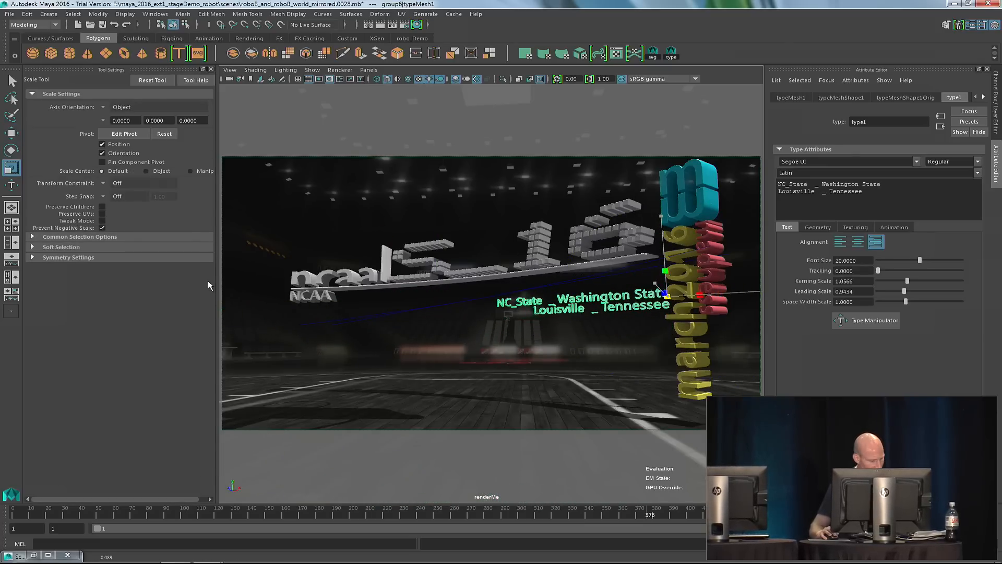
key(w)
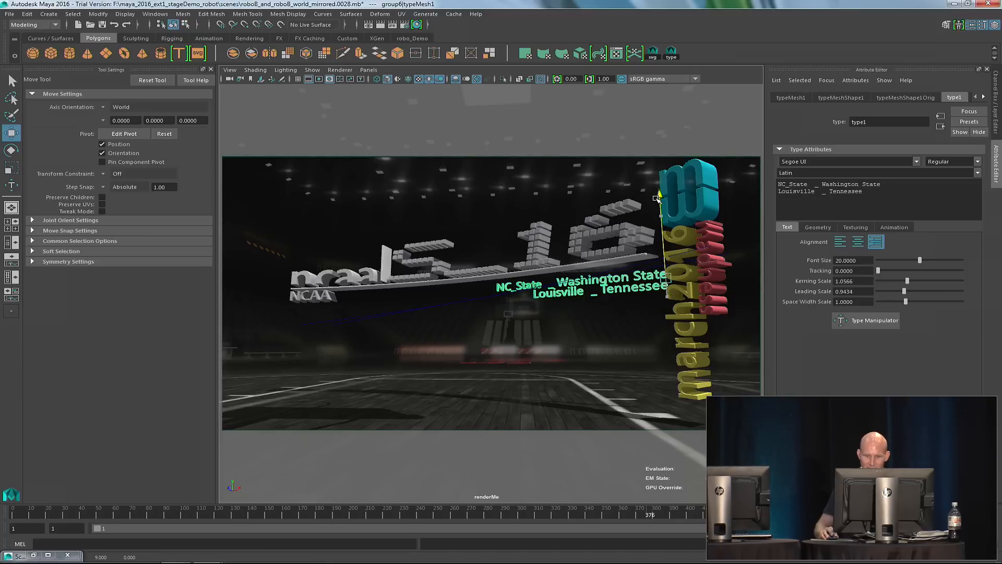
Switch the view to the persp camera and frame the matchup text beside the march2016 lettering.
alt+drag(668, 217, 659, 181)
key(space)
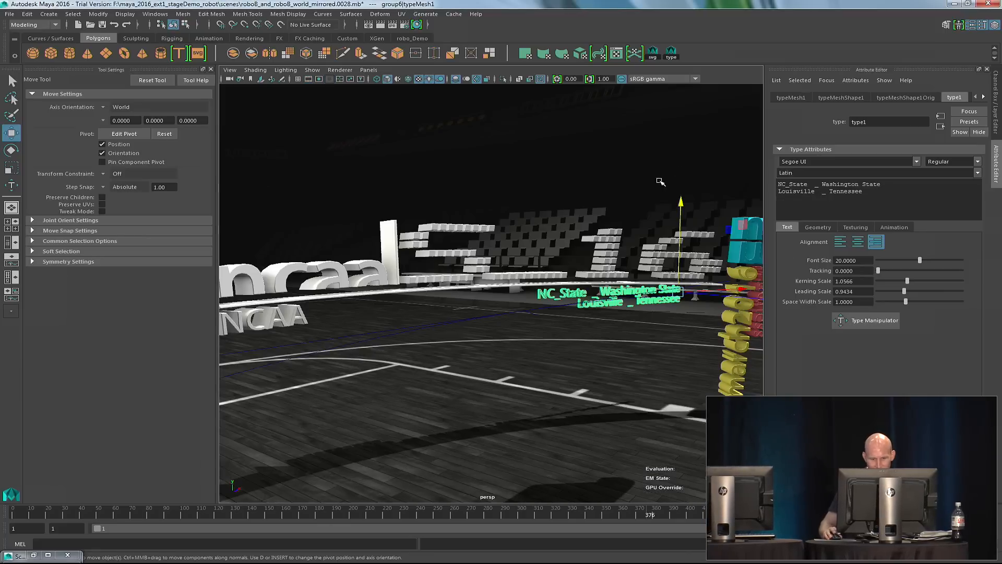
alt+drag(635, 276, 603, 286)
mouse_move(603, 286)
alt+right_down()
mouse_move(692, 288)
mouse_move(617, 290)
alt+right_up()
alt+middle_drag(592, 268, 565, 261)
drag(644, 280, 493, 282)
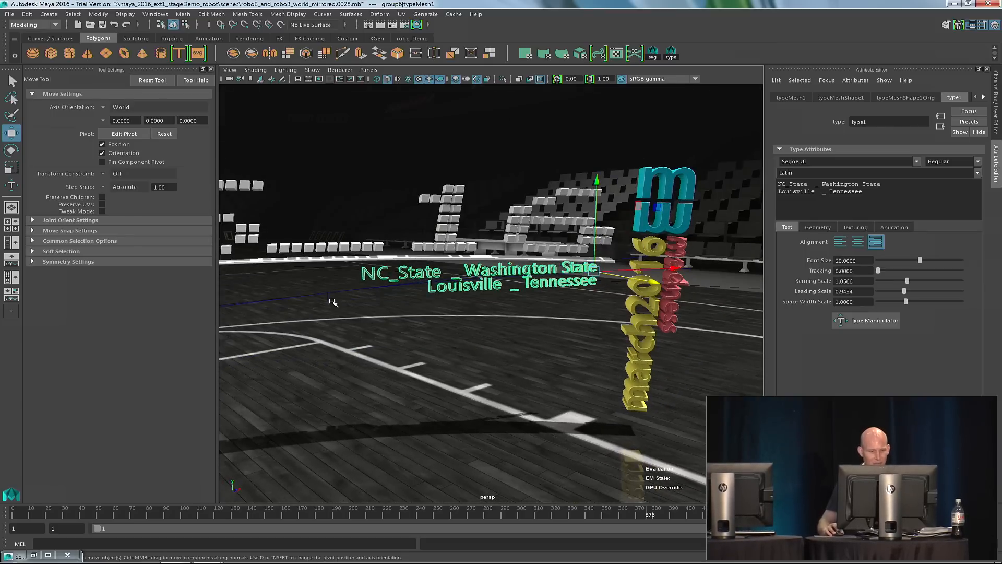
Select the bend1 handle and add the matchup text to its deformation with the Edit Membership Tool.
click(332, 290)
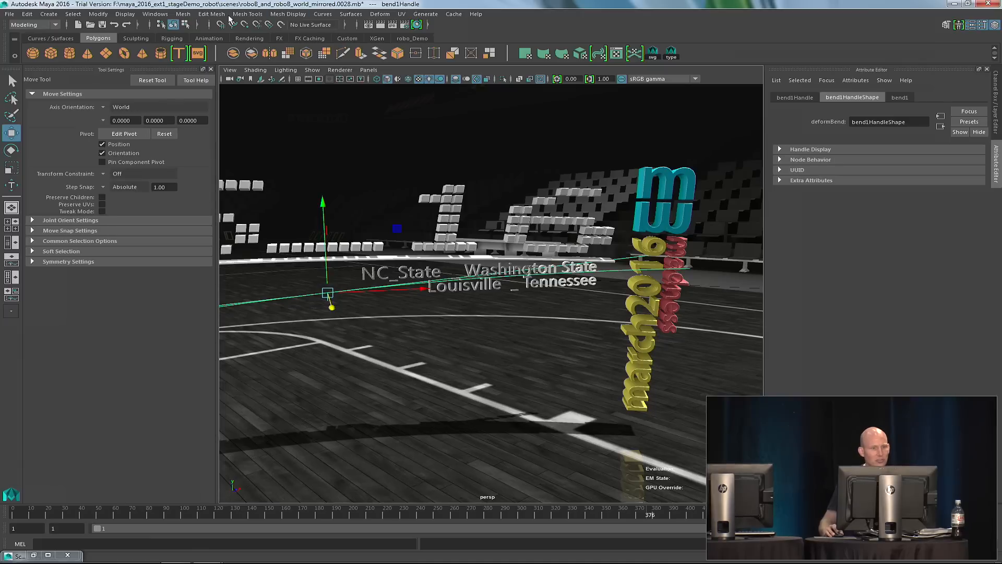
click(399, 15)
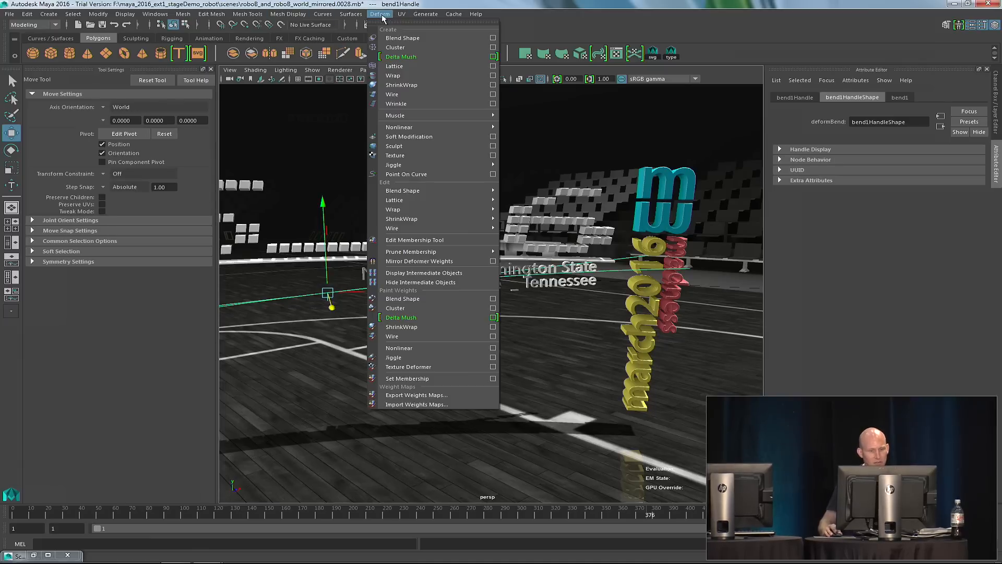
click(434, 238)
alt+drag(409, 284, 473, 276)
click(395, 261)
key(w)
click(472, 290)
alt+right_drag(474, 287, 519, 288)
alt+drag(519, 289, 422, 299)
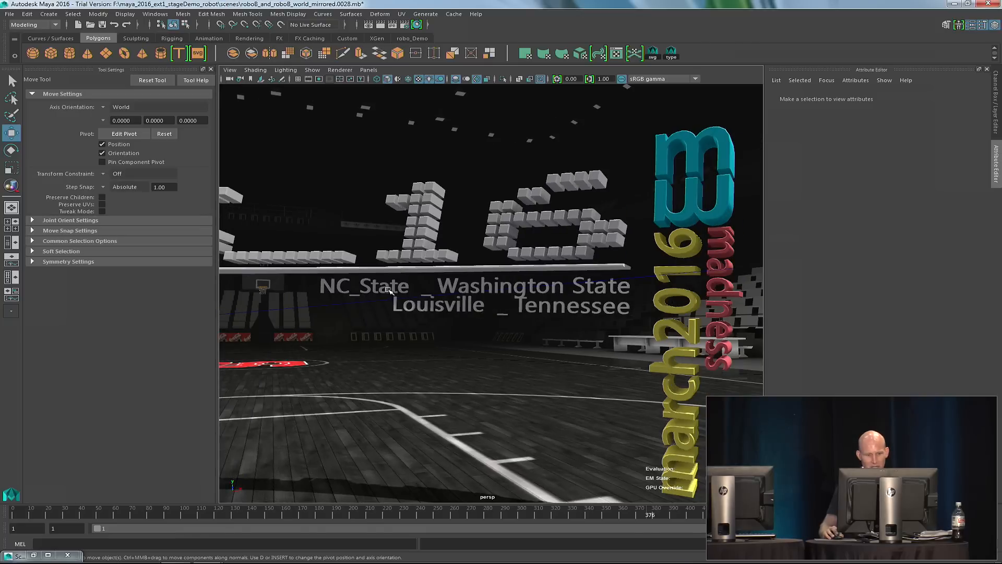
Select the matchup text and enable Animate in its type1 animation attributes.
click(389, 290)
click(964, 99)
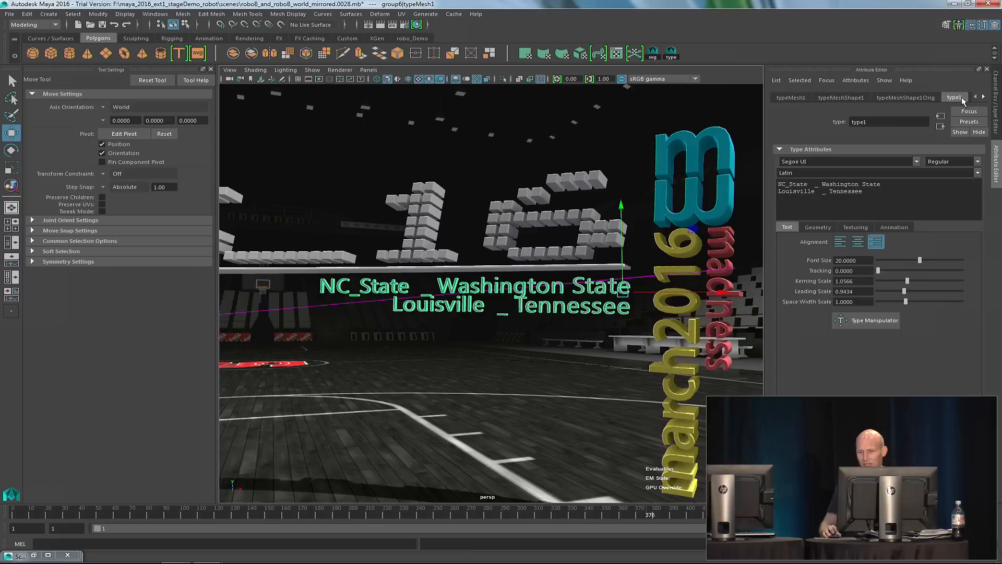
click(894, 228)
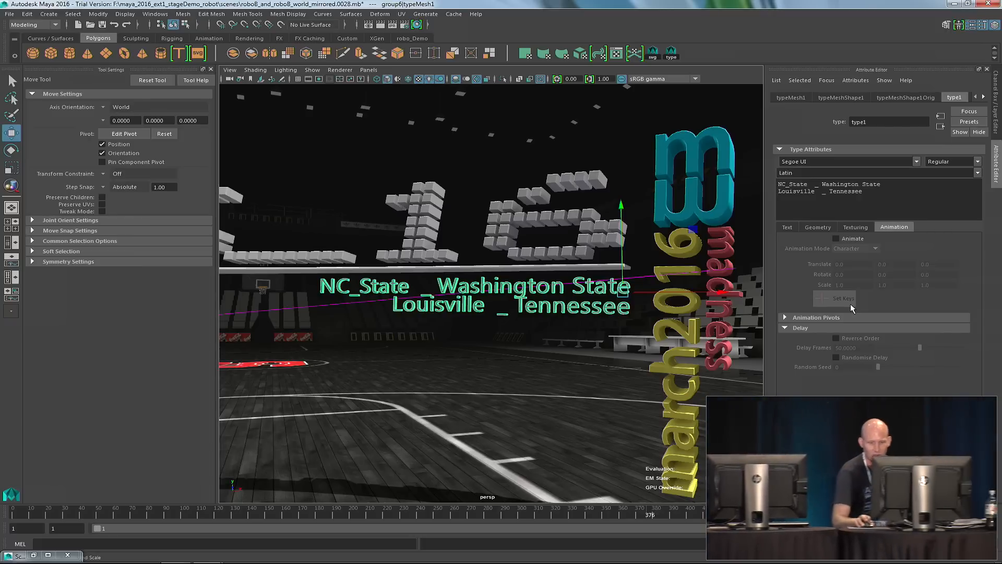
click(836, 238)
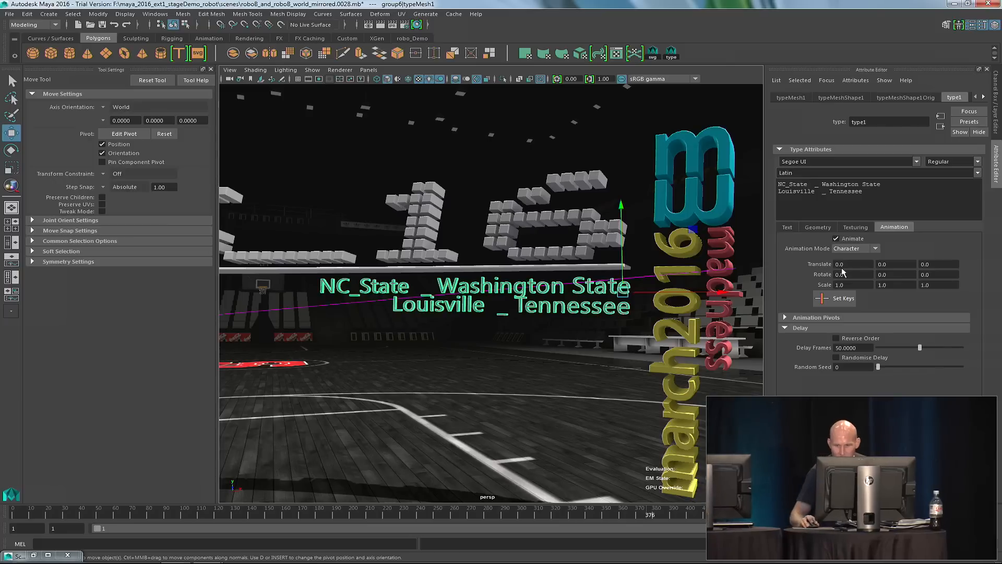
Try the Y rotation on characters, set the Animation Mode to Word, and set the Y rotation to about -16.7.
ctrl+middle_drag(886, 274, 823, 306)
click(851, 248)
click(851, 260)
ctrl+middle_drag(895, 274, 923, 273)
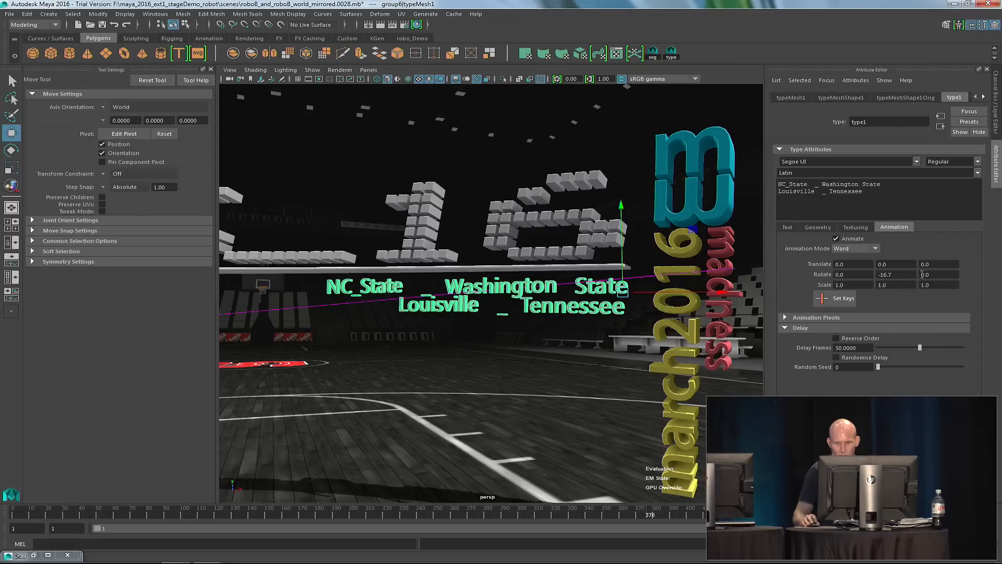
Try the words' rotation with the X animation pivot at 0 and at 1, setting the Y rotation to -17.2.
click(785, 318)
drag(912, 338, 828, 346)
mouse_move(891, 275)
ctrl+middle_down()
mouse_move(827, 275)
mouse_move(897, 276)
ctrl+middle_up()
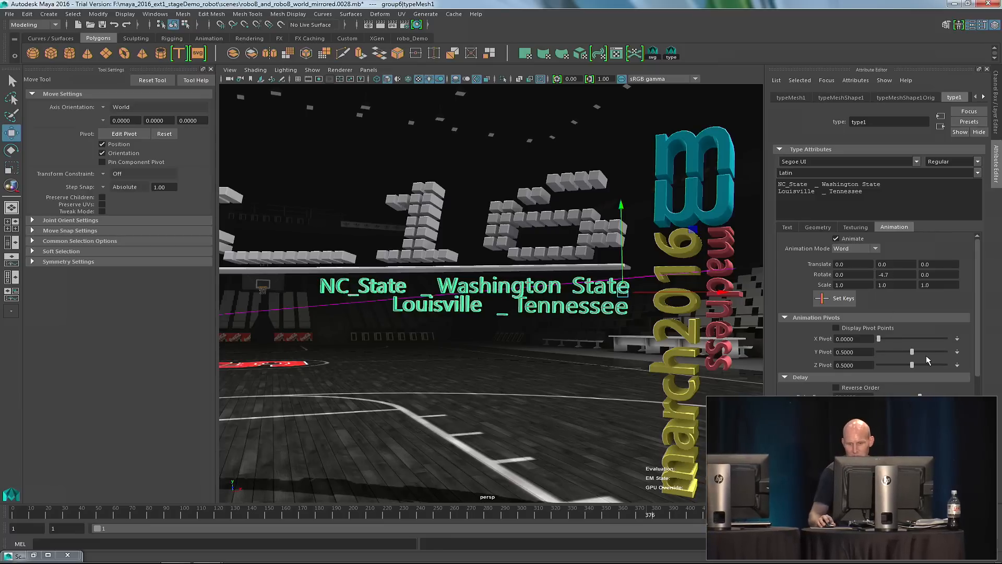
drag(880, 338, 947, 338)
mouse_move(883, 278)
ctrl+middle_down()
mouse_move(858, 276)
mouse_move(918, 275)
mouse_move(881, 277)
mouse_move(894, 276)
ctrl+middle_up()
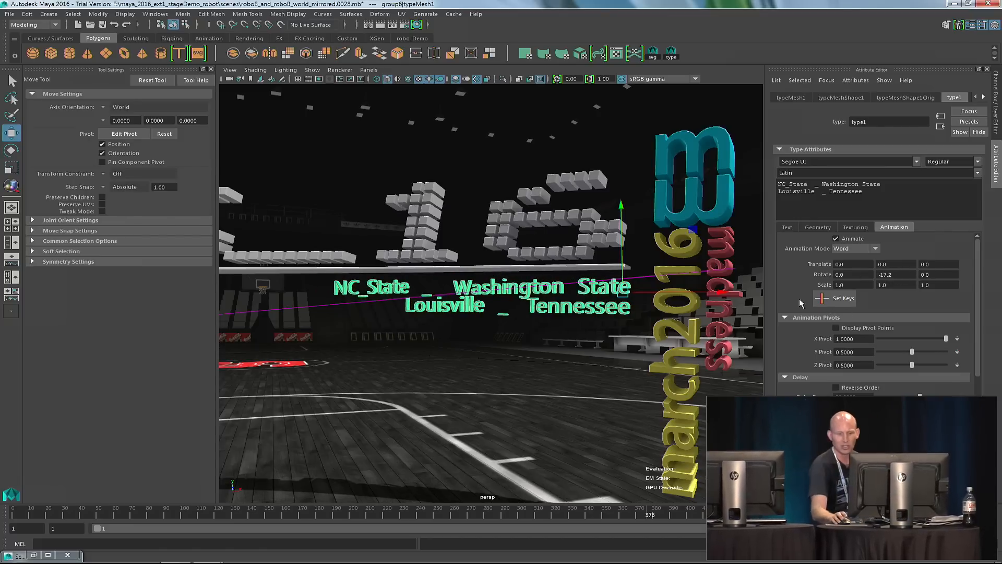
Set the words' X animation pivot to 0.
right_click(813, 339)
click(810, 335)
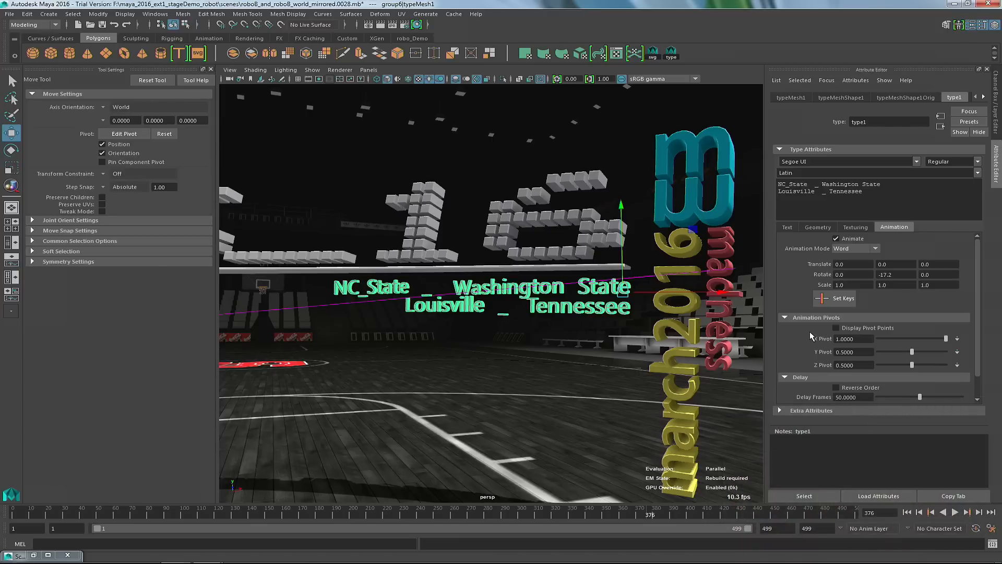
drag(870, 339, 690, 347)
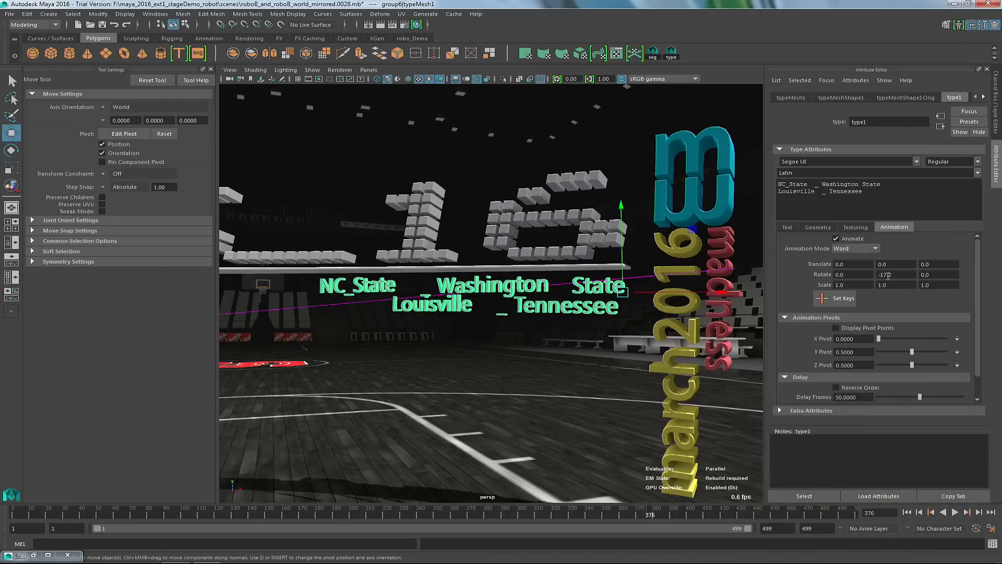
Check the animated text through the renderMe camera while scrubbing the timeline, and return to the persp view.
scroll(578, 305, up, 5)
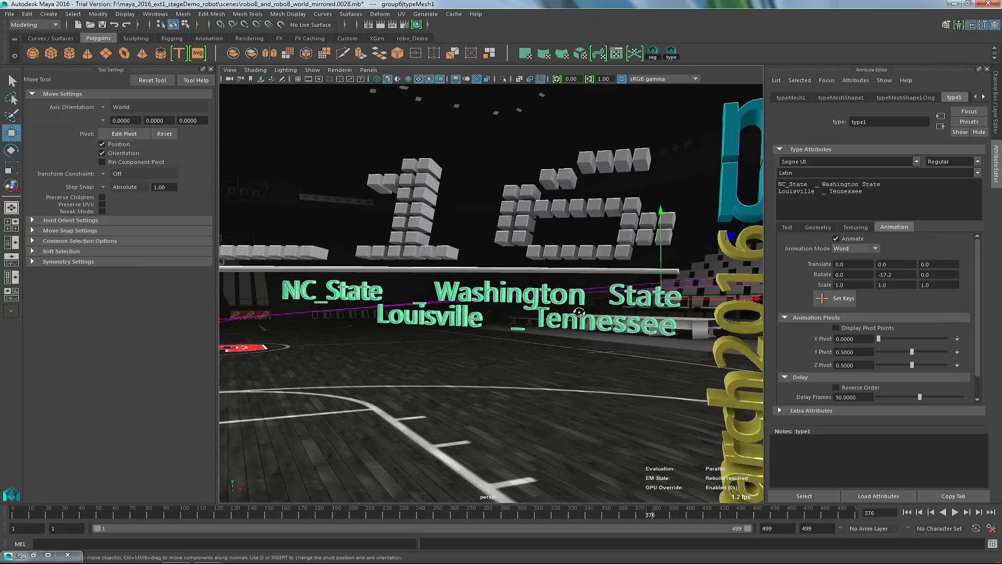
key(space)
click(607, 267)
mouse_move(616, 278)
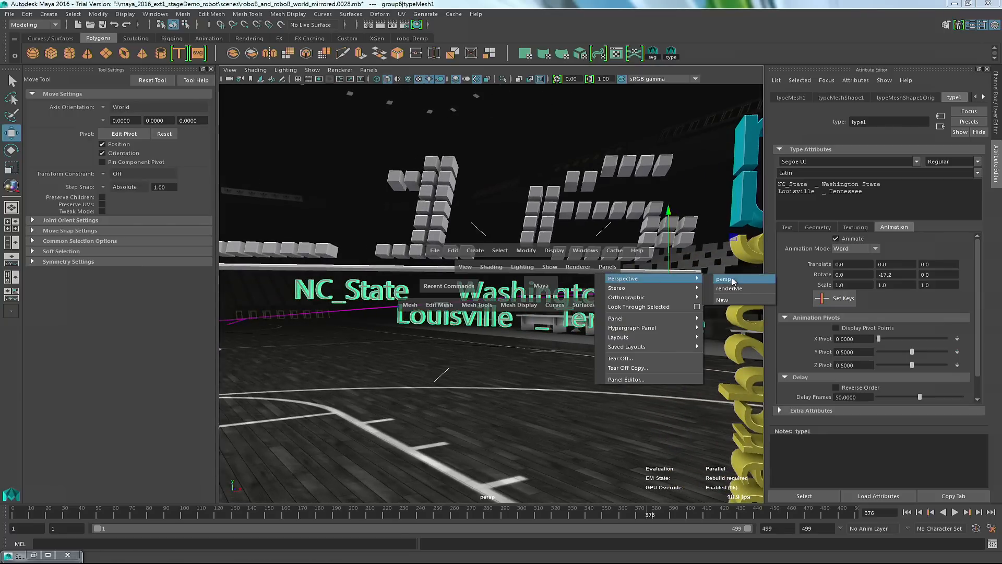
click(735, 289)
mouse_move(590, 516)
mouse_down()
mouse_move(545, 521)
mouse_move(583, 516)
mouse_up()
key(space)
drag(530, 429, 512, 380)
mouse_move(486, 281)
alt+mouse_down()
mouse_move(452, 277)
mouse_move(537, 267)
mouse_move(514, 271)
mouse_move(530, 273)
mouse_move(472, 258)
mouse_move(486, 265)
alt+mouse_up()
Stop the timeline at frame 363 and give the words a large negative X translation, sliding them toward the NCAA lettering.
drag(584, 512, 544, 512)
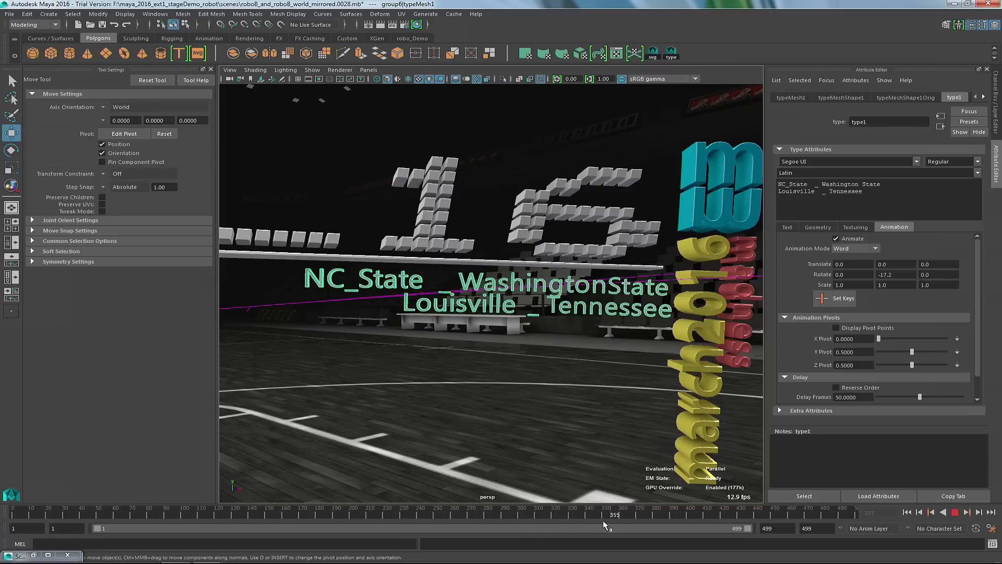
key(Escape)
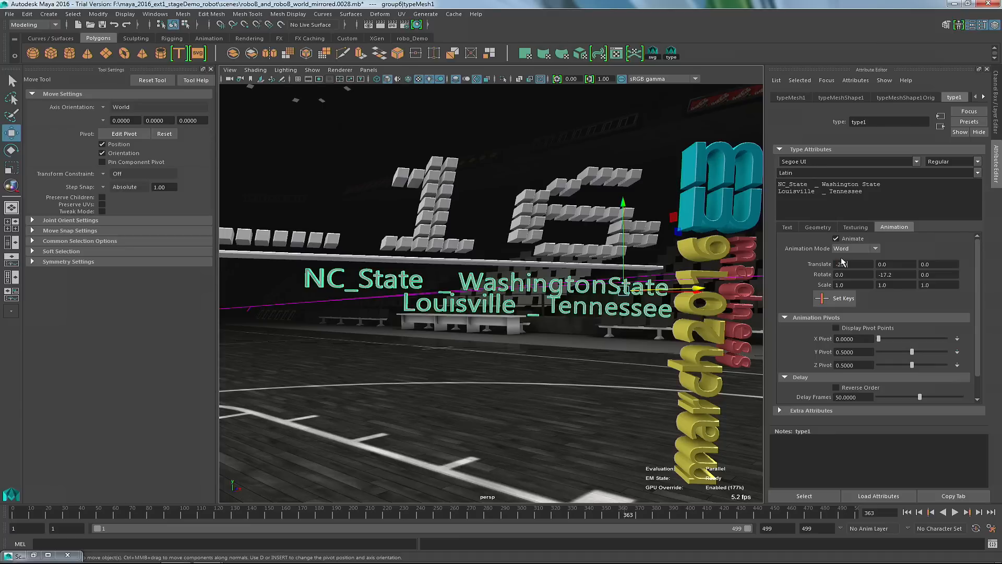
key(Return)
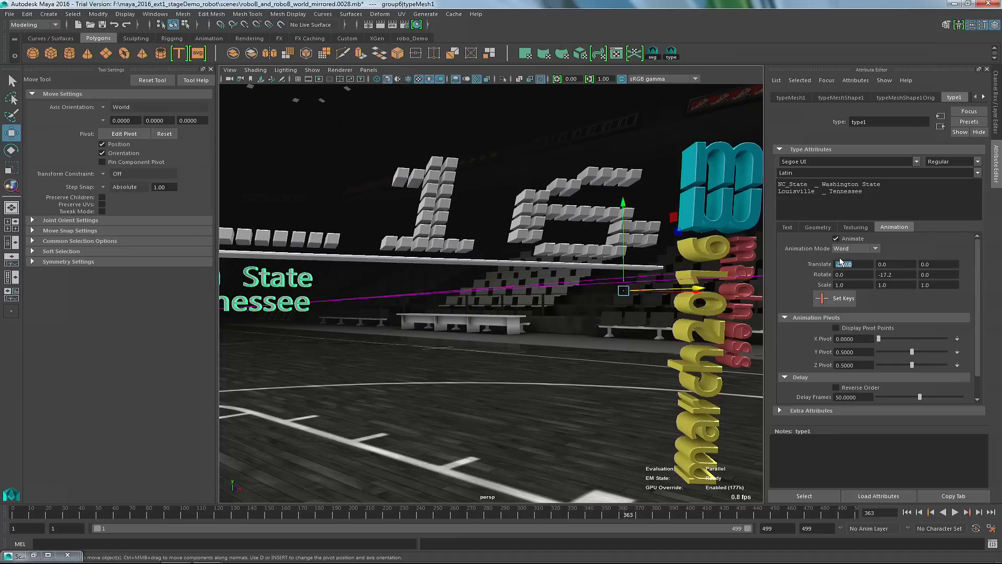
Set the matchup text's X translation to 200 and Y rotation to 300, and key the values at frame 363.
alt+drag(344, 337, 526, 357)
scroll(525, 355, down, 1)
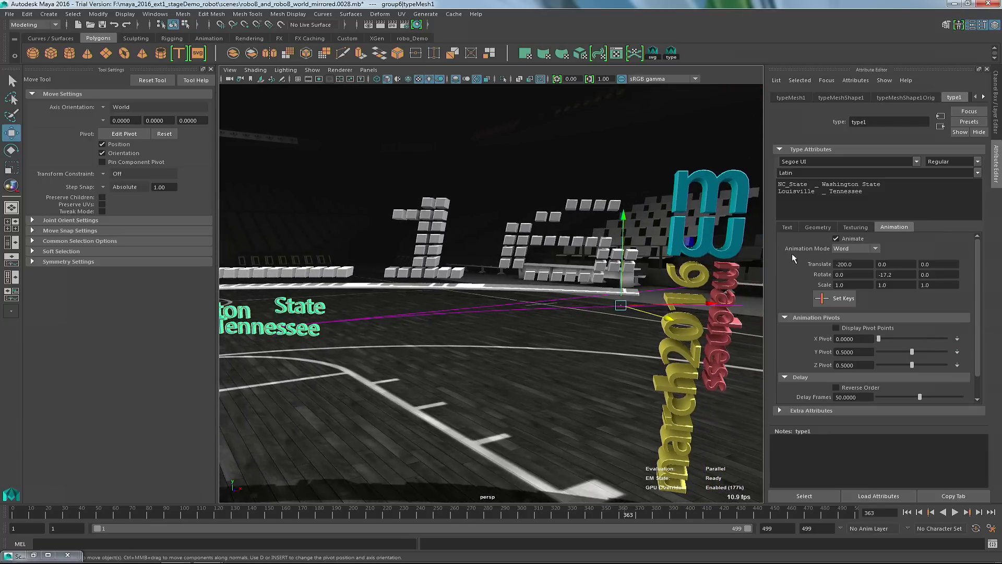
text(200)
key(Return)
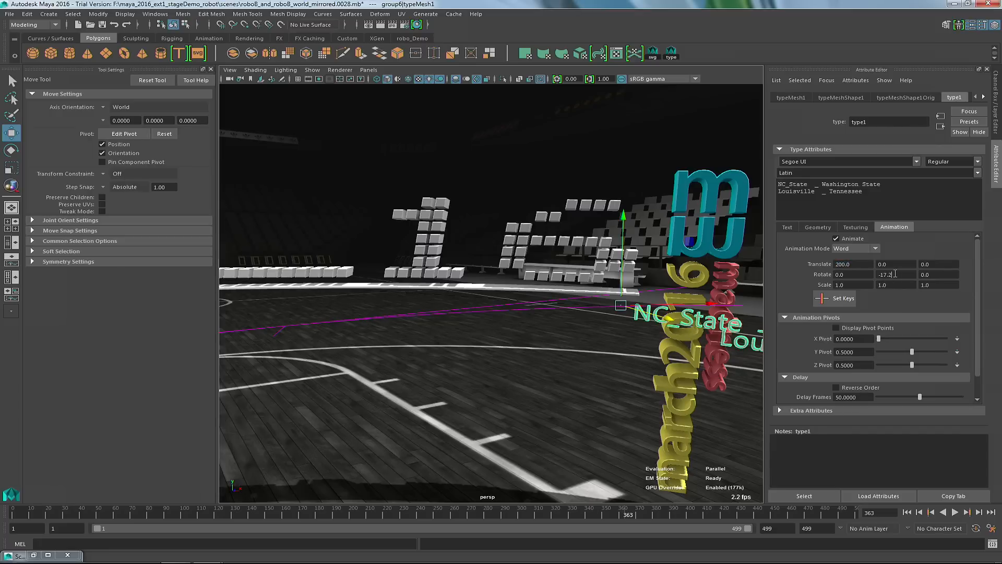
text(300)
key(Return)
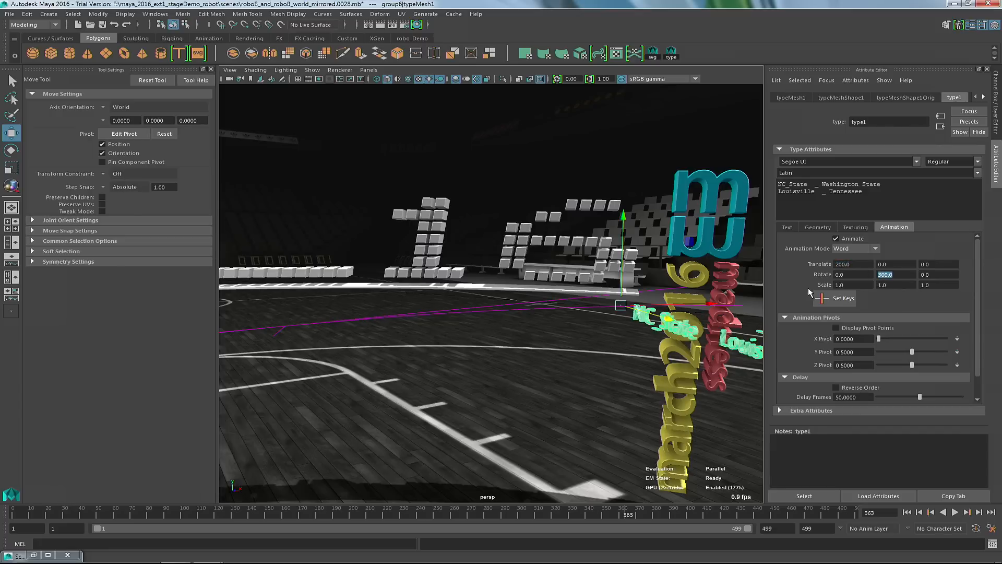
click(836, 300)
Switch the animation mode to Character and key the text's X translation and Y rotation at 0 on frame 389.
click(856, 248)
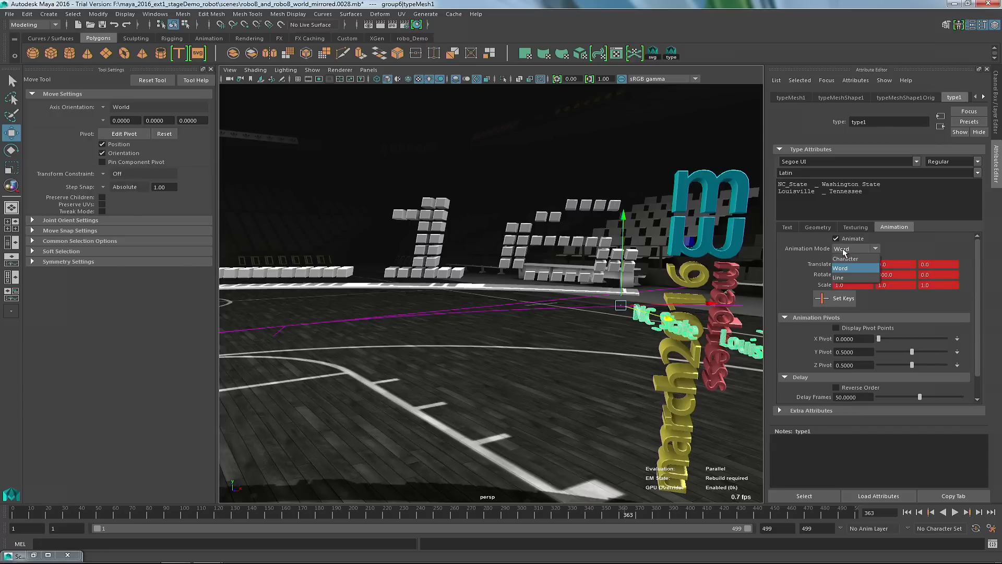
click(851, 260)
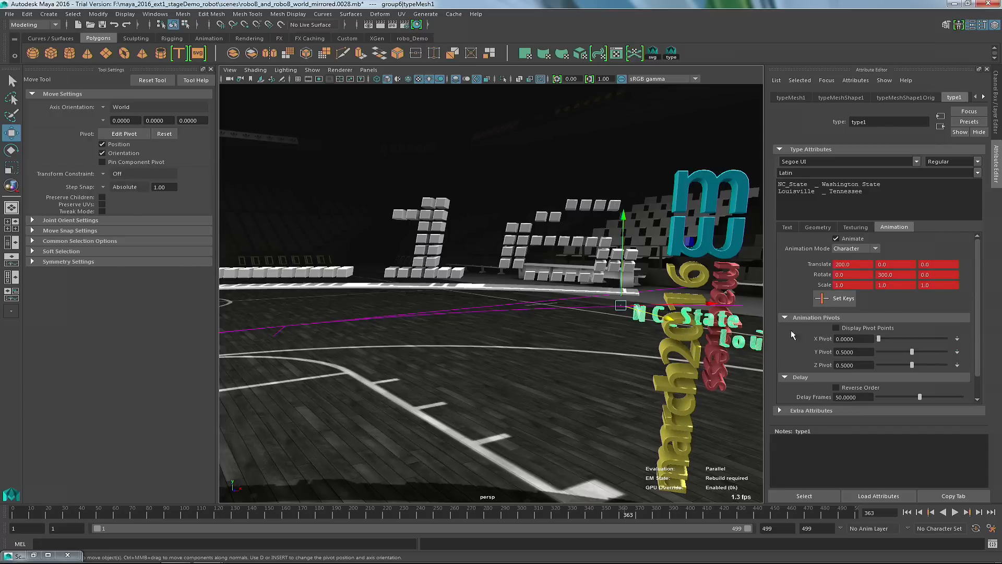
mouse_move(629, 511)
mouse_down()
mouse_move(695, 519)
mouse_move(669, 519)
mouse_up()
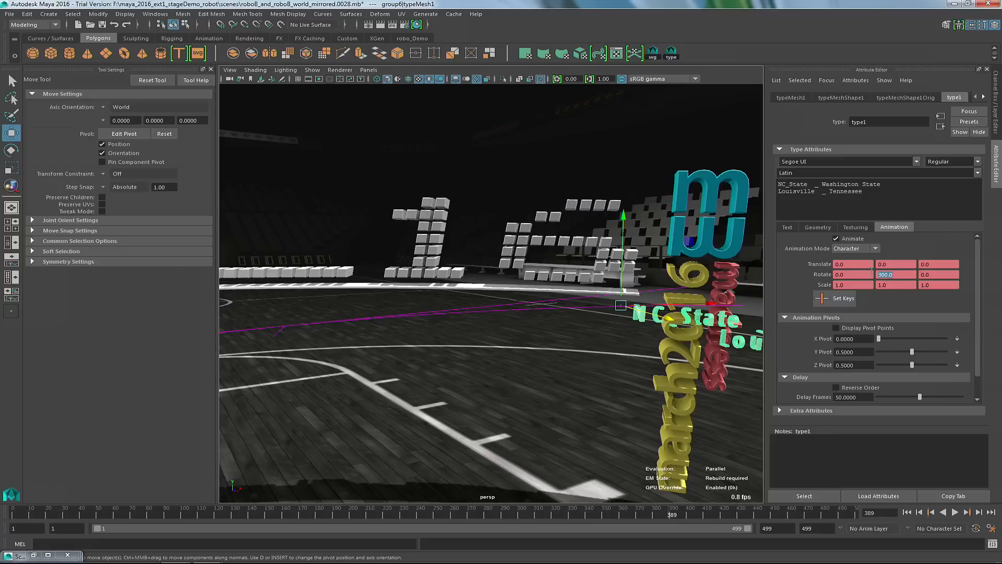
click(834, 298)
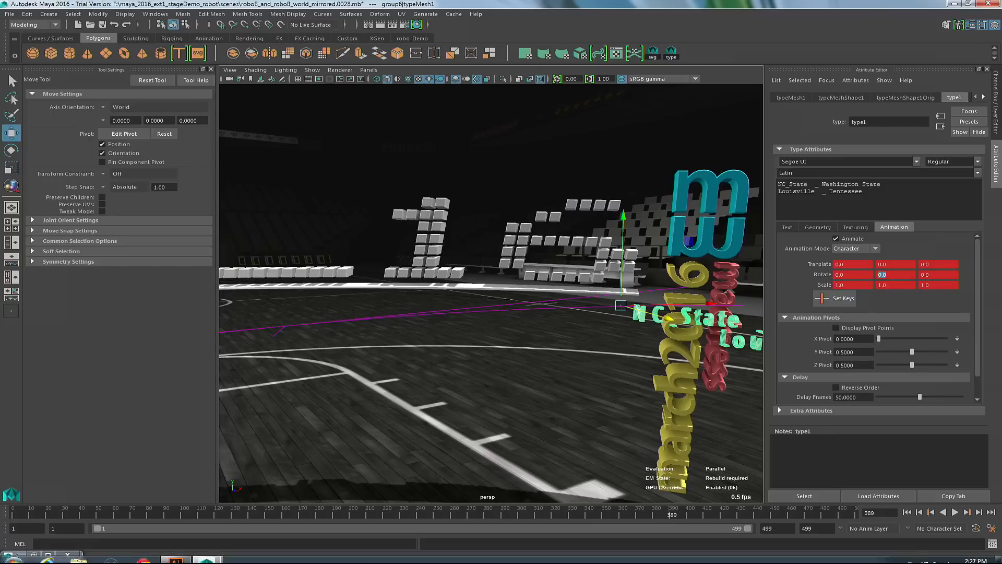
Scrub through the per-character animation and reduce its Delay Frames to about 42.14.
drag(632, 509, 661, 510)
alt+drag(490, 377, 710, 450)
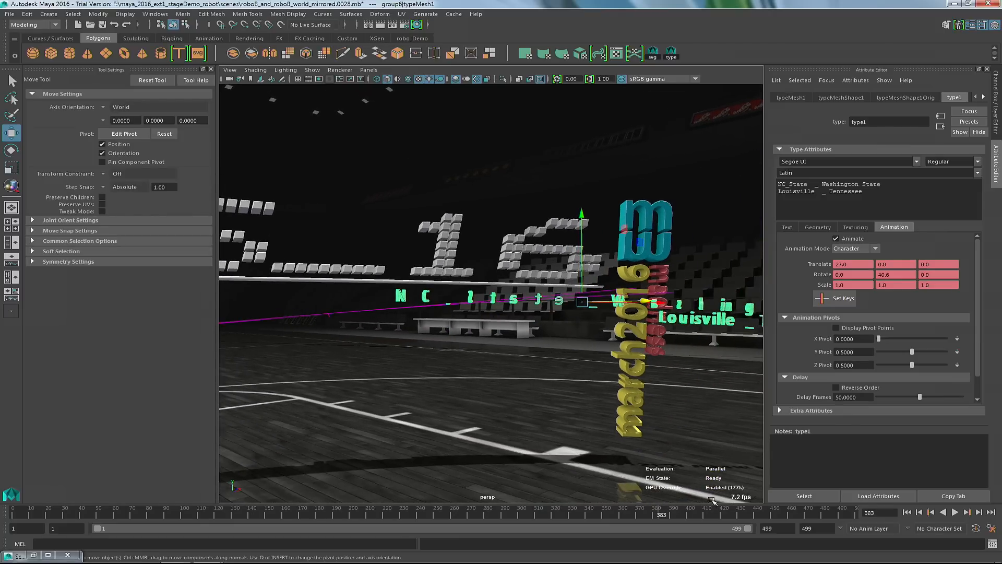
drag(659, 509, 687, 501)
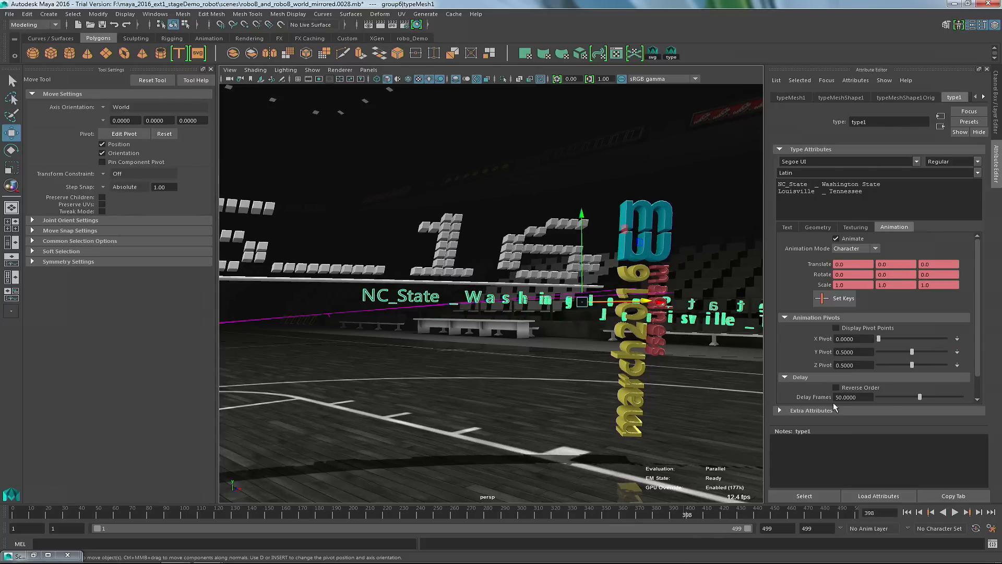
drag(918, 397, 913, 397)
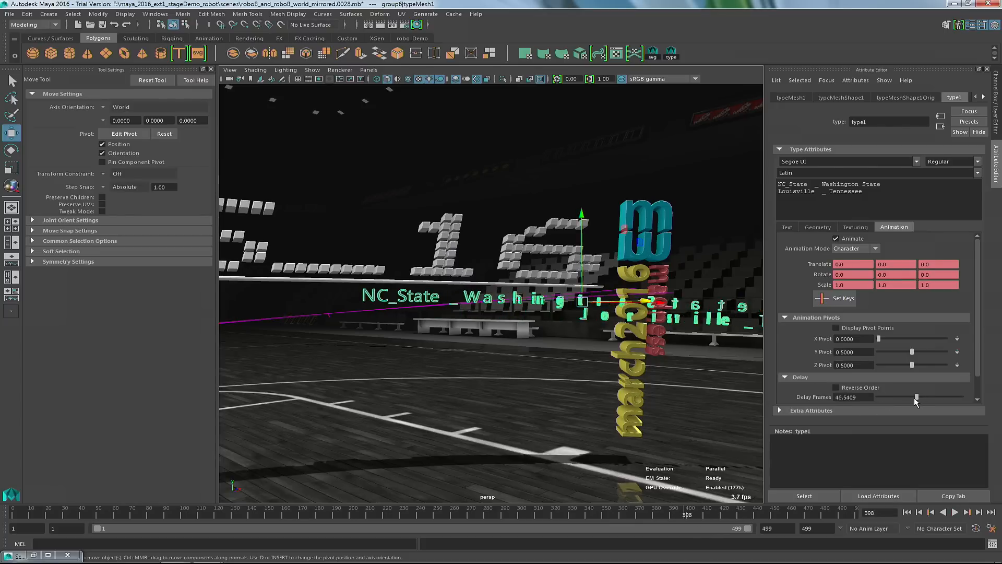
Try Reverse Order and Randomise Delay on the text animation, scrubbing ahead to frame 453.
click(837, 388)
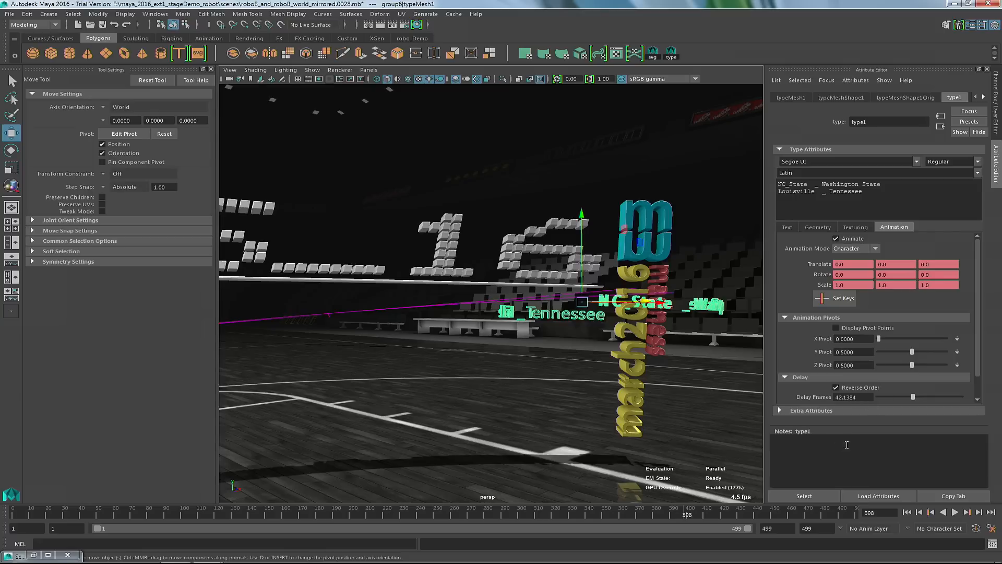
drag(977, 346, 971, 371)
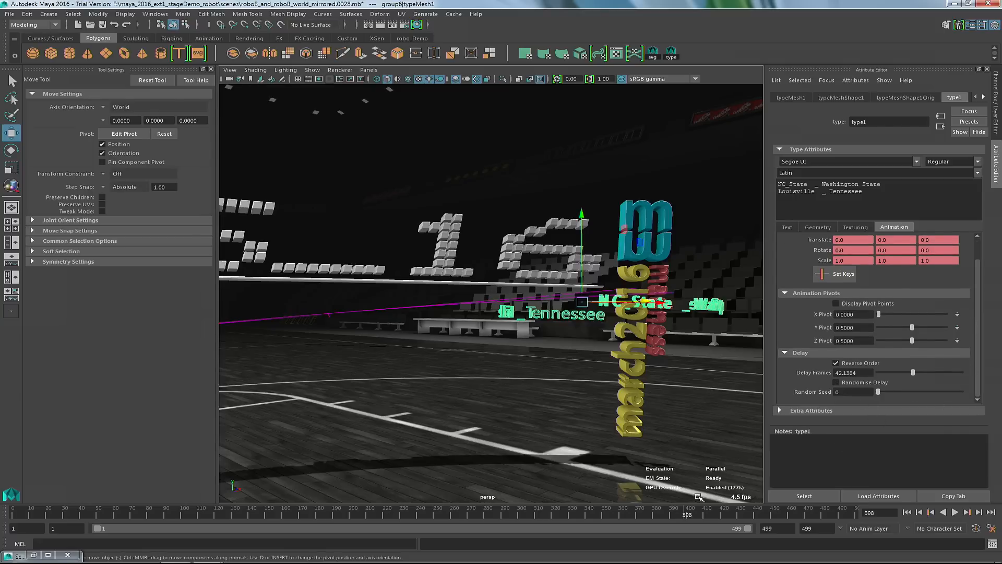
drag(691, 514, 780, 514)
click(837, 382)
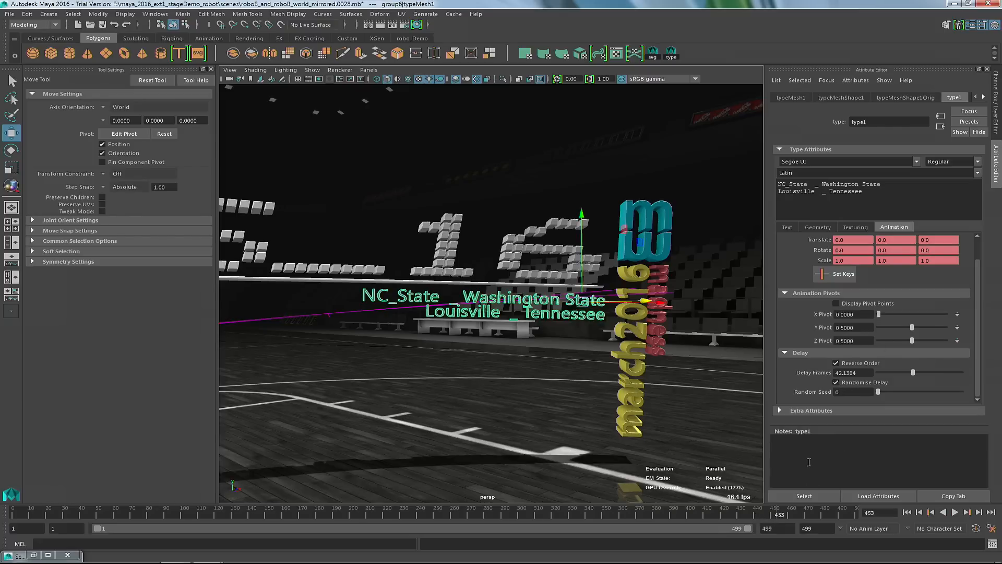
Select the type1 node and give all its animation keys linear tangents in the Graph Editor.
click(798, 496)
key(space)
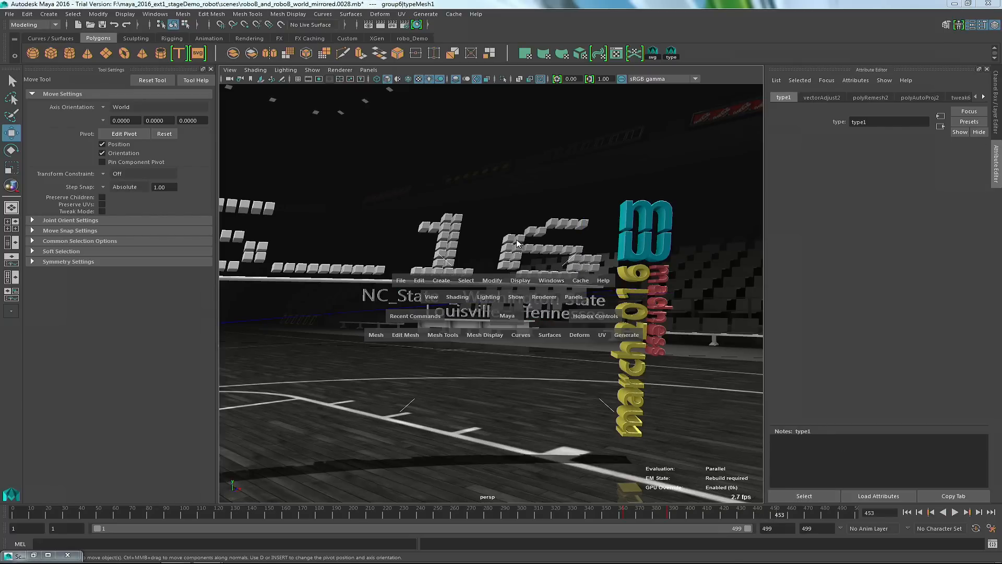
drag(509, 242, 456, 239)
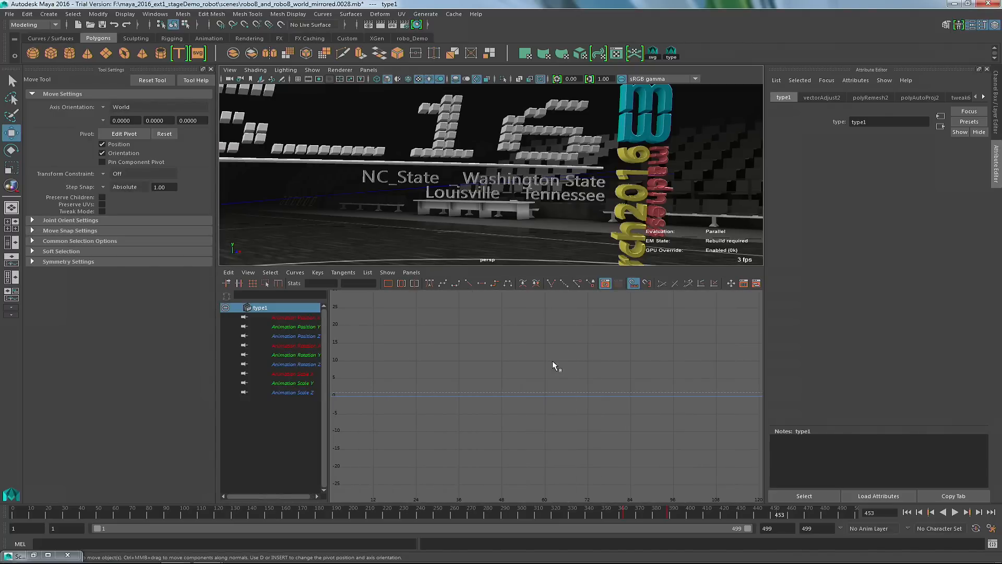
key(f)
drag(509, 439, 521, 480)
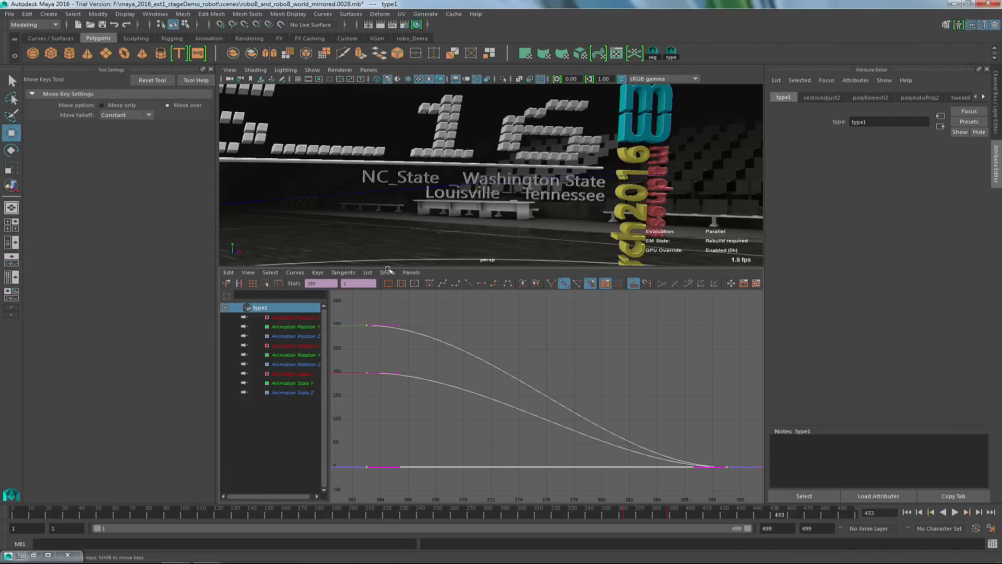
click(472, 284)
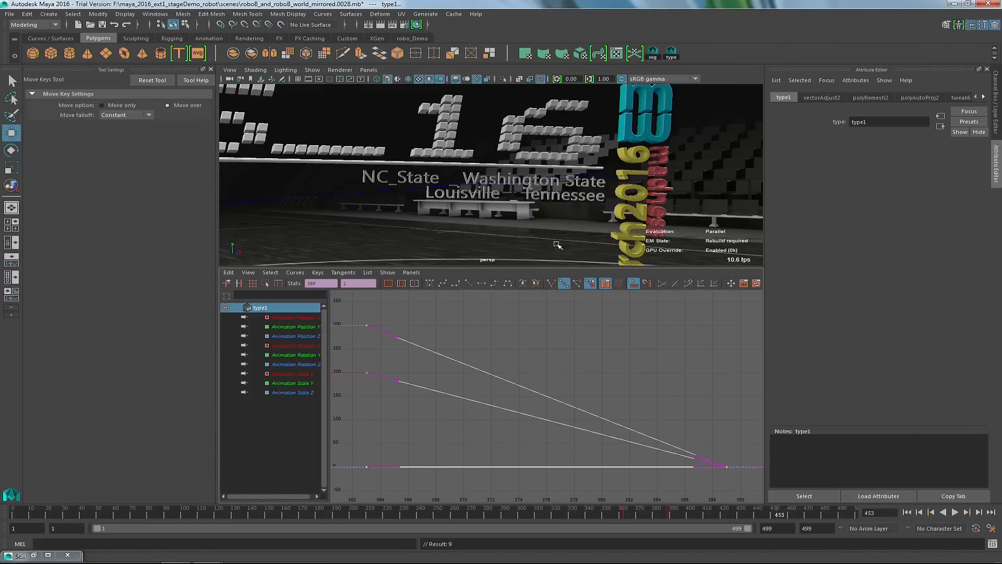
key(space)
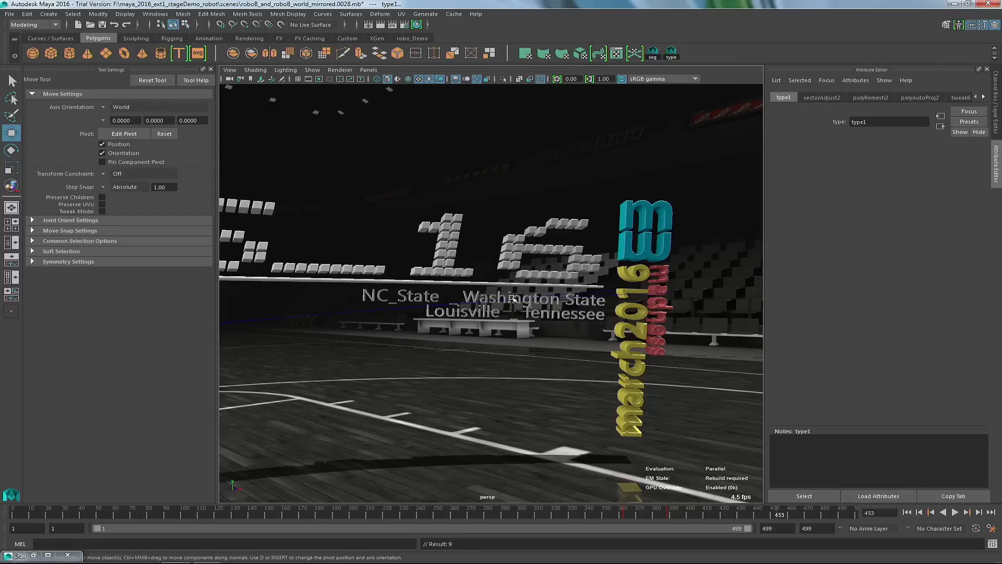
Reselect the matchup text mesh and turn off Reverse Order and Randomise Delay in its type animation settings.
click(514, 302)
click(533, 313)
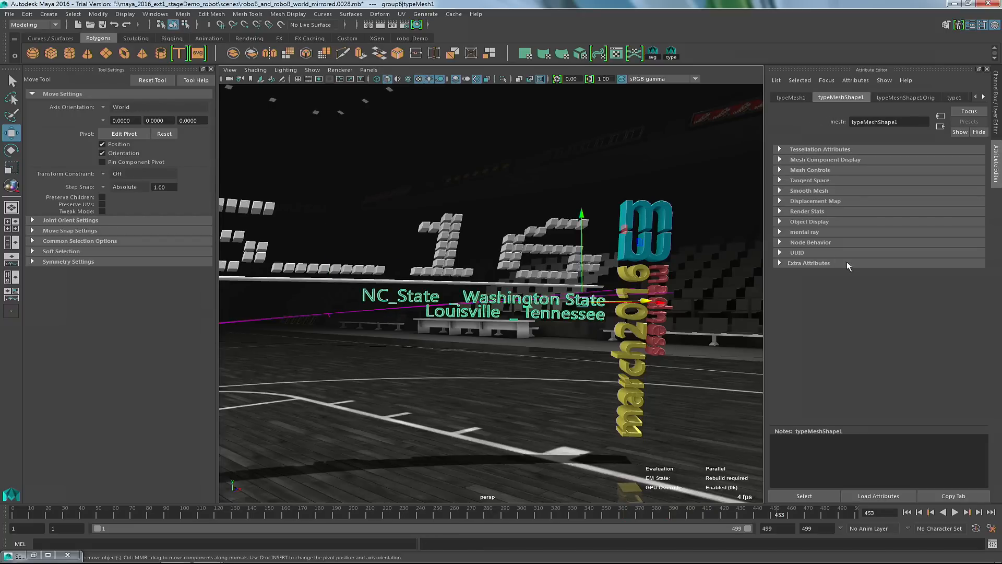
click(953, 98)
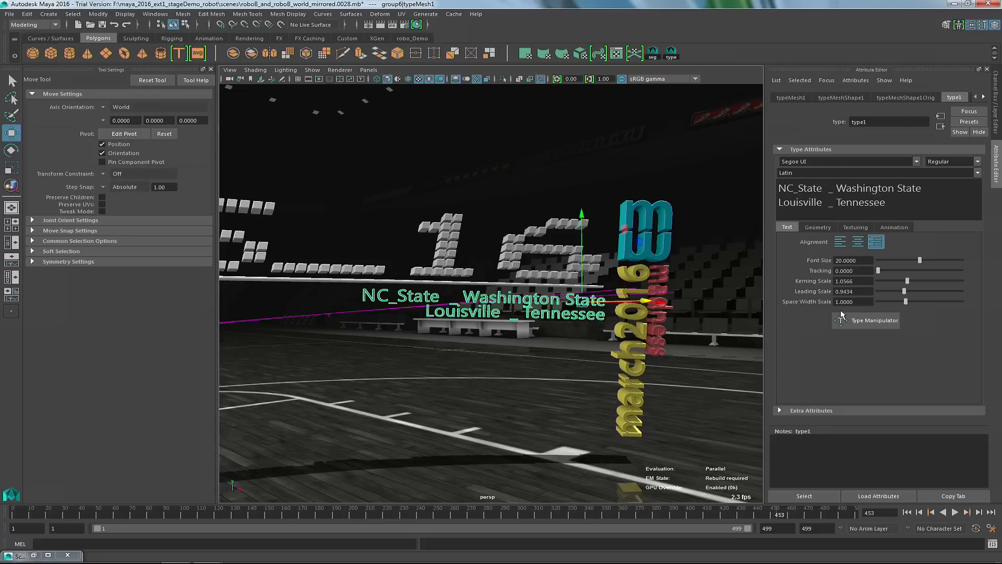
click(894, 227)
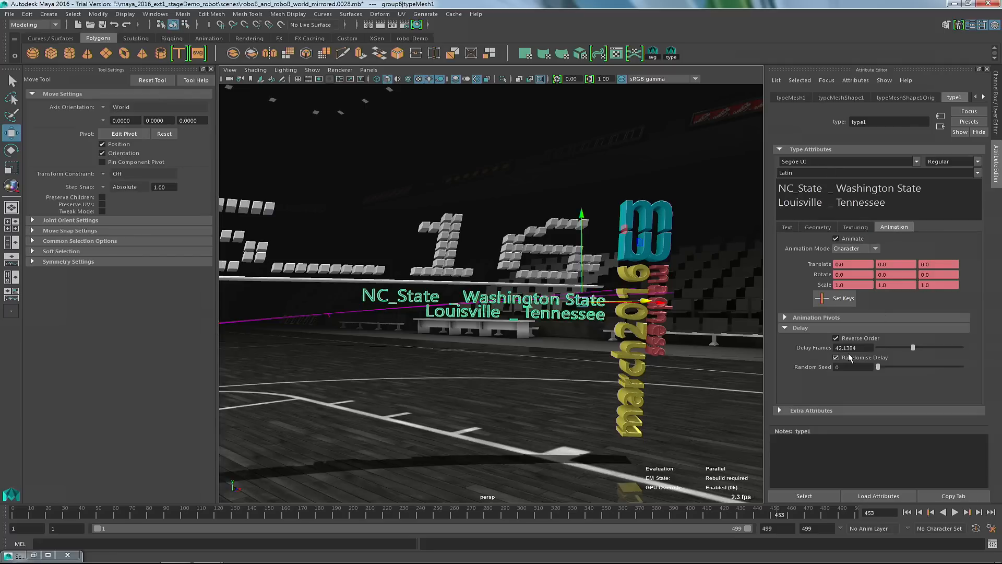
click(841, 337)
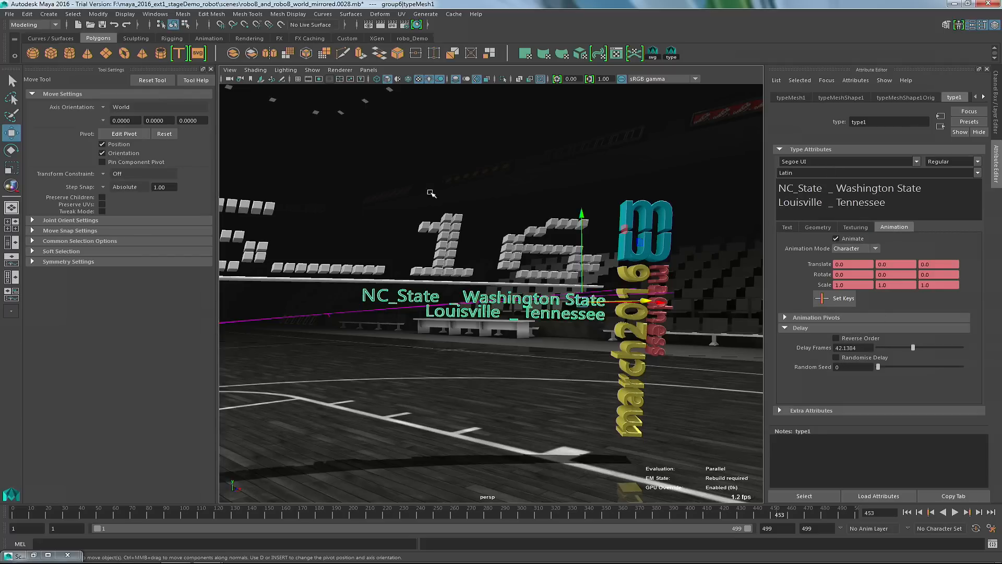
Apply a Jiggle deformer to the matchup text and show the deformer's attributes.
alt+middle_drag(511, 198, 493, 202)
mouse_move(492, 202)
alt+right_down()
mouse_move(517, 202)
mouse_move(475, 206)
alt+right_up()
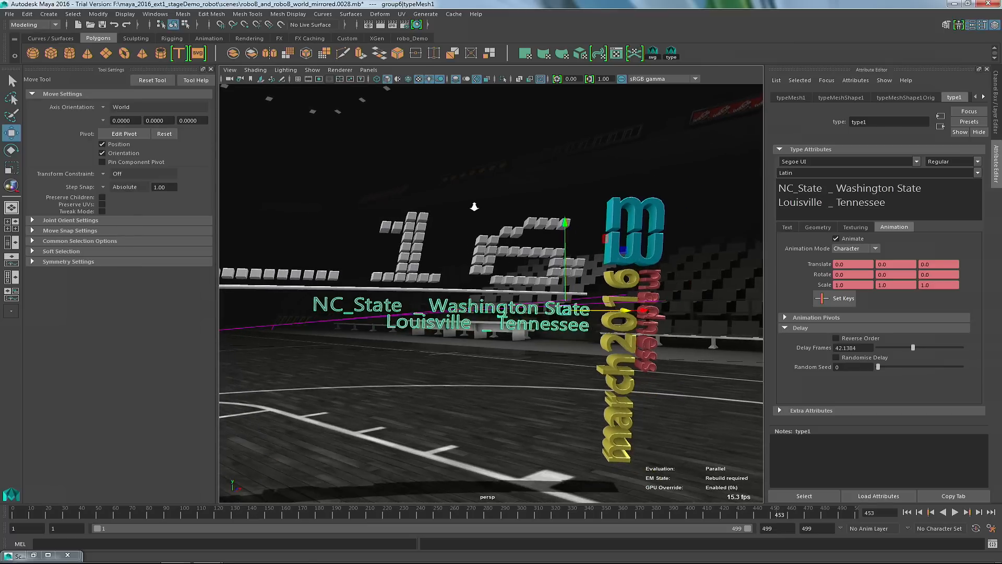
key(space)
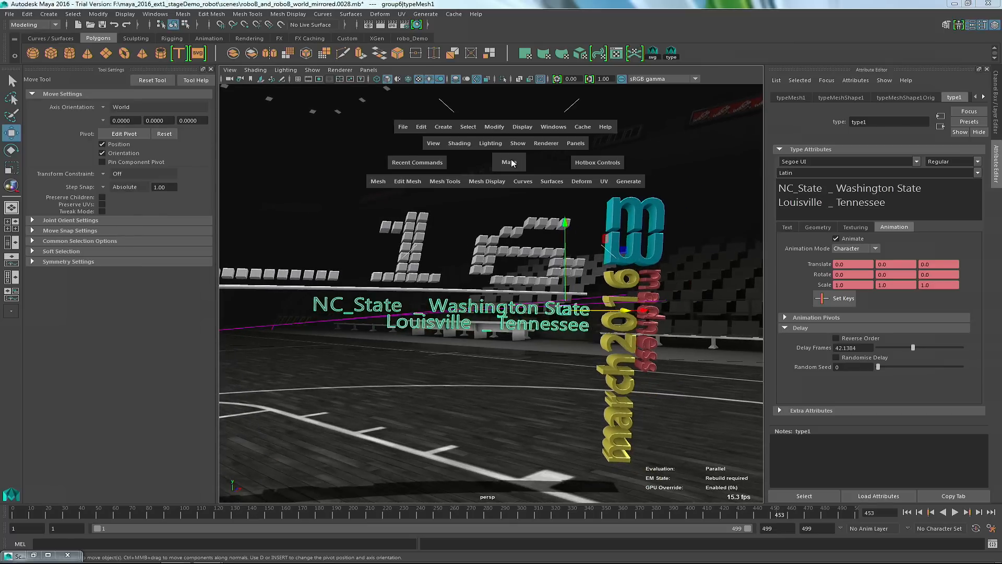
click(584, 183)
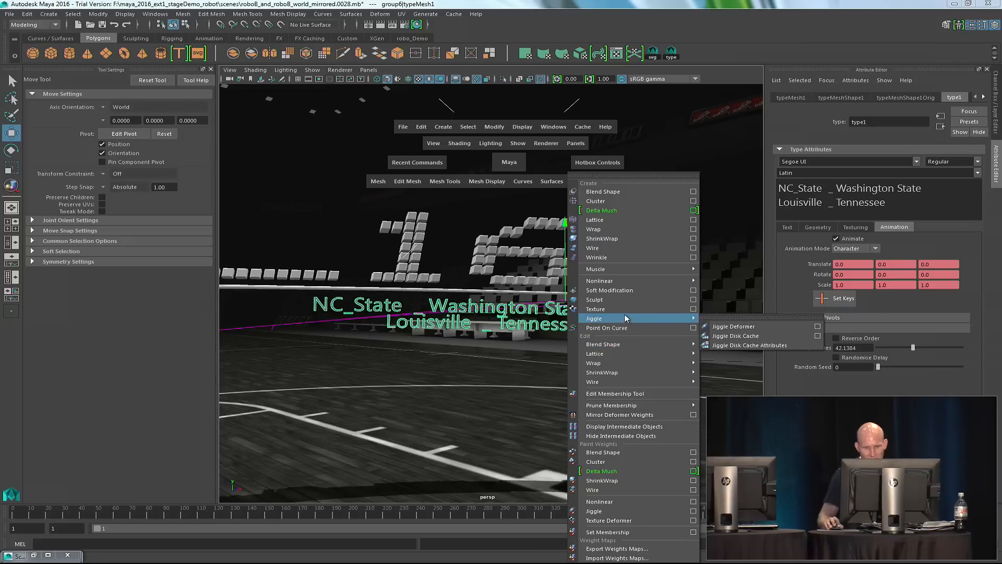
mouse_move(627, 318)
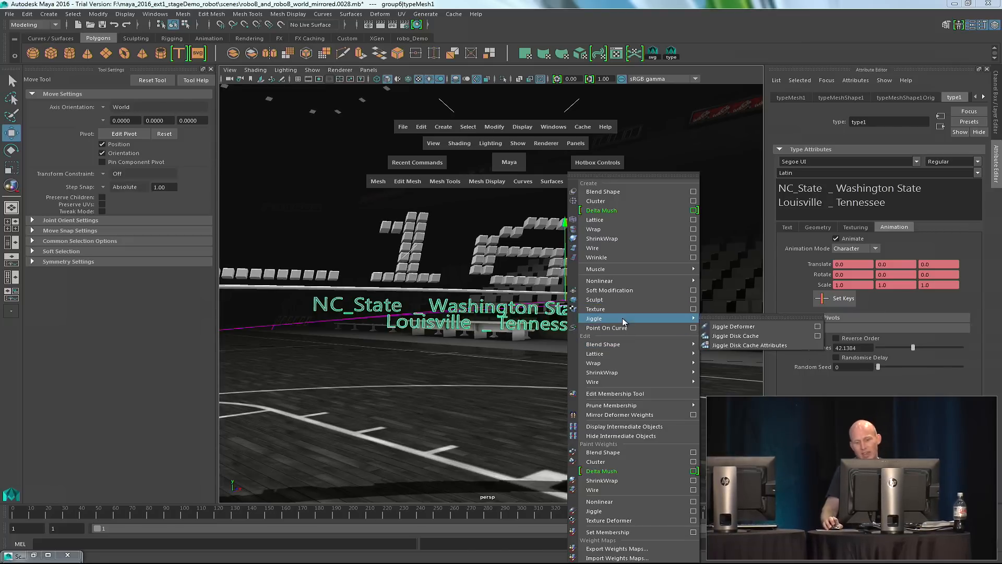
click(732, 327)
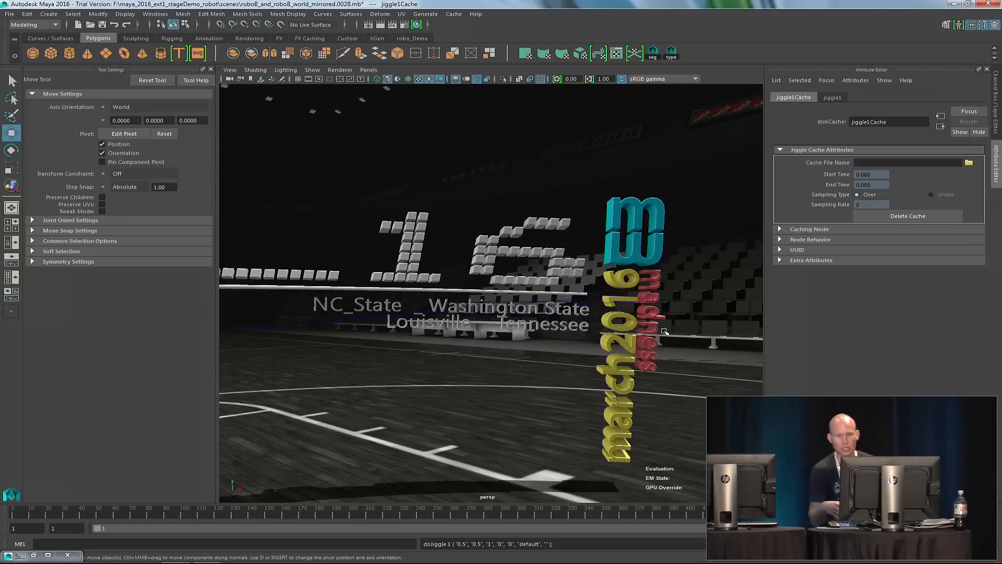
click(830, 98)
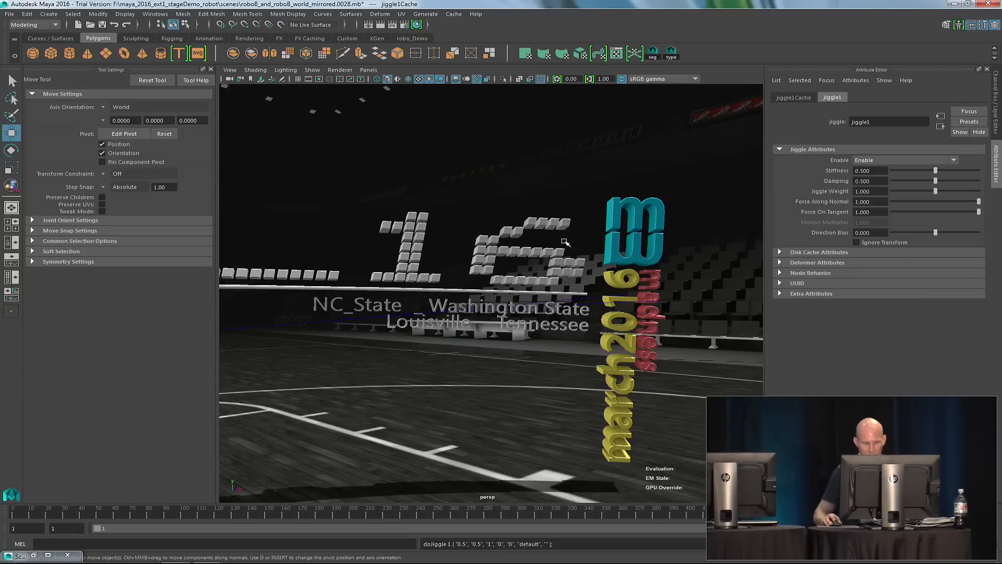
Set the playback range to start at frame 300.
click(71, 526)
text(300)
key(Return)
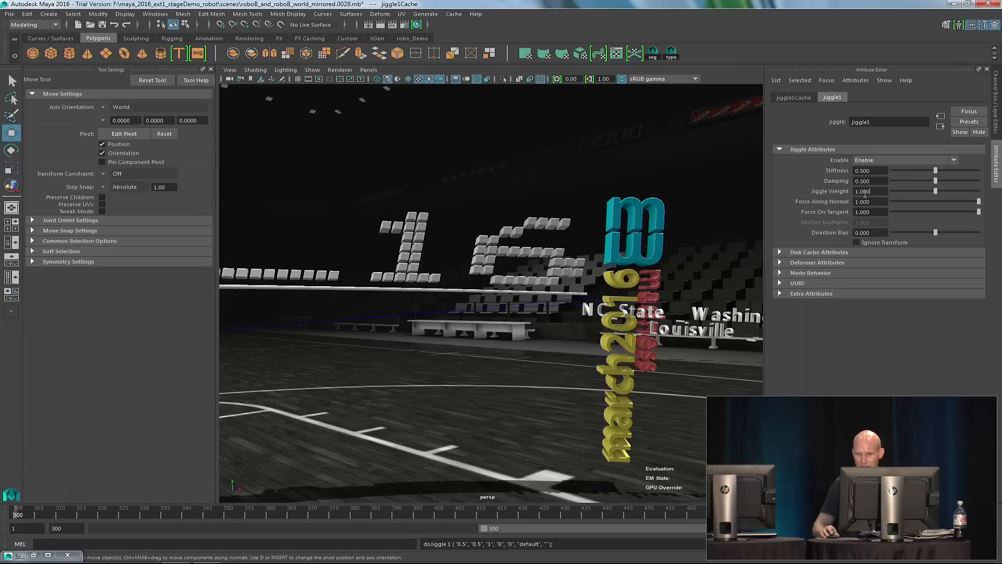
Set the Jiggle Weight to 0.9, the Damping to 0.2 and the Stiffness to about 0.055.
text(.9)
key(Tab)
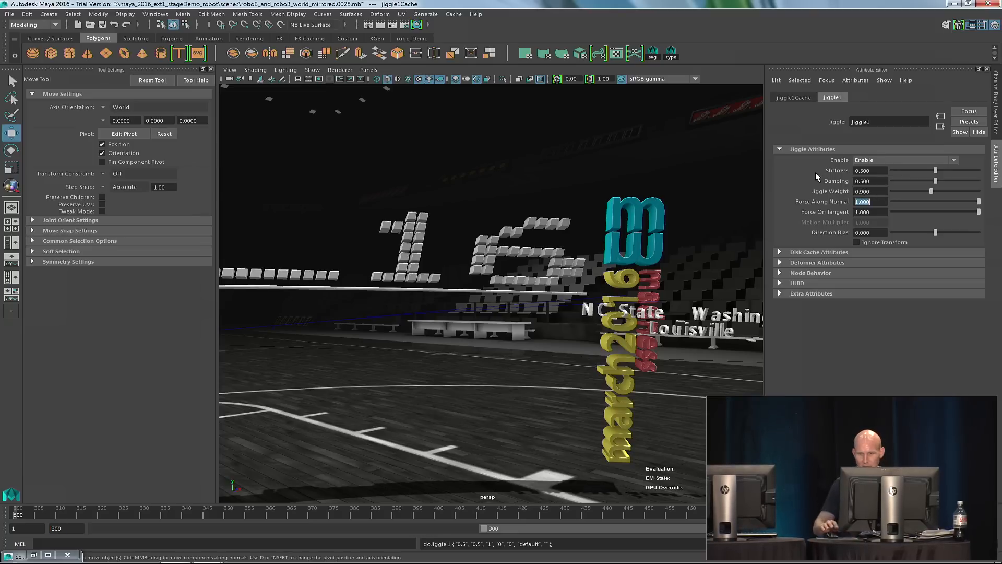
drag(879, 182, 822, 171)
text(.2)
key(Return)
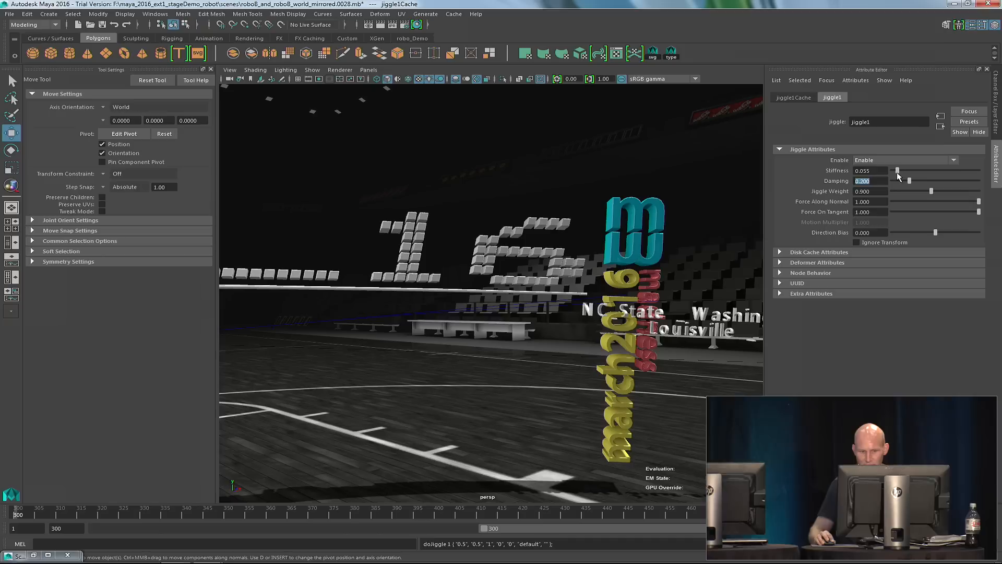
Play back the jiggling text and raise the jiggle Stiffness to about 0.374.
key(alt+v)
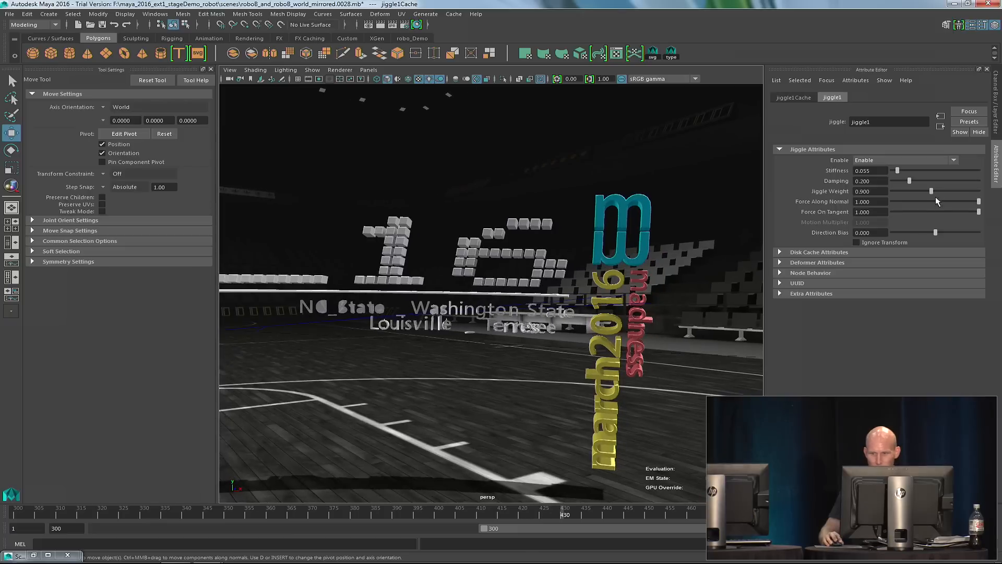
drag(906, 172, 925, 170)
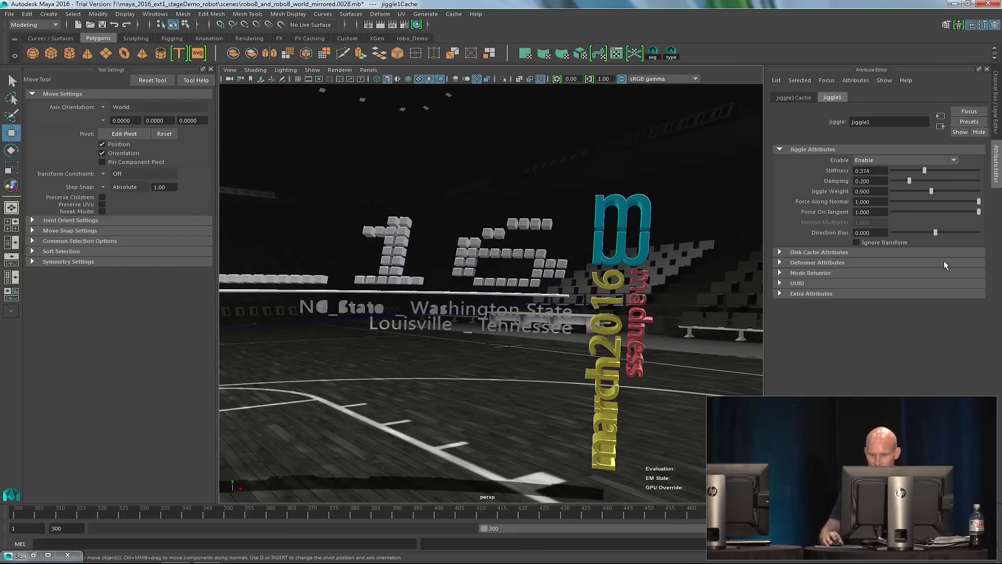
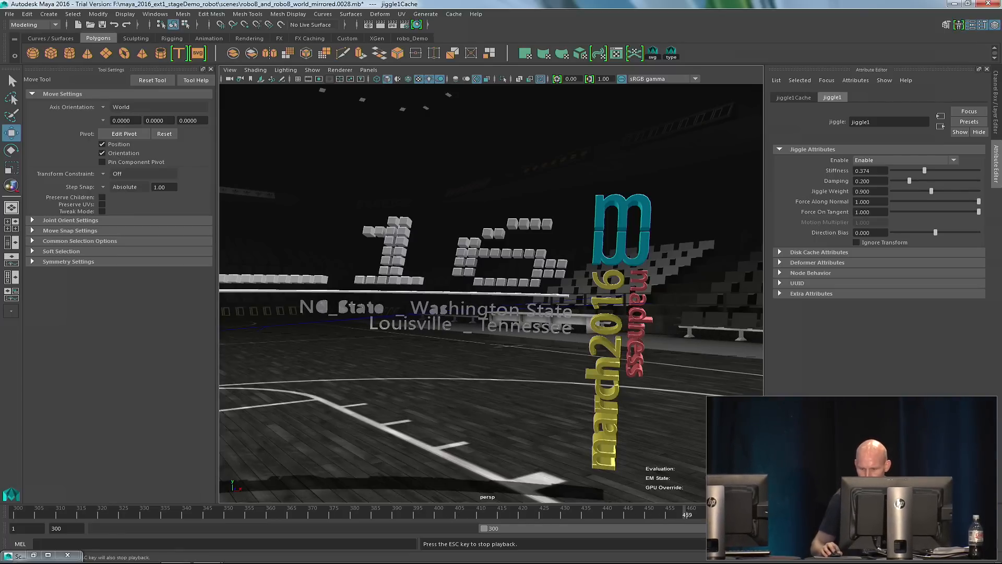
Delete the matchup text together with the March Madness text graphics and the block numerals above the court.
drag(385, 207, 494, 358)
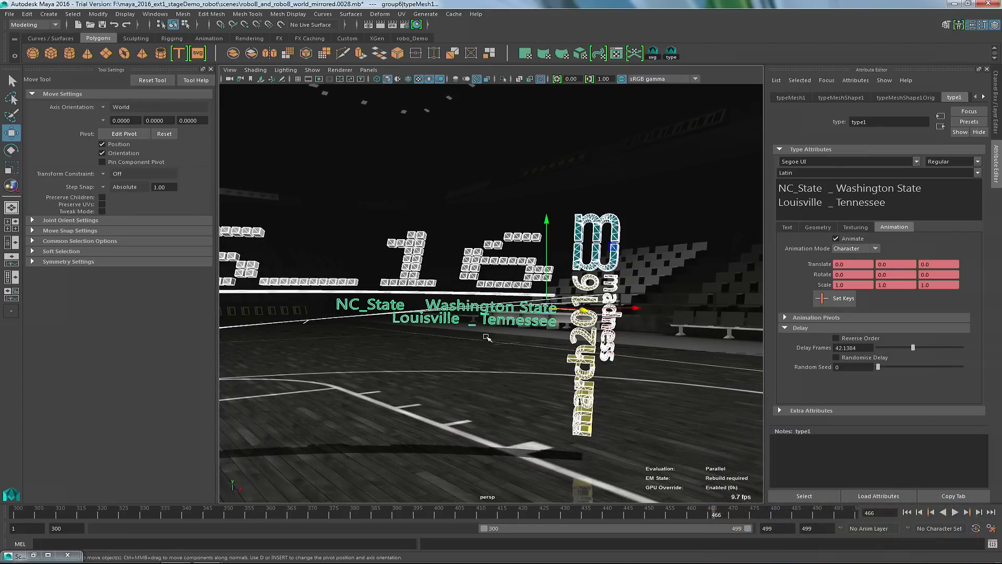
key(Delete)
alt+drag(464, 241, 436, 206)
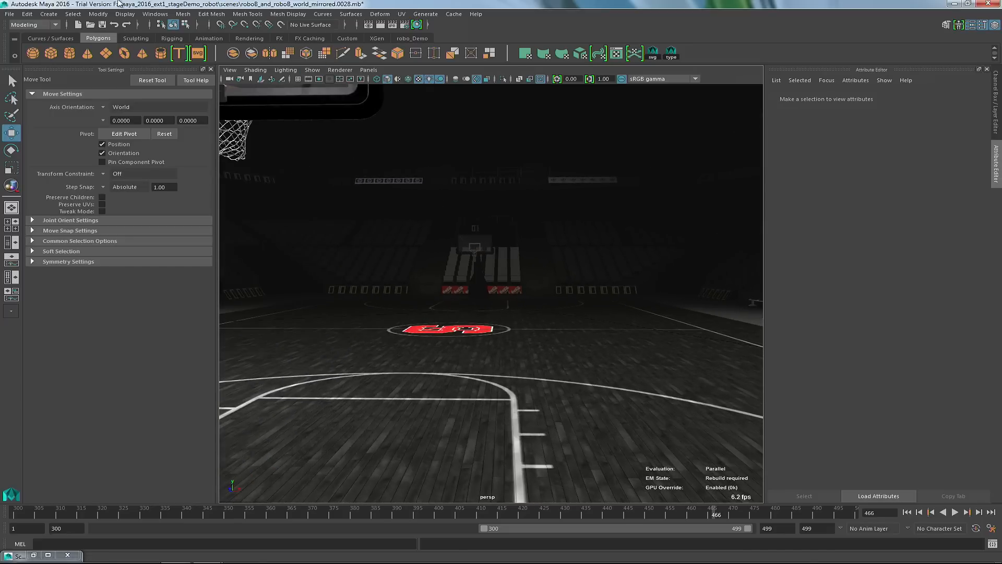
Create a new 3D type object over the court and make its text read "superuser".
click(179, 52)
alt+middle_drag(460, 330, 520, 282)
alt+drag(519, 282, 517, 300)
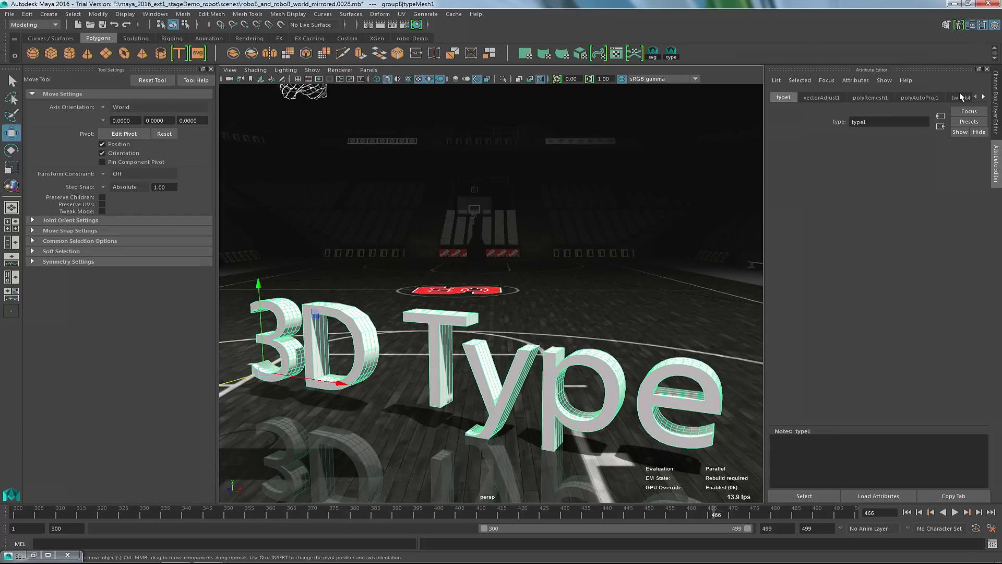
click(810, 98)
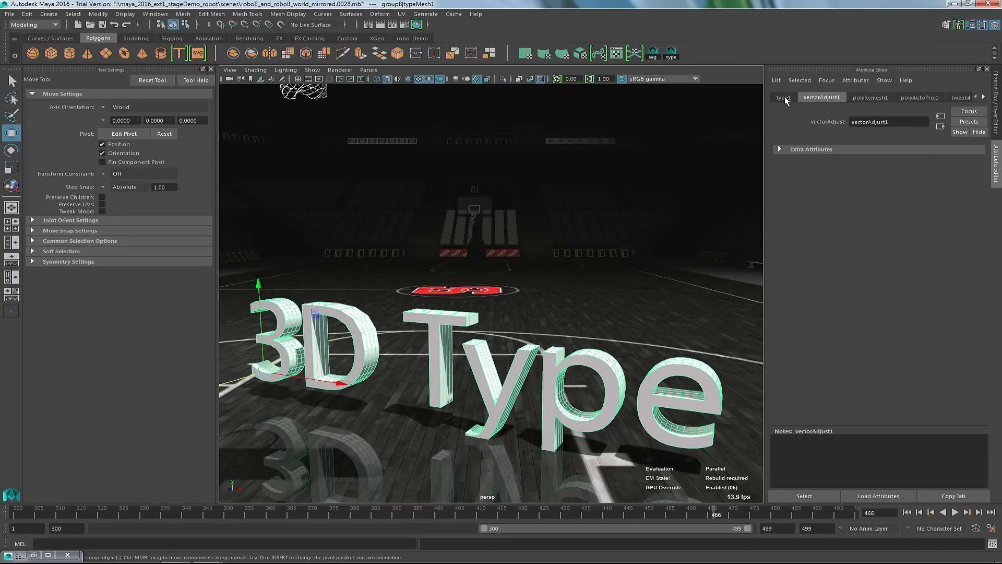
click(784, 97)
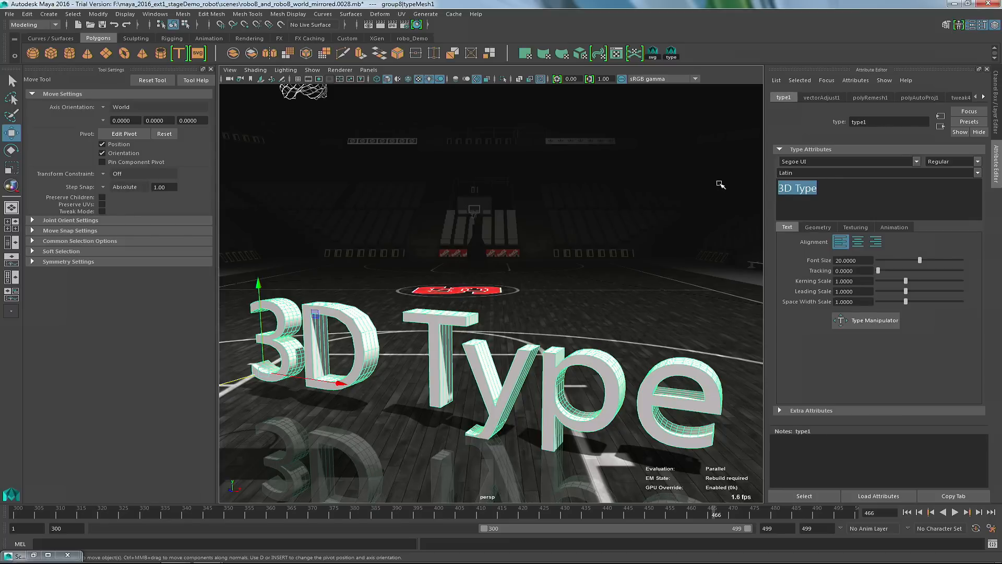
text(super)
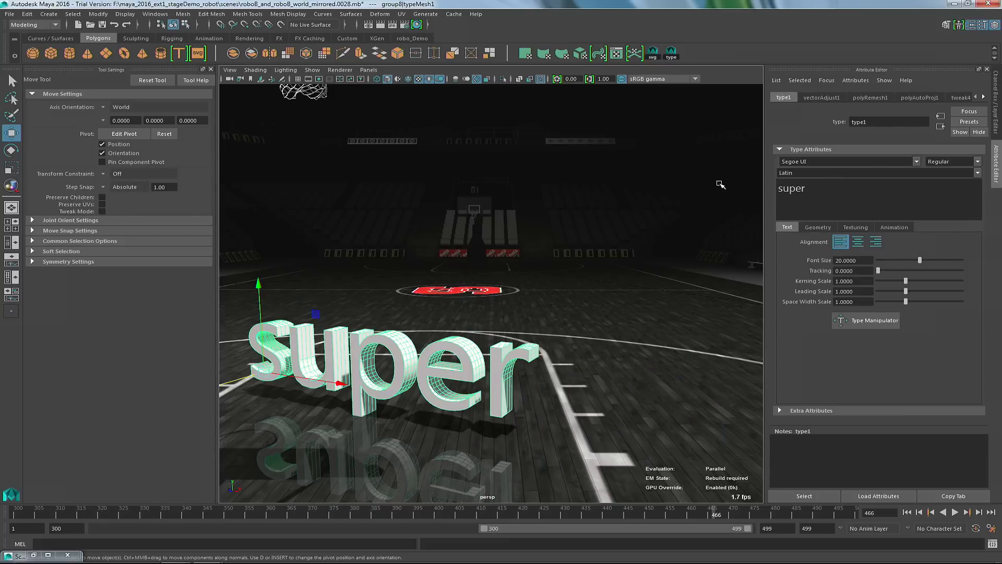
alt+middle_drag(450, 242, 450, 230)
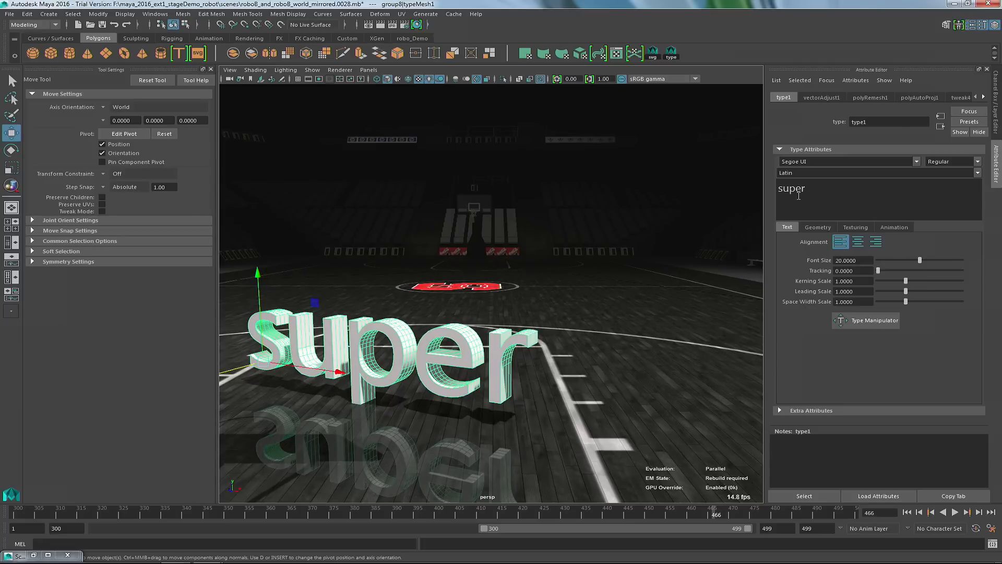
text(user)
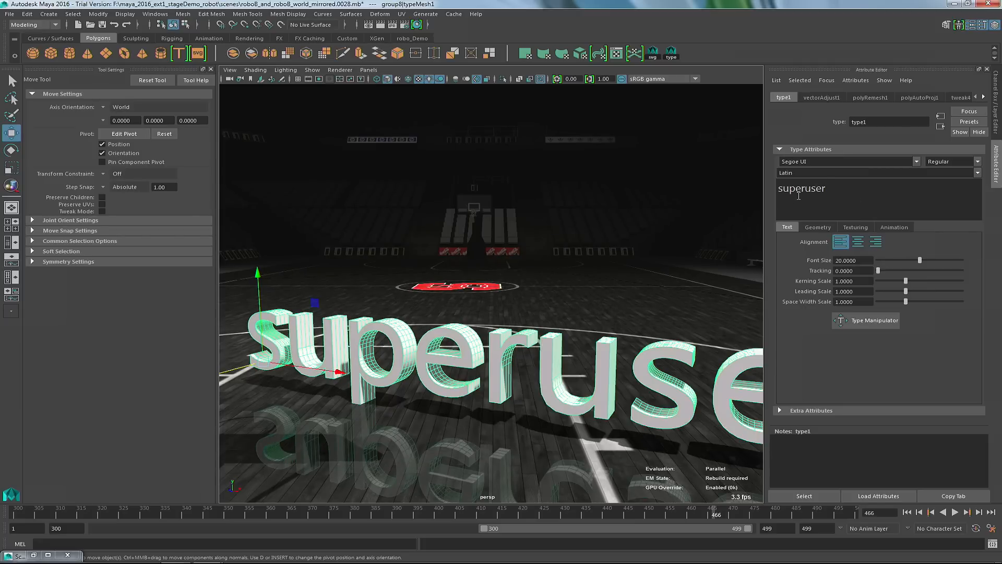
scroll(645, 371, down, 1)
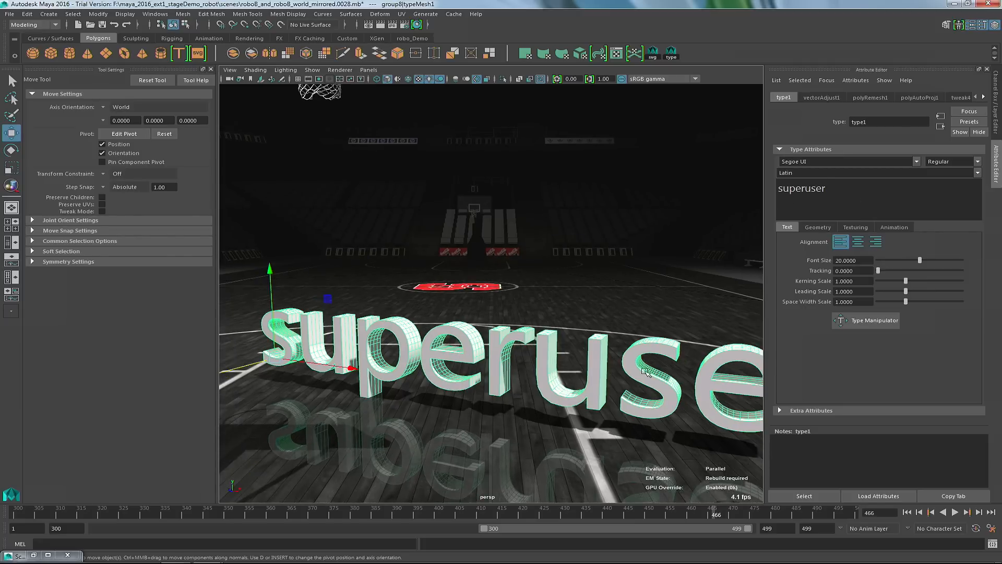
Turn on Animate for the text in Character mode and reduce its Kerning Scale to 0 so the letters overlap.
click(894, 227)
click(836, 239)
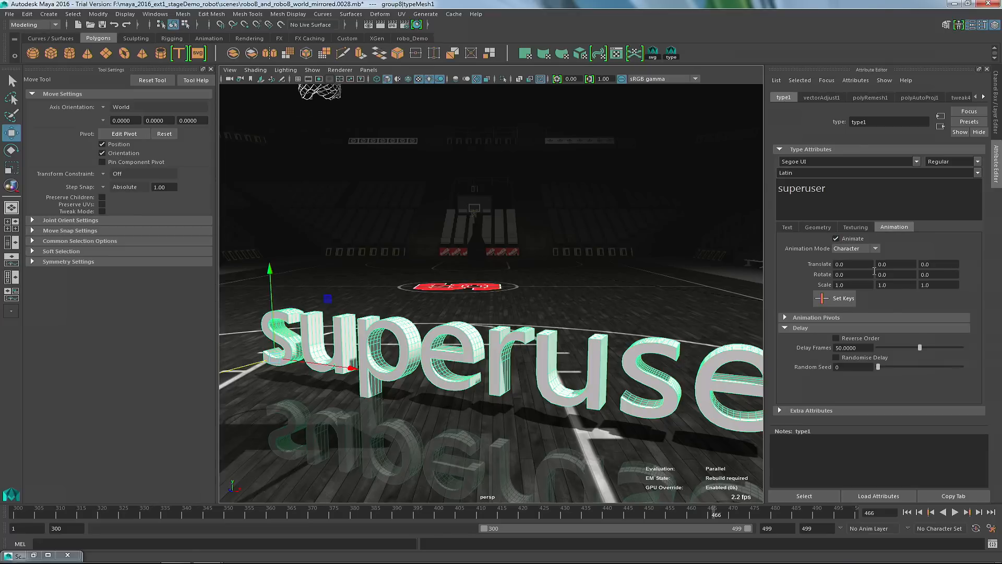
click(787, 228)
alt+middle_drag(428, 302, 430, 266)
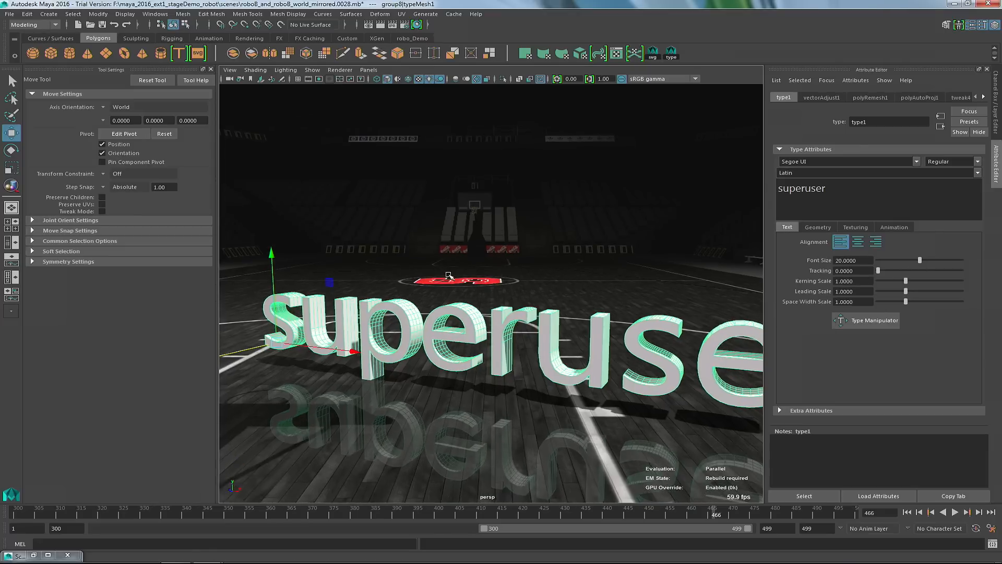
scroll(430, 266, down, 1)
drag(905, 281, 832, 280)
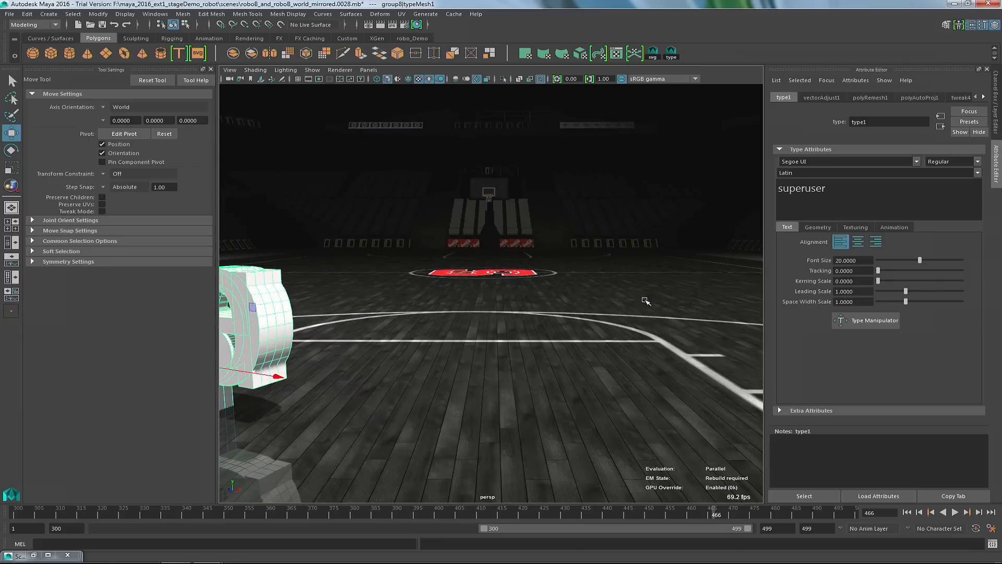
alt+middle_drag(391, 258, 548, 233)
alt+right_drag(548, 233, 590, 271)
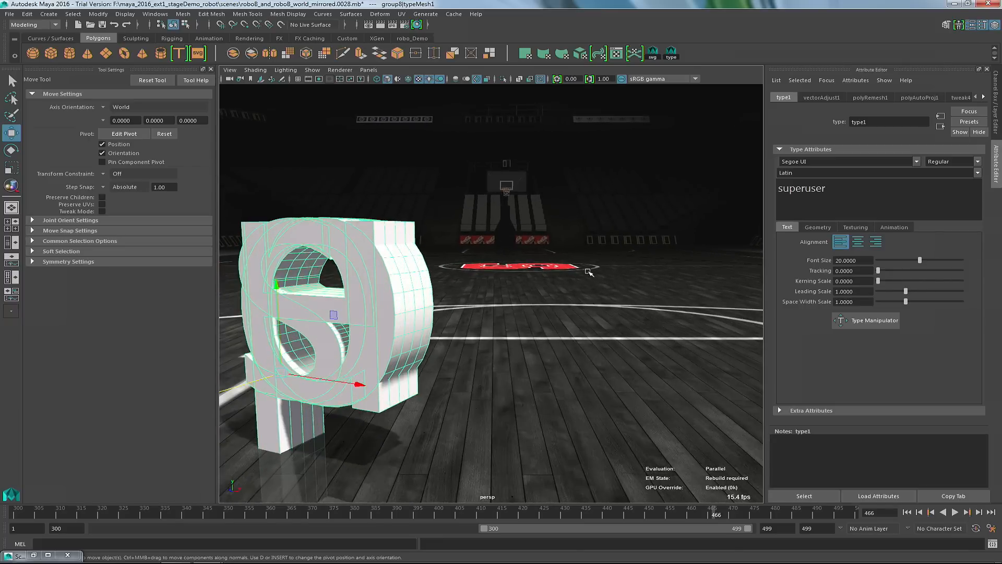
alt+drag(622, 248, 618, 264)
alt+right_drag(617, 264, 579, 242)
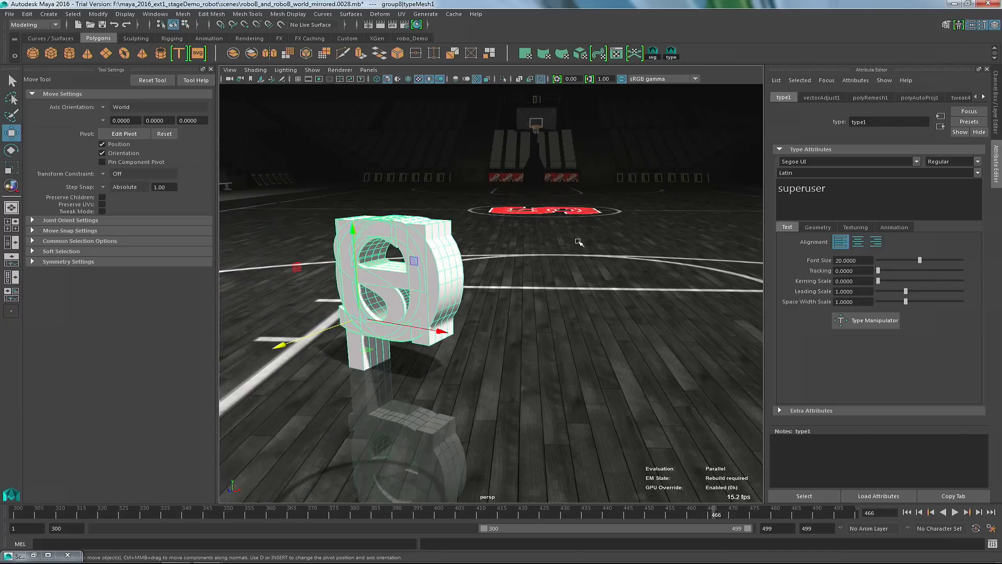
Place a loop of individual particles on the court floor around the overlapping letters with the nParticle tool.
click(280, 38)
click(583, 58)
alt+right_drag(509, 306, 475, 318)
alt+drag(474, 318, 461, 327)
alt+right_drag(460, 327, 495, 279)
alt+drag(494, 279, 367, 295)
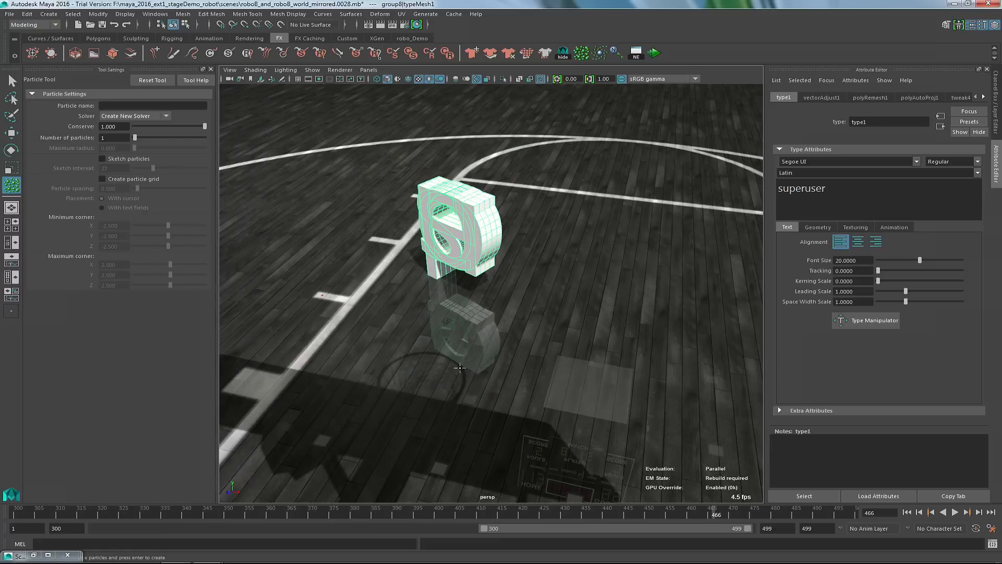
alt+drag(716, 310, 658, 245)
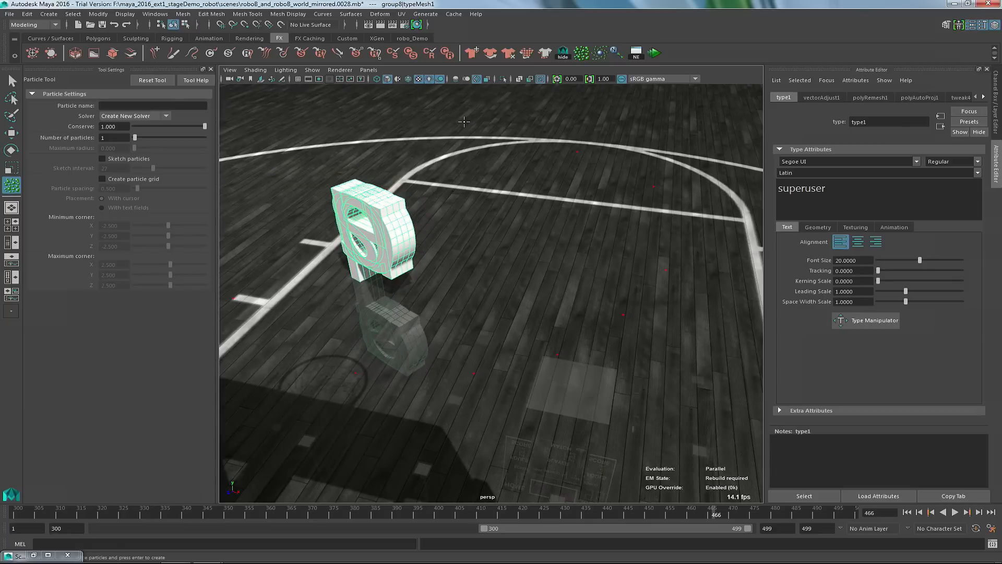
key(w)
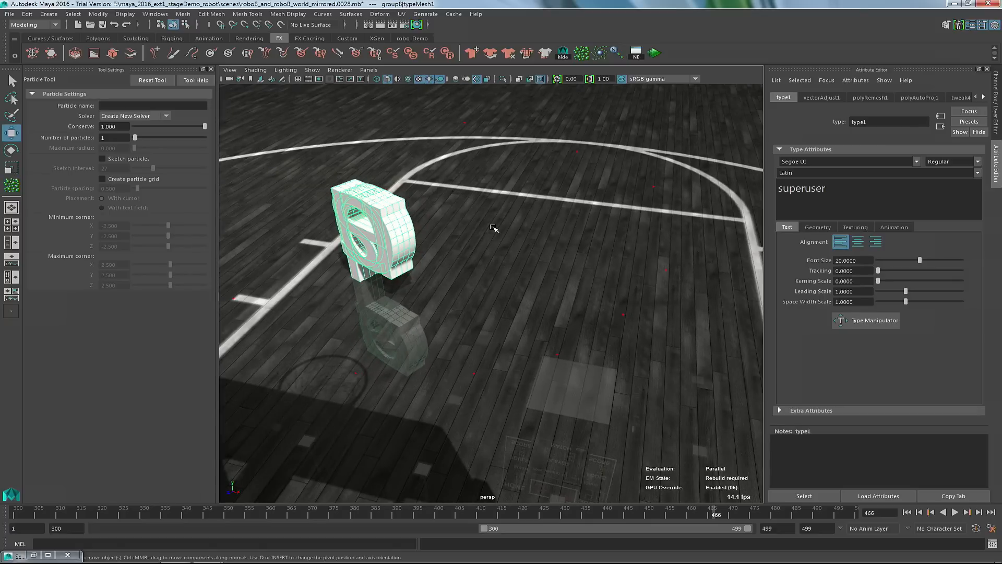
Select the placed nParticles and add a Newton field to the scene.
alt+drag(476, 224, 492, 217)
click(596, 55)
click(648, 268)
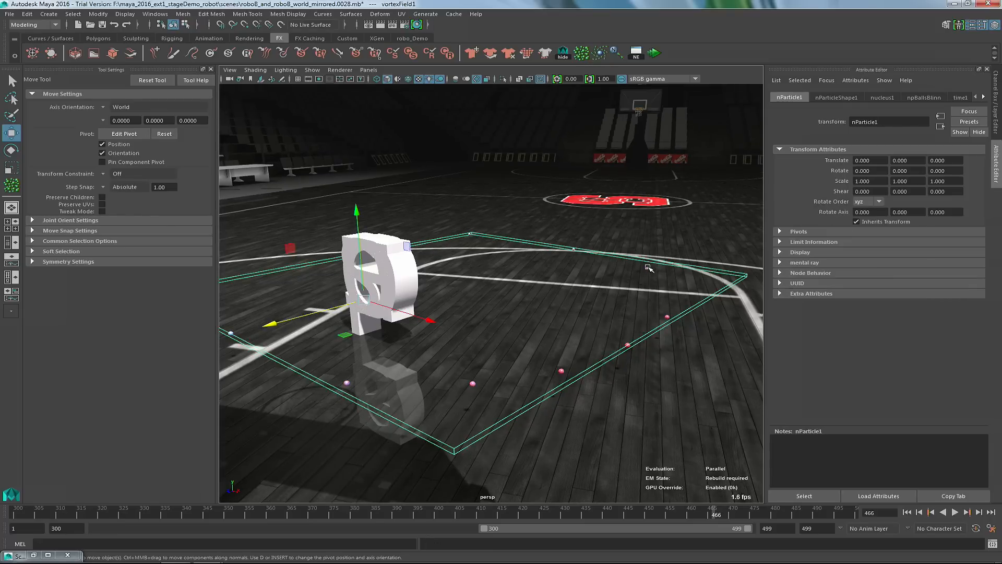
click(616, 53)
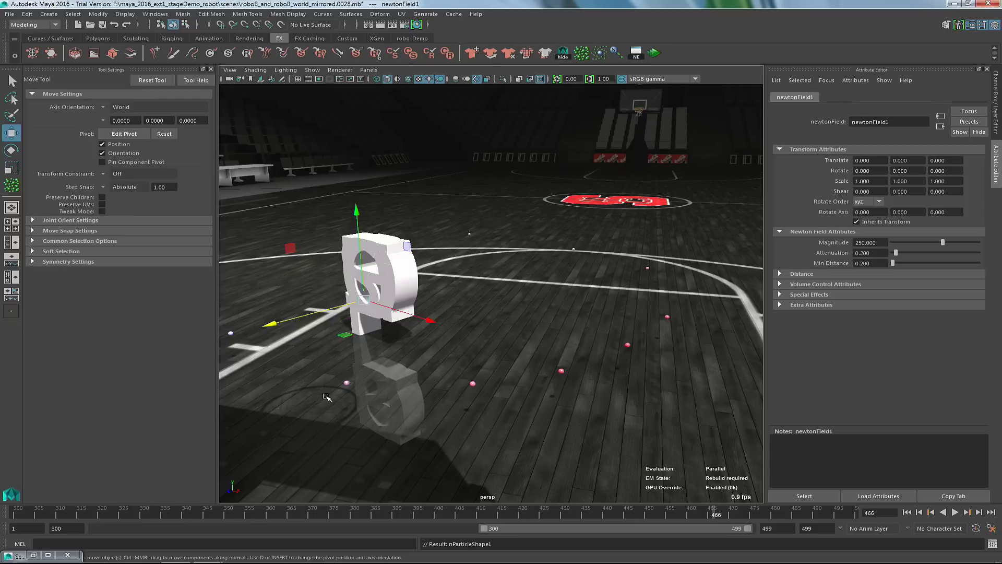
Set the playback range to start at frame 1 and rewind to the first frame.
key(Return)
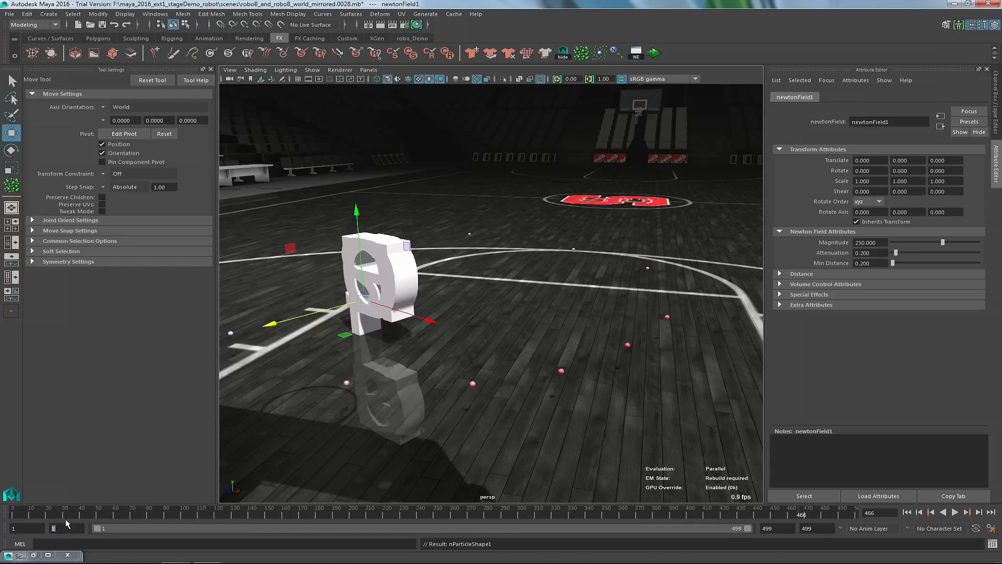
click(907, 513)
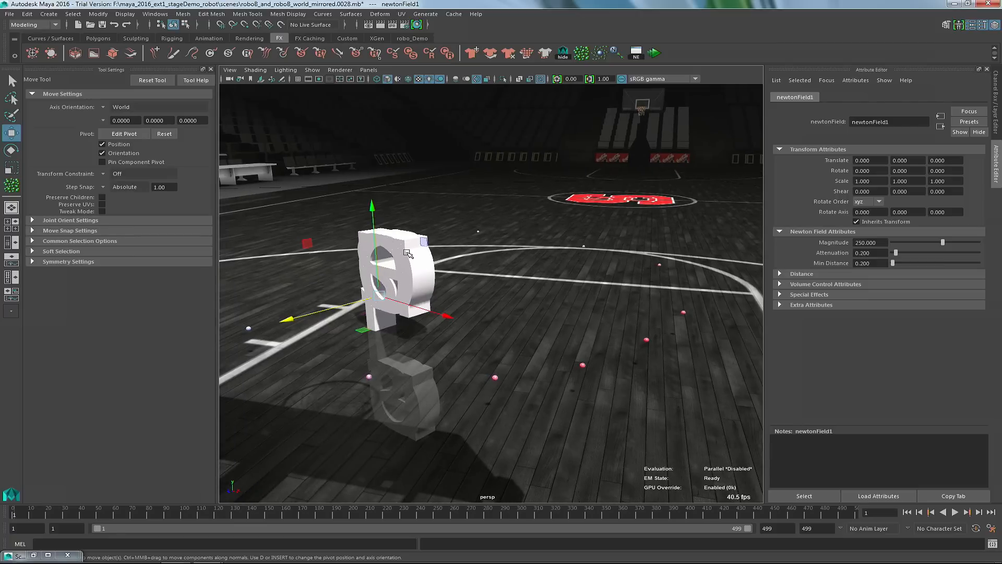
Select the text along with the Newton field and graph their input and output connections in the Node Editor.
click(406, 251)
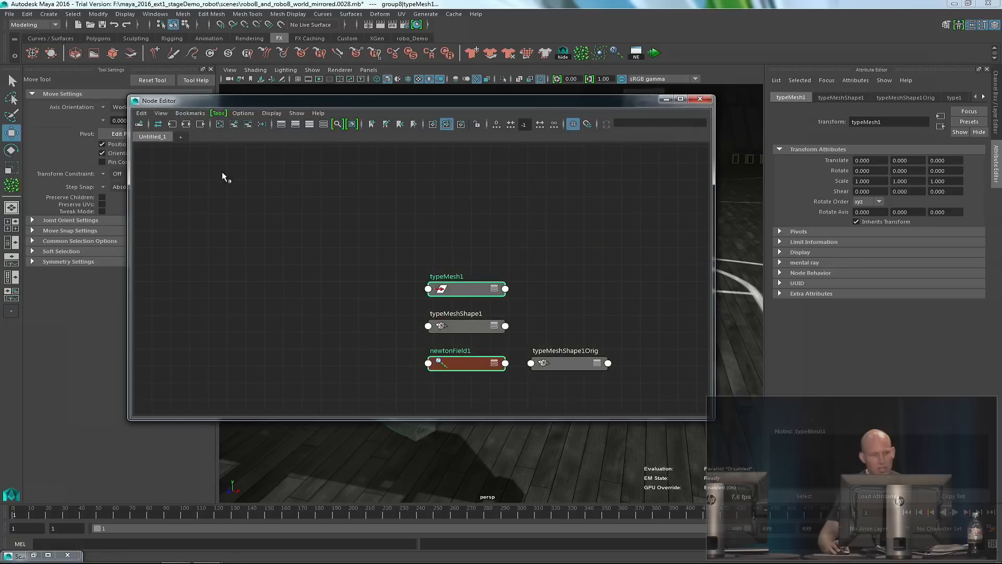
click(173, 124)
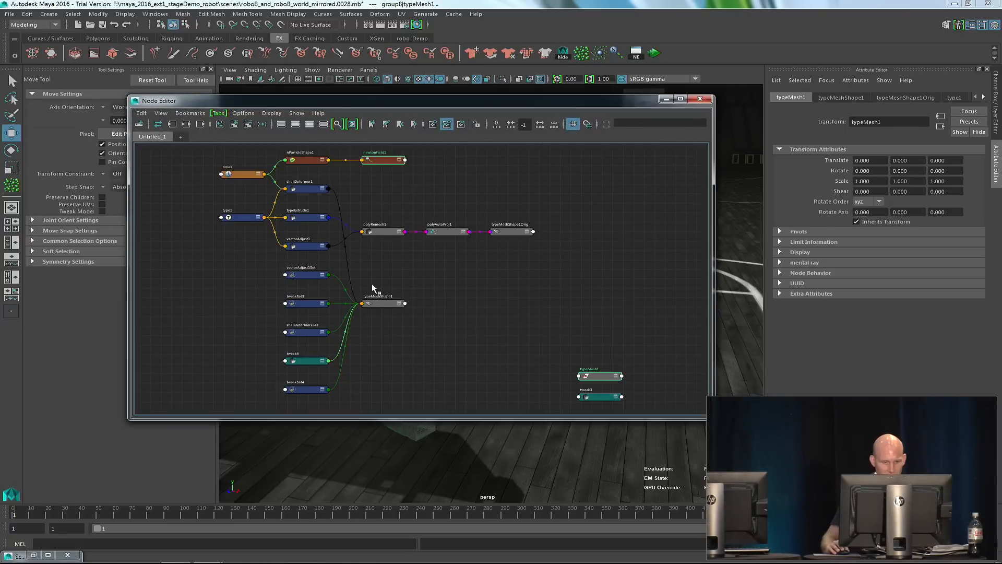
scroll(327, 243, up, 2)
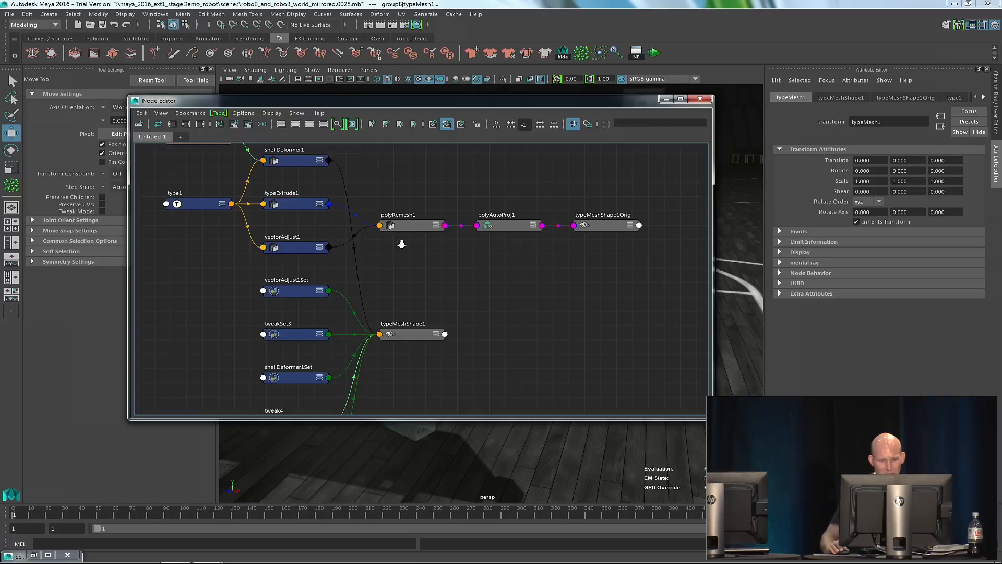
scroll(301, 331, up, 2)
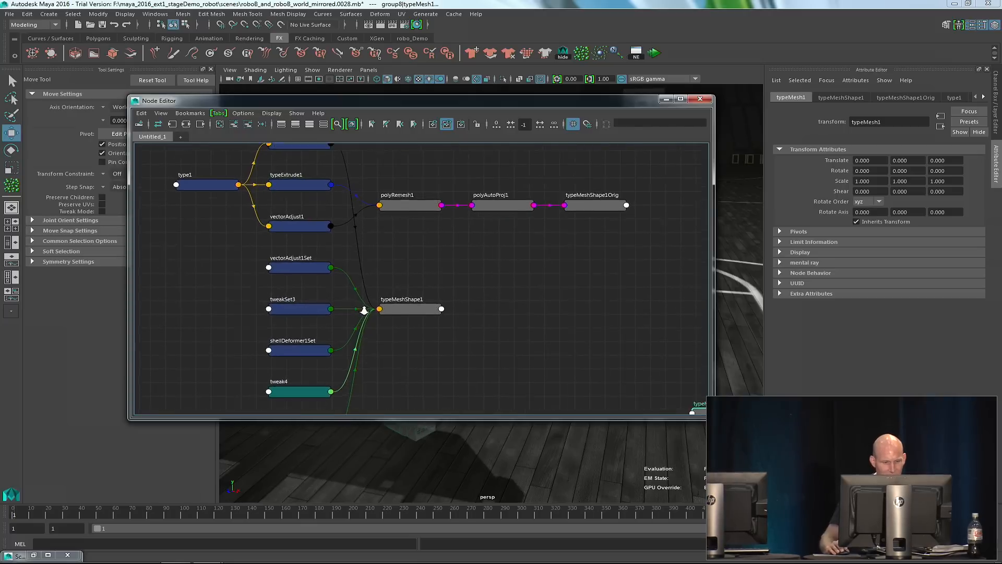
Move the shellDeformer1Set node clear of the other sets and bring nParticleShape1 beside typeMeshShape1 in the node graph.
drag(292, 350, 582, 283)
scroll(403, 274, down, 1)
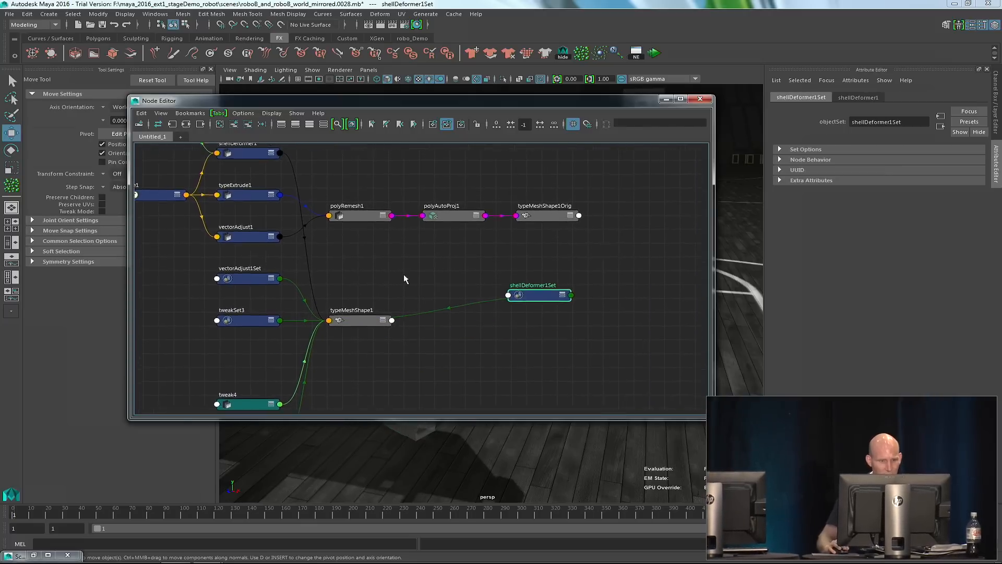
scroll(415, 192, down, 2)
alt+middle_drag(441, 317, 410, 405)
drag(352, 224, 454, 357)
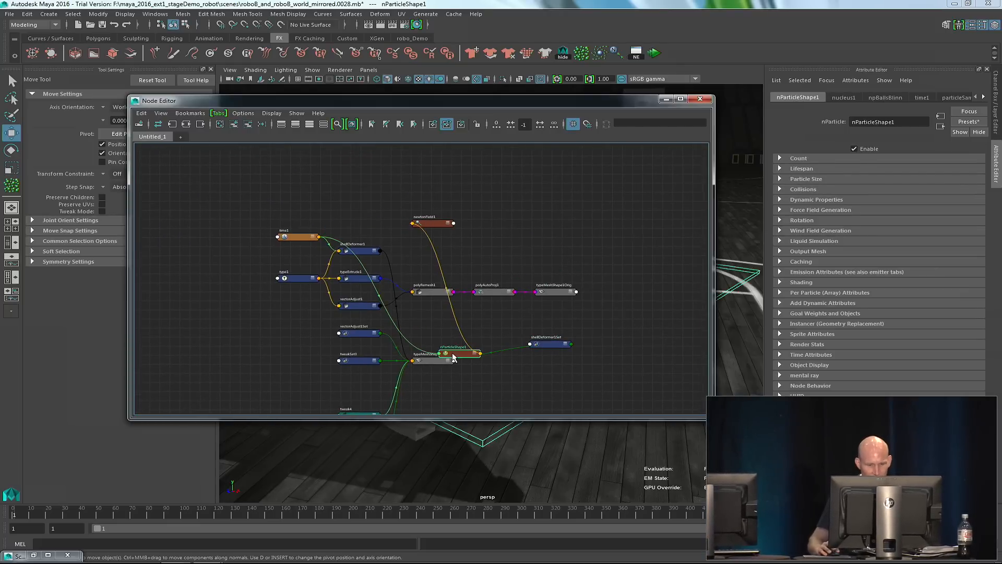
alt+middle_drag(518, 374, 552, 306)
scroll(552, 307, up, 3)
scroll(417, 293, up, 4)
scroll(409, 291, down, 2)
alt+middle_drag(620, 279, 548, 309)
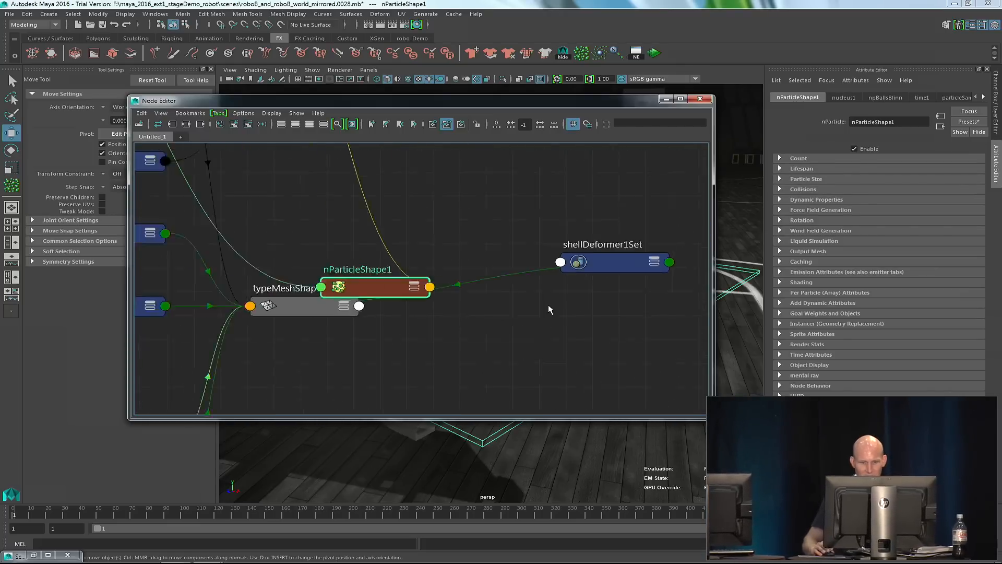
Expand shellDeformer1Set to show all its attributes and look through them for one to connect to the particles.
right_drag(619, 261, 610, 382)
drag(631, 275, 581, 77)
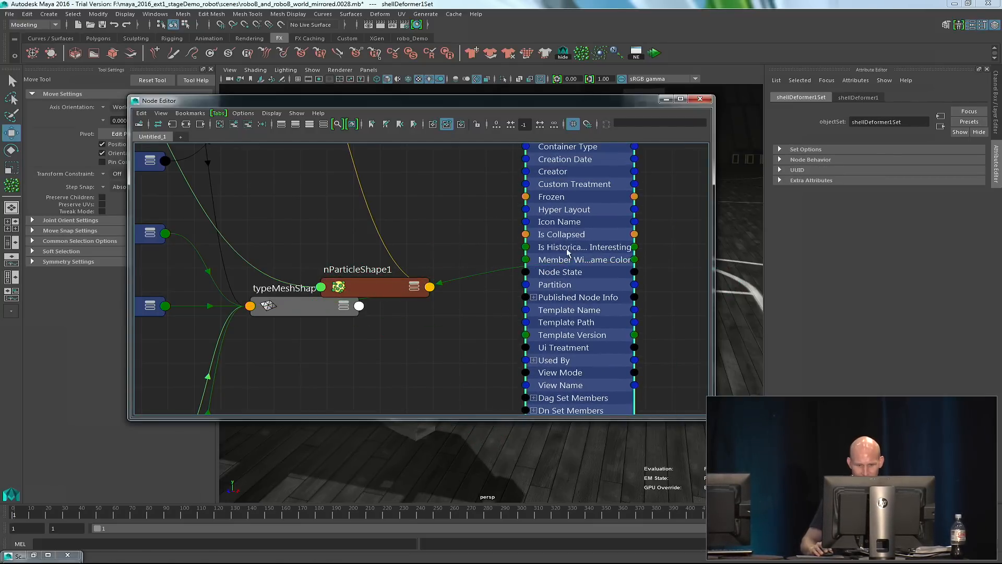
scroll(592, 255, down, 5)
scroll(525, 259, up, 3)
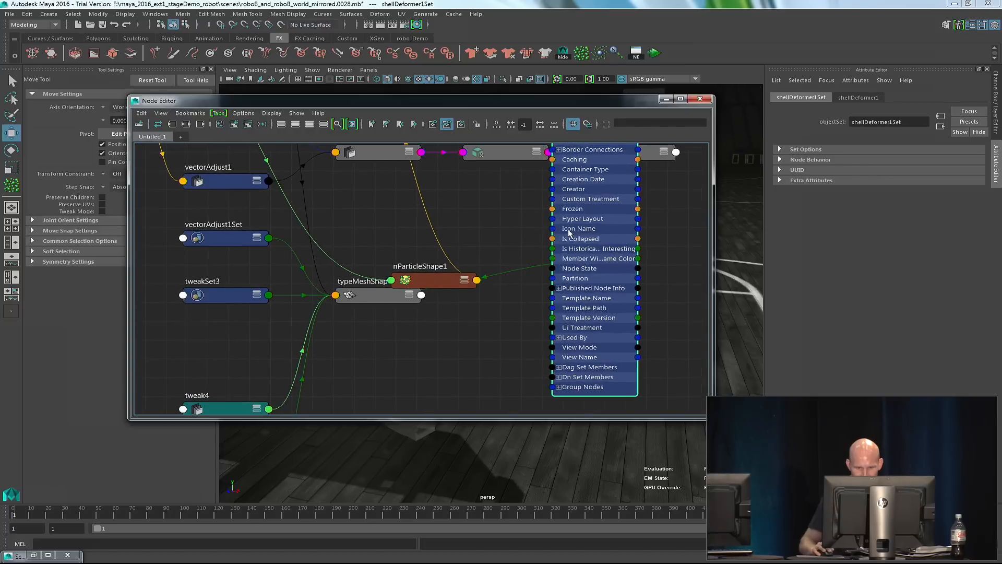
alt+middle_drag(551, 258, 517, 337)
drag(539, 202, 513, 266)
alt+middle_drag(382, 263, 478, 223)
scroll(478, 223, down, 4)
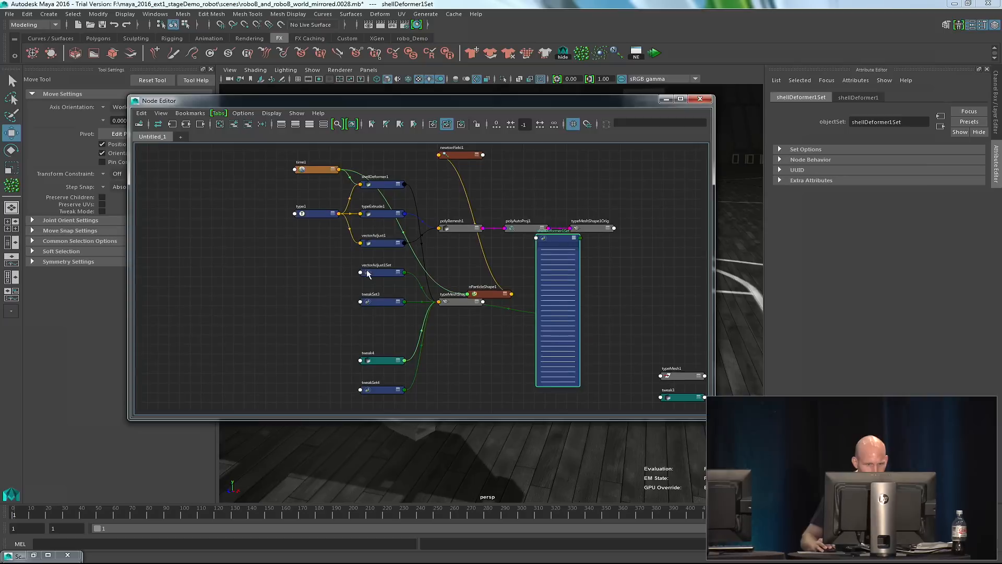
Move the expanded shellDeformer1Set beside the other set nodes and separate typeMeshShape1 from nParticleShape1 in the graph.
drag(515, 294, 319, 330)
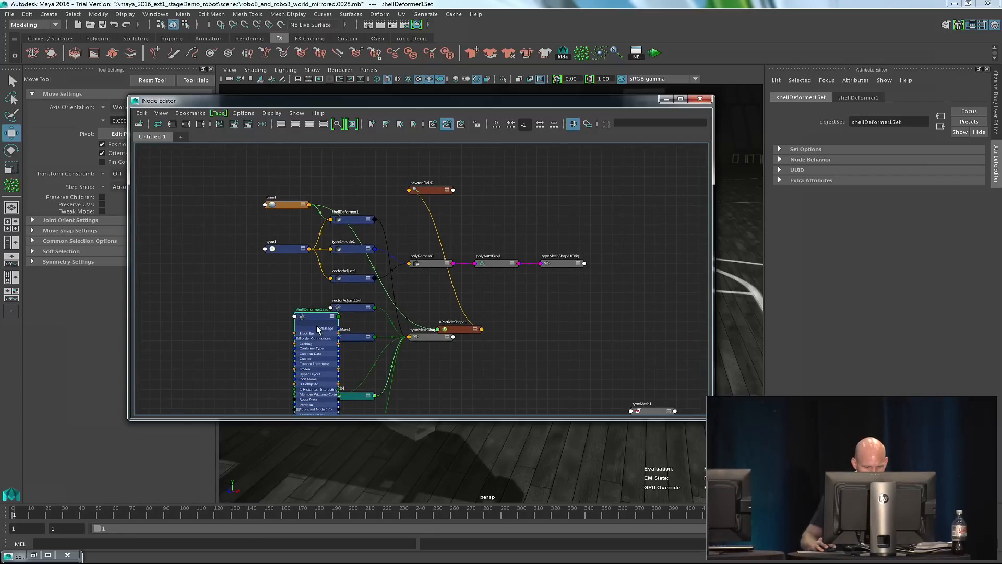
drag(423, 340, 448, 369)
scroll(330, 347, up, 5)
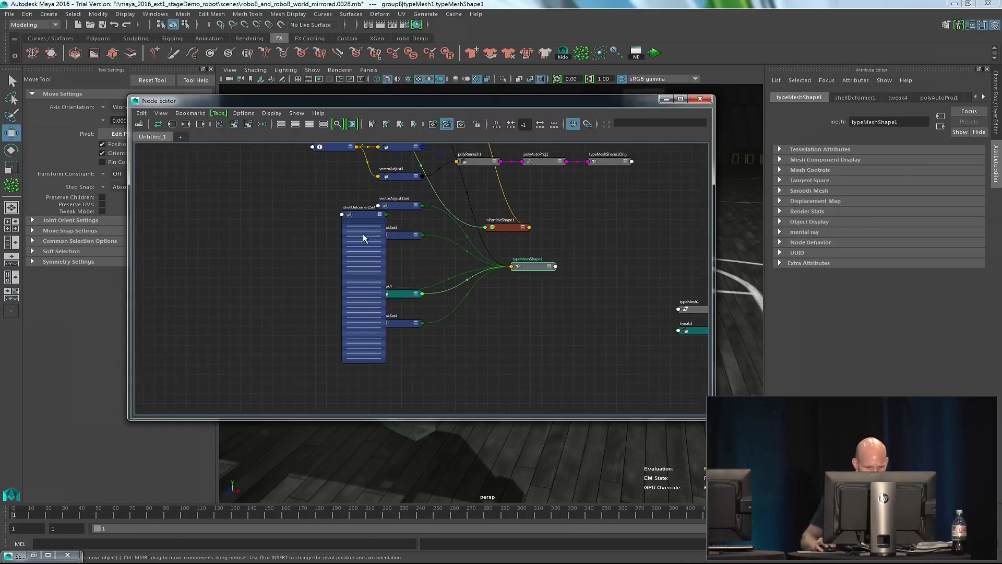
click(378, 176)
mouse_move(379, 177)
mouse_down()
mouse_move(298, 170)
mouse_move(380, 184)
mouse_up()
middle_drag(306, 277, 227, 276)
click(496, 230)
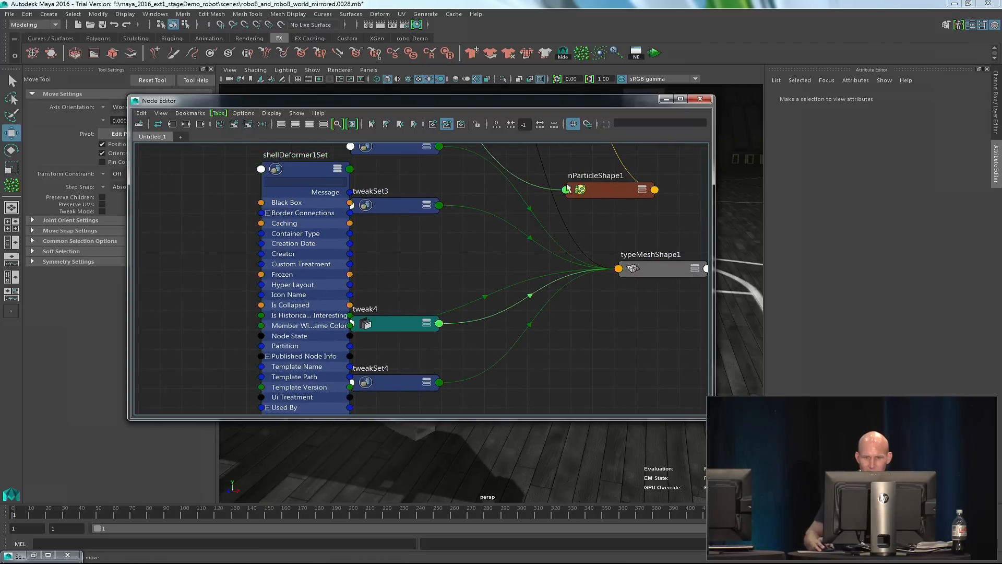
Minimize the Node Editor and select the text mesh in the viewport.
click(667, 100)
click(405, 258)
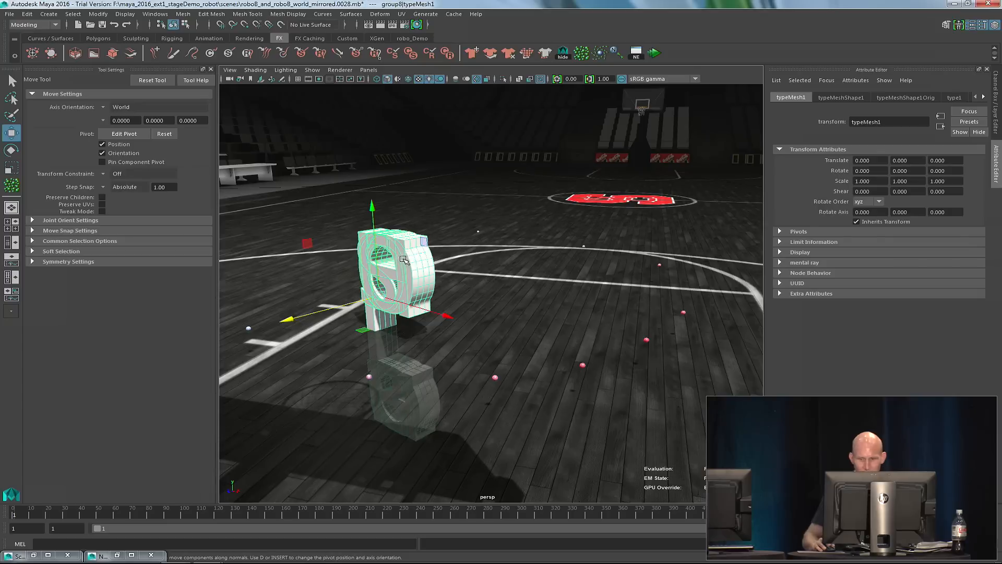
Show the type1 node's animation settings and display the Outliner beside the perspective view.
click(954, 98)
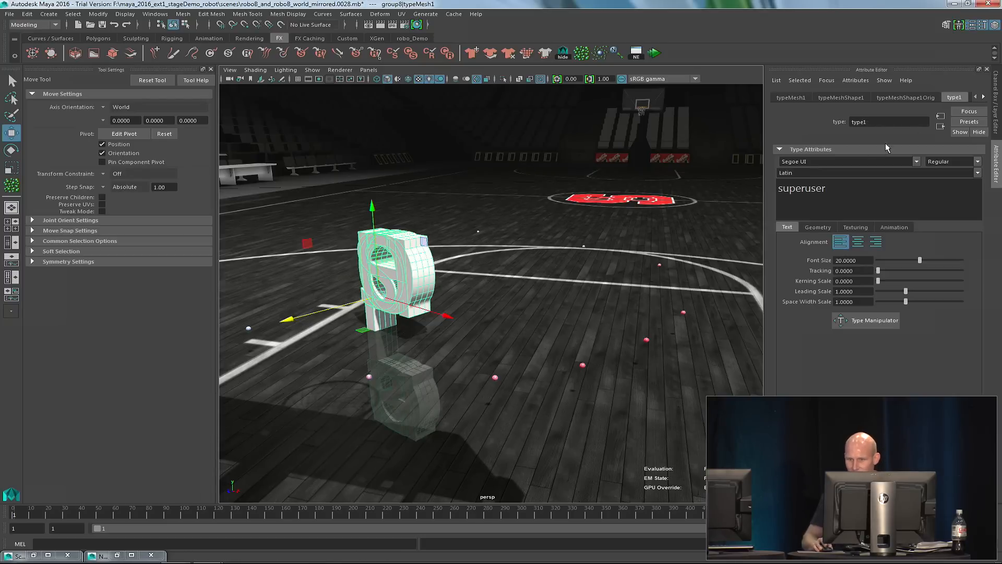
click(894, 228)
key(space)
drag(440, 264, 438, 218)
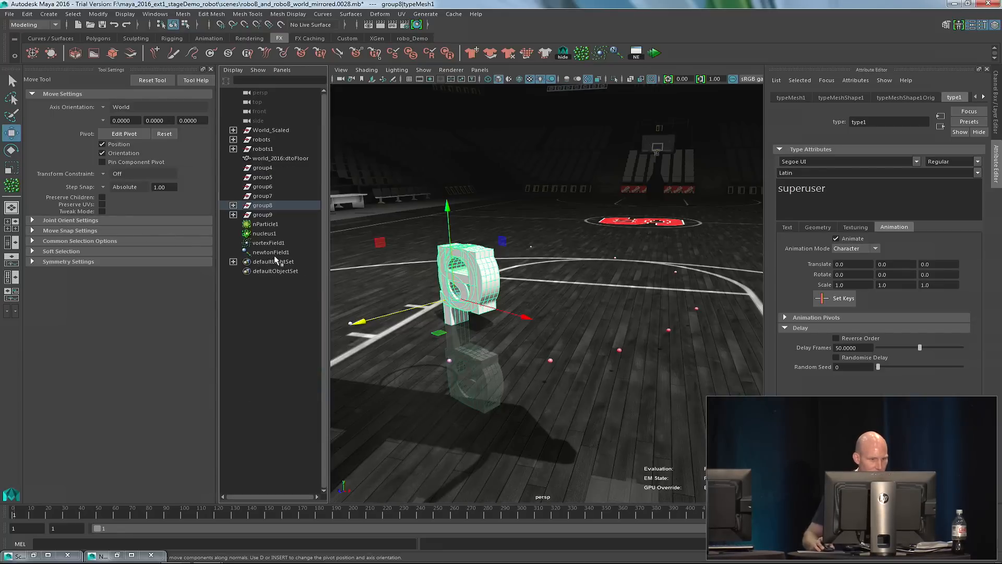
Select nParticle1, reopen the Node Editor and graph the connections of the particles and the text mesh again.
click(266, 224)
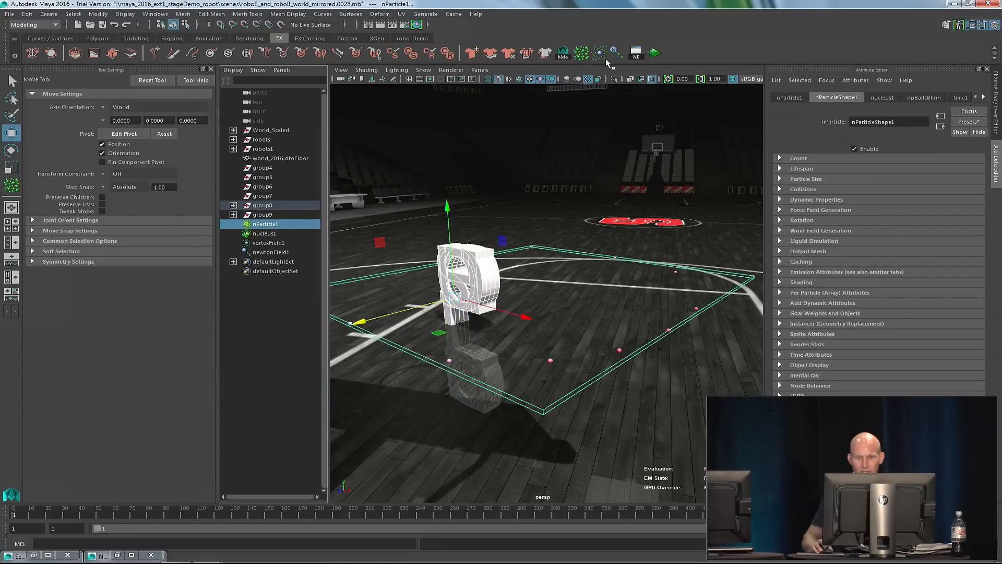
click(635, 52)
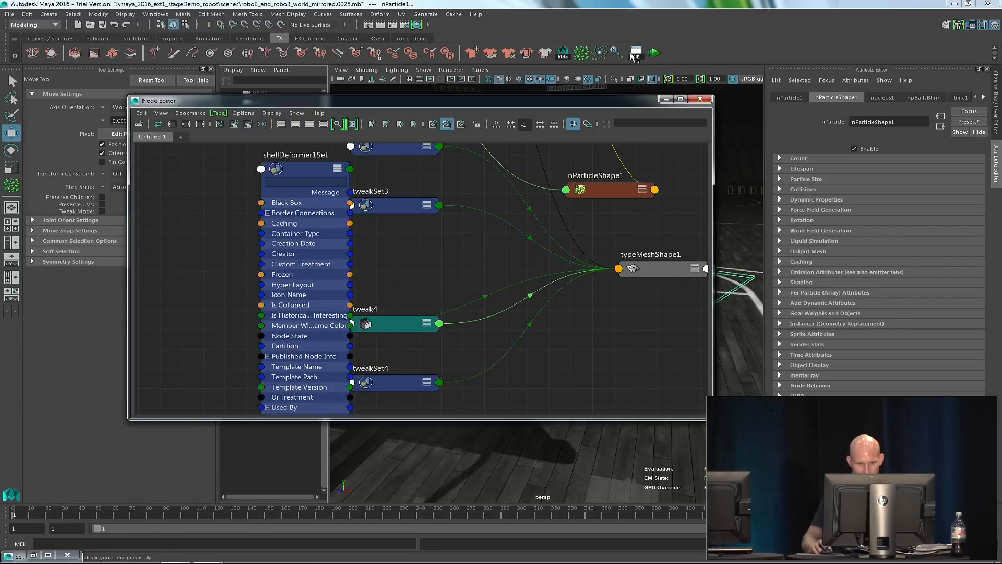
scroll(407, 266, down, 3)
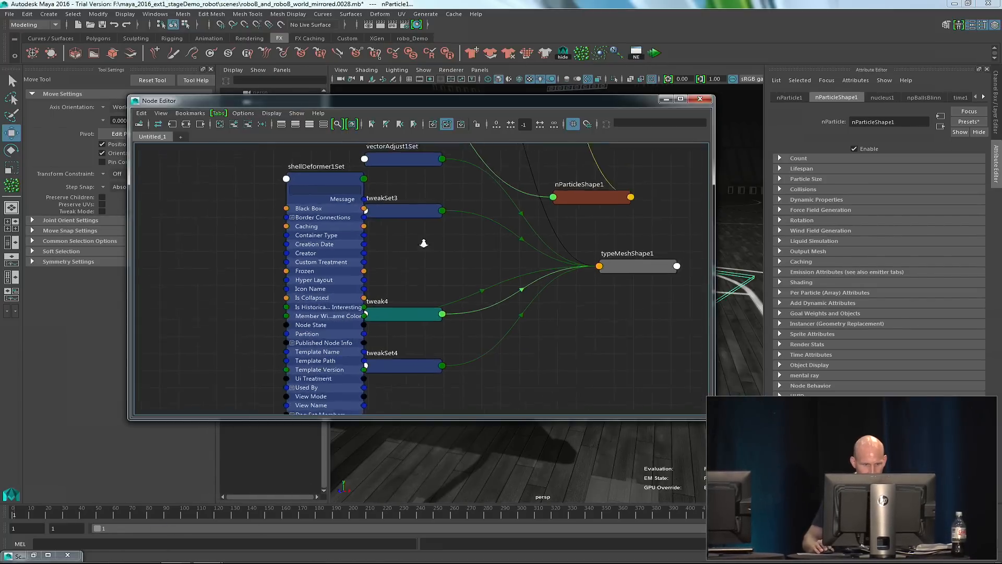
click(172, 125)
scroll(356, 272, up, 5)
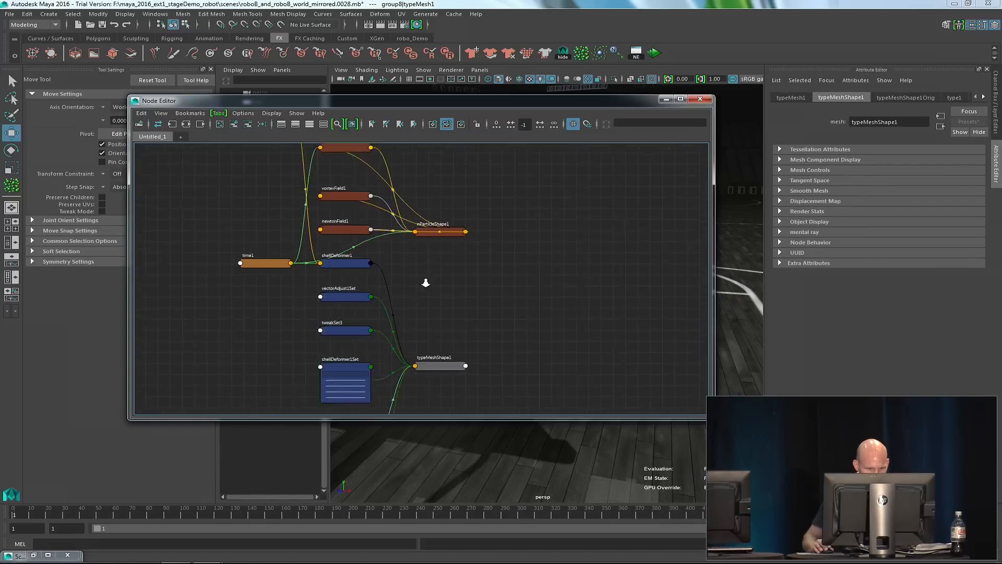
Move the shellDeformer1 node into the empty graph area beside nParticleShape1.
alt+middle_drag(464, 265, 441, 327)
drag(345, 245, 643, 254)
alt+middle_drag(429, 266, 175, 283)
drag(388, 269, 499, 225)
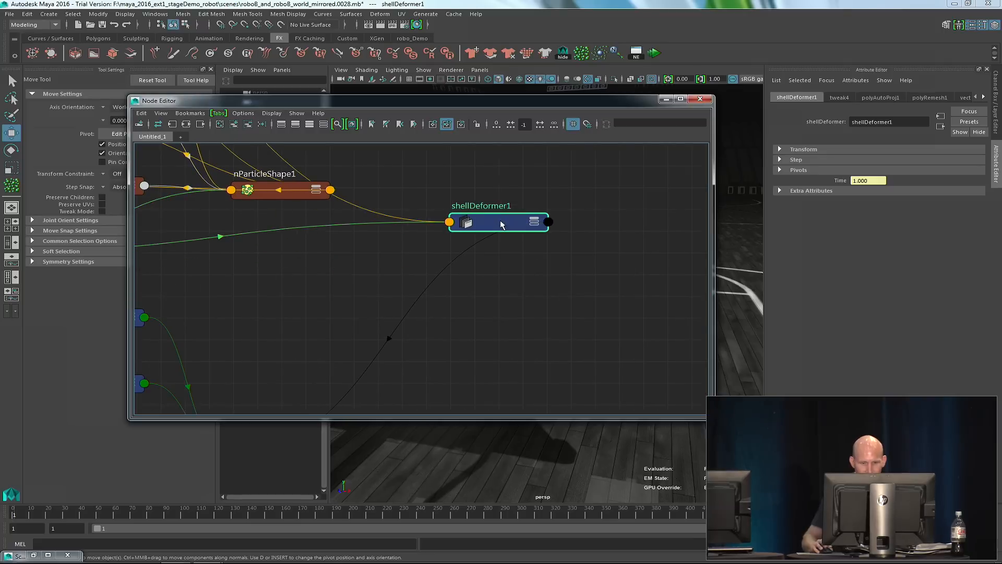
Expand the shellDeformer1 node to show all its attributes.
right_click(501, 223)
click(502, 349)
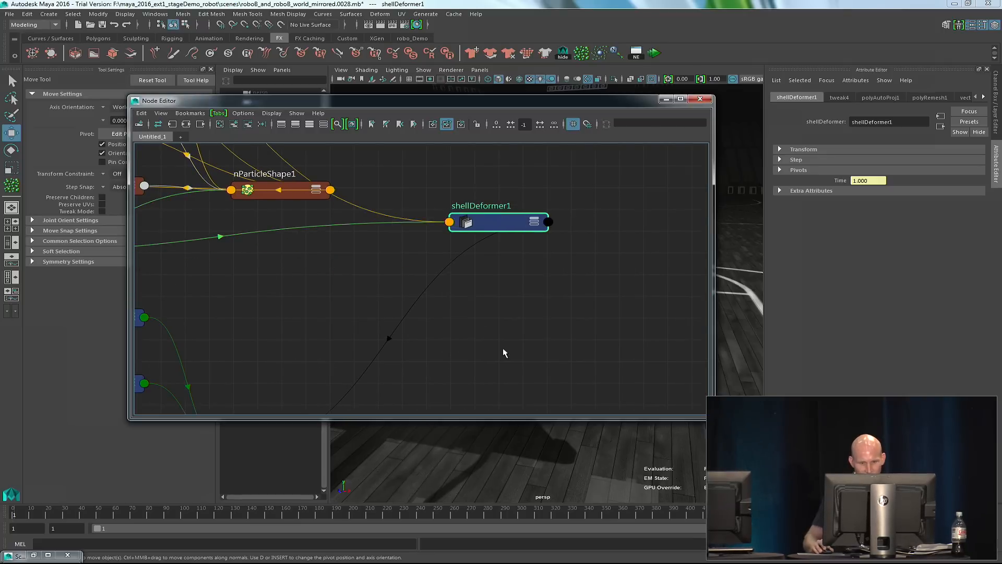
click(553, 439)
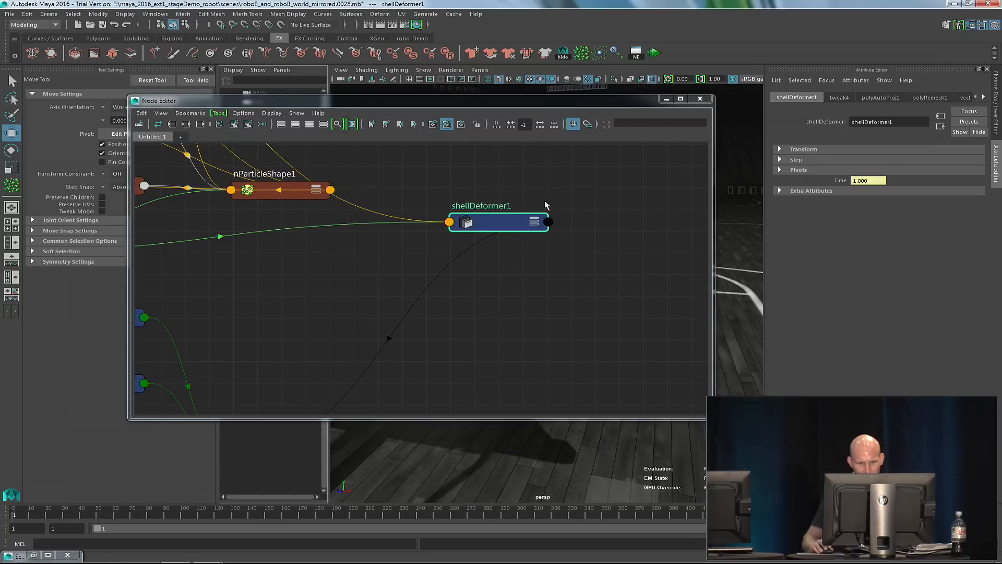
right_click(496, 223)
click(492, 338)
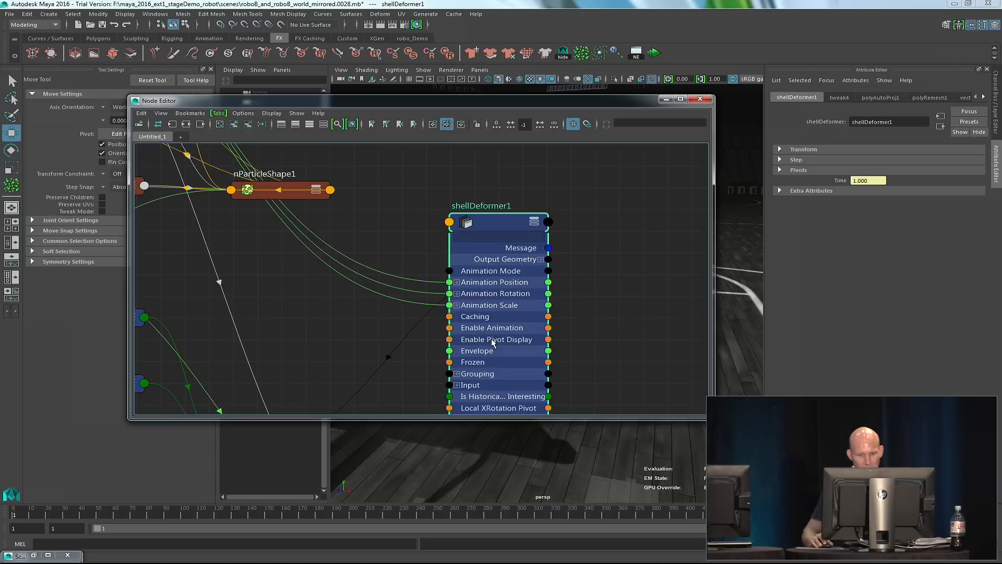
Shift the expanded shellDeformer1 upward and place nParticleShape1 beside its Translate In PP attribute.
drag(512, 224, 527, 59)
alt+middle_drag(565, 370, 579, 272)
alt+middle_drag(349, 223, 360, 277)
alt+middle_drag(352, 211, 354, 253)
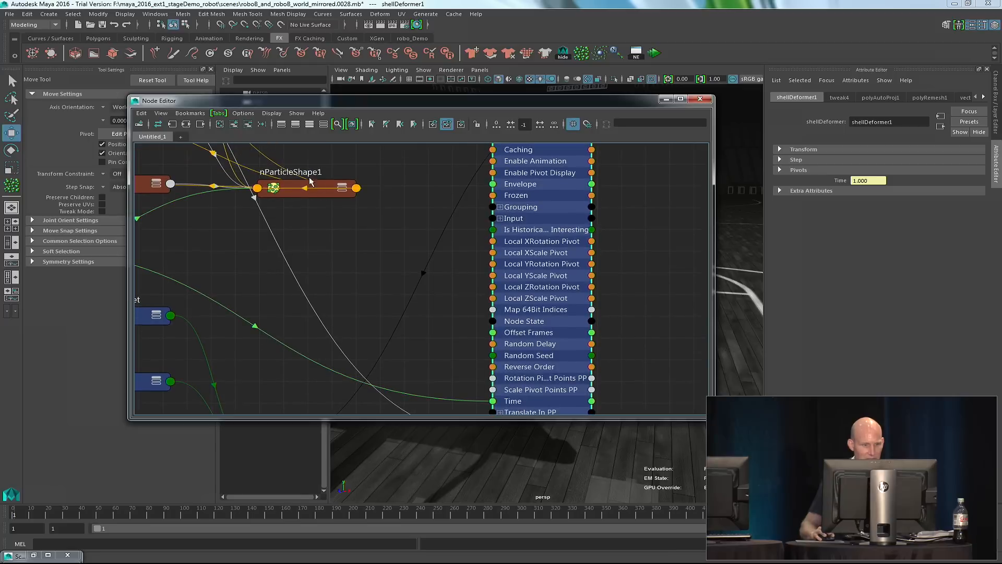
click(357, 234)
drag(335, 195, 418, 400)
alt+middle_drag(439, 347, 368, 237)
Move the Node Editor window aside so the text is visible, and frame the text in the perspective view.
drag(366, 100, 253, 24)
alt+middle_drag(649, 489, 655, 525)
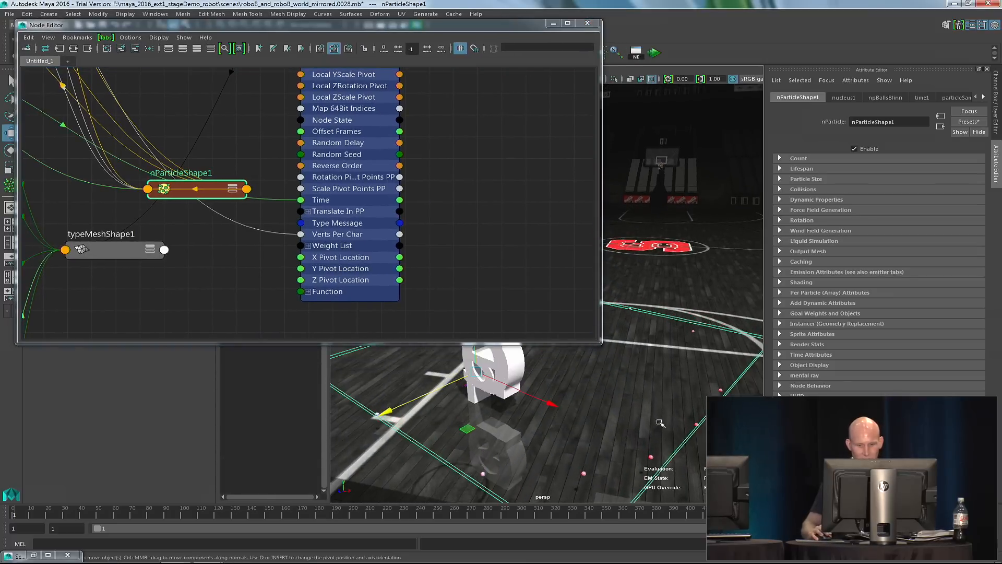
alt+drag(659, 424, 668, 391)
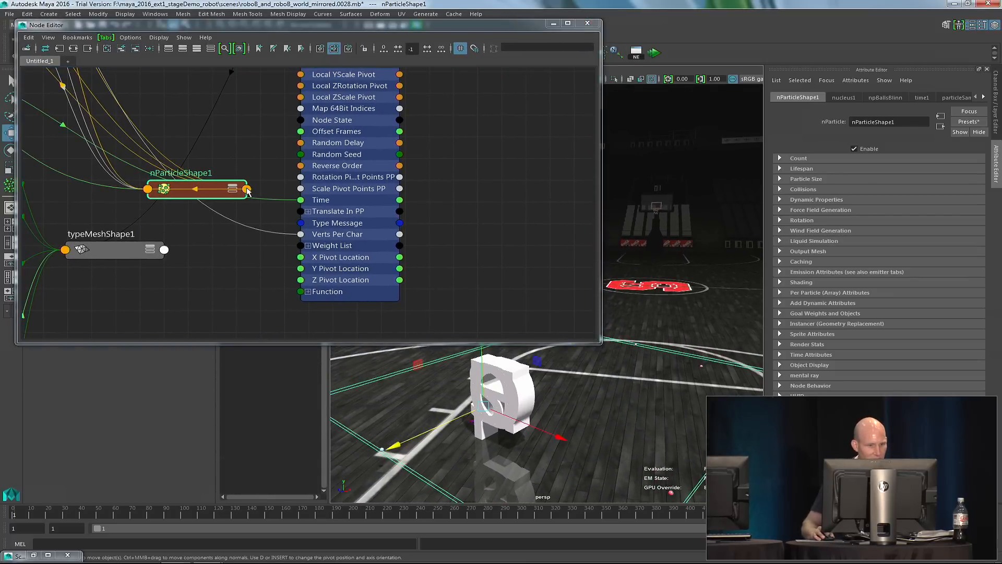
Try to connect nParticleShape1's Position directly to shellDeformer1's Translate In PP attribute.
click(246, 189)
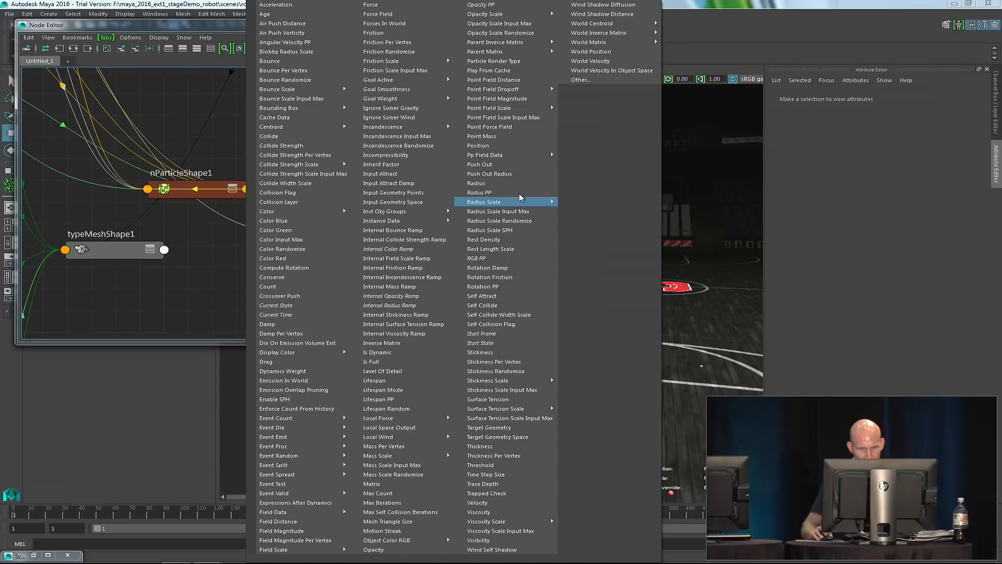
click(504, 146)
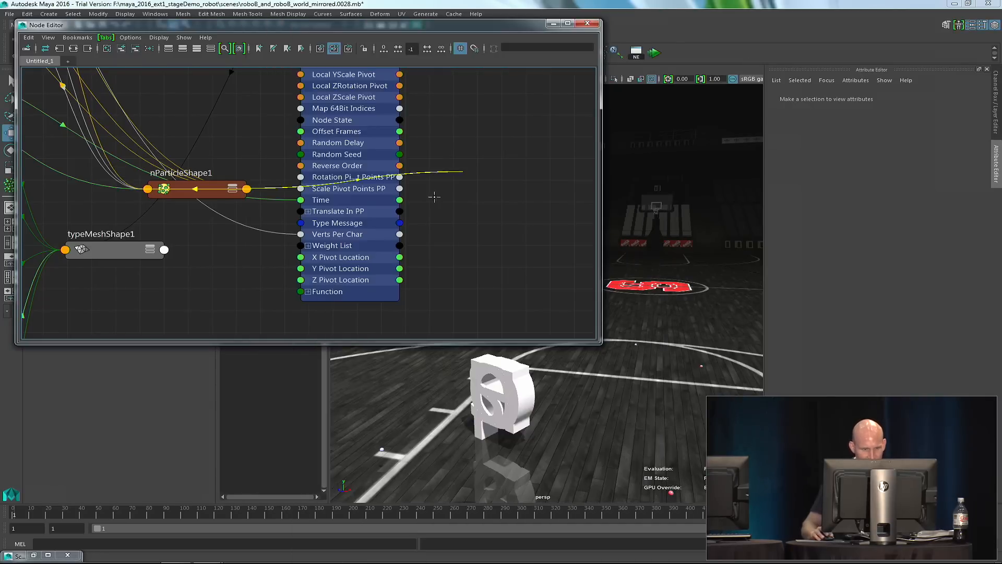
click(308, 213)
Expand Translate In PP on shellDeformer1 and connect nParticleShape1's Position to Position In PP.
click(308, 212)
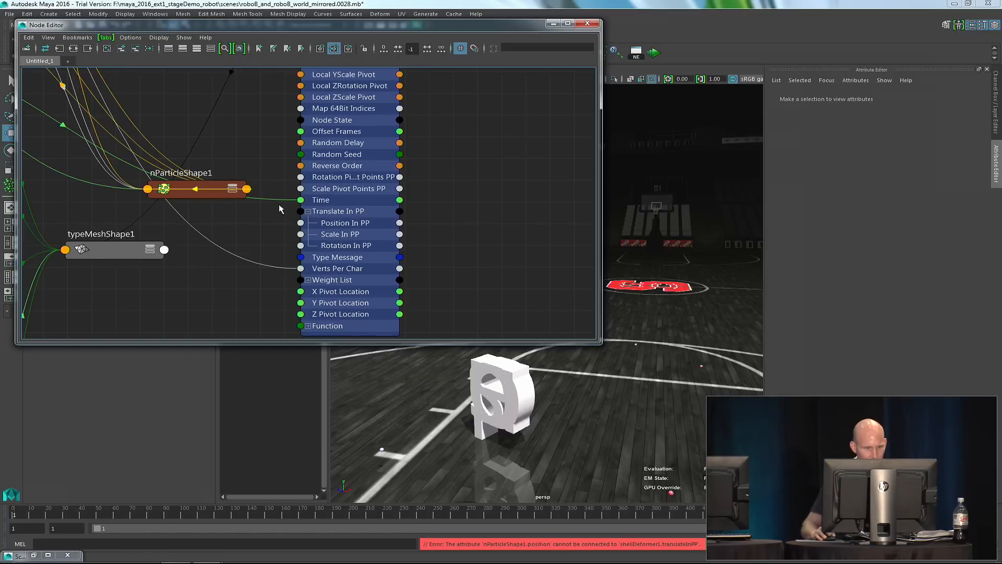
click(247, 190)
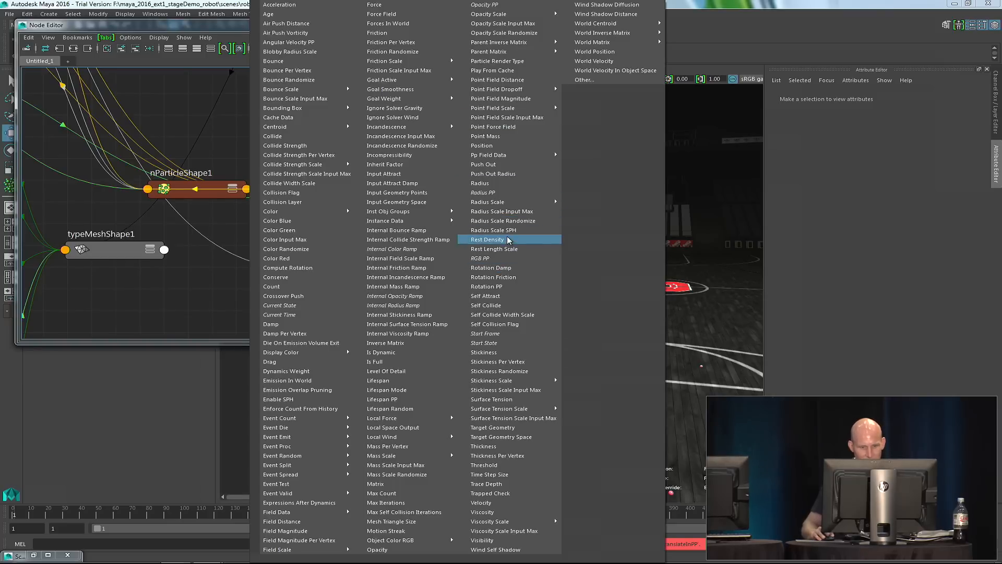
click(501, 147)
click(302, 223)
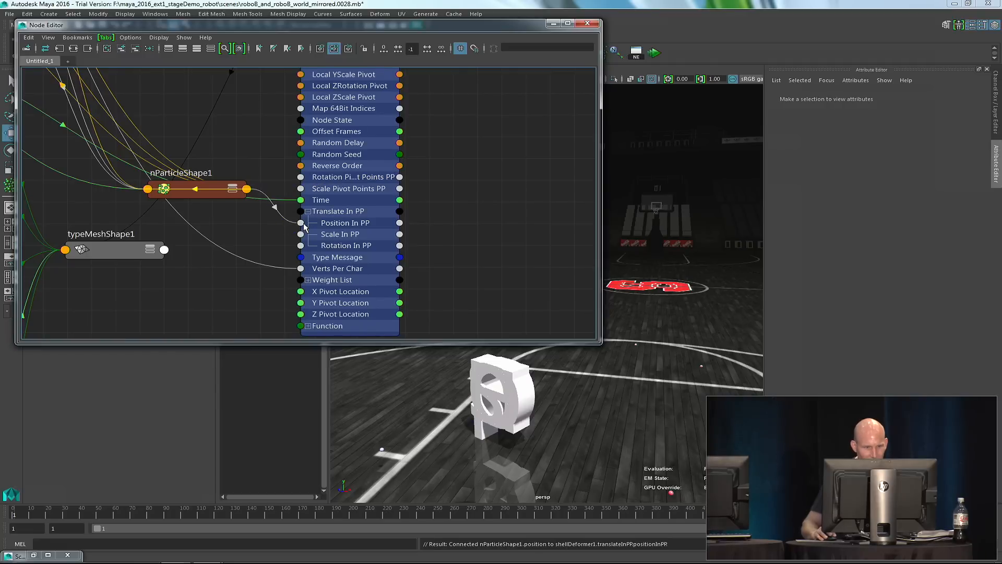
Play a short stretch of the simulation to check the letters' motion, and rewind to frame 1.
alt+drag(643, 418, 590, 404)
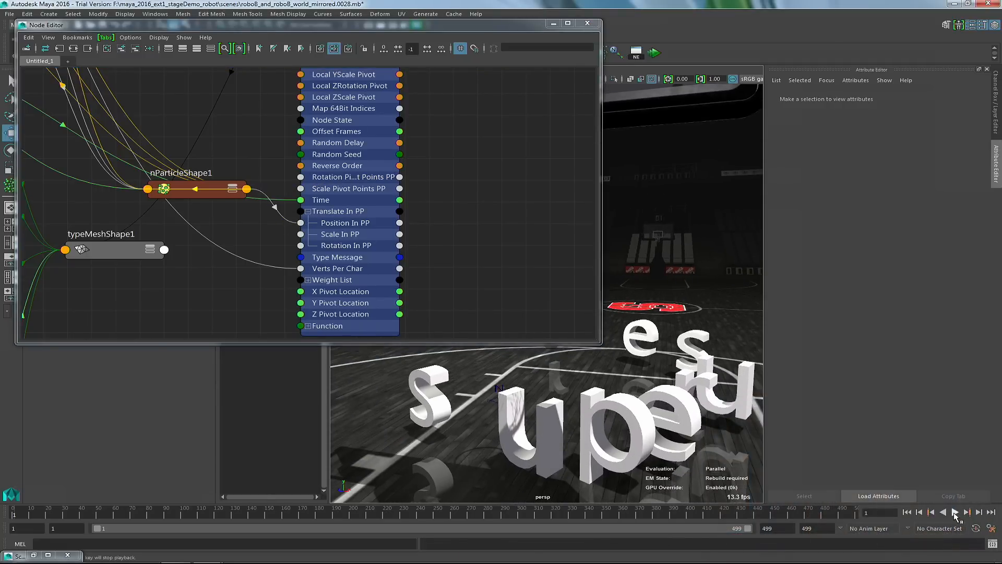
click(956, 512)
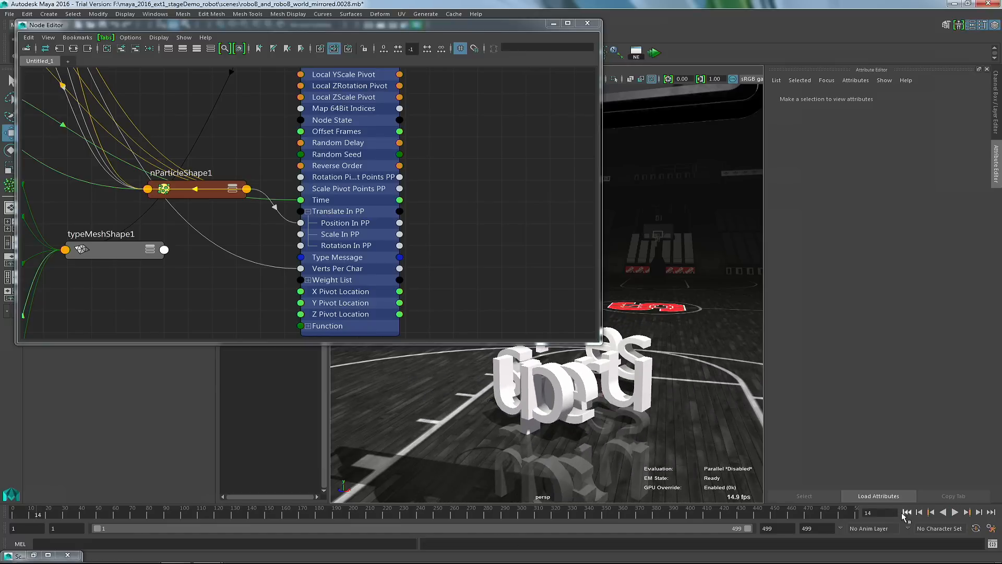
click(906, 513)
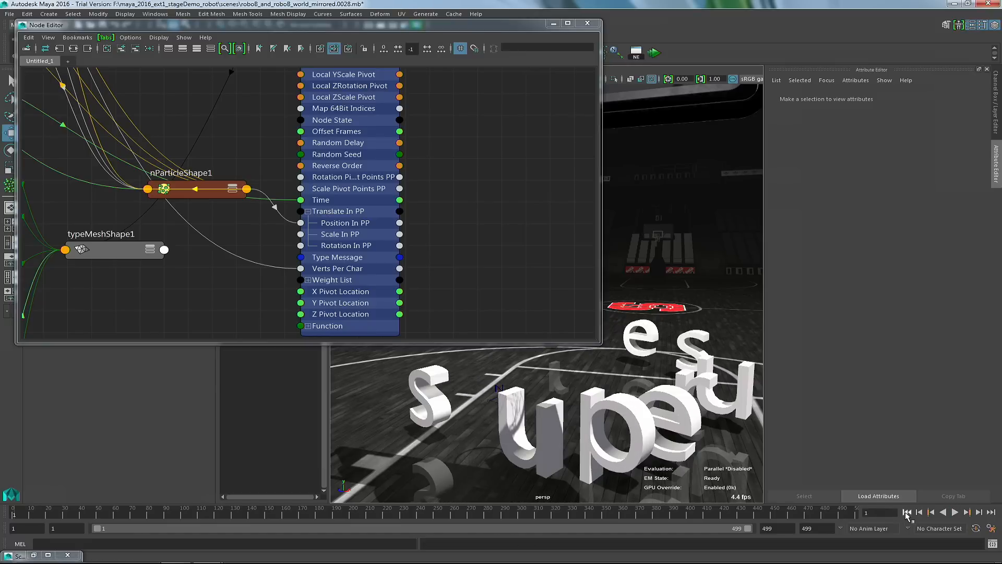
Connect nParticleShape1's Rotation PP to Rotation In PP on shellDeformer1.
click(246, 191)
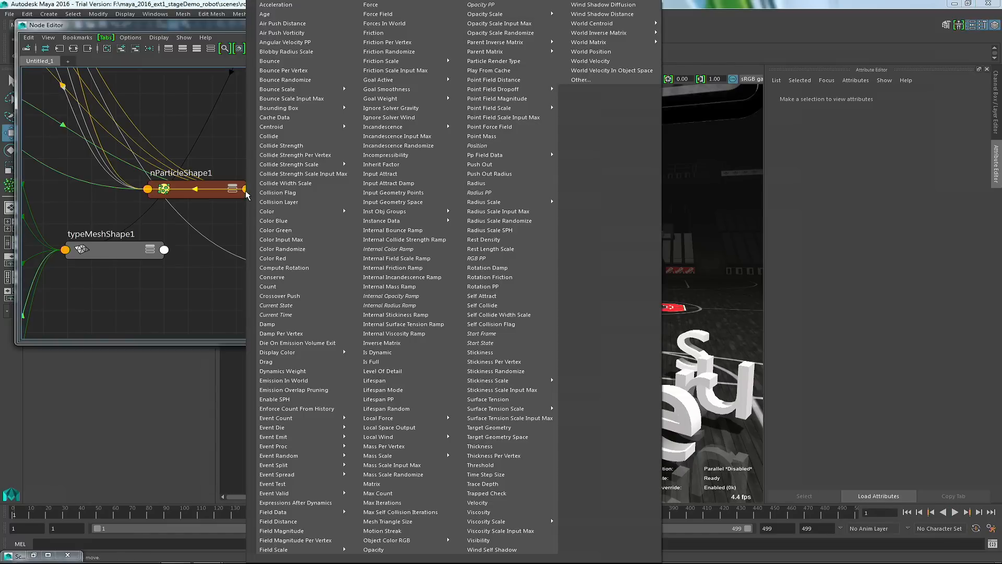
click(504, 290)
click(300, 245)
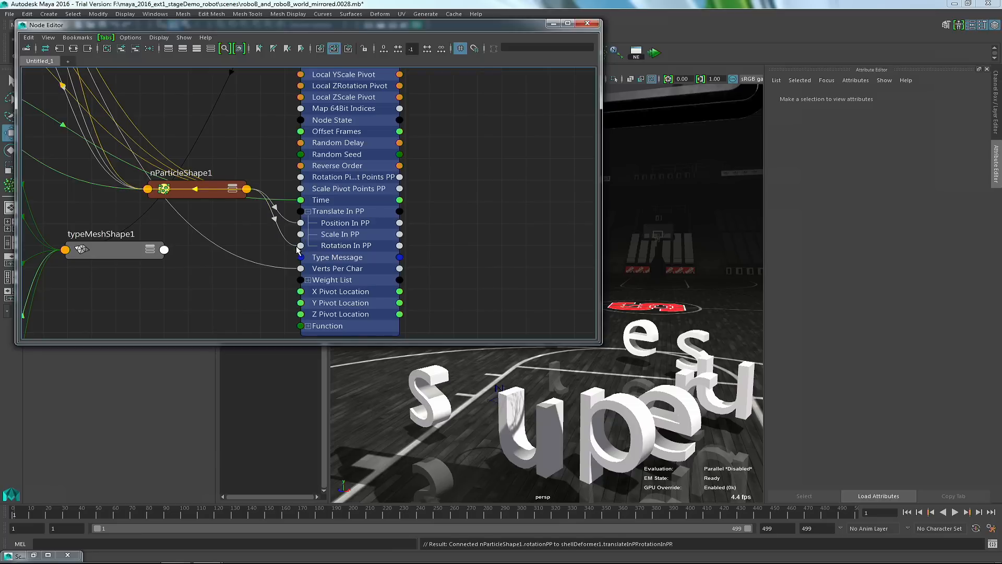
scroll(469, 249, down, 1)
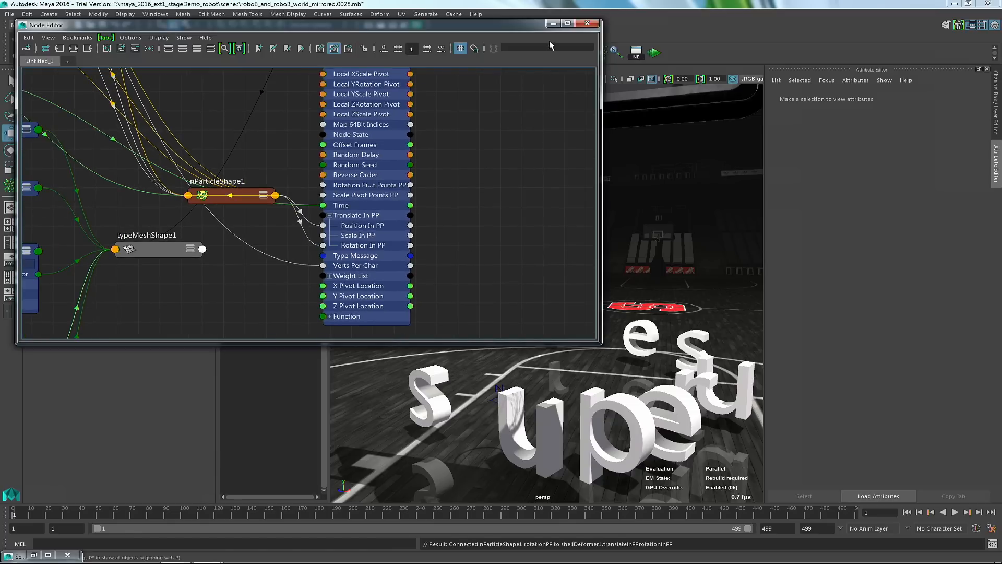
Minimize the Node Editor and enlarge the perspective view by hiding the Tool Settings and the Attribute Editor.
click(553, 23)
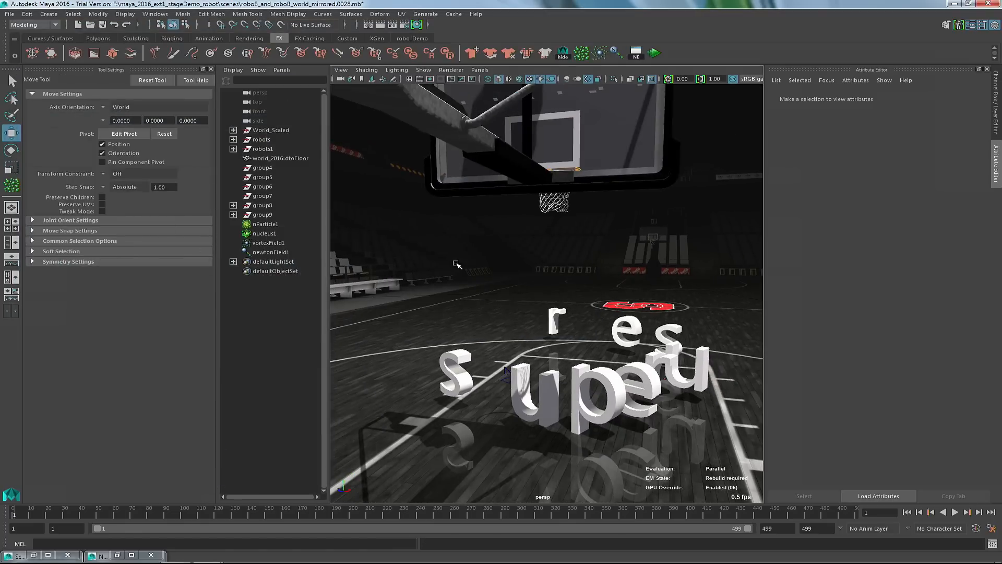
alt+drag(456, 265, 444, 259)
key(space)
click(212, 70)
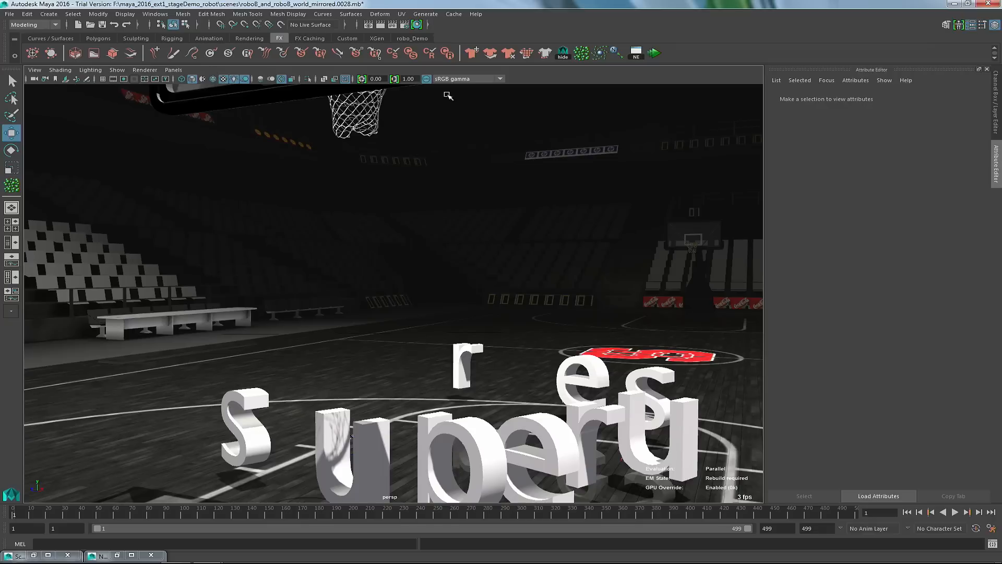
click(999, 166)
alt+right_drag(656, 224, 465, 290)
Select newtonField1 in the Outliner and return to the full perspective view framed on the letters.
key(space)
drag(514, 200, 514, 226)
click(79, 243)
click(79, 252)
key(space)
alt+drag(685, 132, 648, 84)
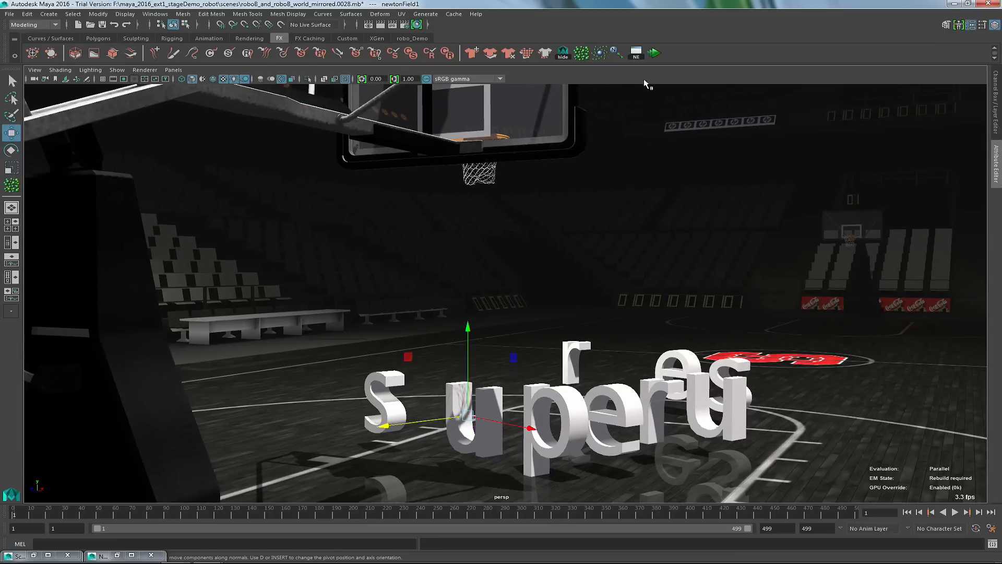
Run interactive playback, move newtonField1 across the court to pull the letters along, and stop the playback.
click(654, 53)
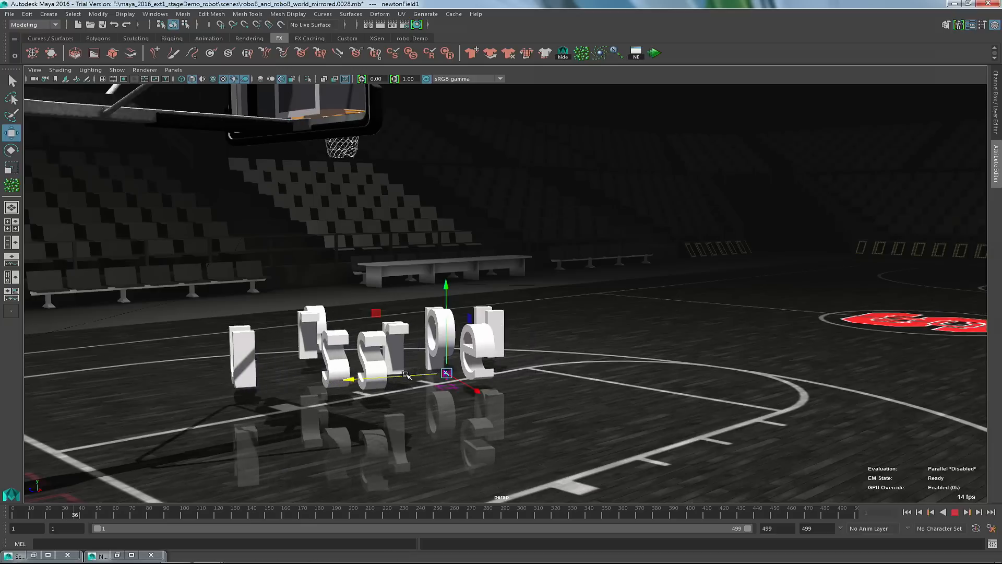
drag(405, 375, 512, 330)
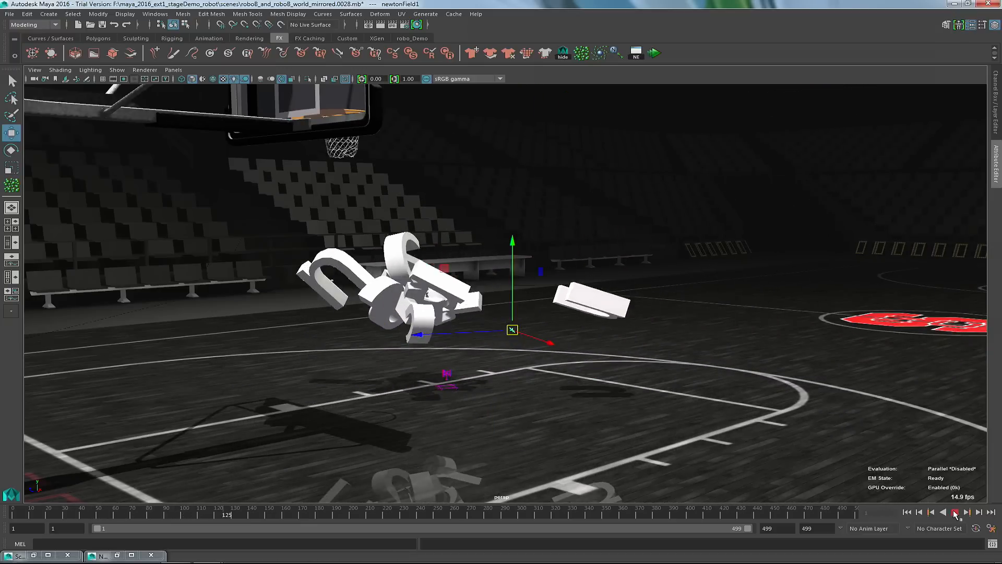
click(953, 512)
Select the text mesh and replace the type1 node's text with a person's first name.
alt+drag(525, 254, 491, 272)
click(490, 270)
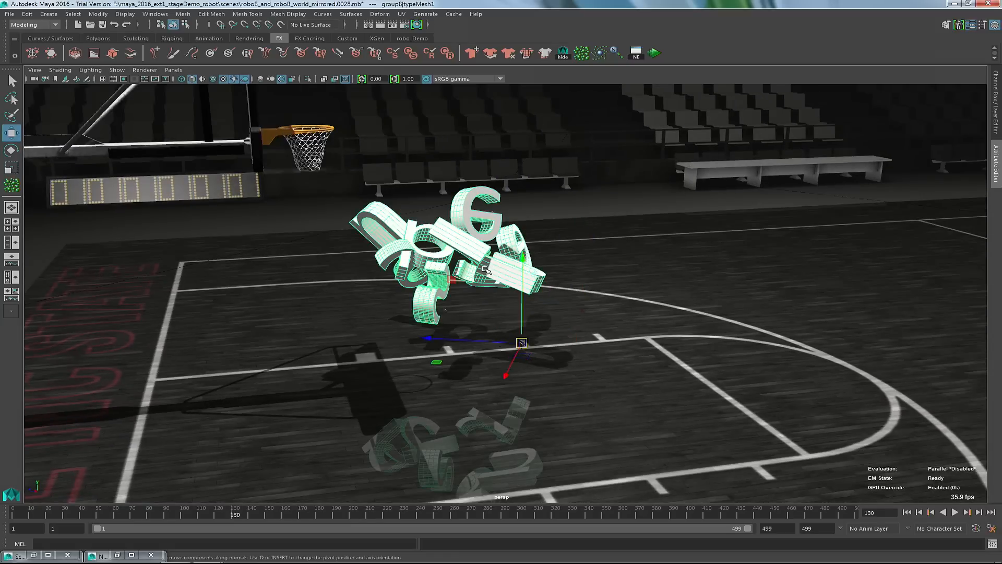
key(ctrl+a)
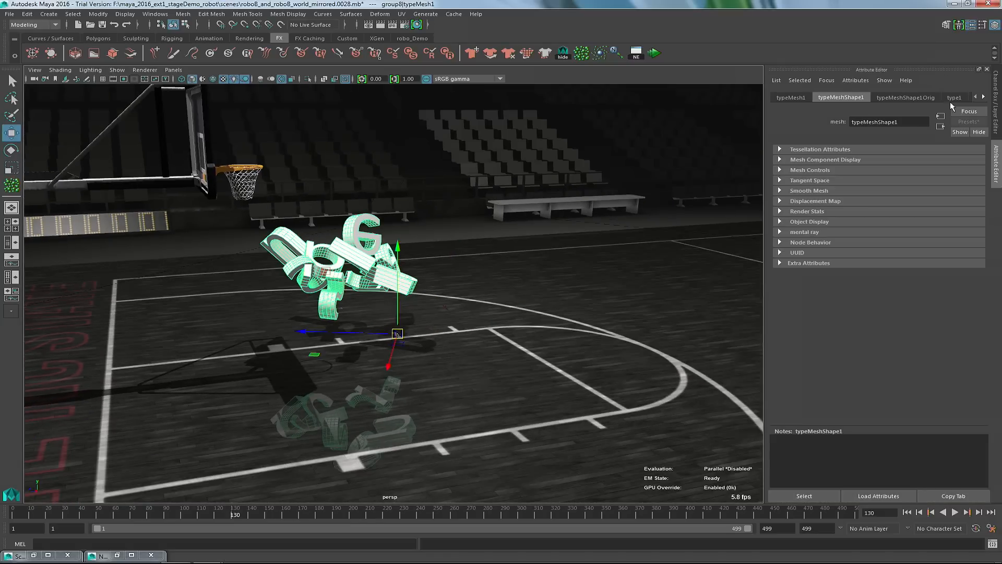
click(954, 97)
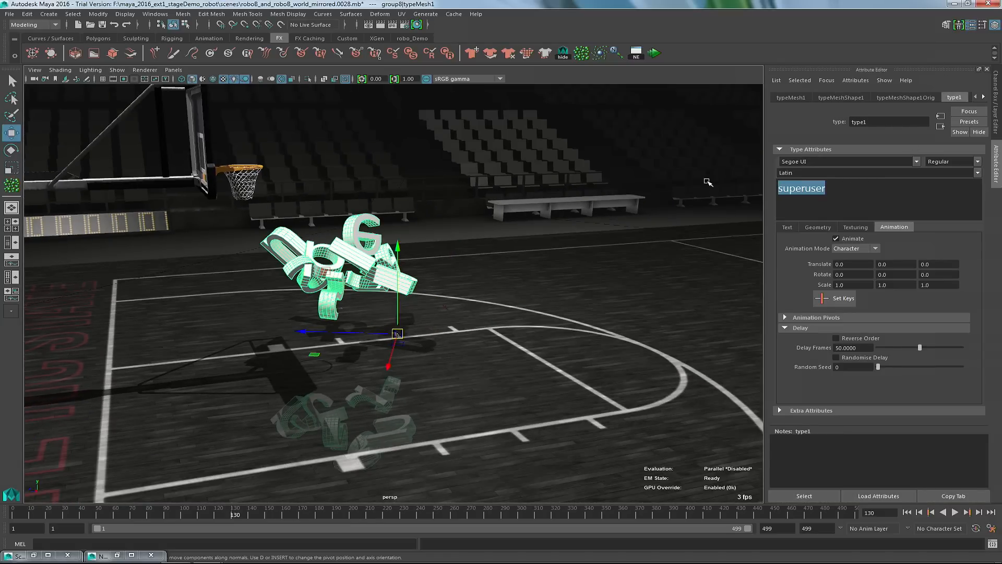
text(Si)
key(BackSpace)
key(BackSpace)
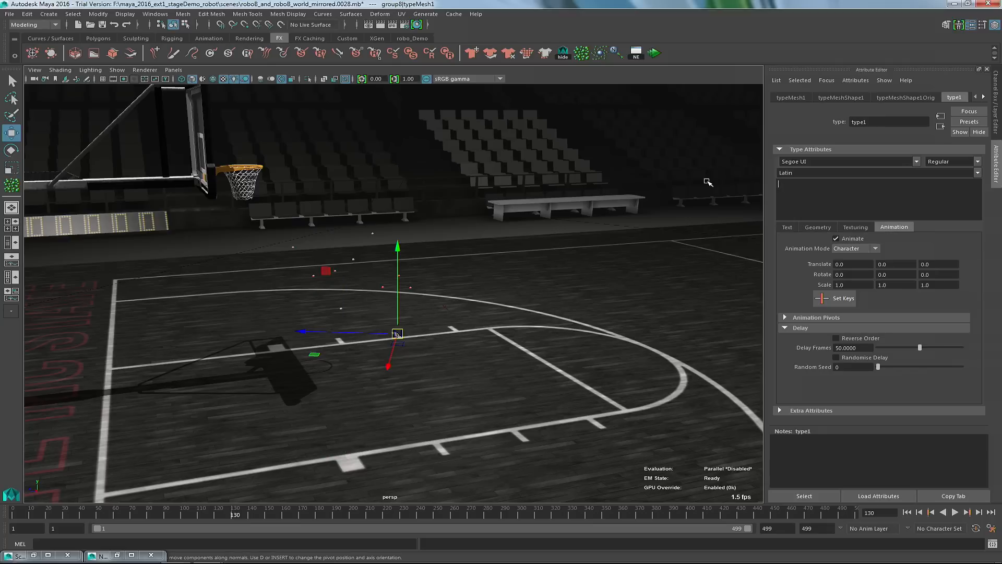
text(daryl)
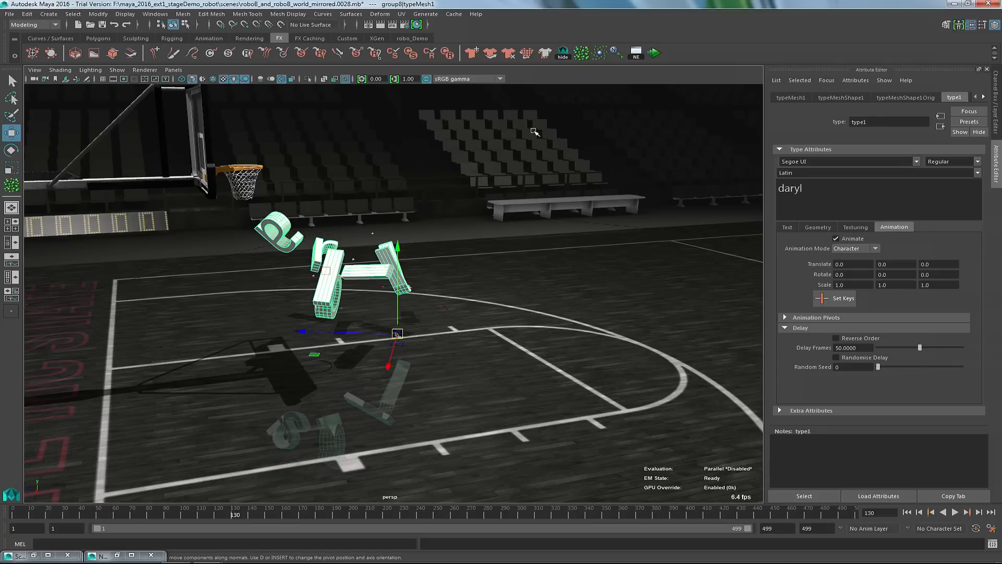
Start interactive playback to simulate the letters of the new text.
alt+drag(452, 216, 462, 208)
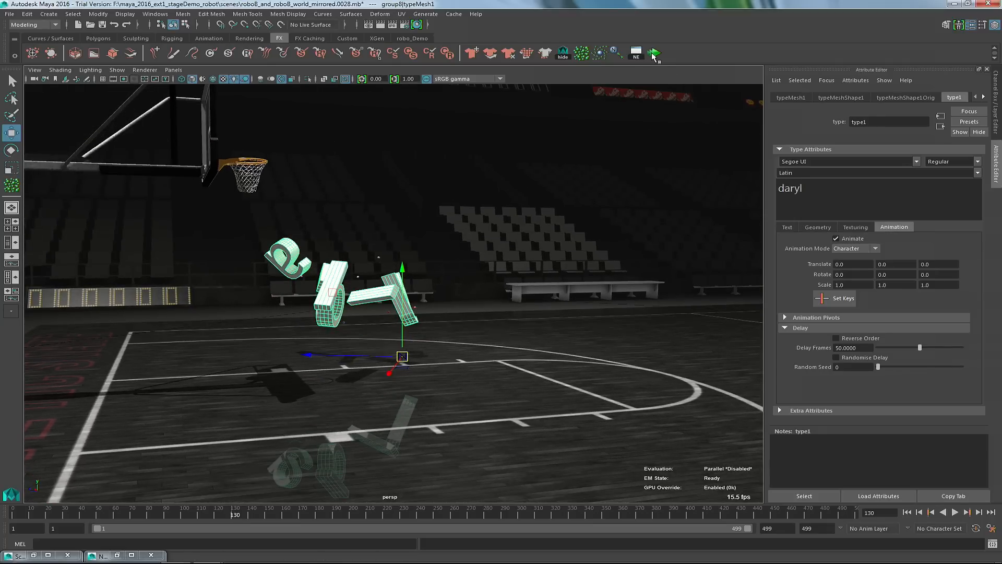
click(653, 53)
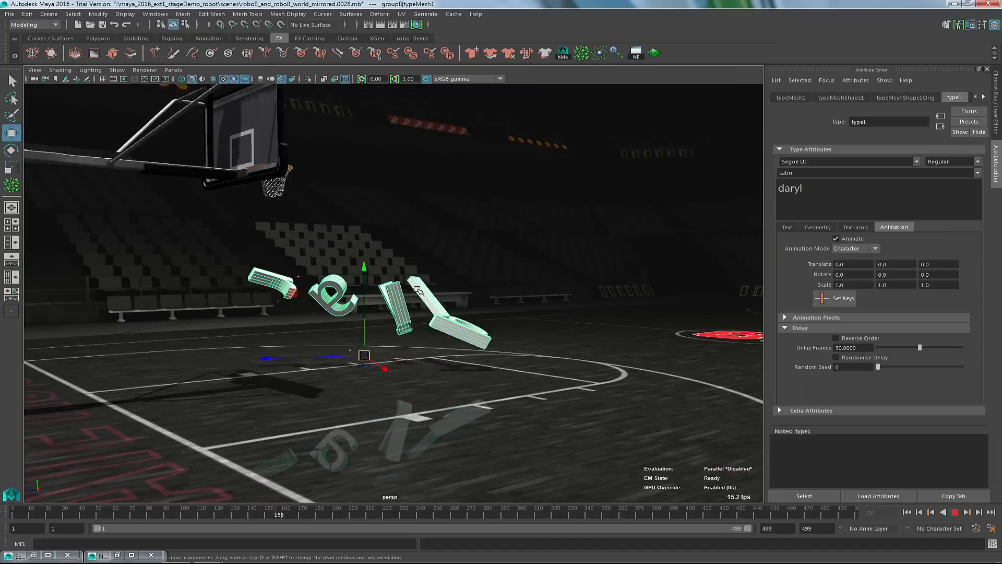